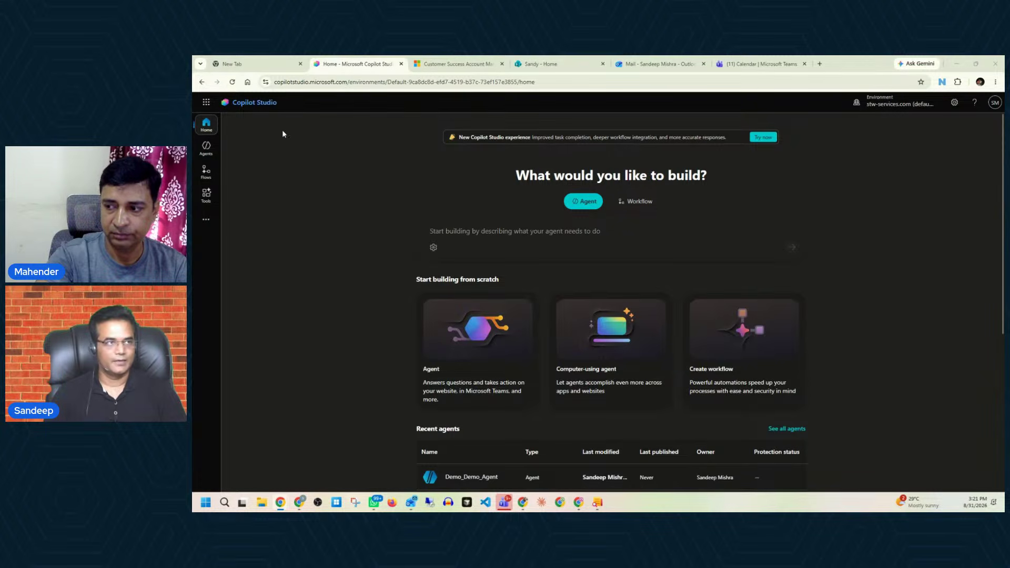
# Search Google for "copilot studio" and view the Microsoft product page and the Copilot Studio overview article.
pyautogui.click(232, 64)
pyautogui.click(525, 230)
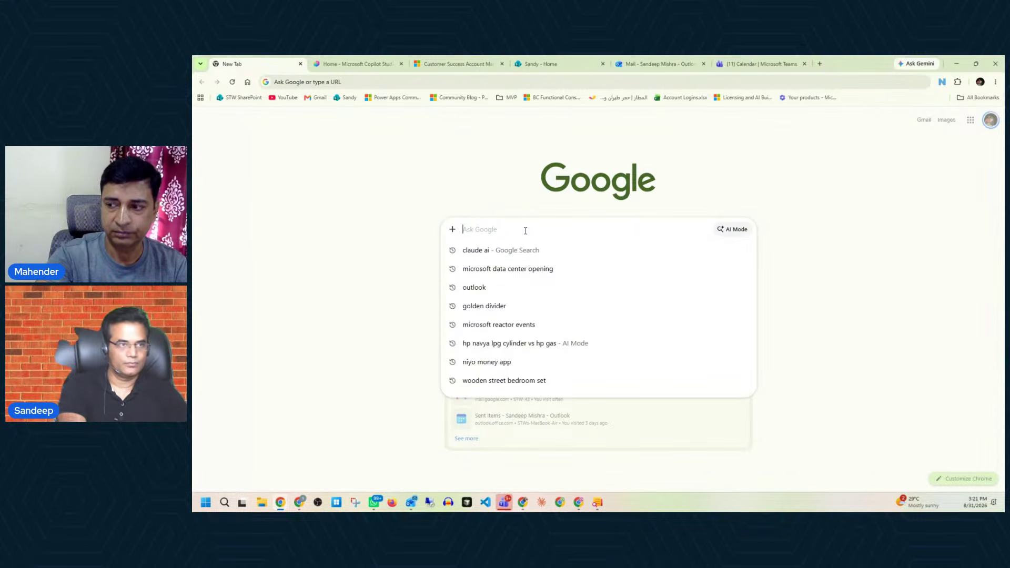
pyautogui.write('cop')
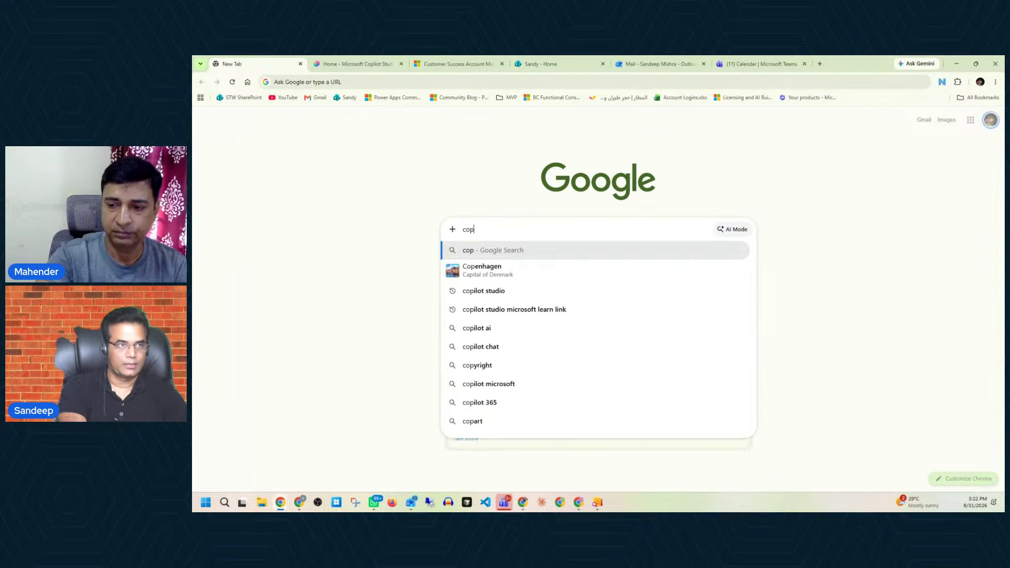
pyautogui.write('ilot stud')
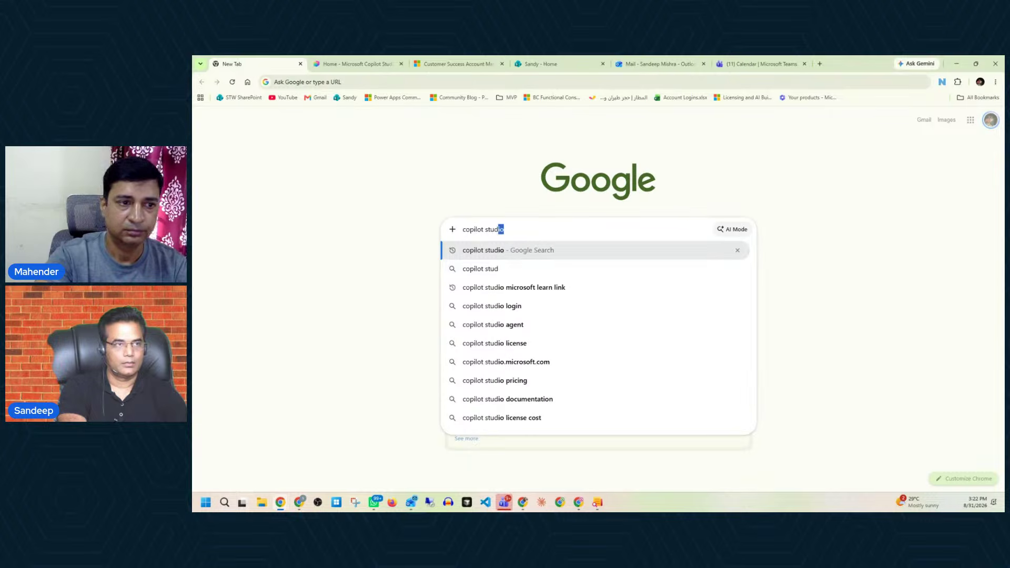
pyautogui.write('io')
pyautogui.press('Return')
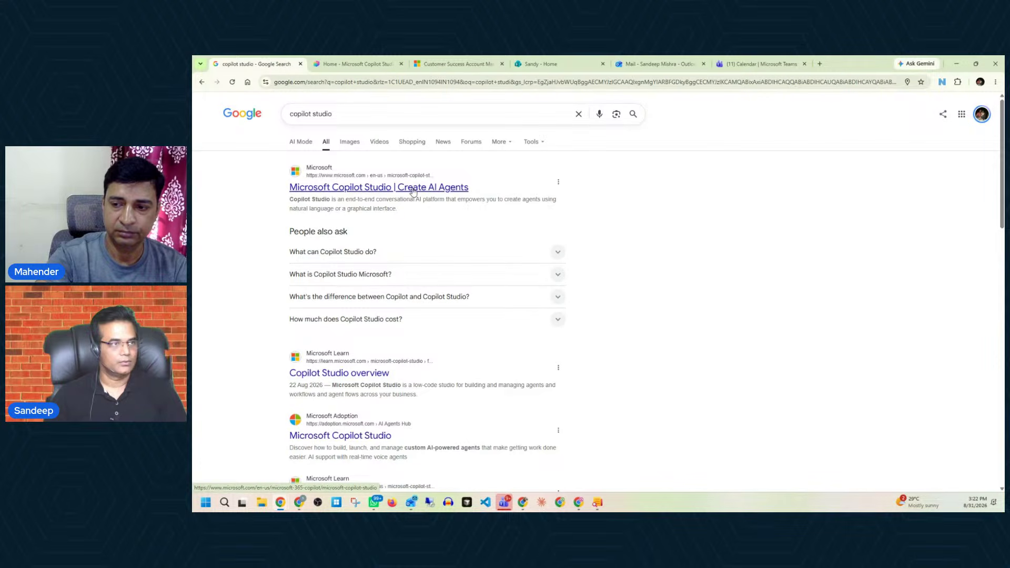
pyautogui.click(464, 188)
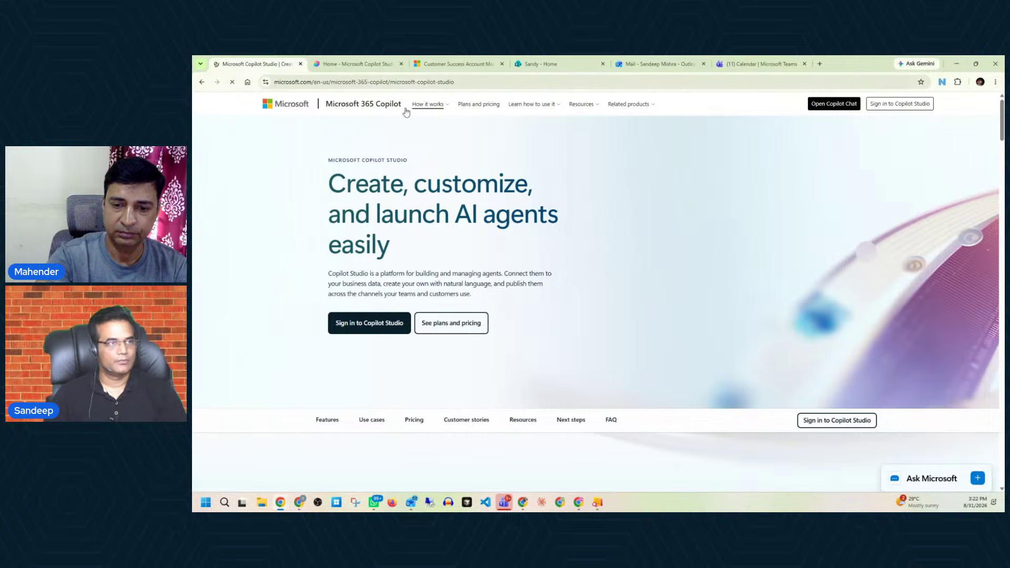
pyautogui.click(201, 82)
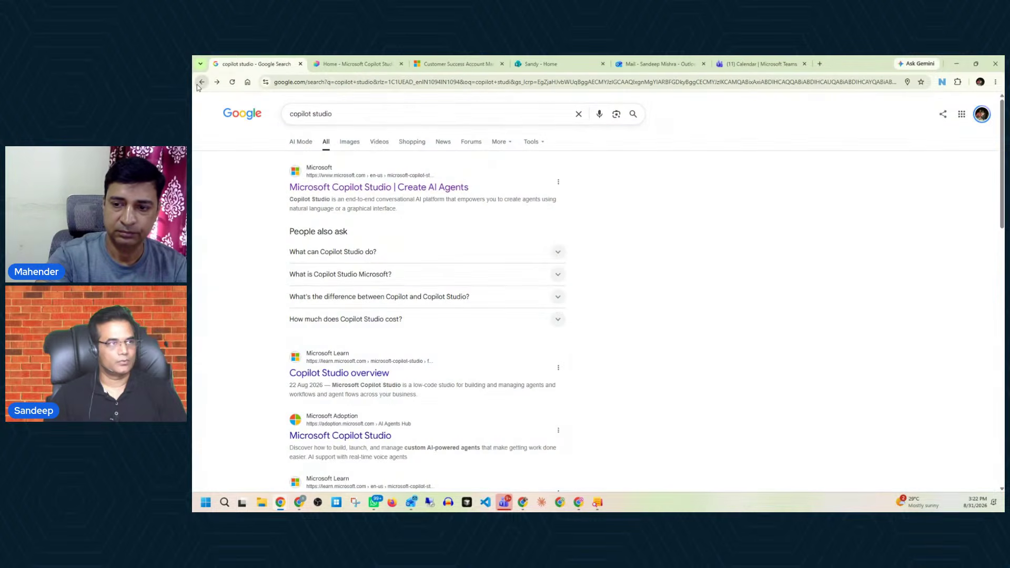
pyautogui.click(356, 375)
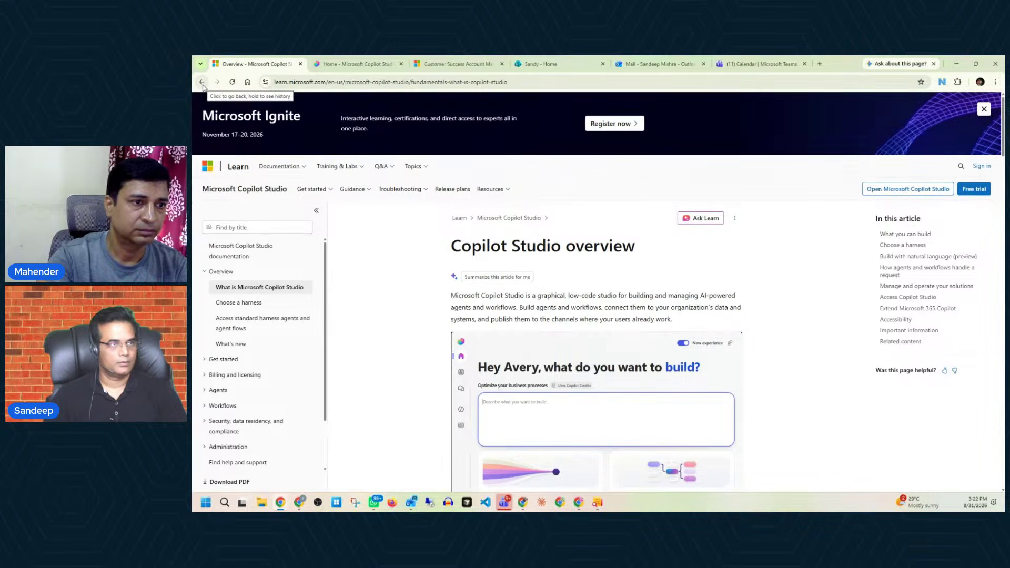
# Go to the Copilot Studio site at copilotstudio.microsoft.com.
pyautogui.click(329, 81)
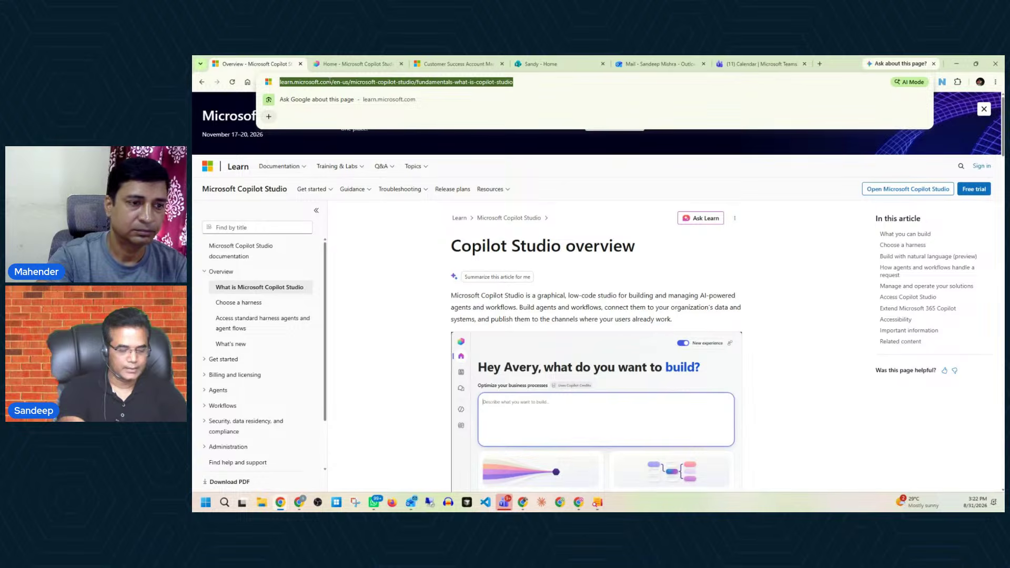
pyautogui.write('cop')
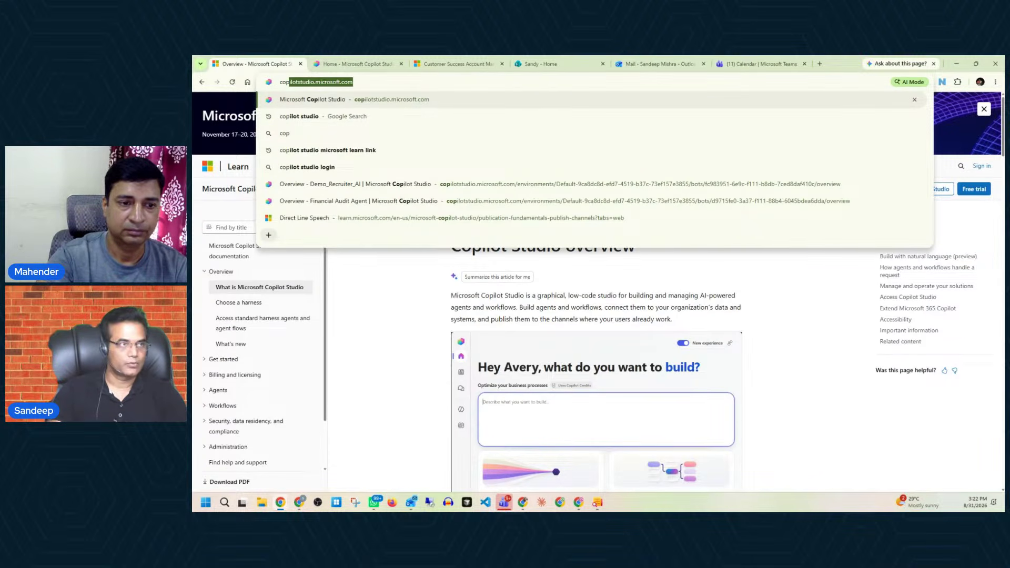
pyautogui.press('End')
pyautogui.press('Return')
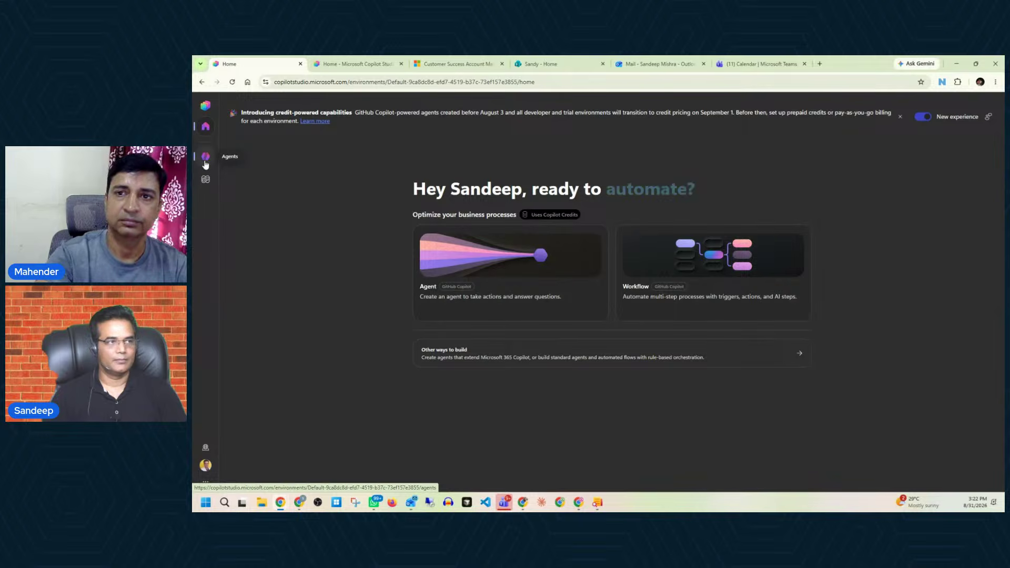
# Look through the existing agents and workflows, then return to the agents list.
pyautogui.click(206, 158)
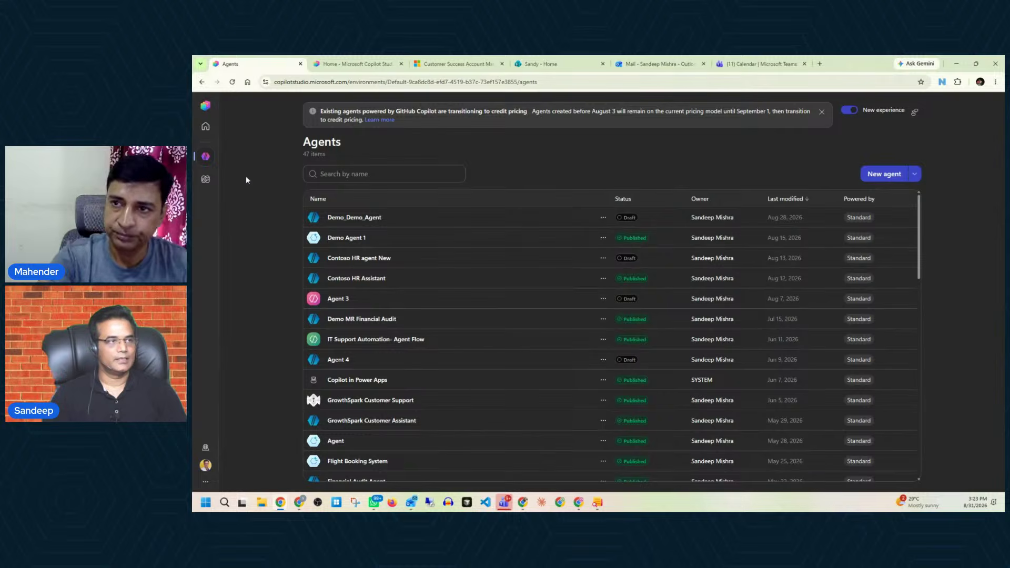
pyautogui.click(202, 181)
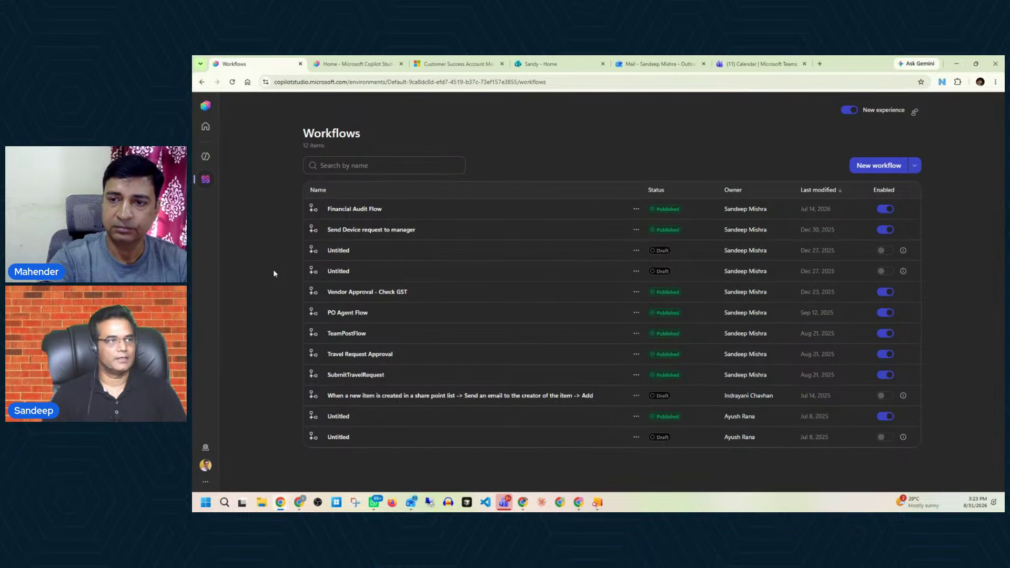
pyautogui.click(205, 159)
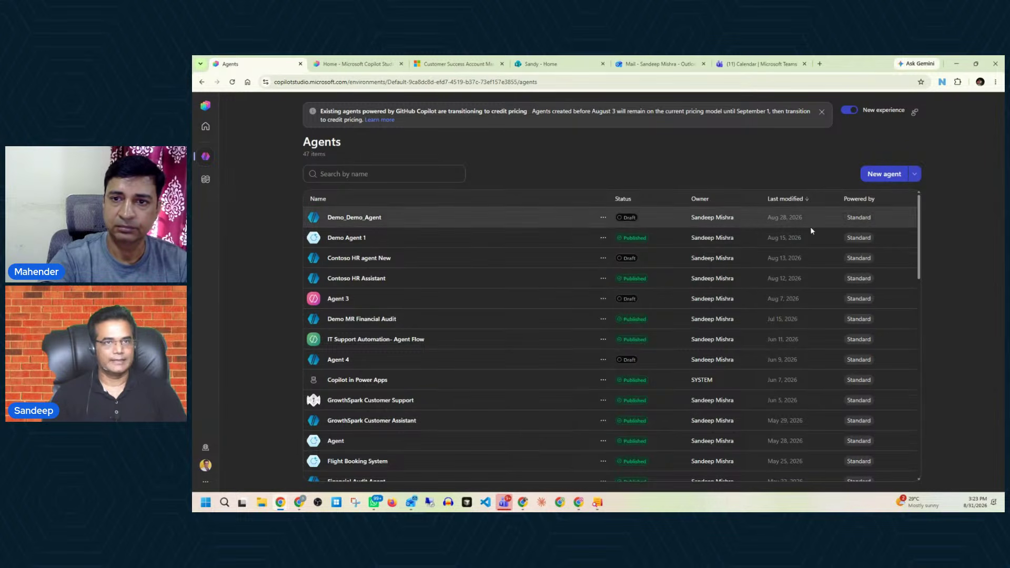
# Start a new standard orchestration agent and name it "Recruiter AI Agent".
pyautogui.click(913, 178)
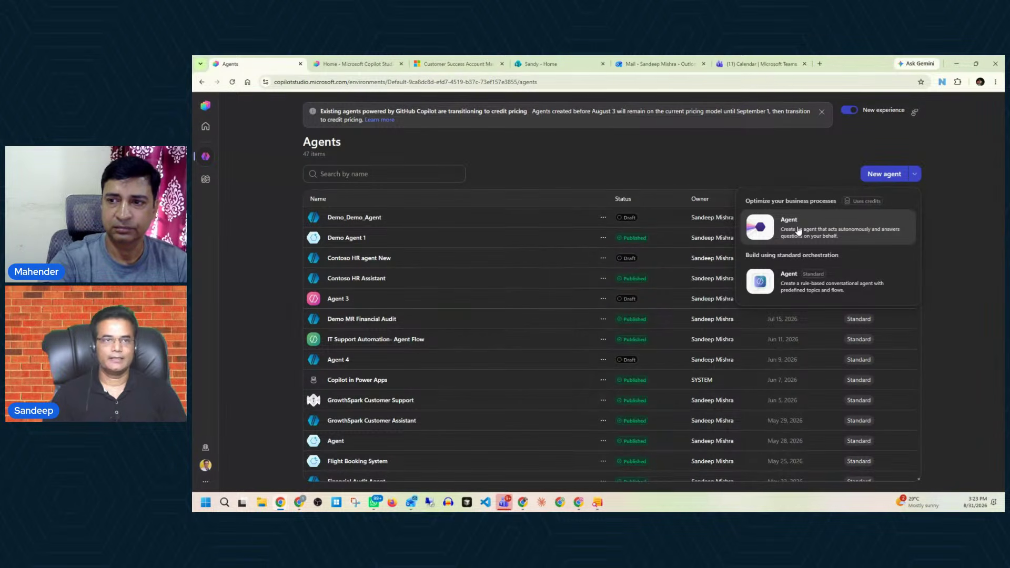
pyautogui.click(841, 286)
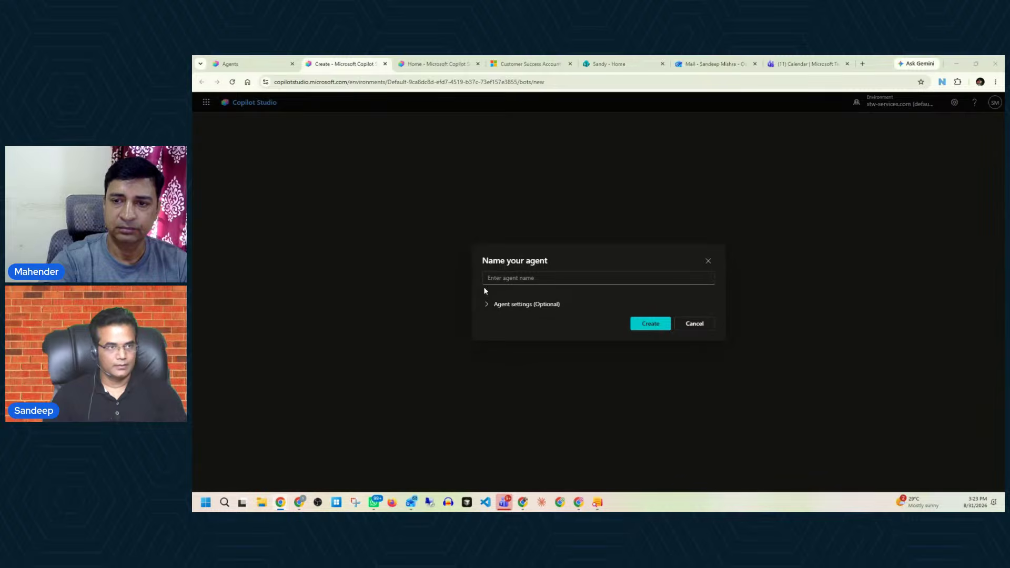
pyautogui.click(511, 278)
pyautogui.click(557, 295)
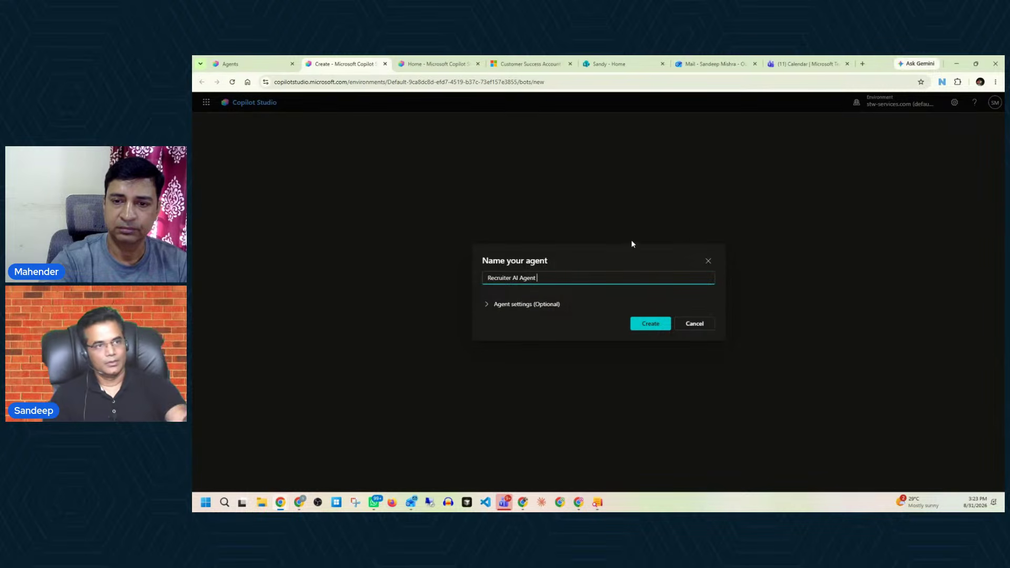
# Check the available solutions in the optional agent settings, keep the default solution and create the agent.
pyautogui.click(487, 307)
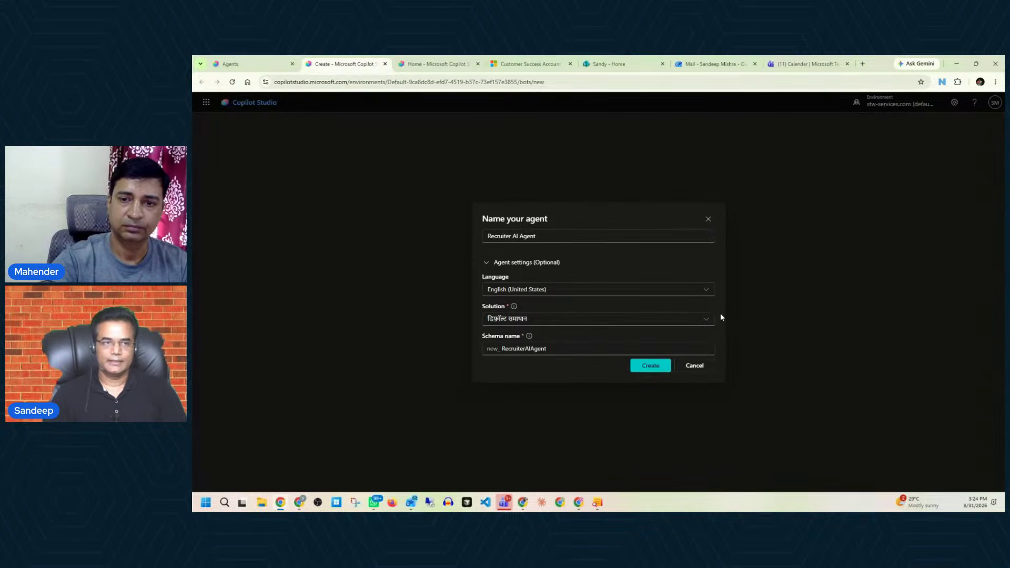
pyautogui.click(705, 319)
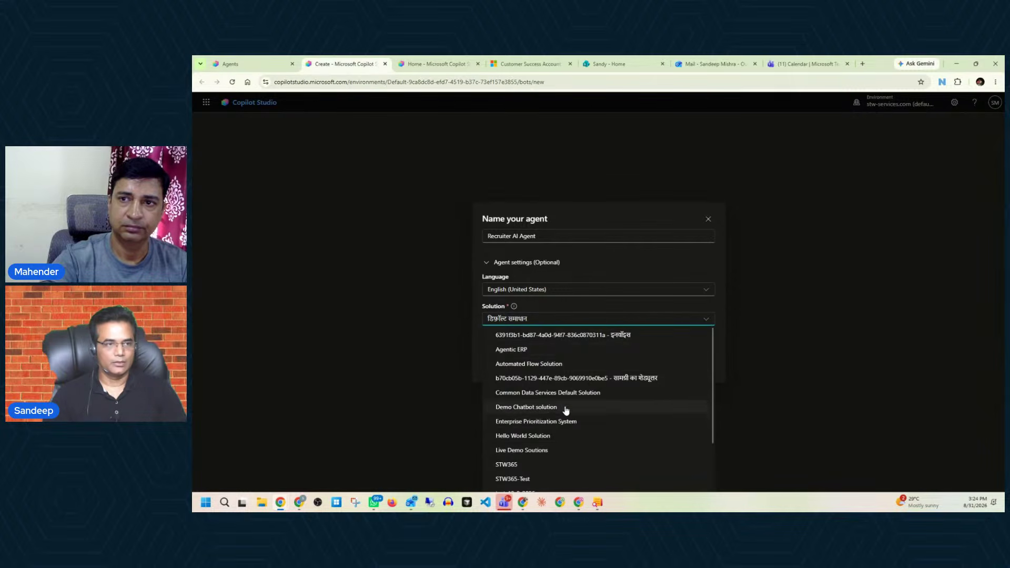
pyautogui.scroll(-2, 562, 410)
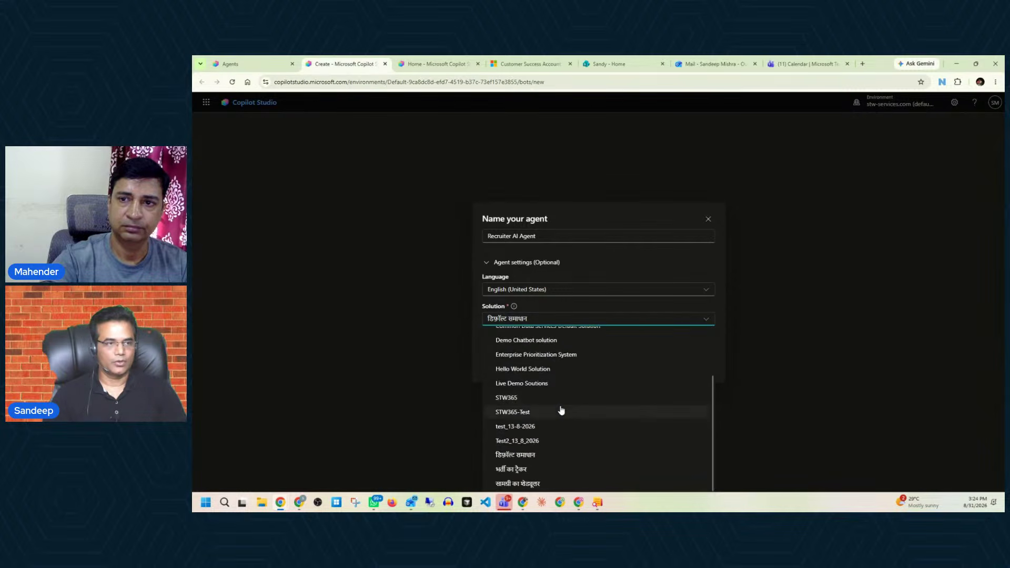
pyautogui.click(719, 268)
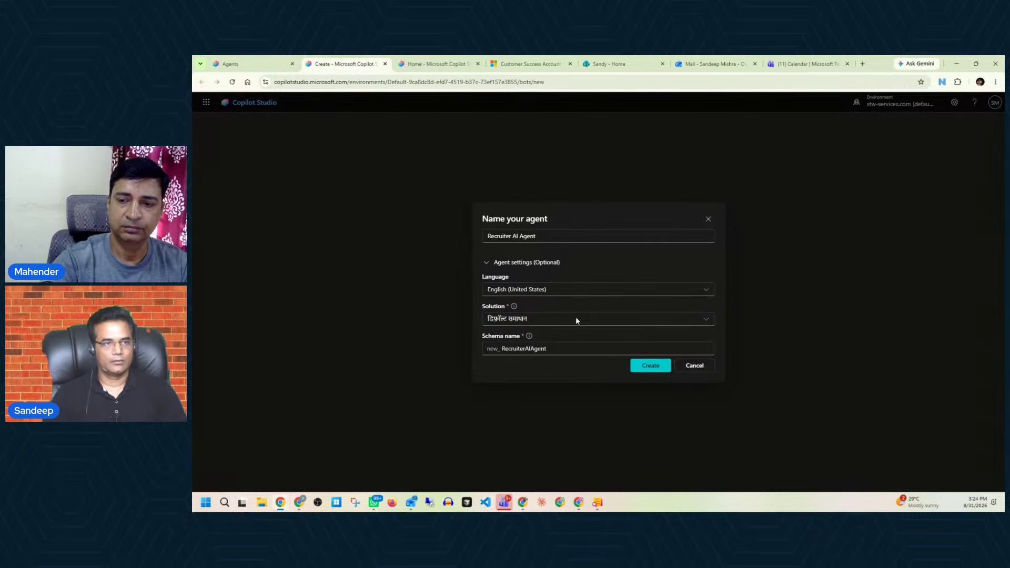
pyautogui.click(654, 369)
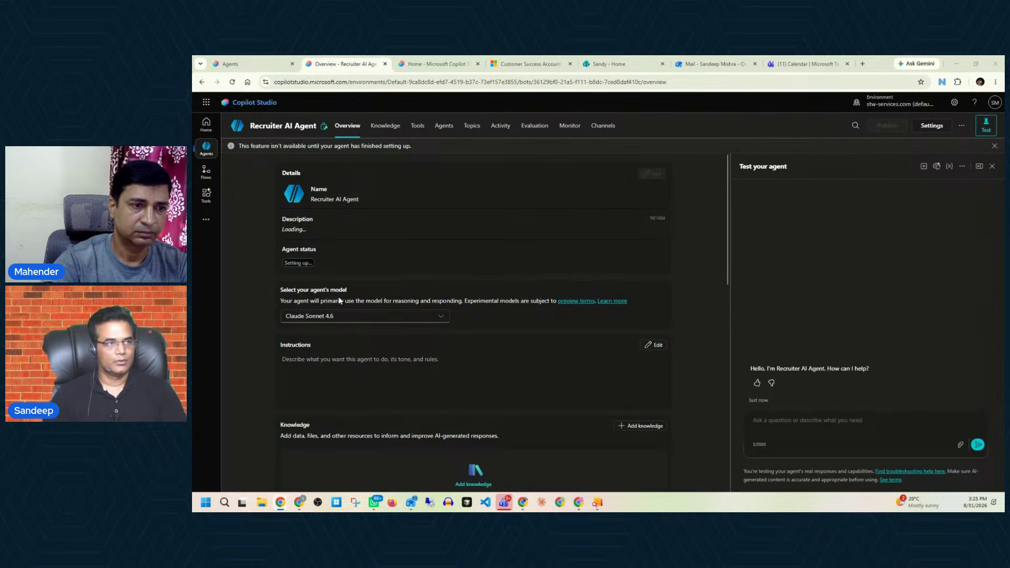
# Examine the new agent's overview, knowledge, tools, agents, topics, activity and channels pages.
pyautogui.scroll(-12, 392, 339)
pyautogui.scroll(12, 392, 339)
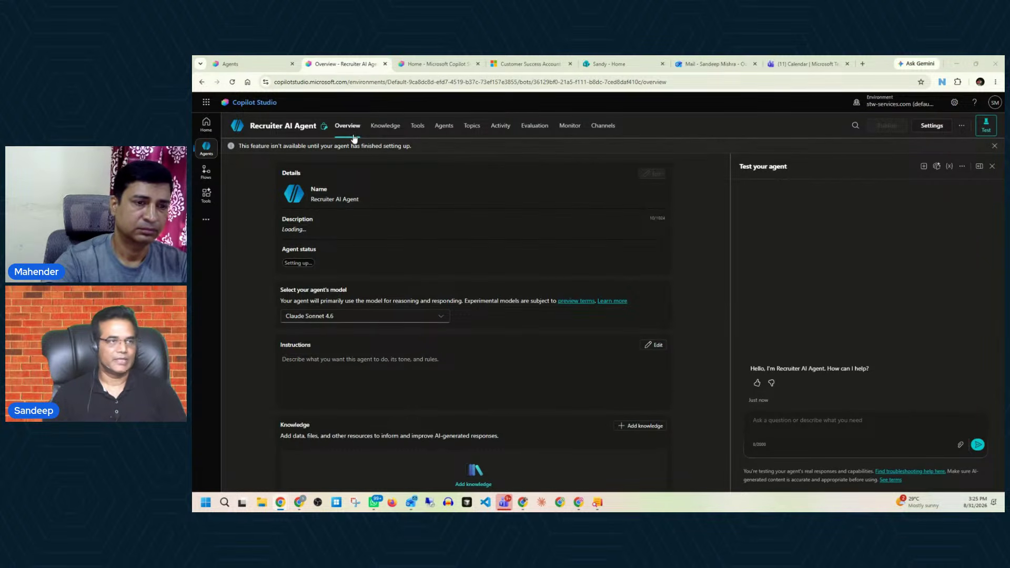
pyautogui.click(385, 126)
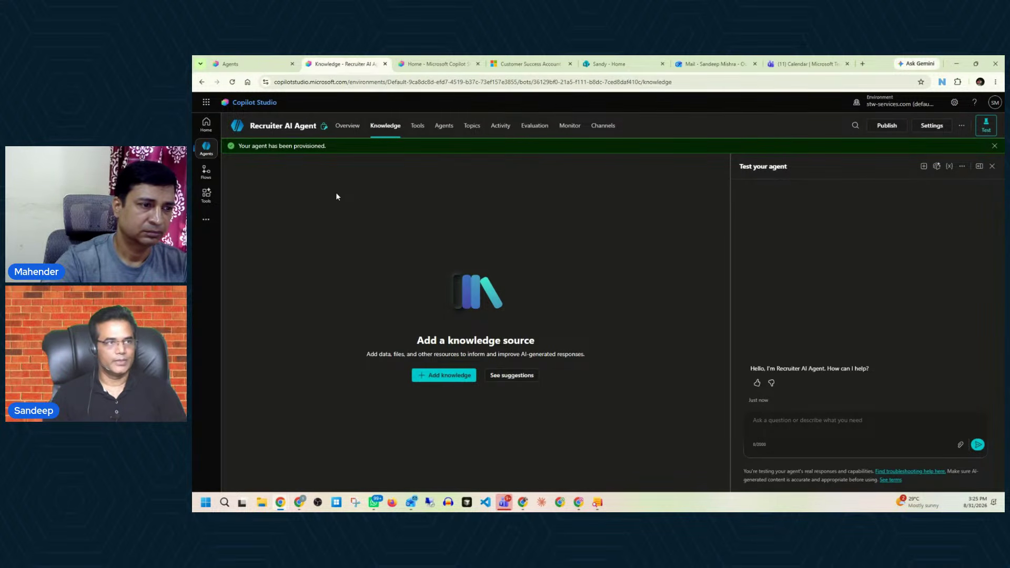
pyautogui.click(418, 126)
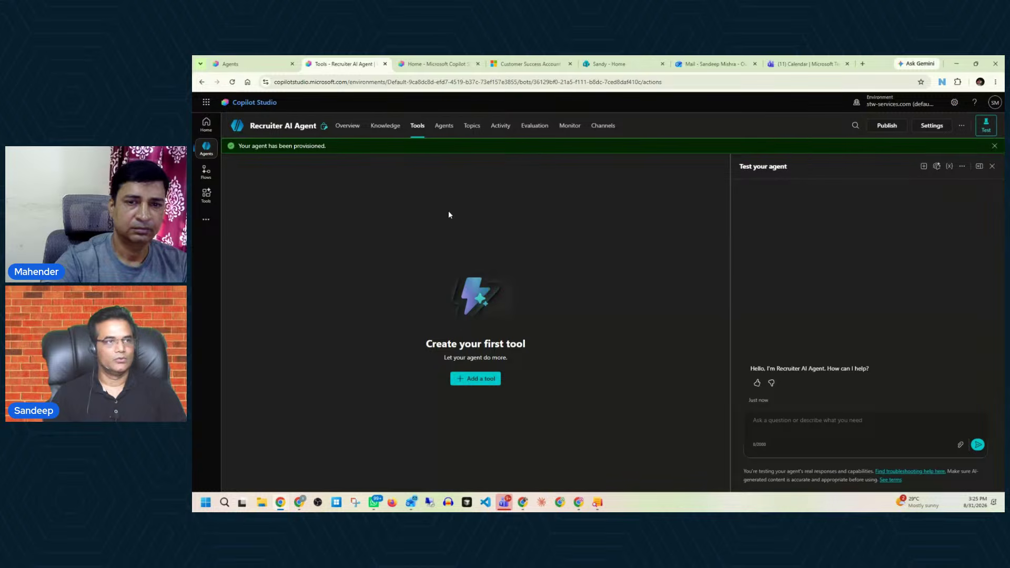
pyautogui.click(443, 126)
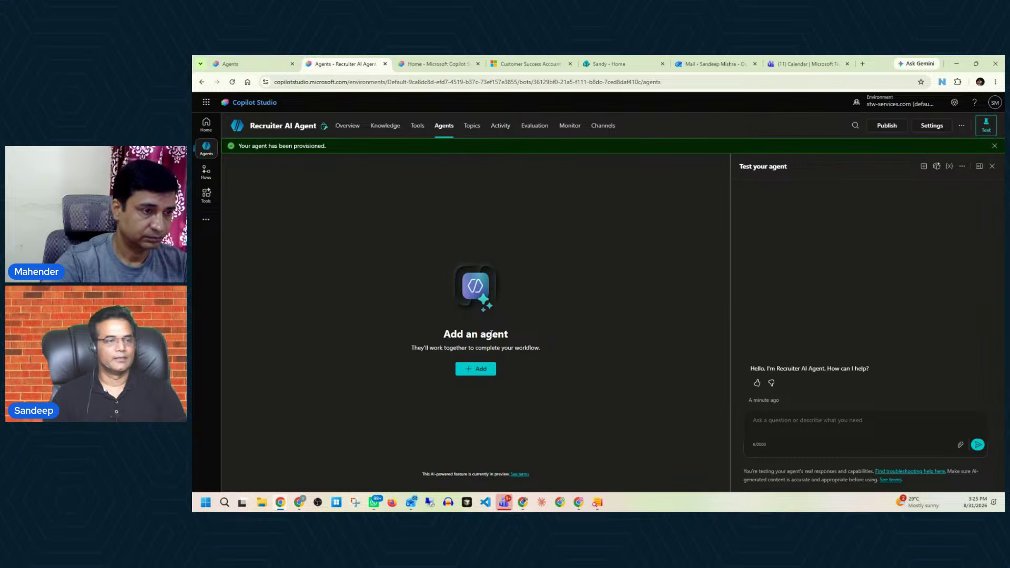
pyautogui.click(471, 127)
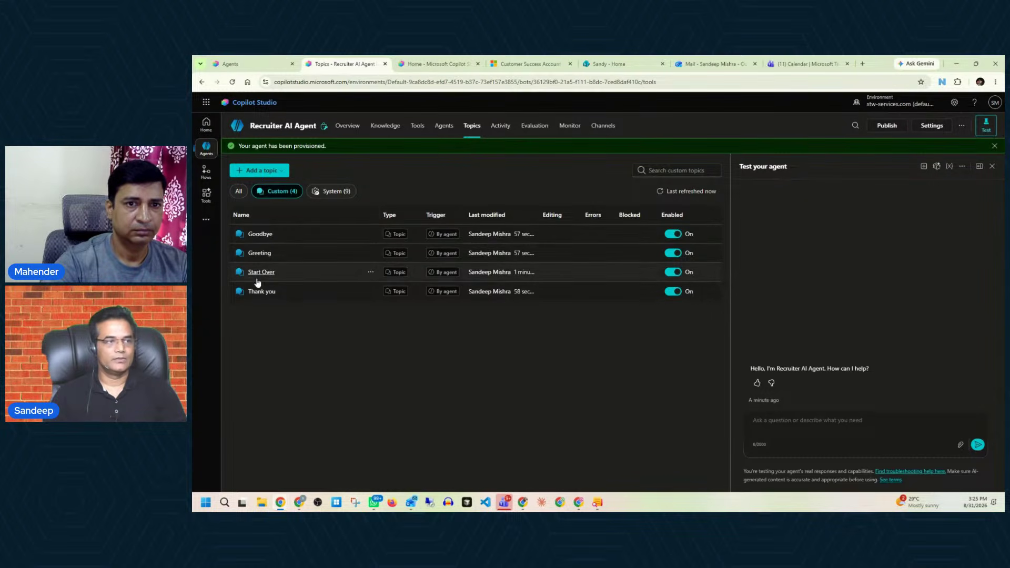
pyautogui.moveTo(442, 291)
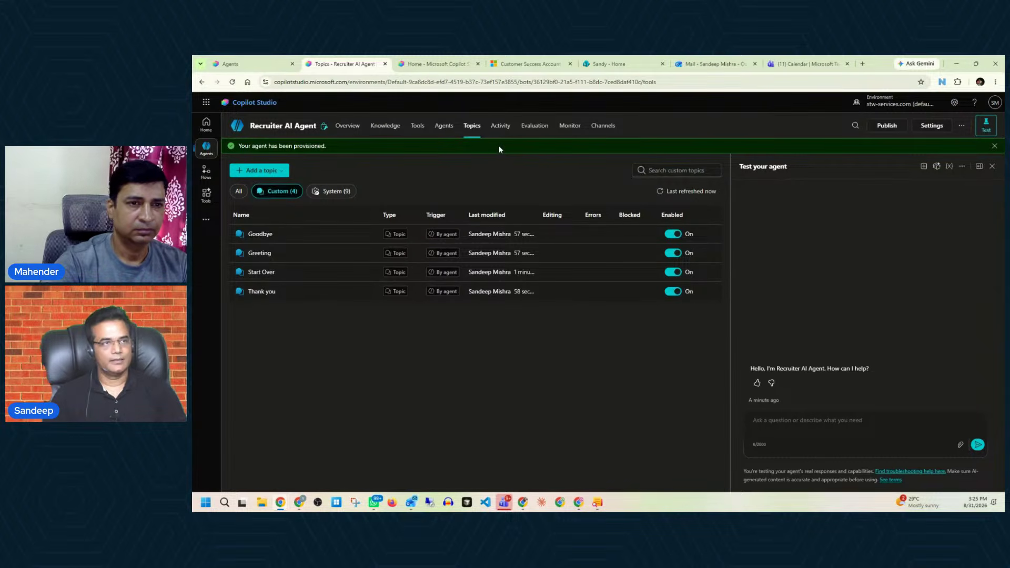
pyautogui.click(503, 126)
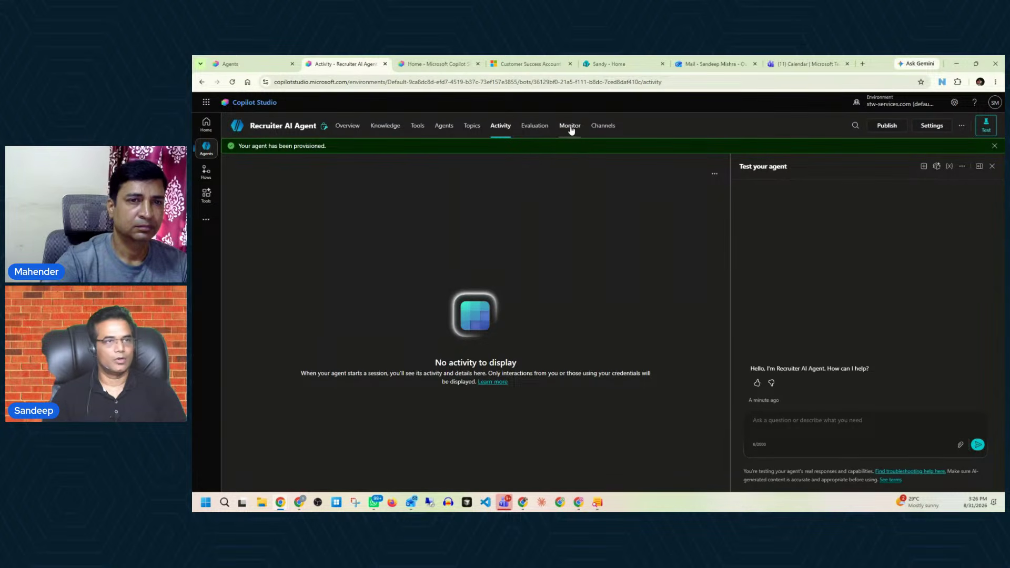
pyautogui.click(608, 126)
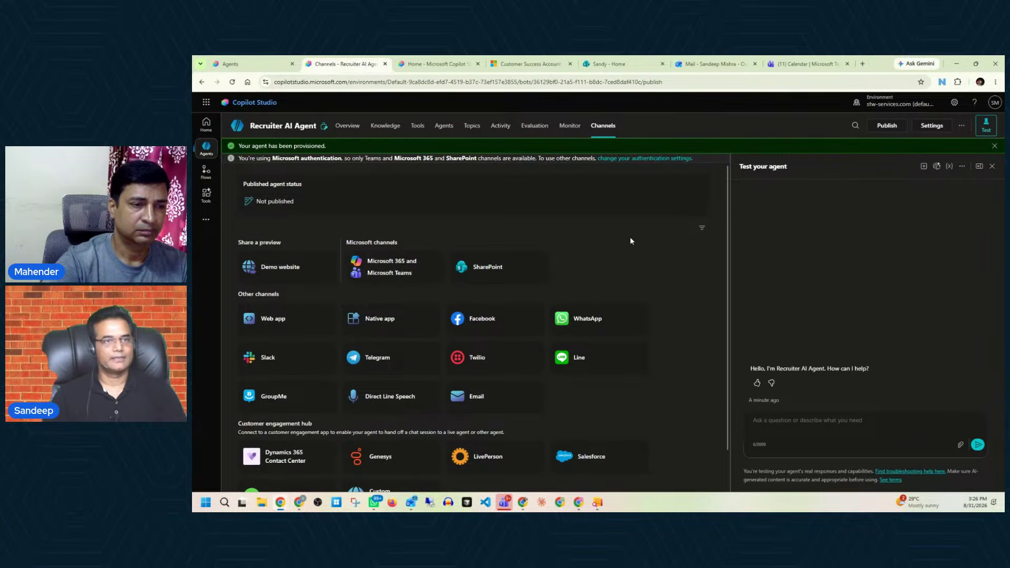
pyautogui.scroll(-1, 649, 249)
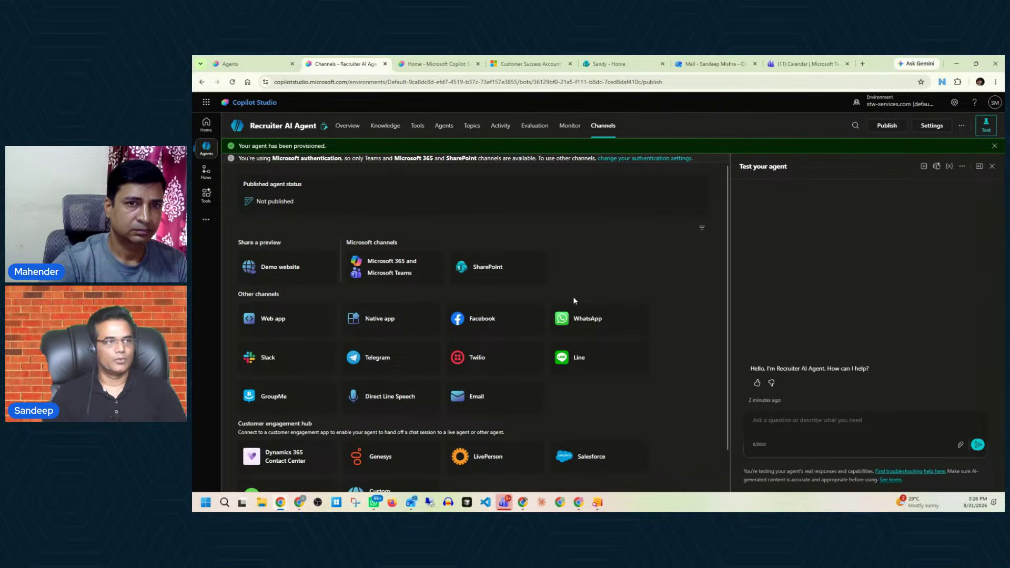
# Save a description of the autonomous agent: receives job posting emails, matches and ranks candidates, creates a compression, emails the sender, books a Teams meeting.
pyautogui.click(351, 130)
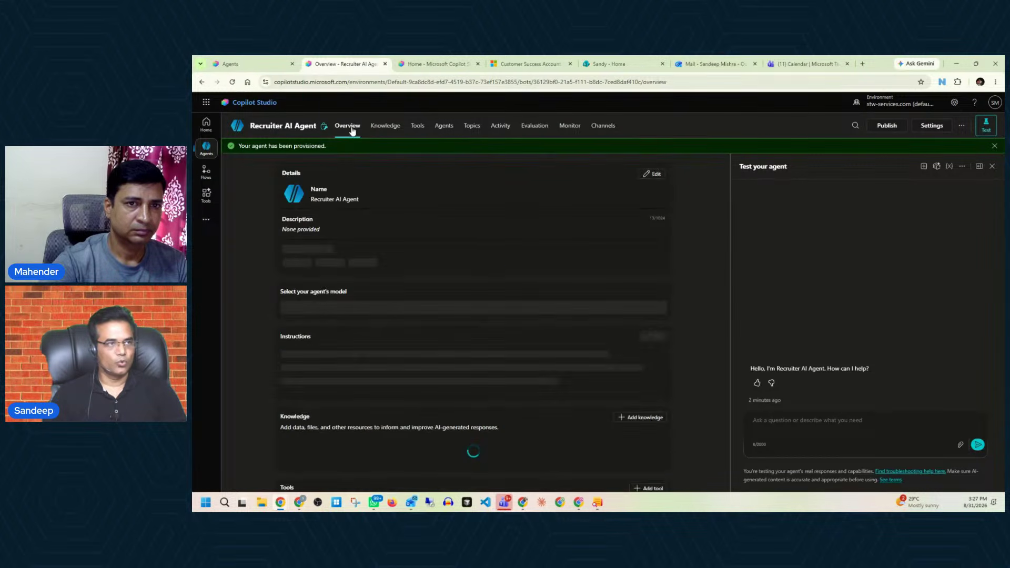
pyautogui.click(652, 174)
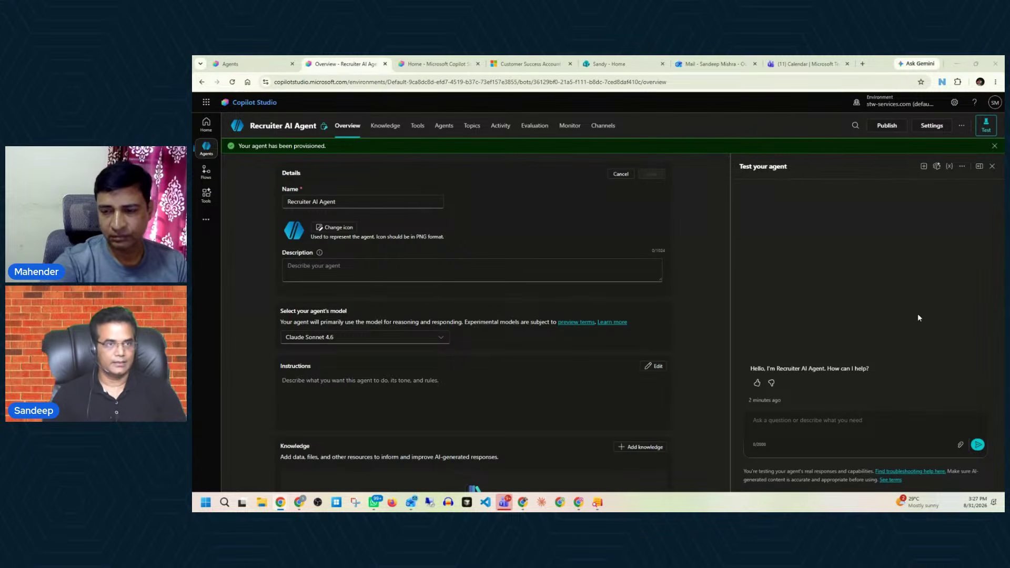
pyautogui.click(392, 267)
pyautogui.write('This is autonomous agent which receives email related to job posting, match candidates to posting. And rank them and create a compression and  email back to sender and book  a Teams meeting.')
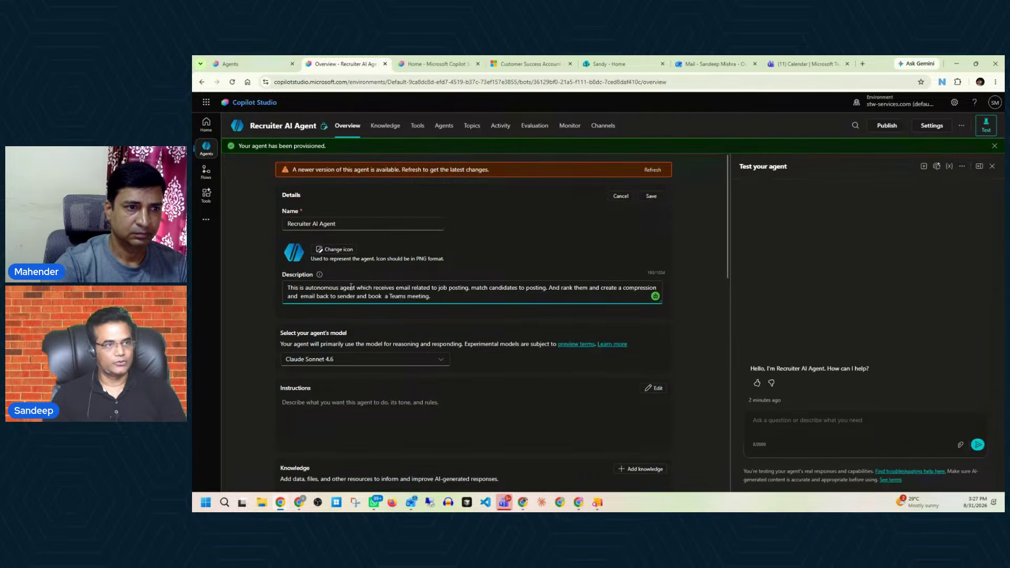
pyautogui.click(651, 196)
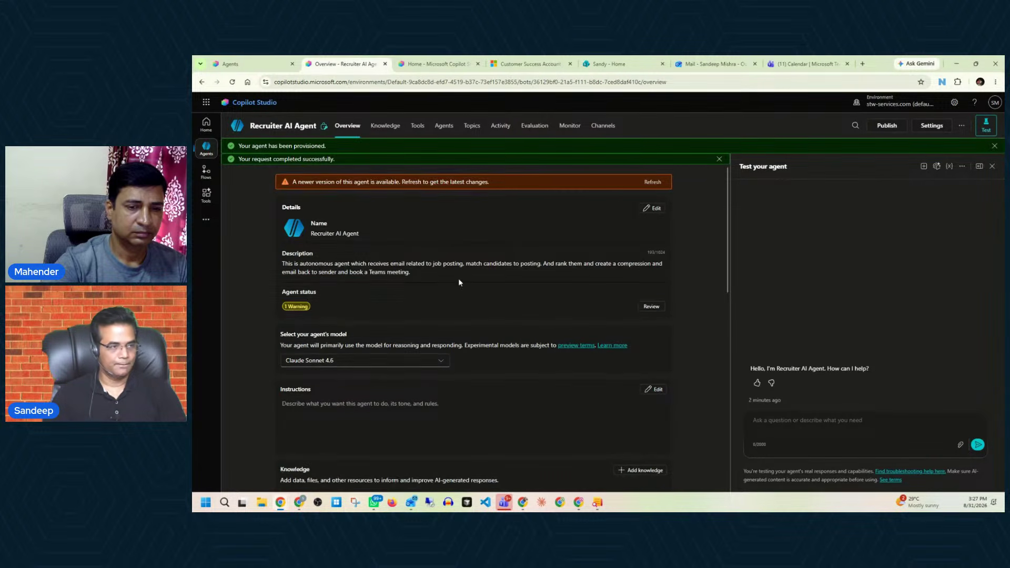
pyautogui.scroll(-2, 458, 282)
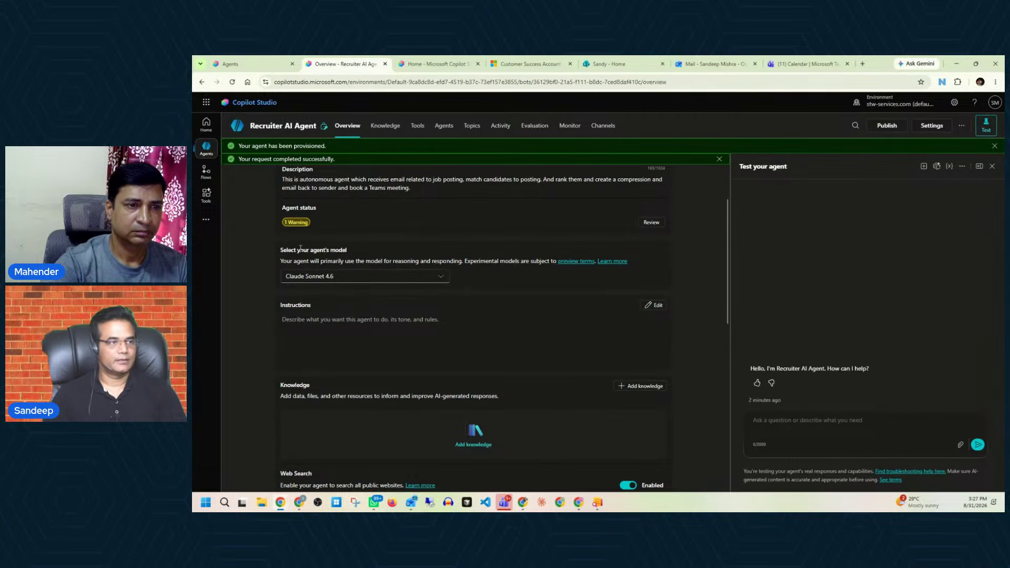
# Check the models available for the agent, keep Claude Sonnet 4.6, and review the instructions, knowledge, tools and triggers sections.
pyautogui.click(441, 277)
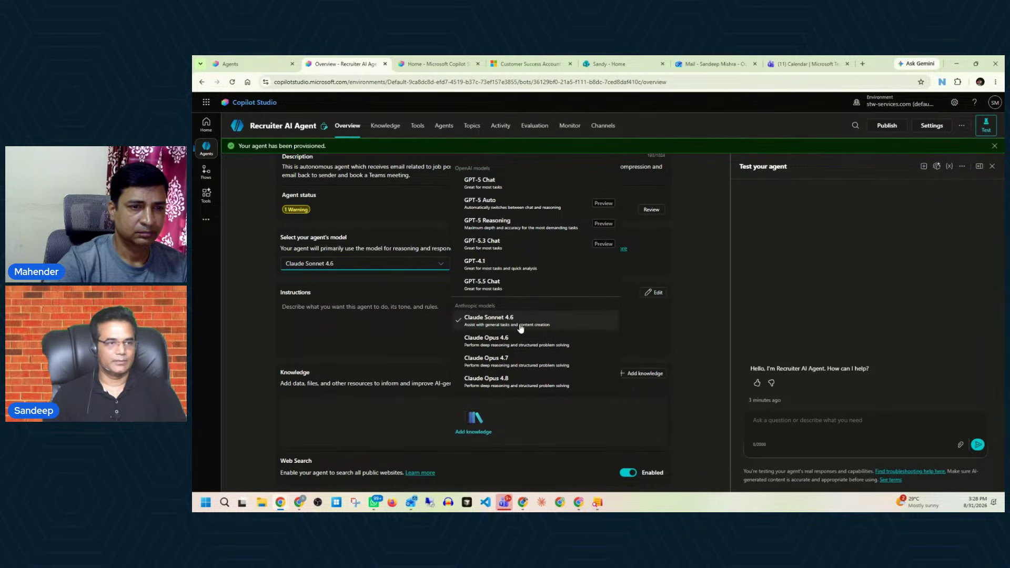
pyautogui.click(229, 306)
pyautogui.scroll(-1, 240, 305)
pyautogui.scroll(-2, 241, 308)
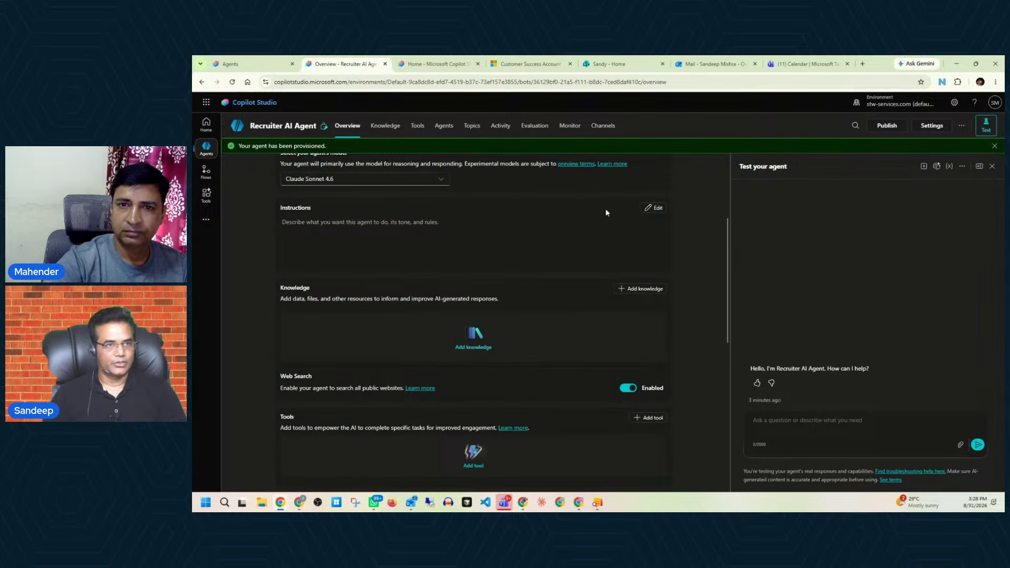
pyautogui.scroll(-2, 610, 225)
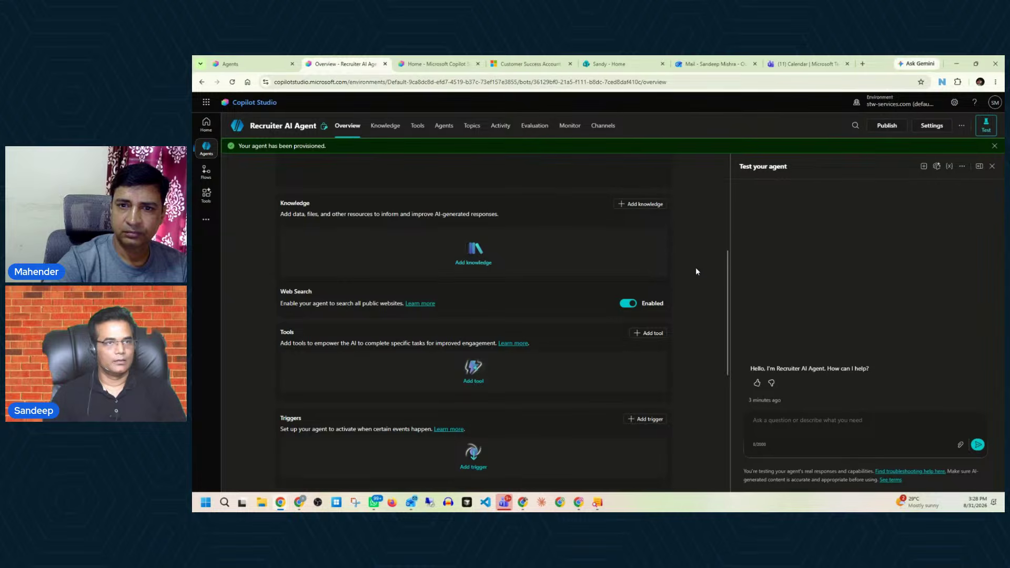
pyautogui.scroll(2, 696, 266)
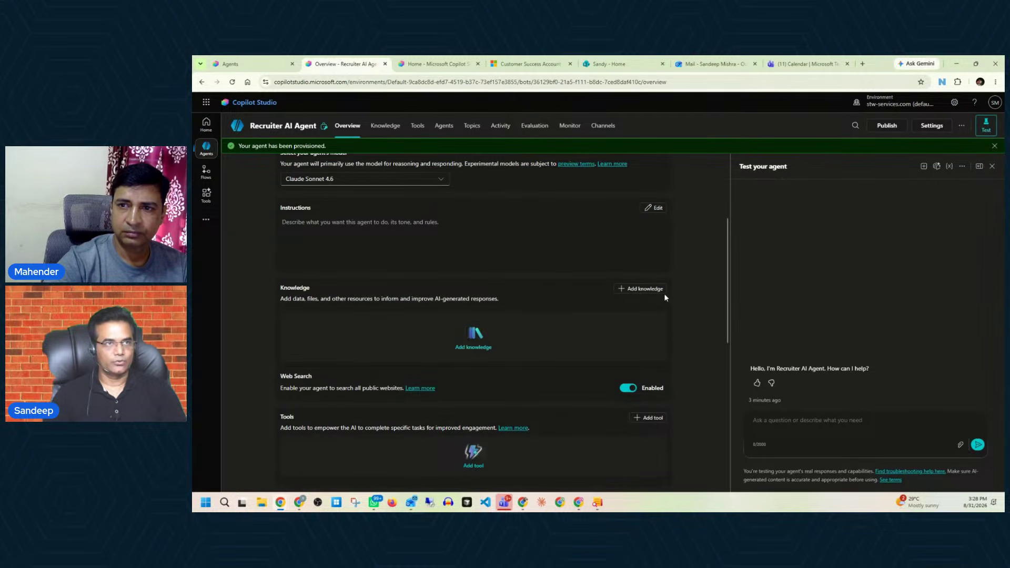
# Switch to the SharePoint site, open the Free Resources library and look through two of the candidate resumes.
pyautogui.click(619, 70)
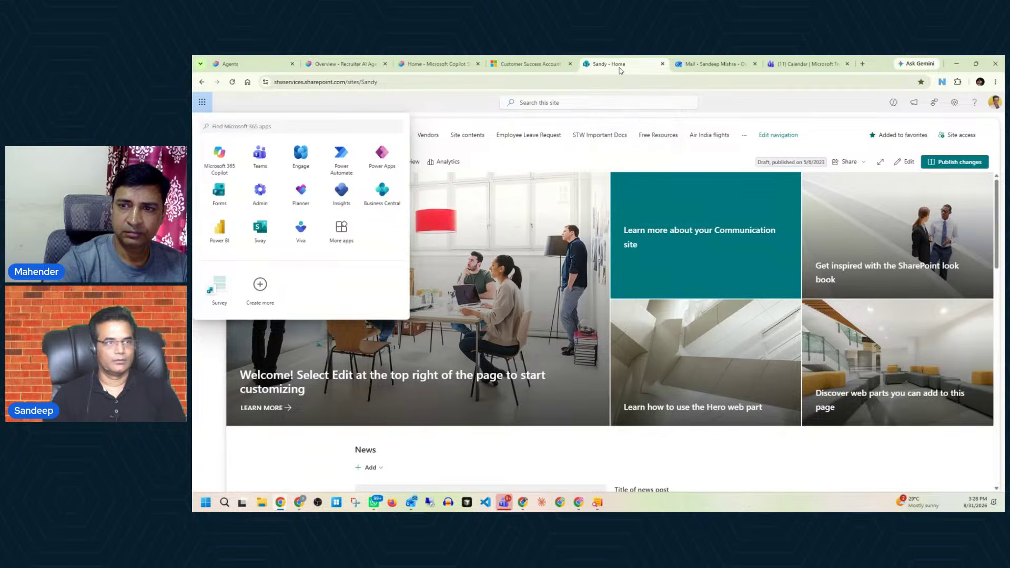
pyautogui.click(633, 126)
pyautogui.click(662, 136)
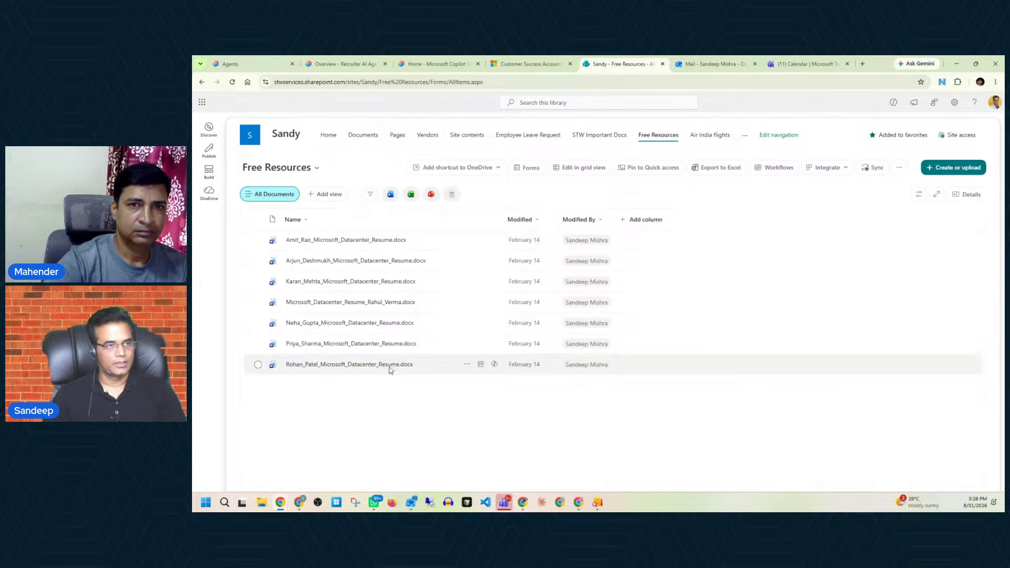
pyautogui.click(354, 324)
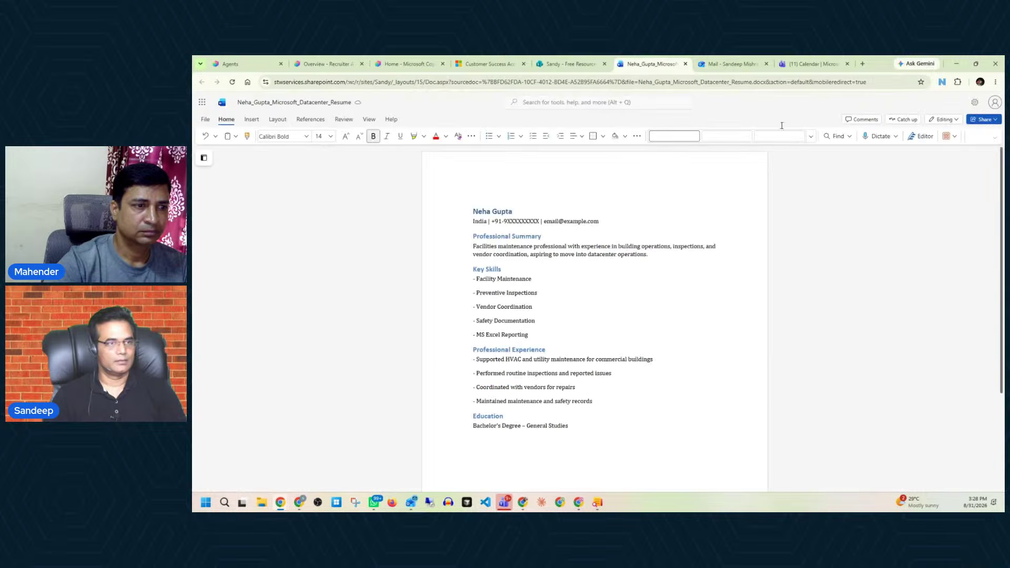
pyautogui.click(685, 64)
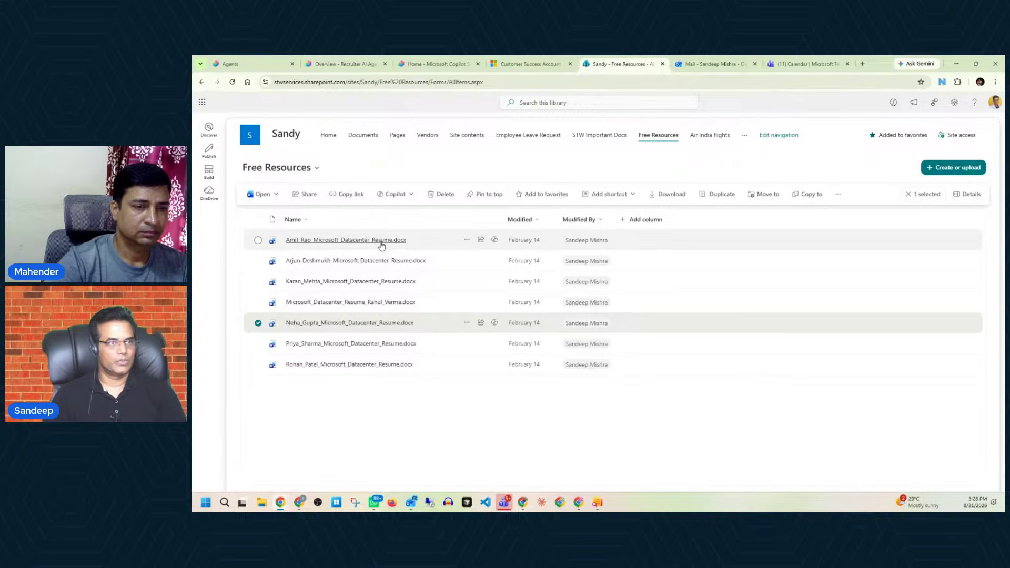
pyautogui.click(383, 240)
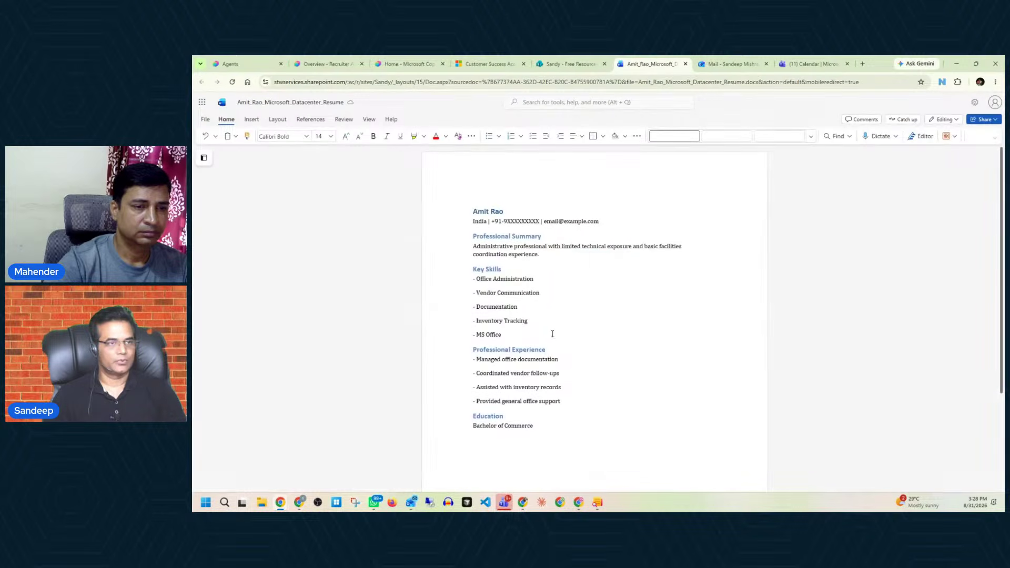
pyautogui.click(685, 64)
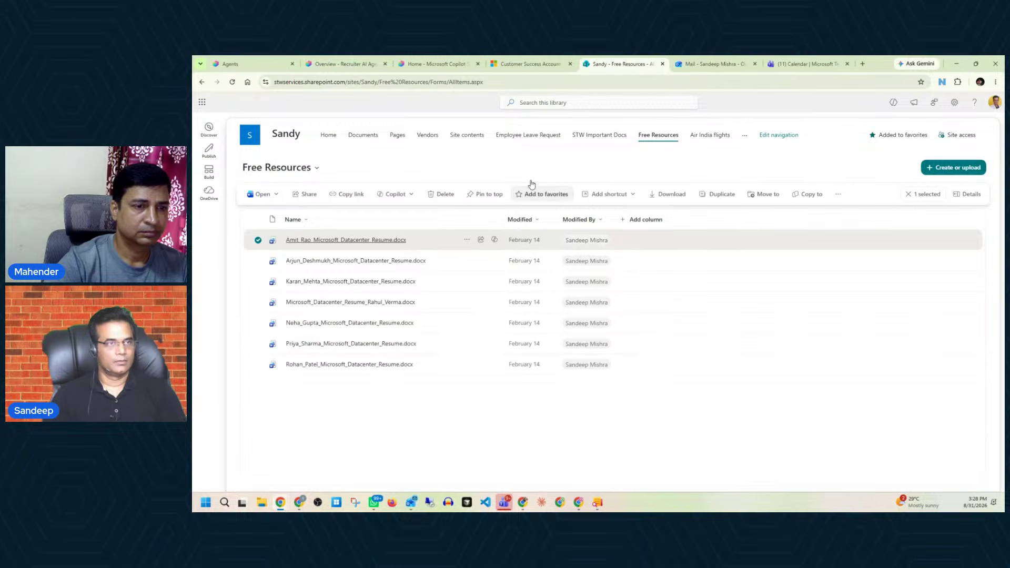
# Return to Copilot Studio, start adding knowledge to the agent and review the featured, advanced and suggested knowledge sources.
pyautogui.click(344, 63)
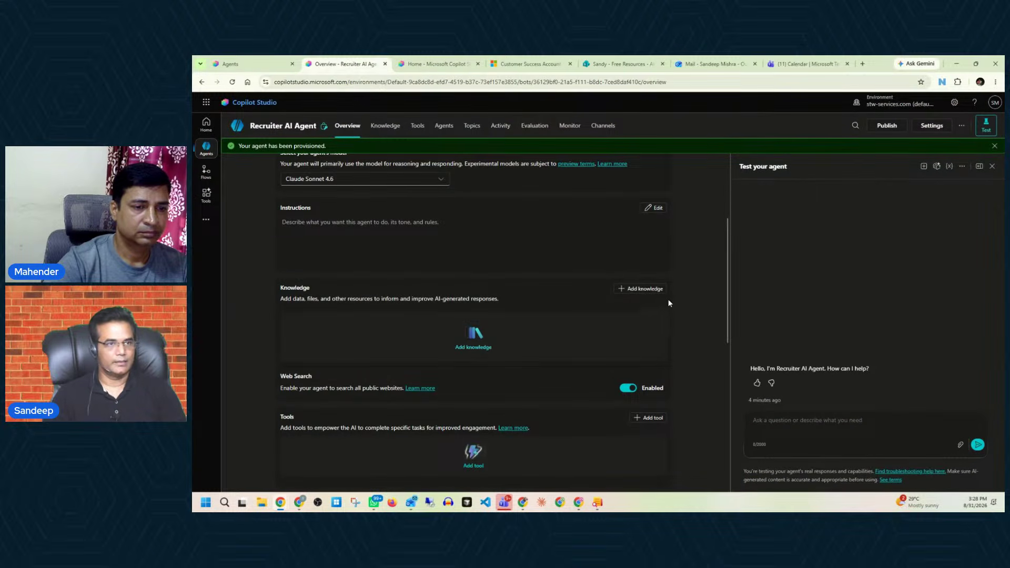
pyautogui.click(641, 290)
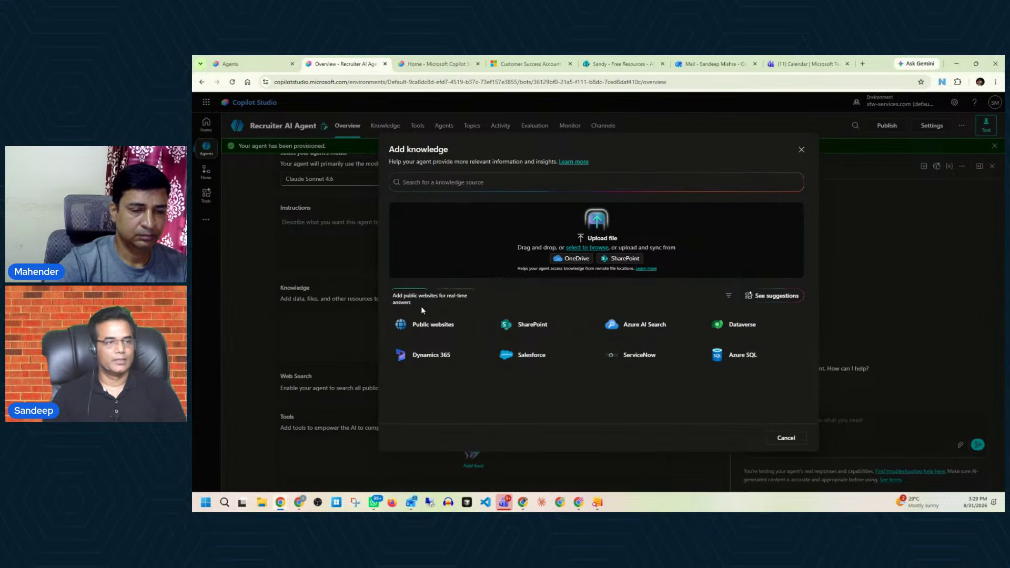
pyautogui.click(462, 295)
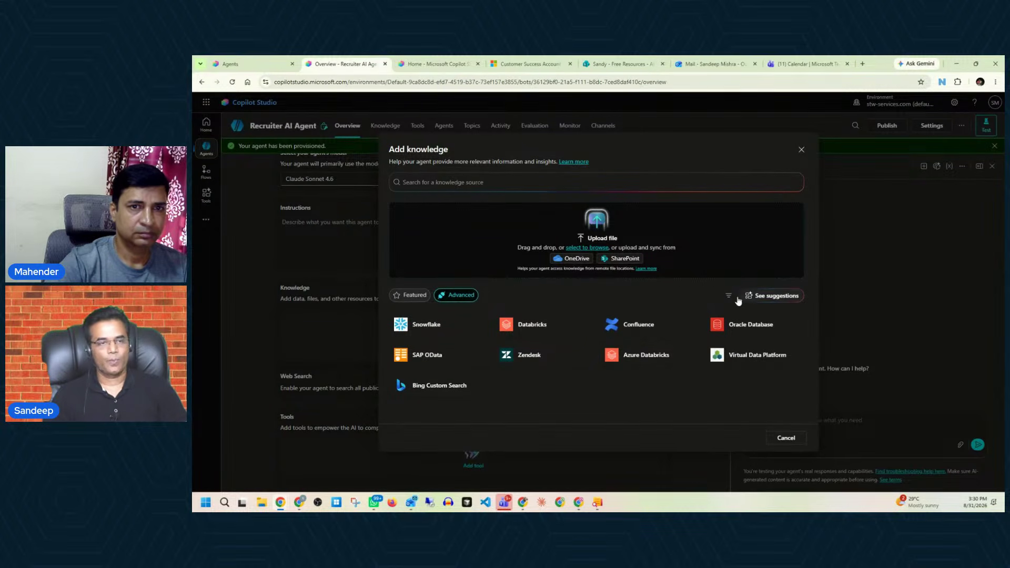
pyautogui.click(780, 297)
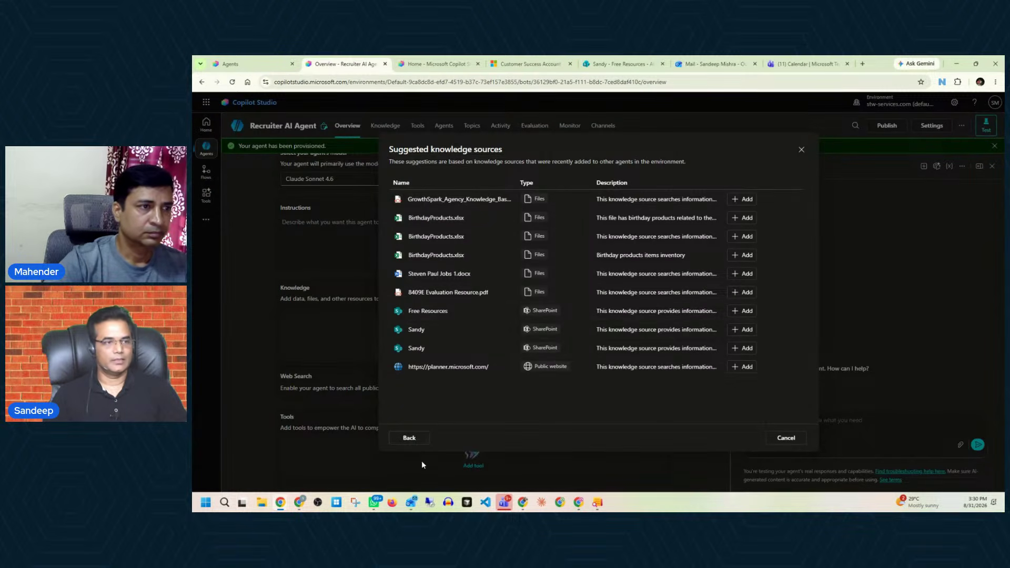
pyautogui.click(408, 437)
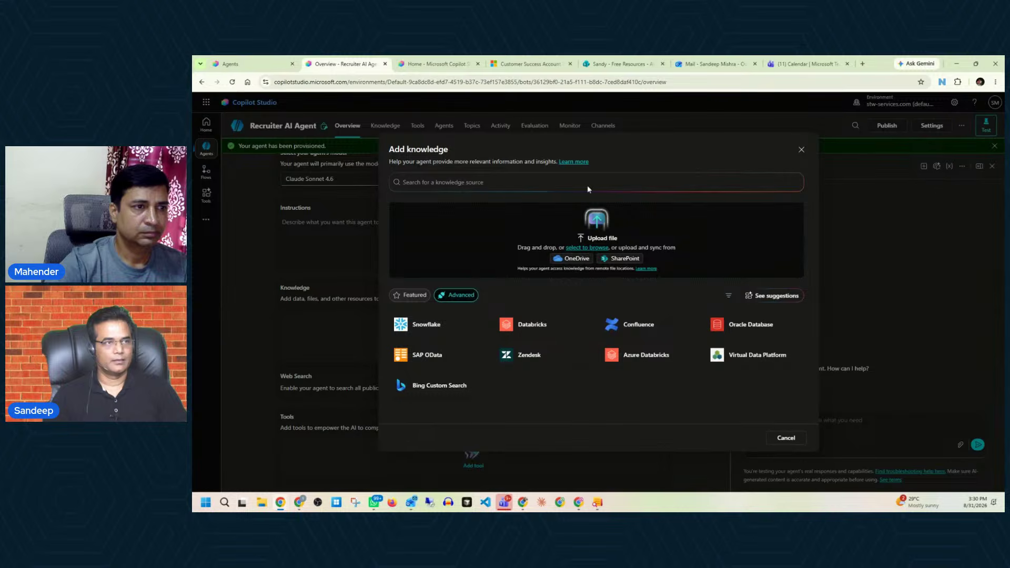
pyautogui.click(415, 295)
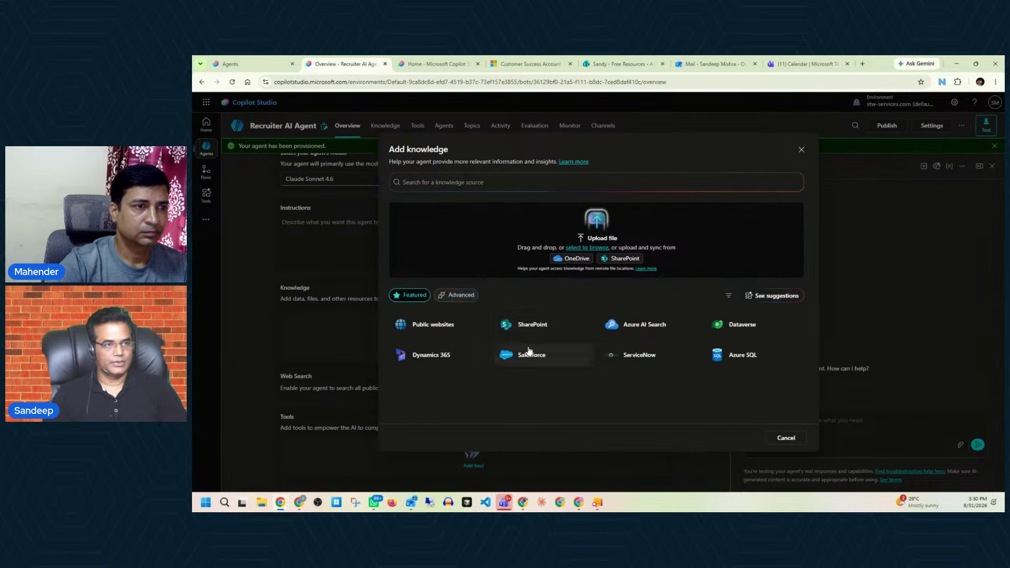
# Choose SharePoint as the knowledge source, examine the Sandy site's libraries and lists in the item picker, and leave the picker without selecting anything.
pyautogui.click(536, 329)
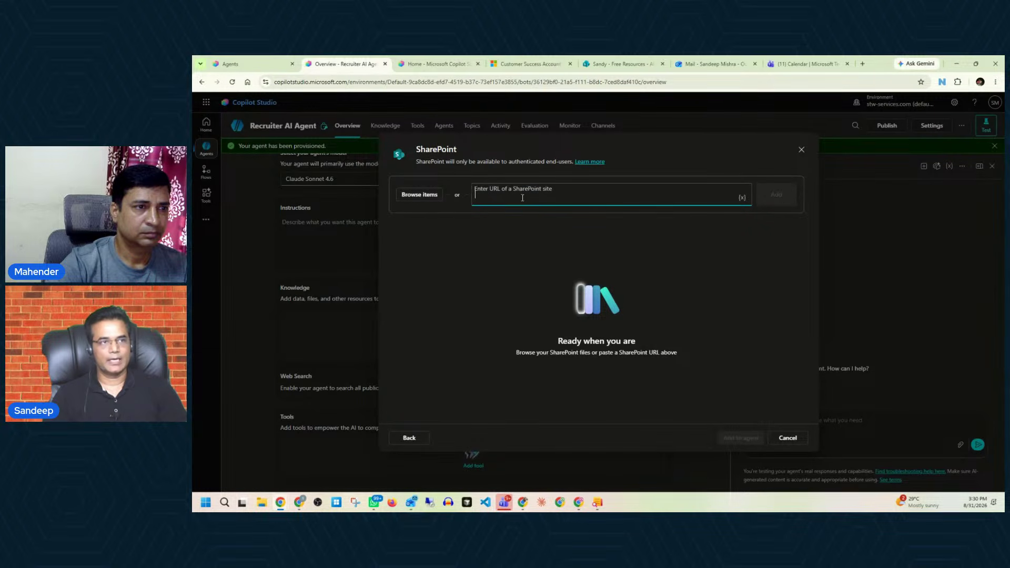
pyautogui.click(419, 198)
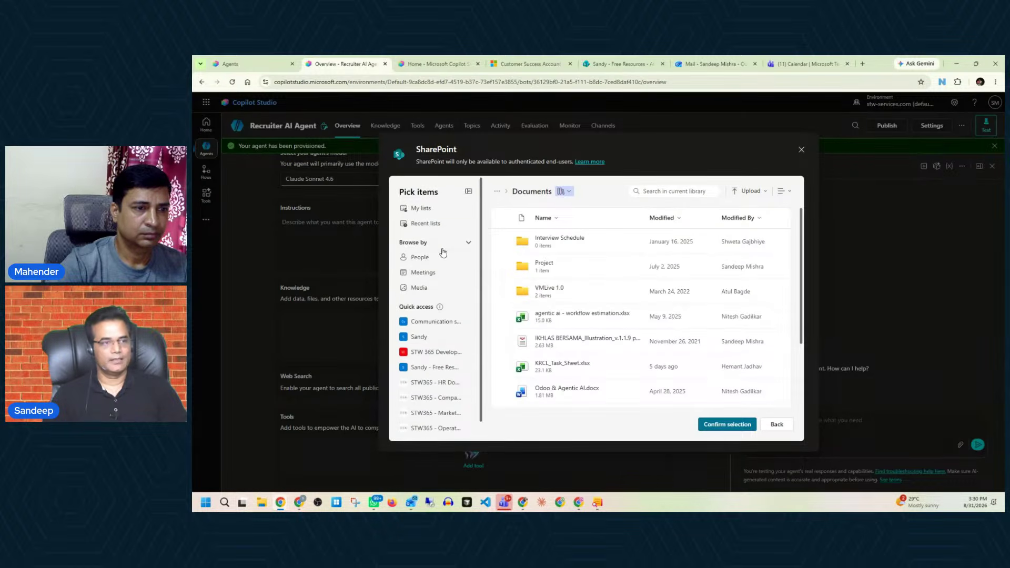
pyautogui.scroll(-1, 447, 253)
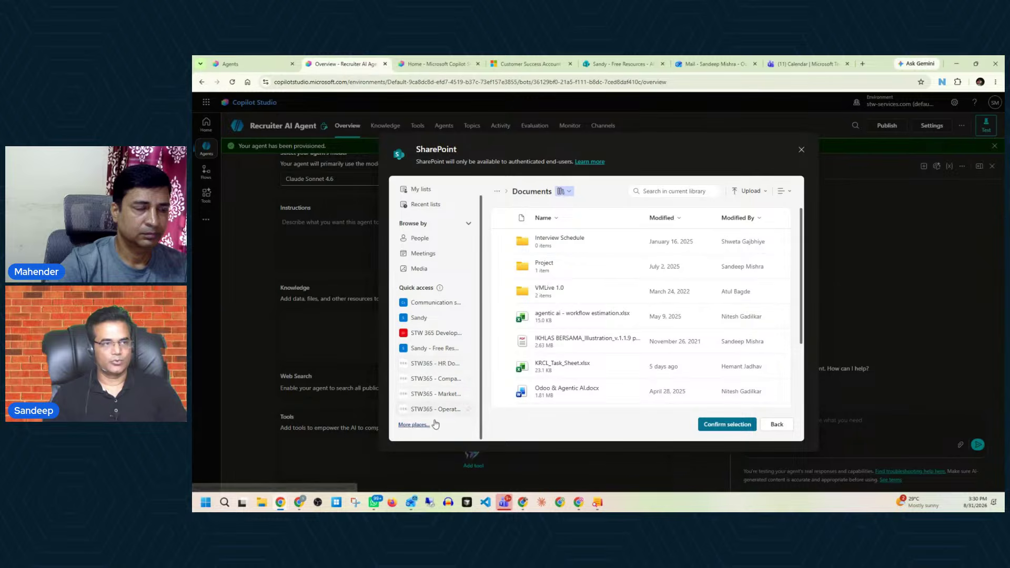
pyautogui.click(434, 315)
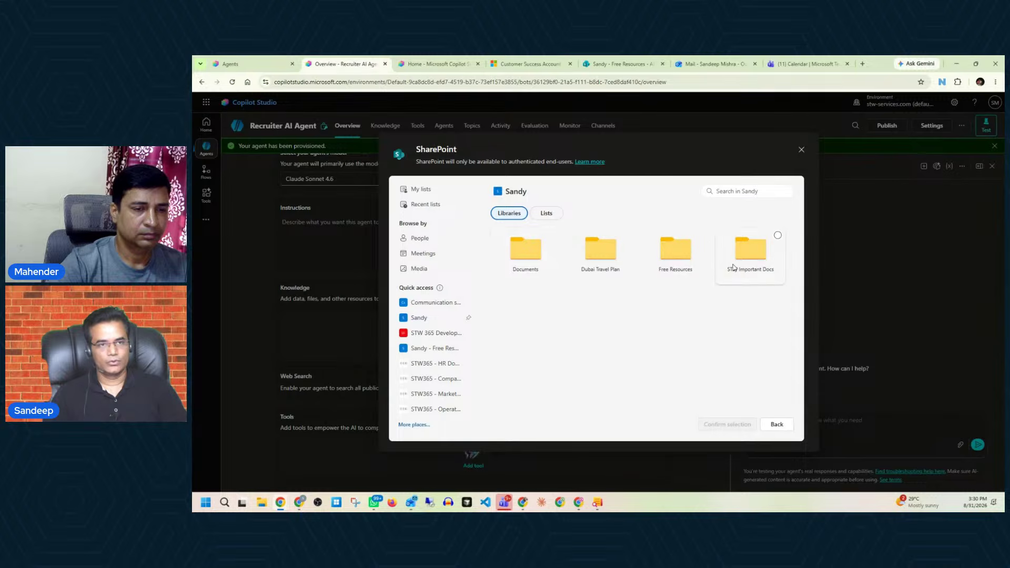
pyautogui.click(550, 216)
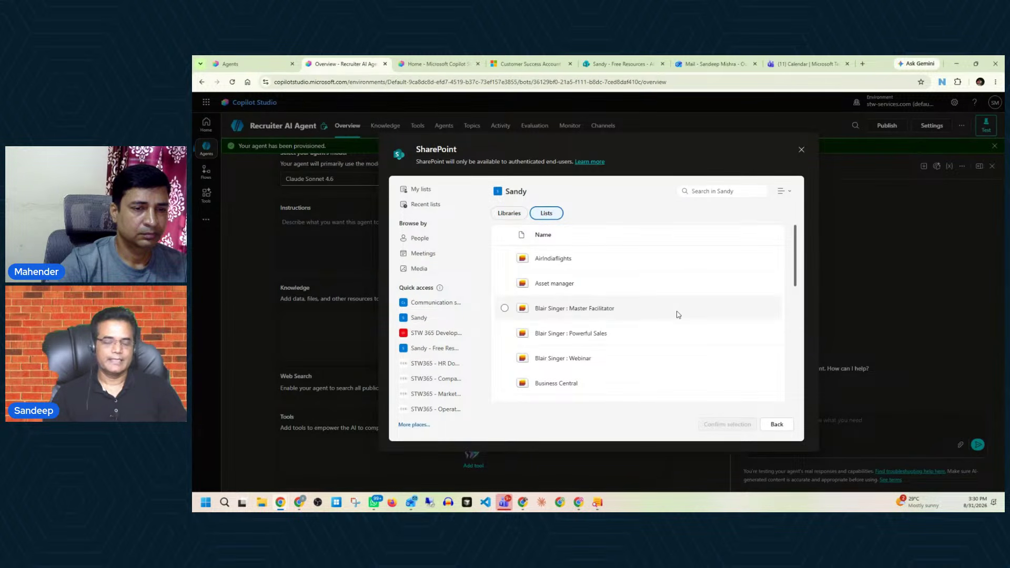
pyautogui.scroll(-5, 619, 272)
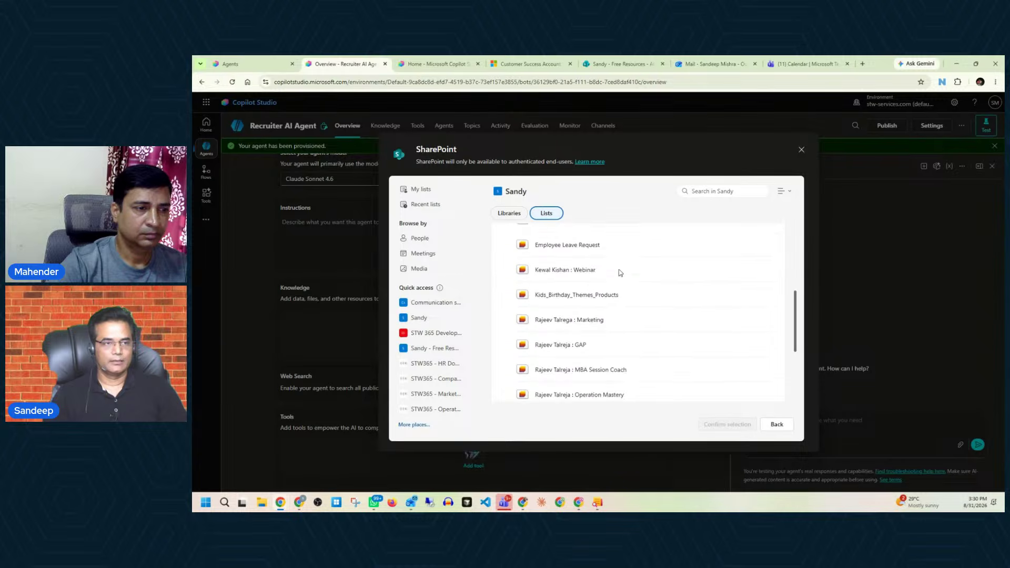
pyautogui.scroll(-2, 618, 270)
pyautogui.scroll(10, 613, 321)
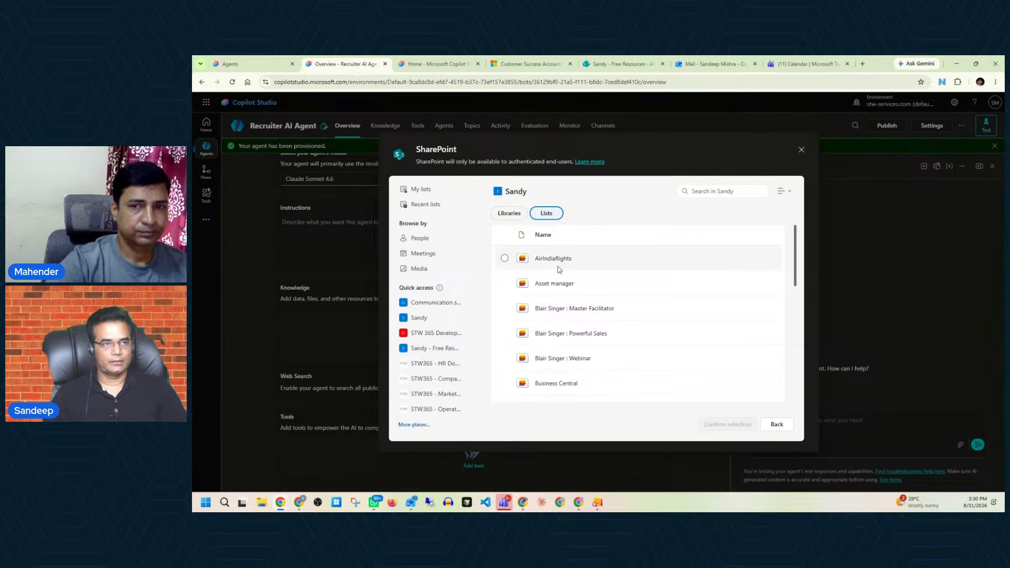
pyautogui.scroll(-8, 601, 336)
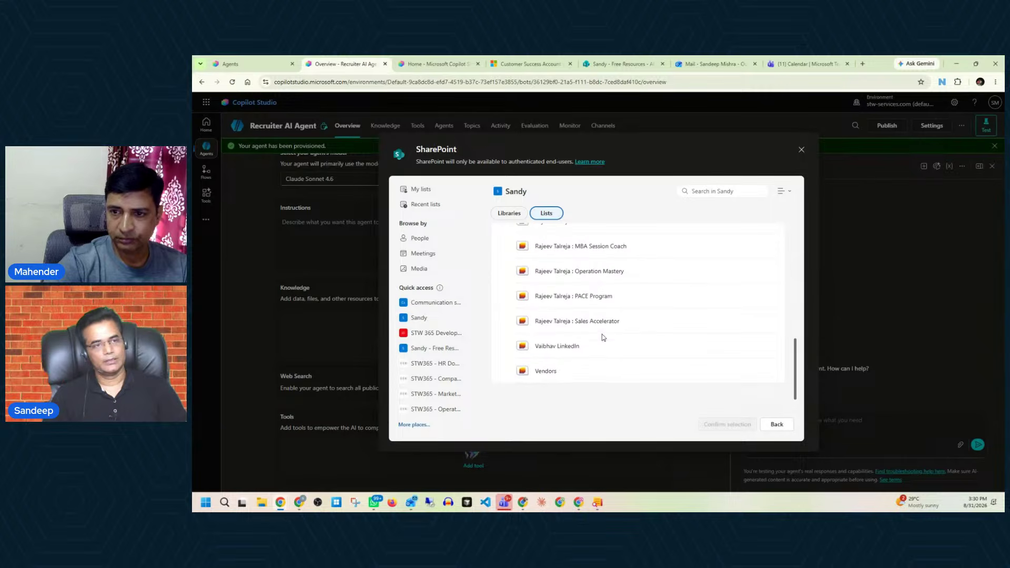
pyautogui.scroll(3, 602, 337)
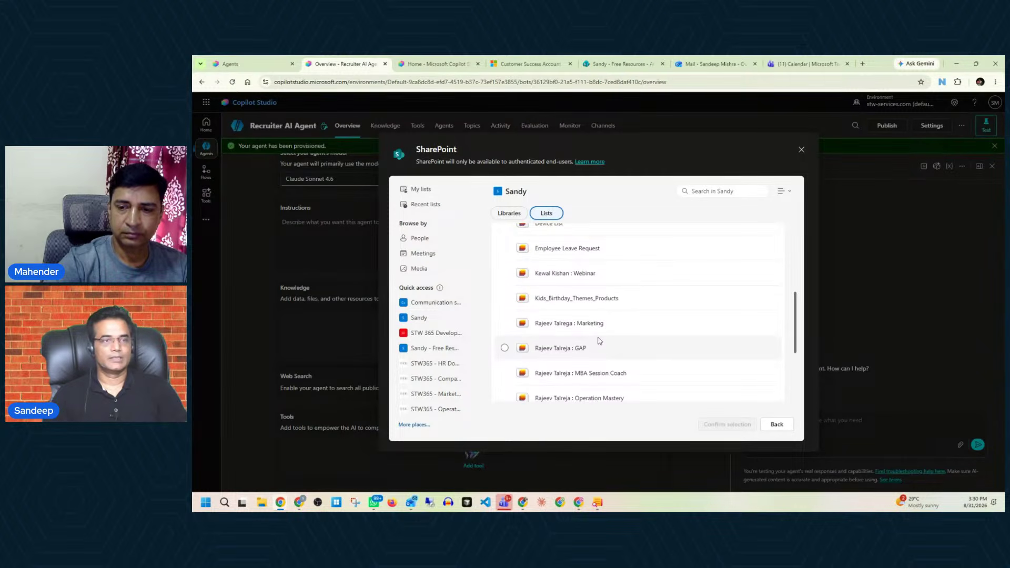
pyautogui.scroll(3, 598, 341)
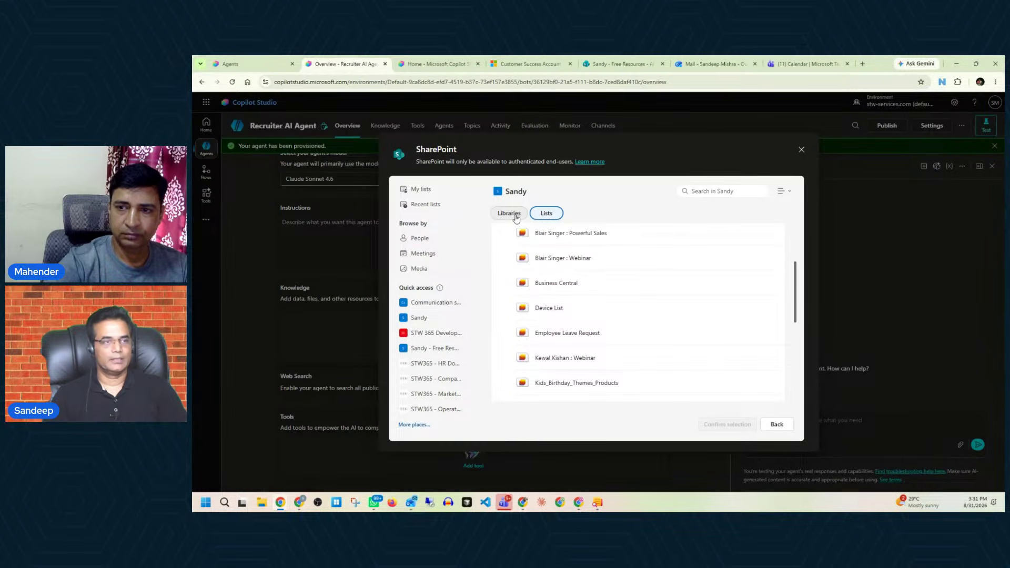
pyautogui.click(515, 217)
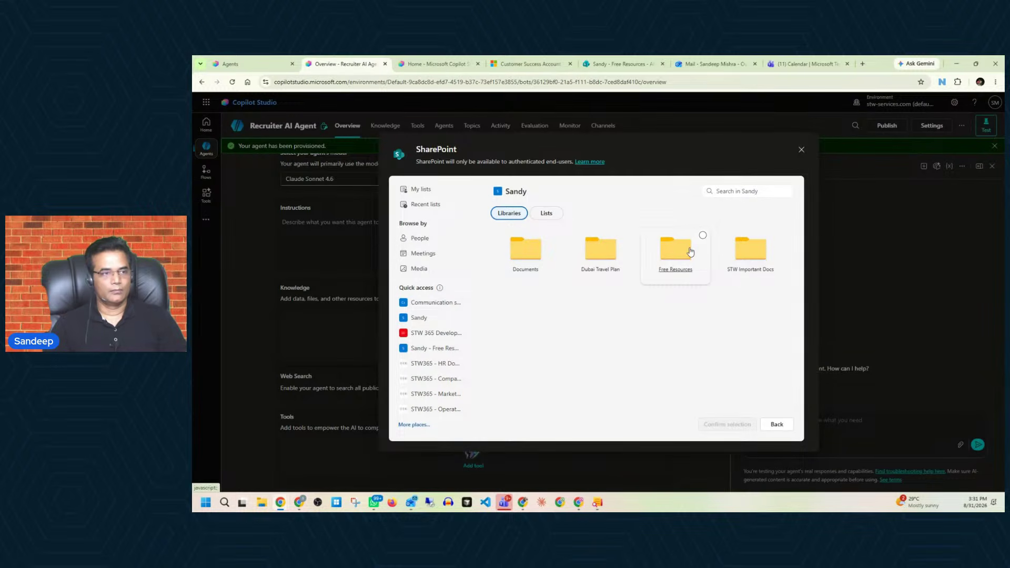
pyautogui.click(776, 425)
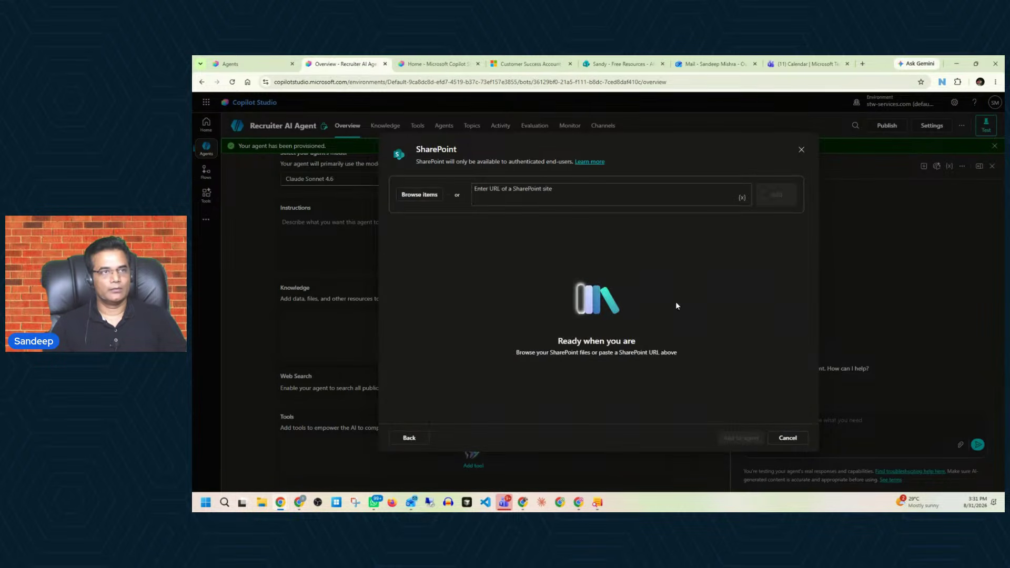
# Copy the Free Resources library's URL from SharePoint and add it to the Recruiter AI Agent as a SharePoint knowledge source.
pyautogui.click(634, 64)
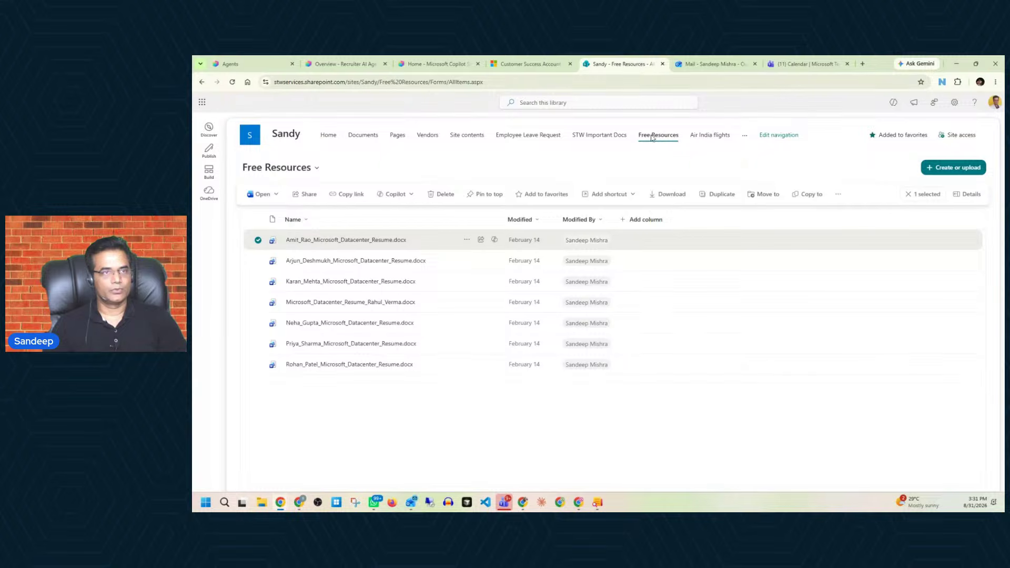
pyautogui.click(511, 81)
pyautogui.hotkey('ctrl', 'c')
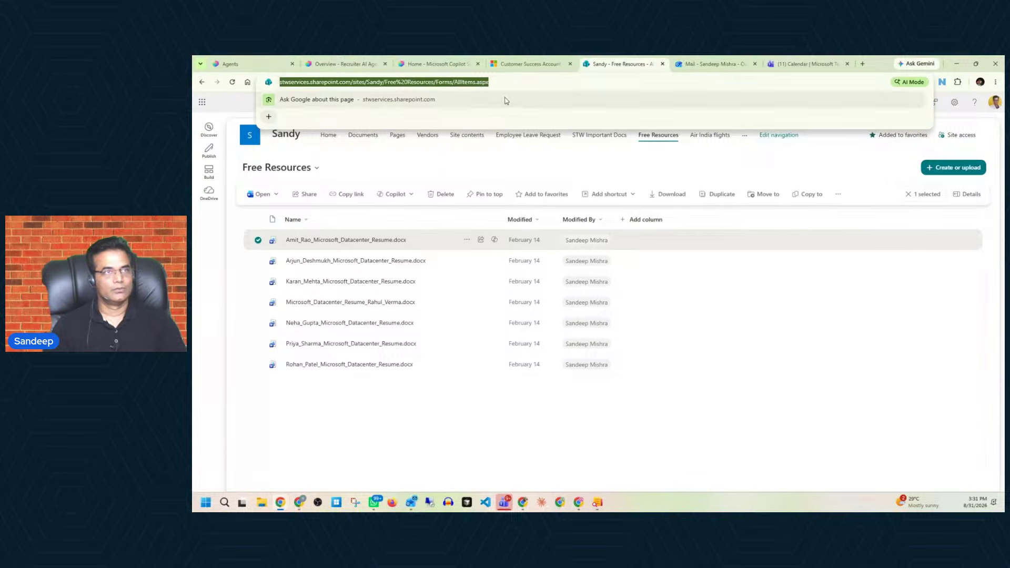
pyautogui.click(421, 66)
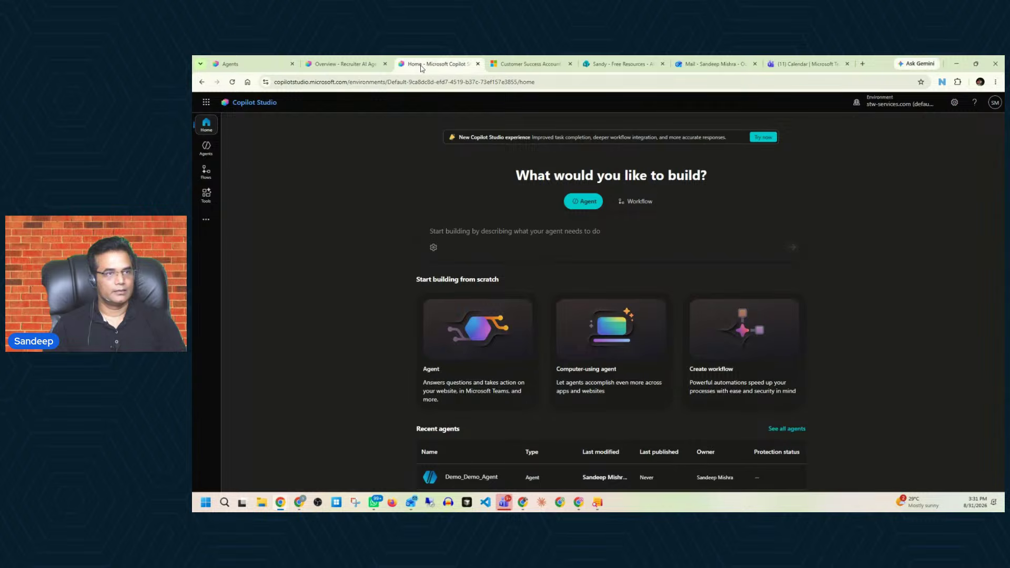
pyautogui.click(351, 67)
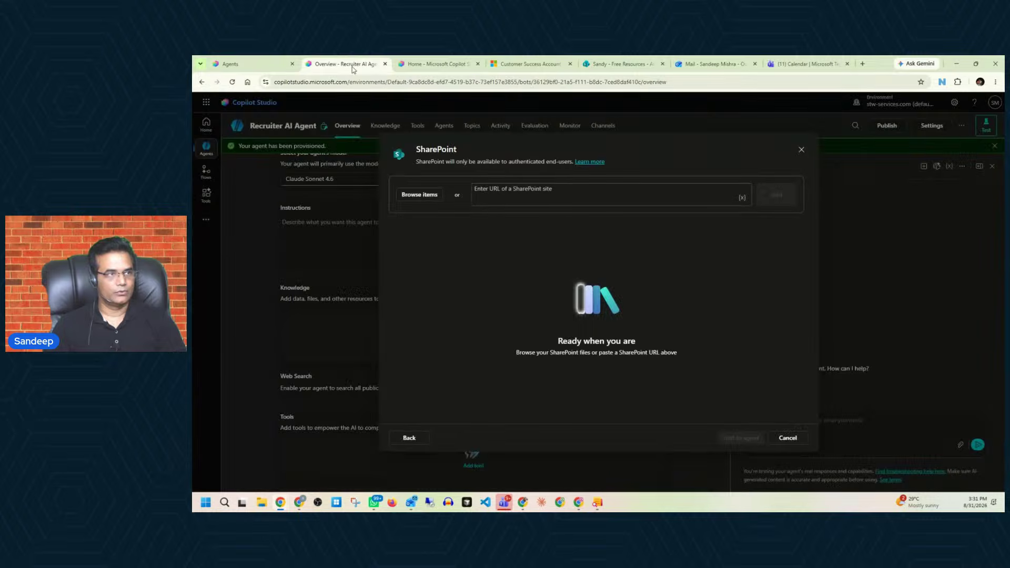
pyautogui.click(520, 190)
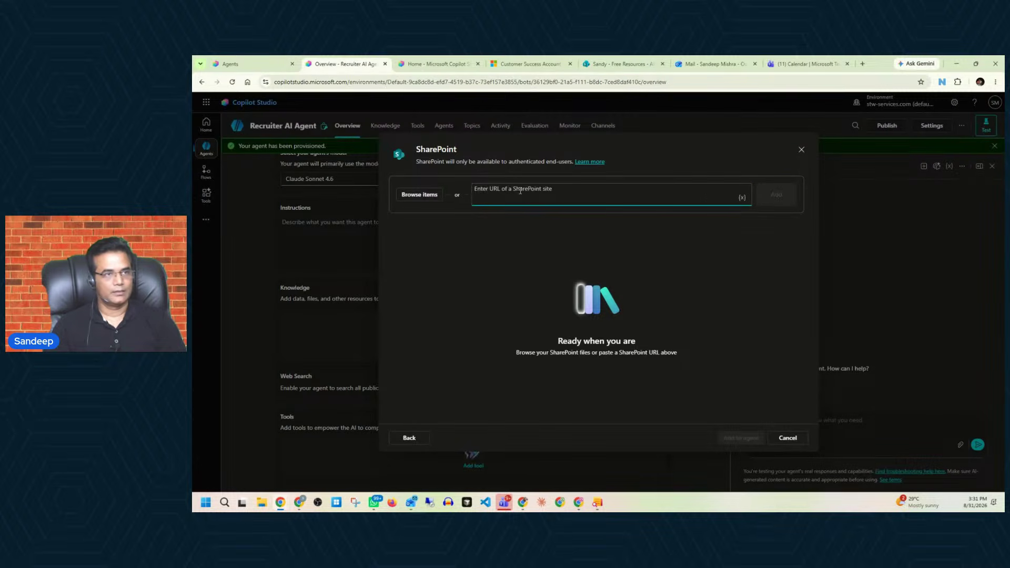
pyautogui.hotkey('ctrl', 'v')
pyautogui.click(774, 195)
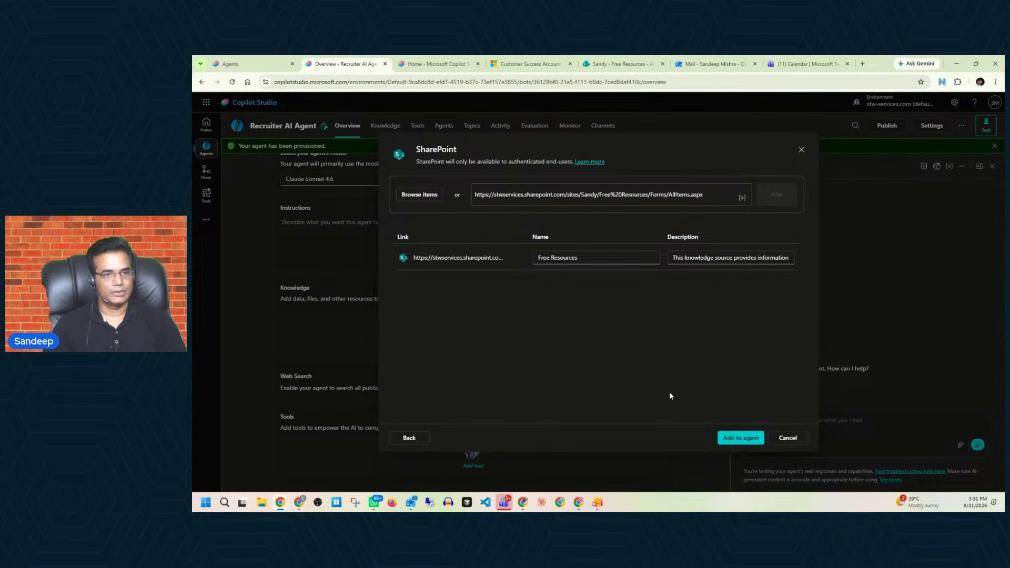
pyautogui.click(735, 442)
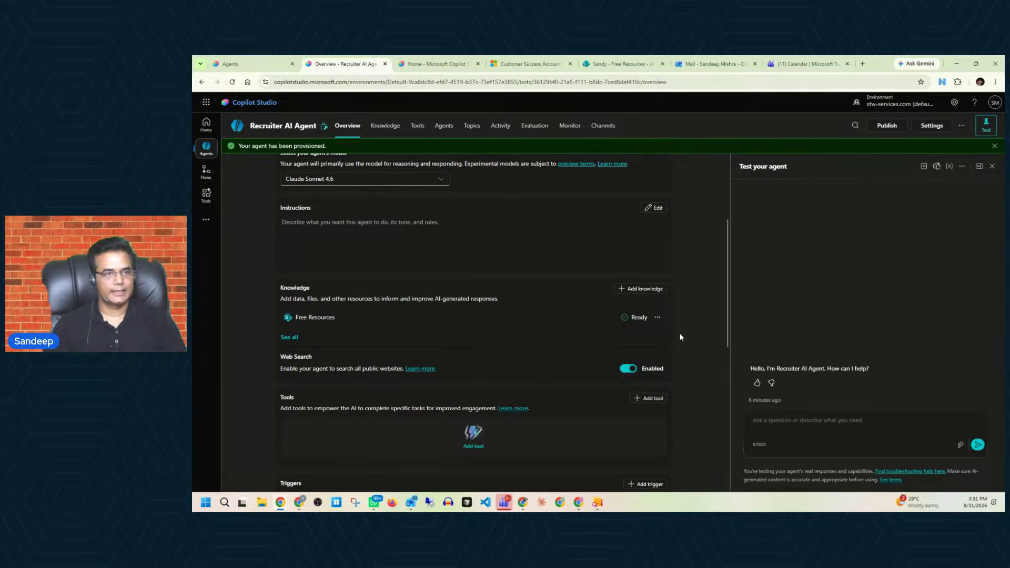
# Start adding a trigger to the Recruiter AI Agent from its overview.
pyautogui.scroll(-2, 681, 334)
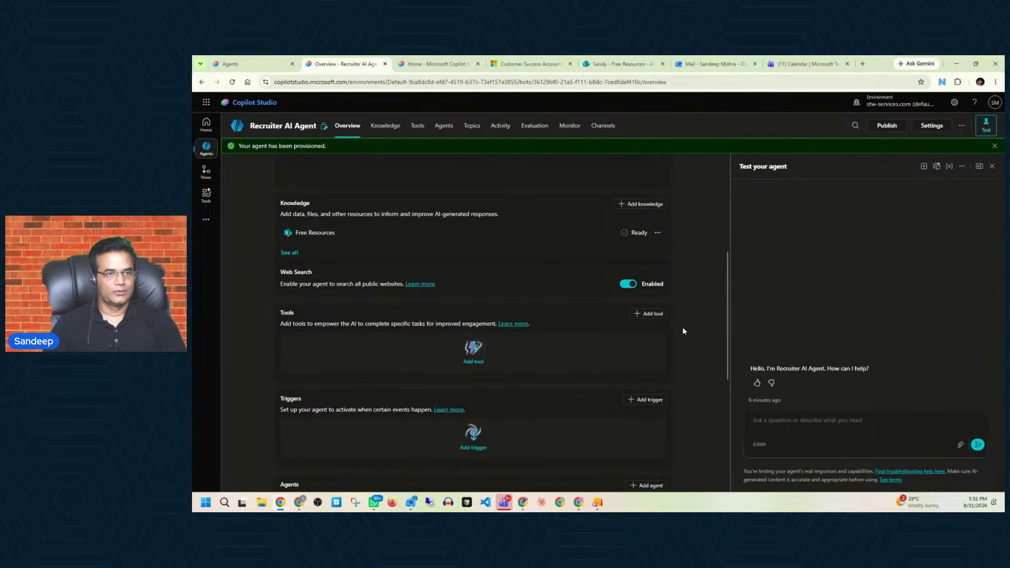
pyautogui.scroll(-3, 682, 331)
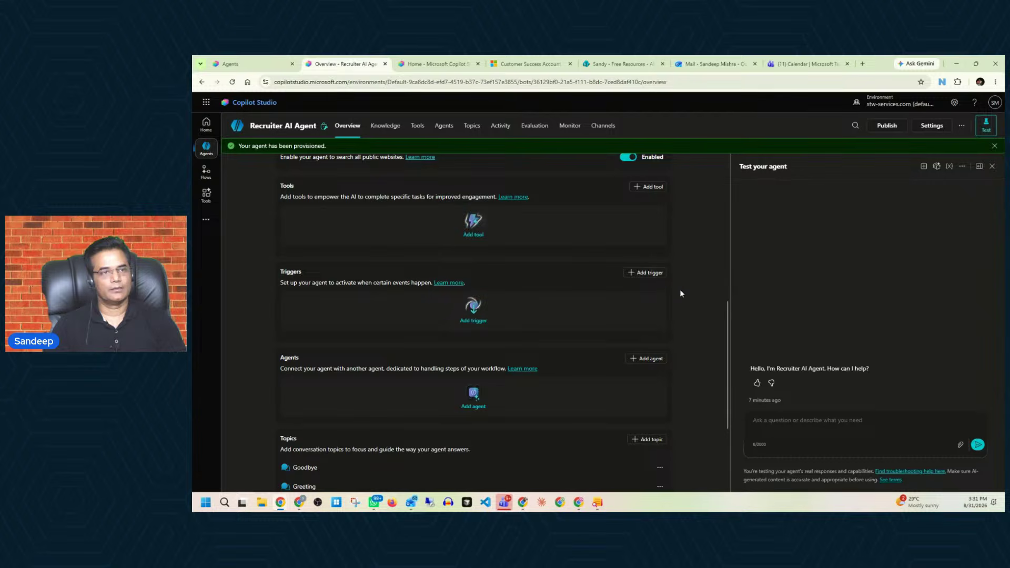
pyautogui.click(650, 273)
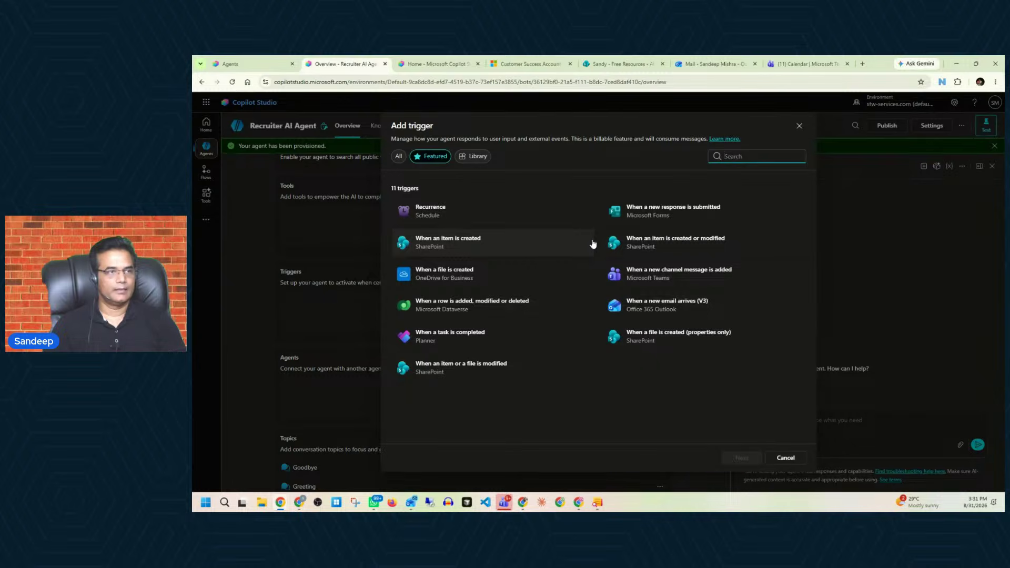
# Look through the available triggers in the All, Featured and Library categories.
pyautogui.click(398, 158)
pyautogui.scroll(-3, 675, 285)
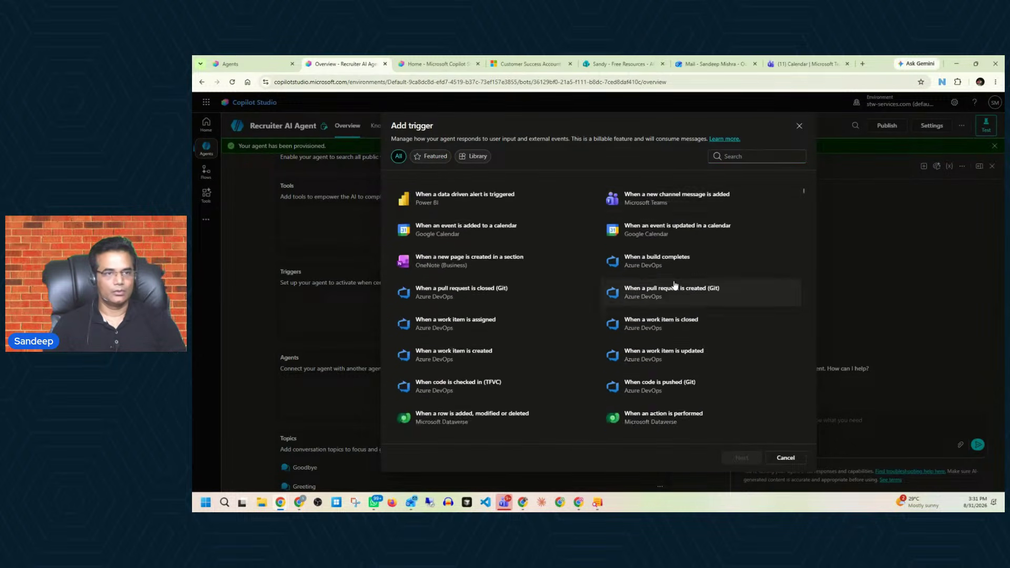
pyautogui.scroll(-15, 675, 285)
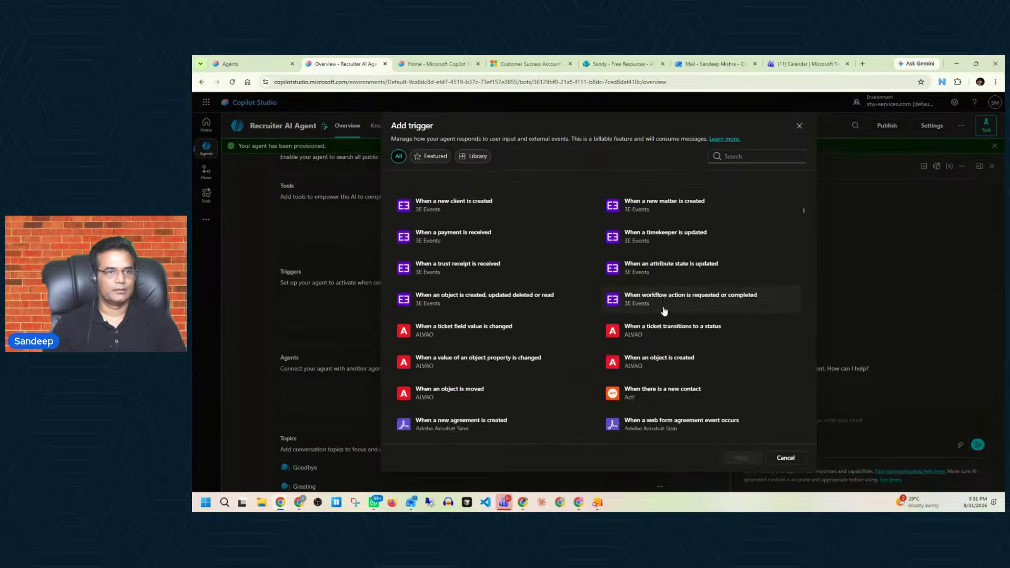
pyautogui.scroll(-3, 665, 310)
pyautogui.scroll(6, 663, 314)
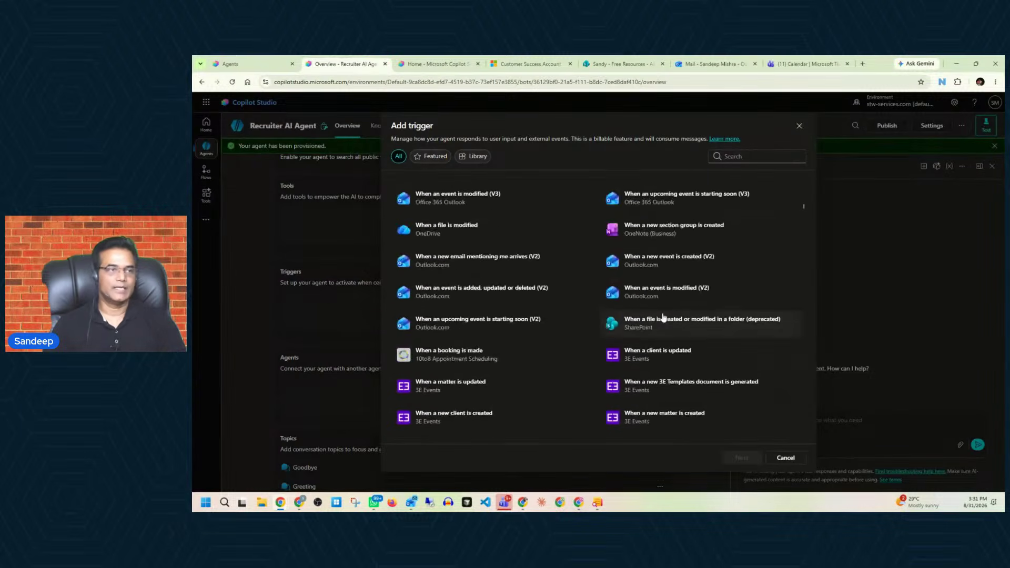
pyautogui.scroll(5, 660, 318)
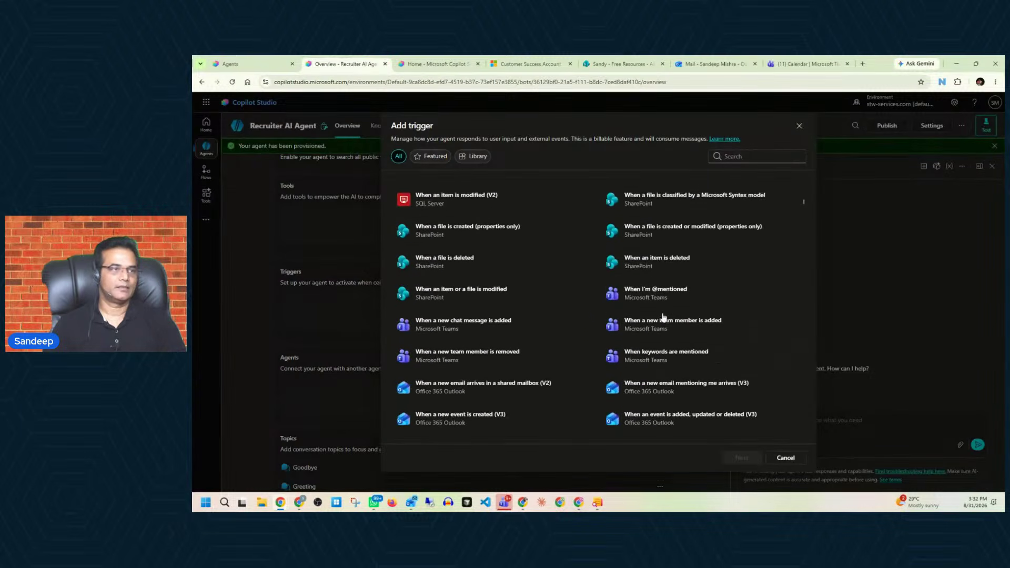
pyautogui.click(435, 159)
pyautogui.click(478, 161)
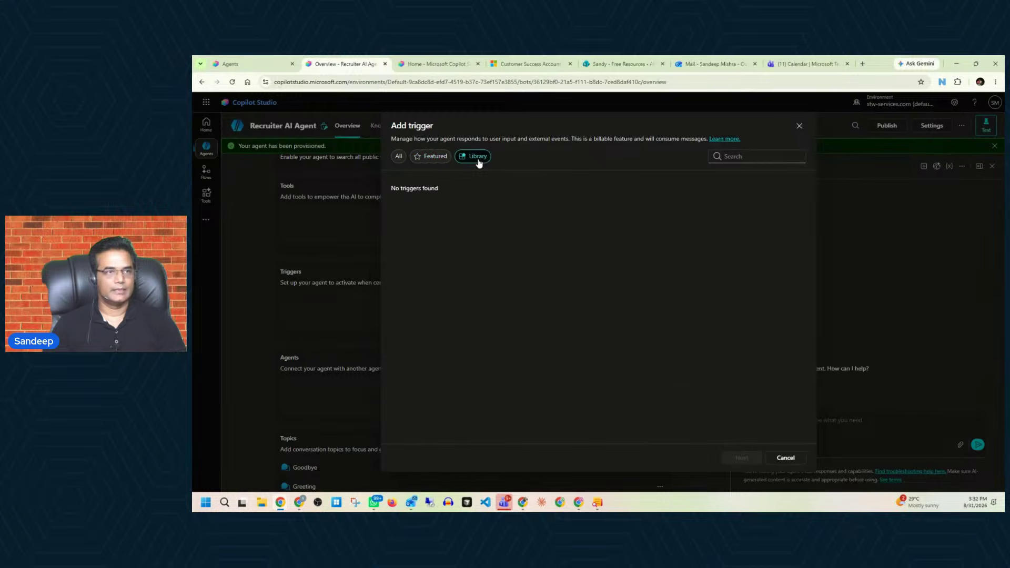
pyautogui.click(431, 157)
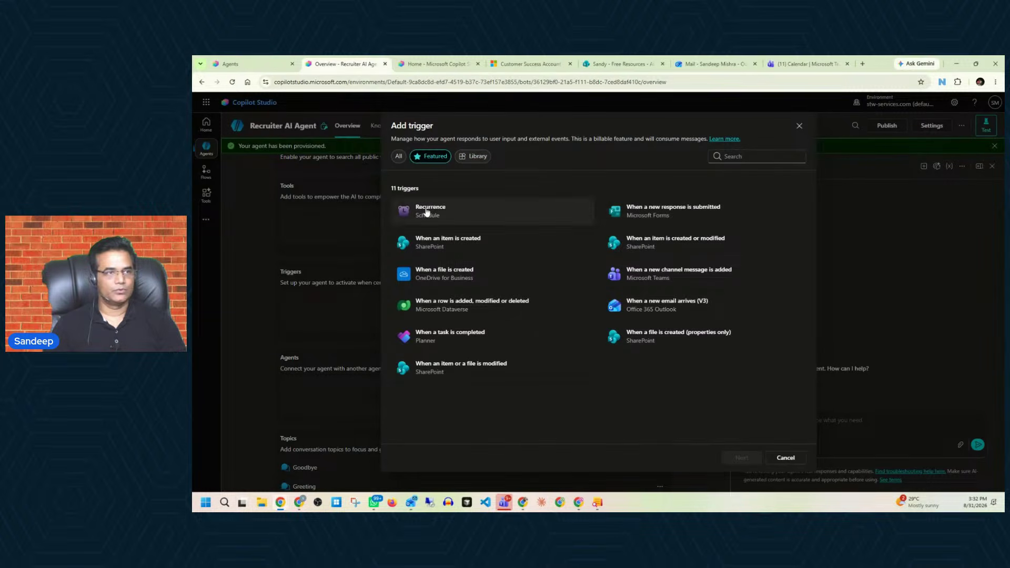
# Search all triggers for "when new email" and choose Office 365 Outlook's "When a new email arrives (V3)" trigger.
pyautogui.click(397, 156)
pyautogui.click(753, 155)
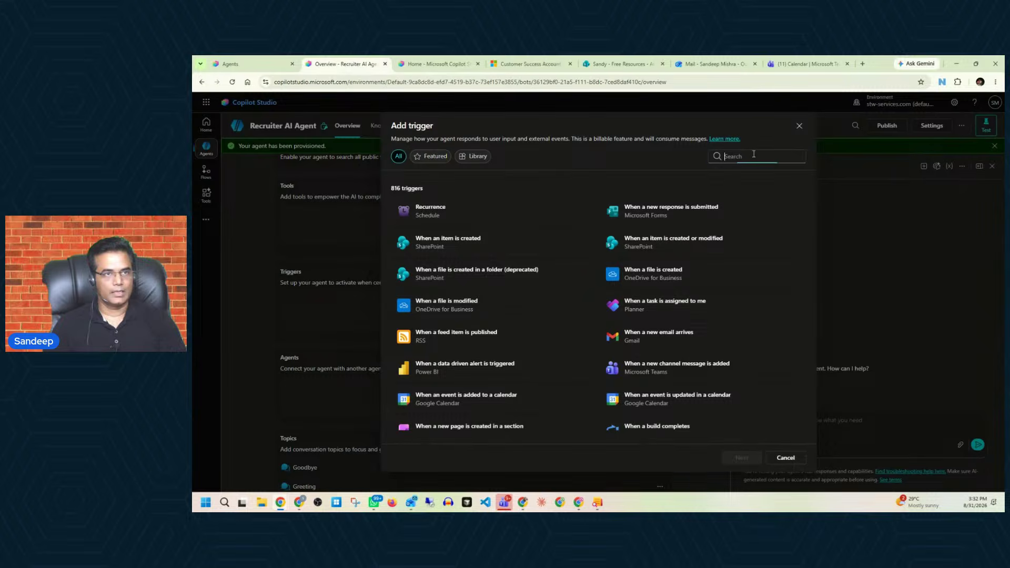
pyautogui.write('wh')
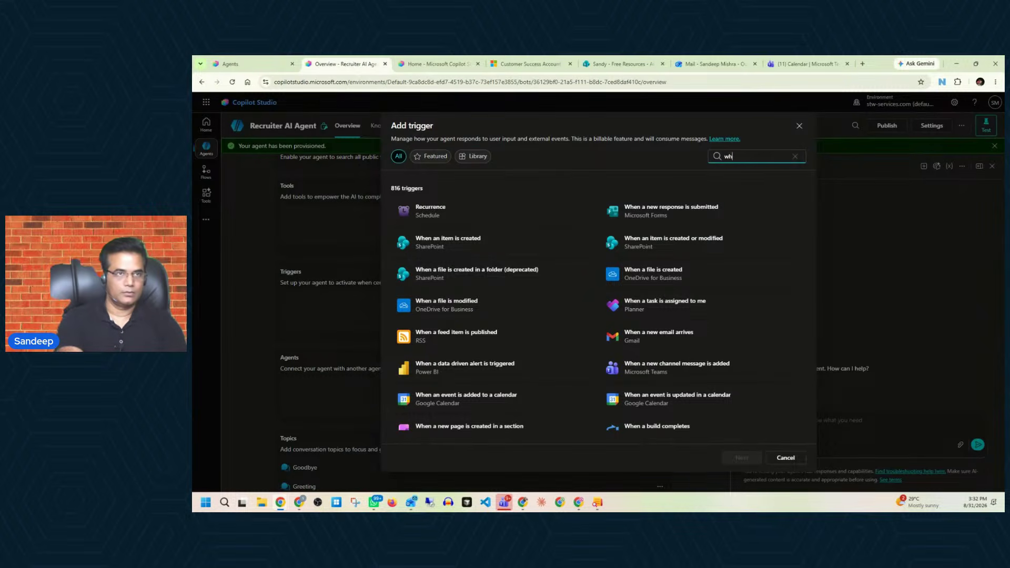
pyautogui.write('en new email')
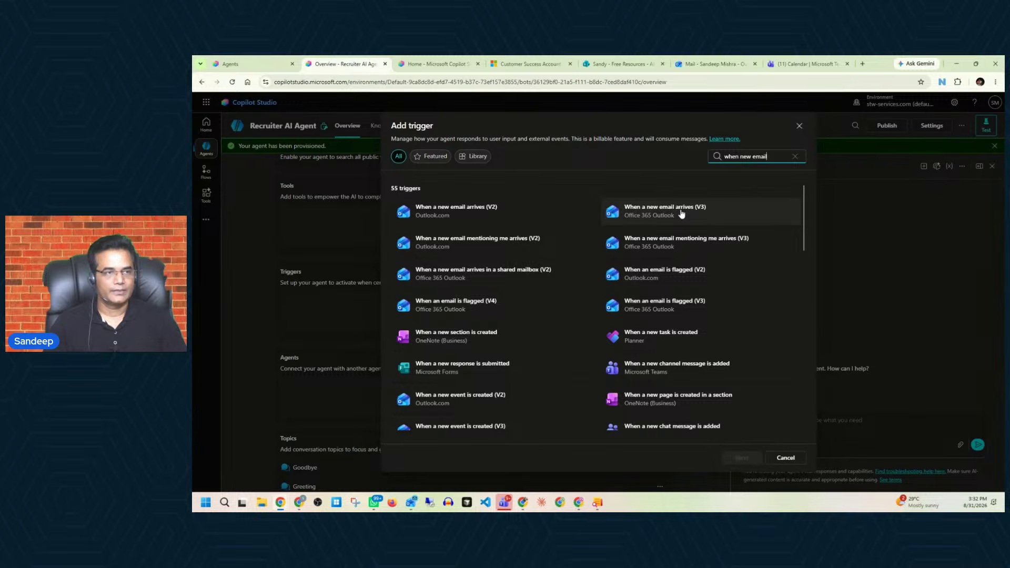
pyautogui.scroll(-2, 659, 289)
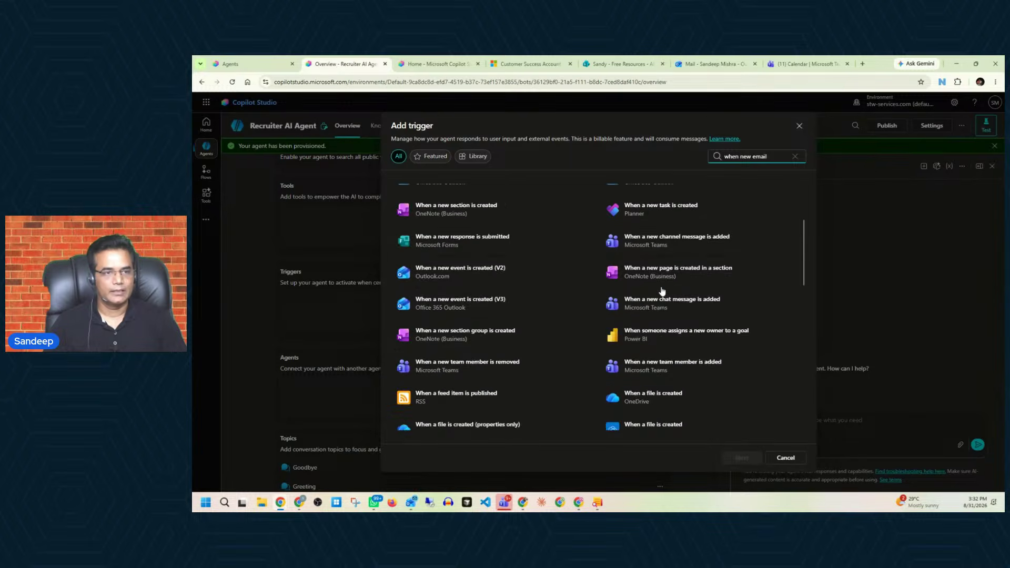
pyautogui.scroll(-10, 662, 291)
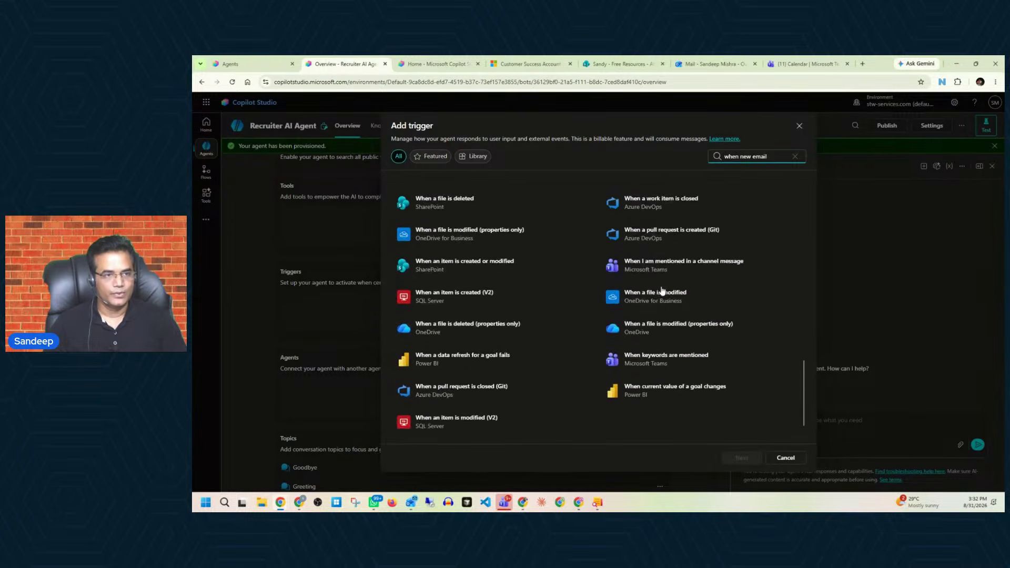
pyautogui.scroll(12, 662, 290)
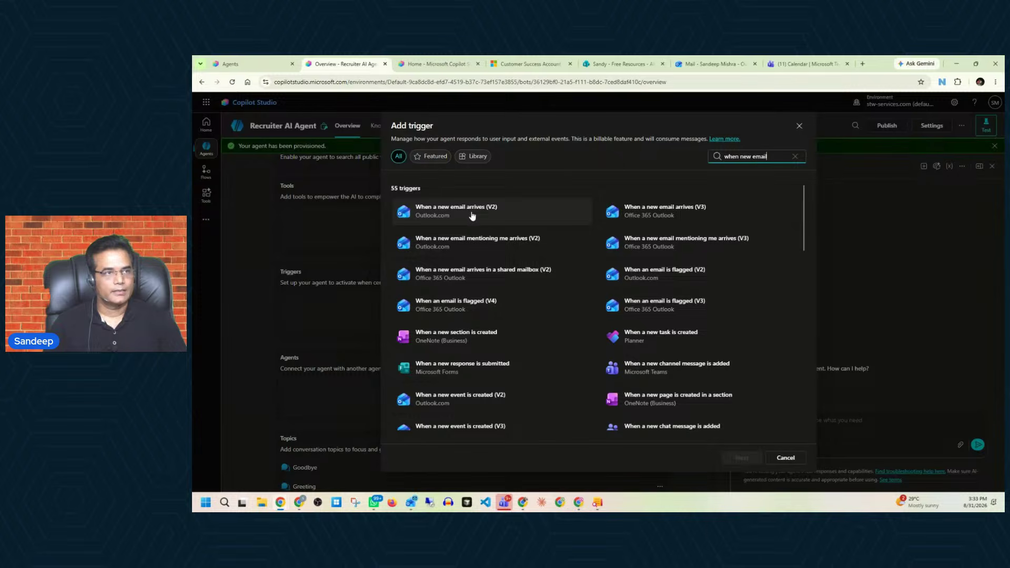
pyautogui.click(695, 213)
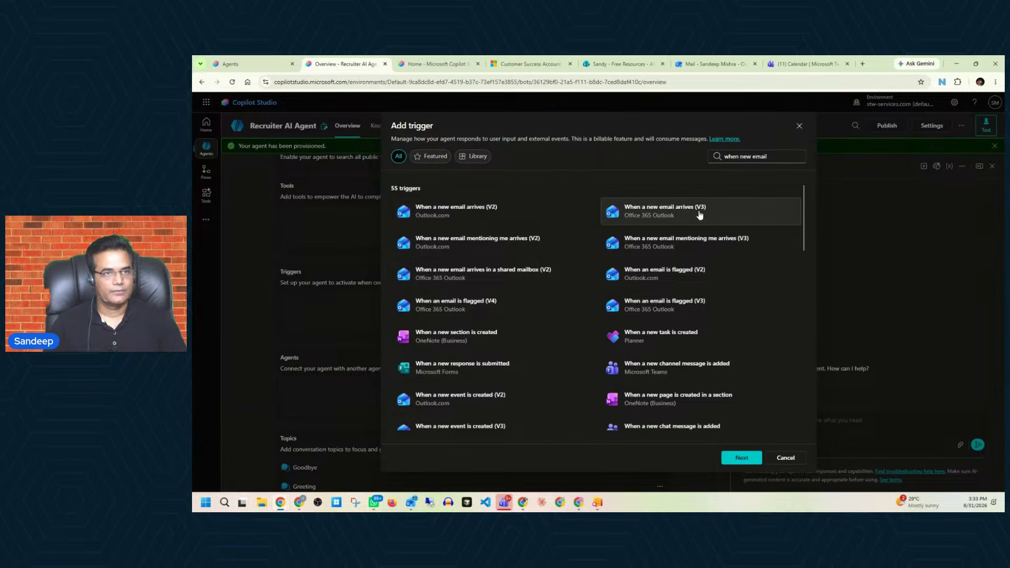
pyautogui.click(736, 458)
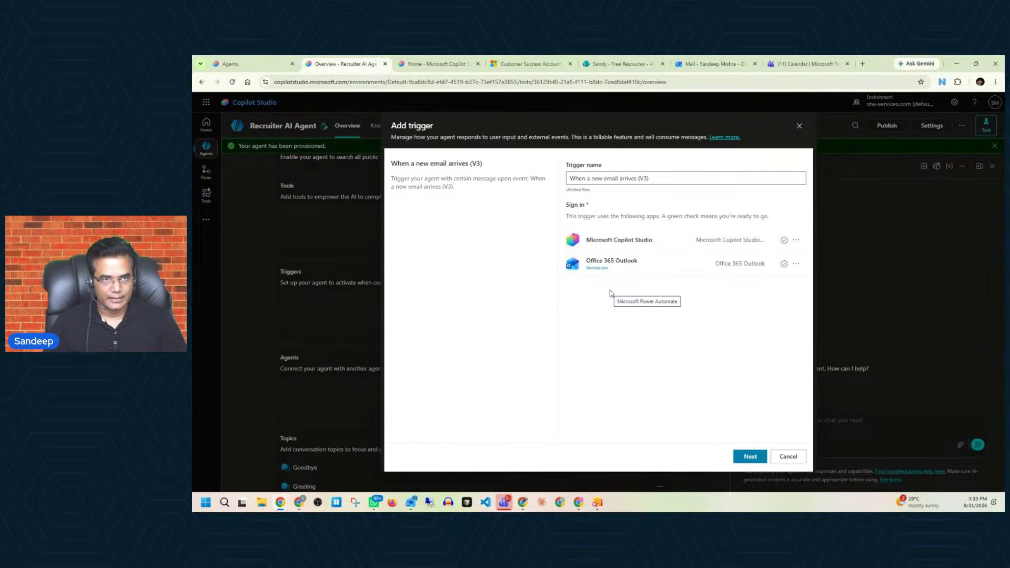
# Review the connection options for Microsoft Copilot Studio and Office 365 Outlook without changing the selected connections.
pyautogui.click(796, 243)
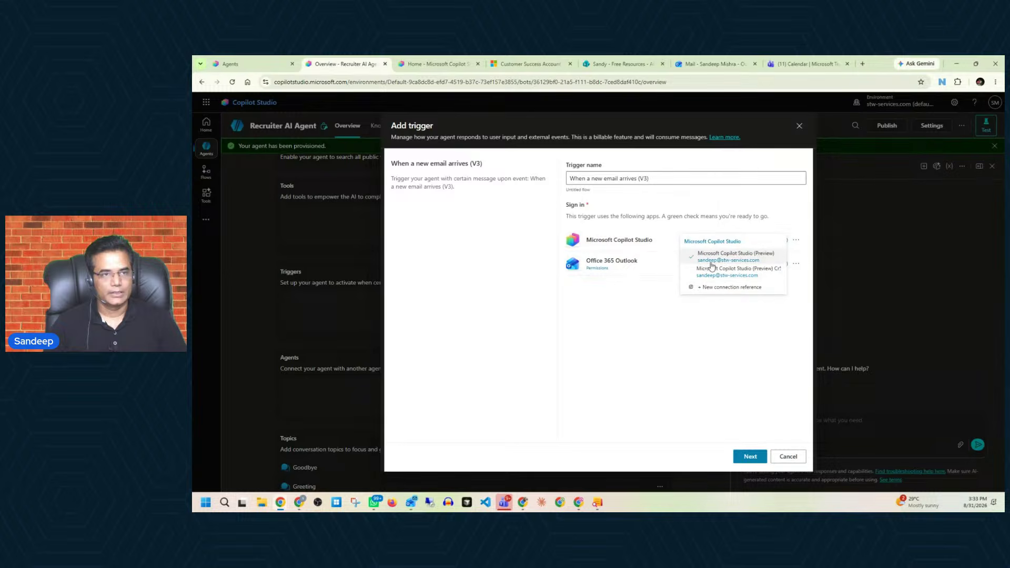
pyautogui.click(703, 347)
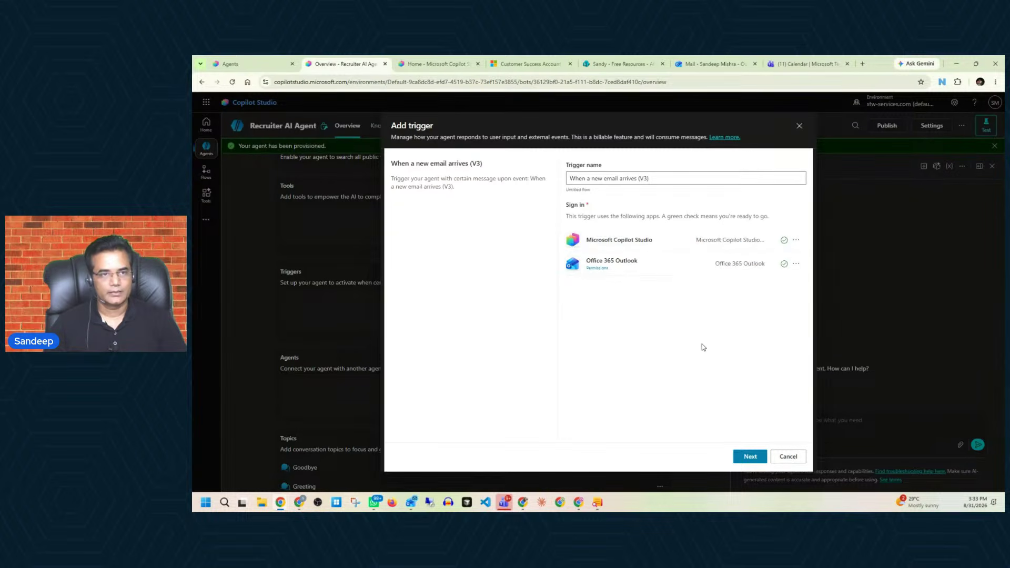
pyautogui.click(797, 266)
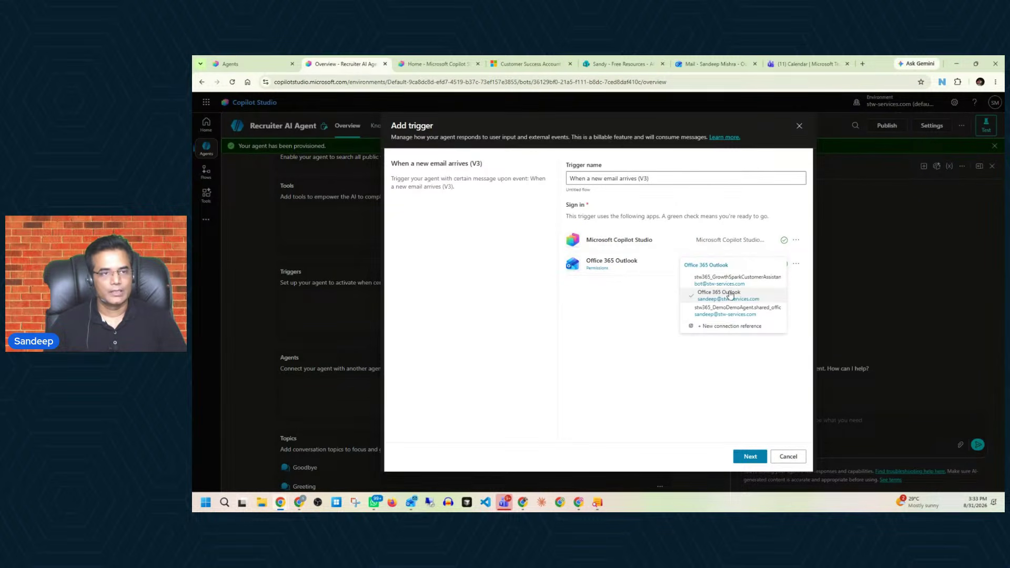
pyautogui.click(644, 298)
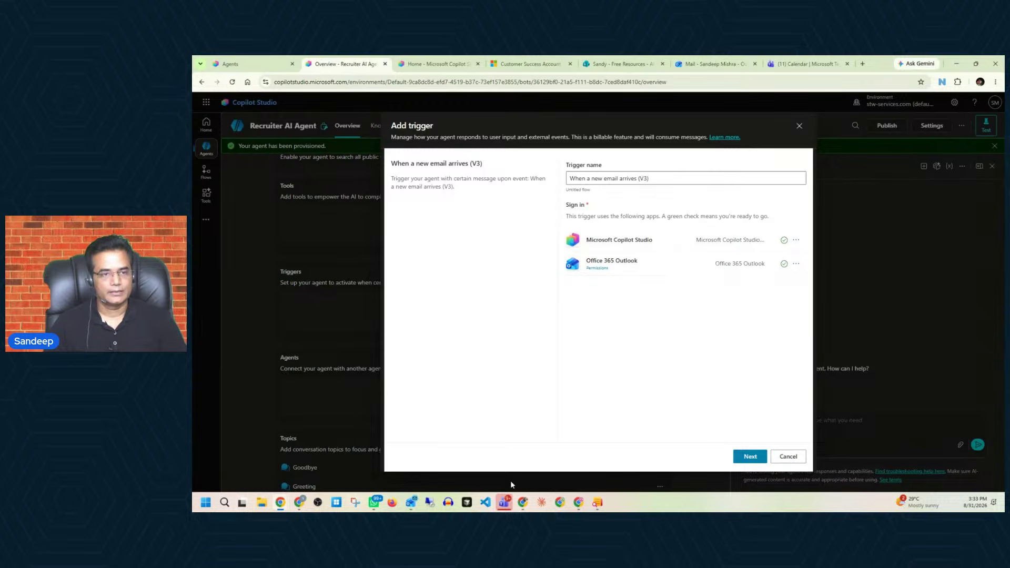
pyautogui.click(796, 263)
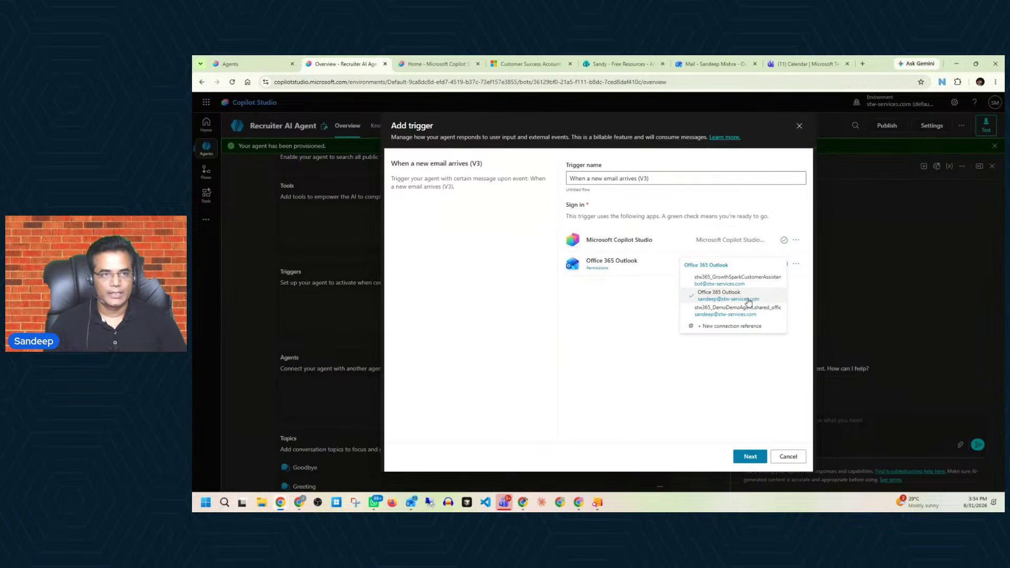
pyautogui.click(623, 333)
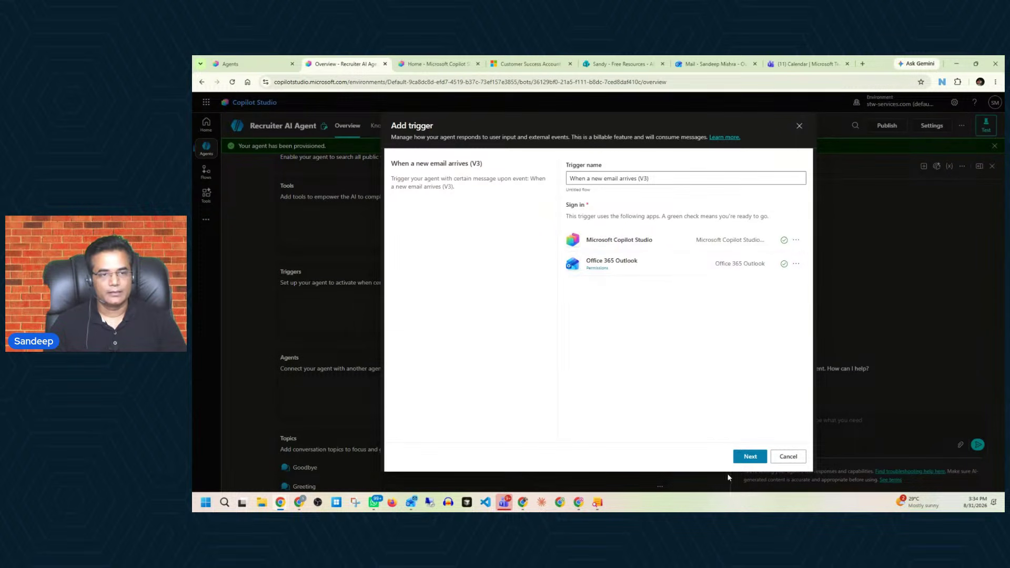
# Continue to the email trigger's settings, set the mail folder to Inbox and look over the optional filters.
pyautogui.click(749, 458)
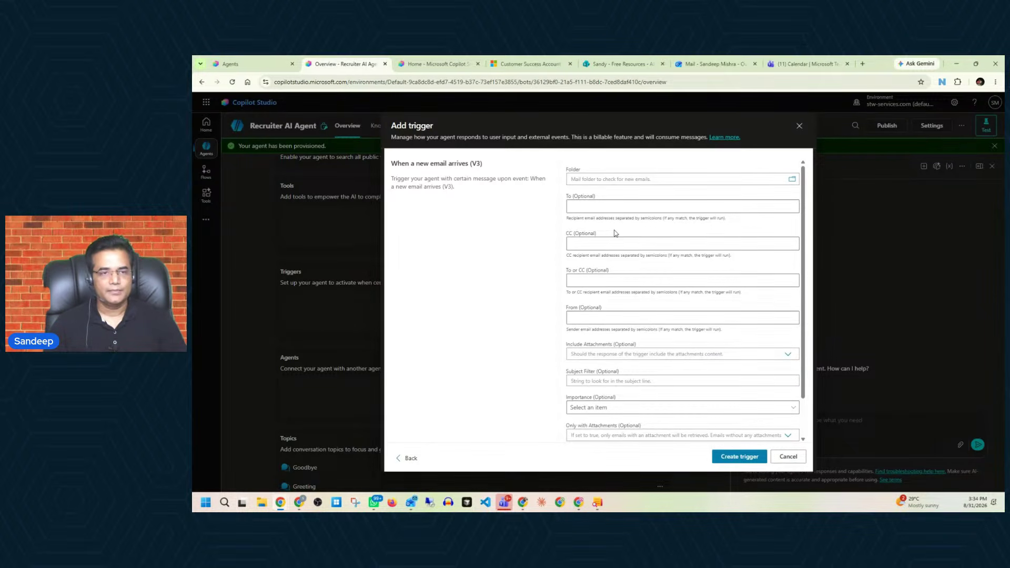
pyautogui.scroll(-1, 615, 233)
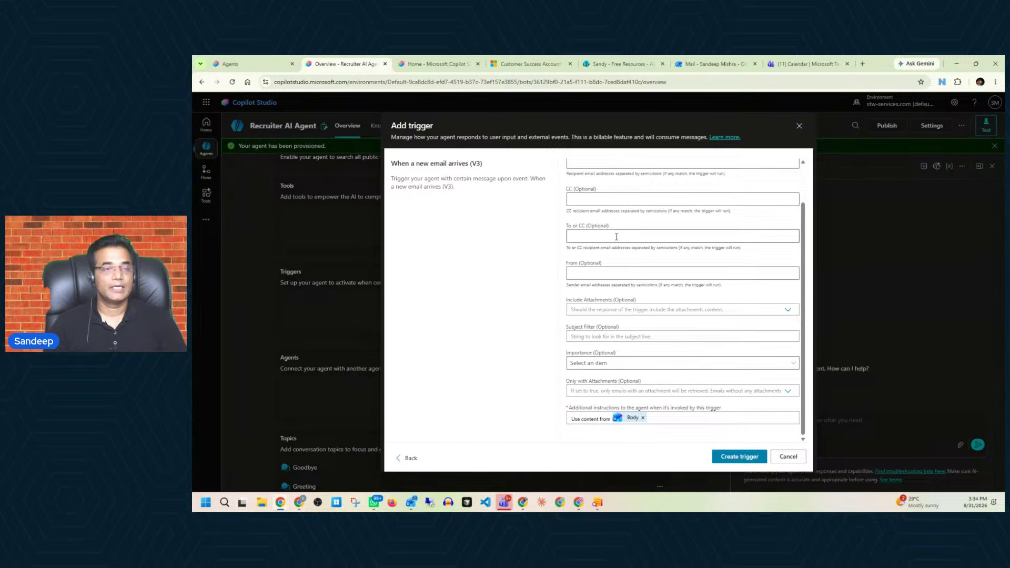
pyautogui.scroll(1, 616, 232)
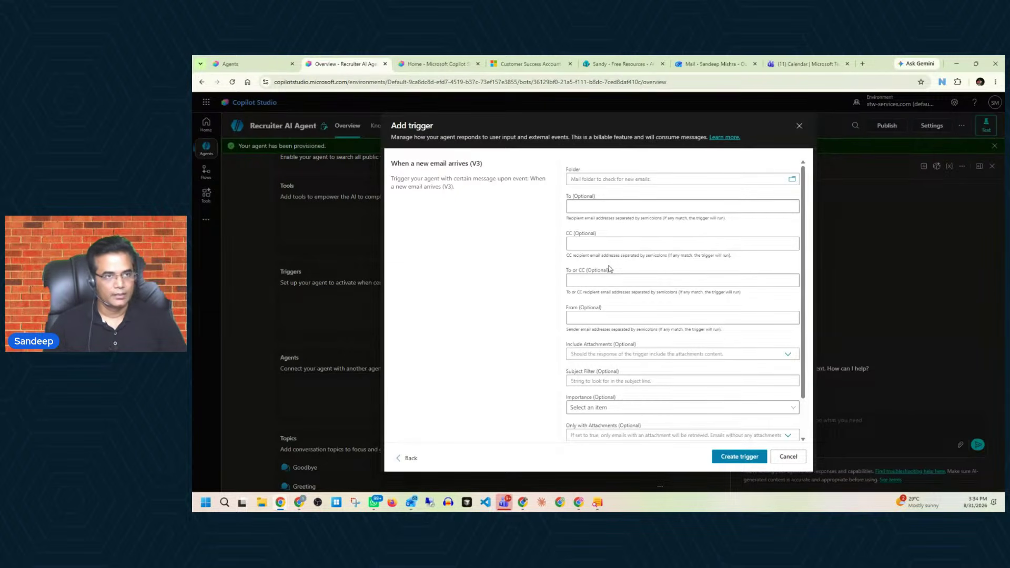
pyautogui.click(792, 181)
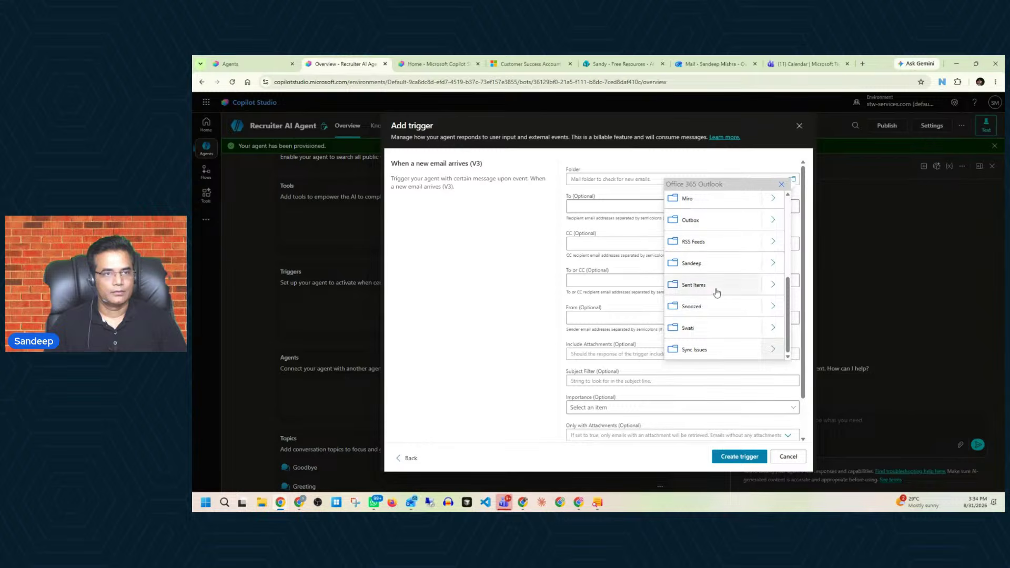
pyautogui.scroll(3, 715, 290)
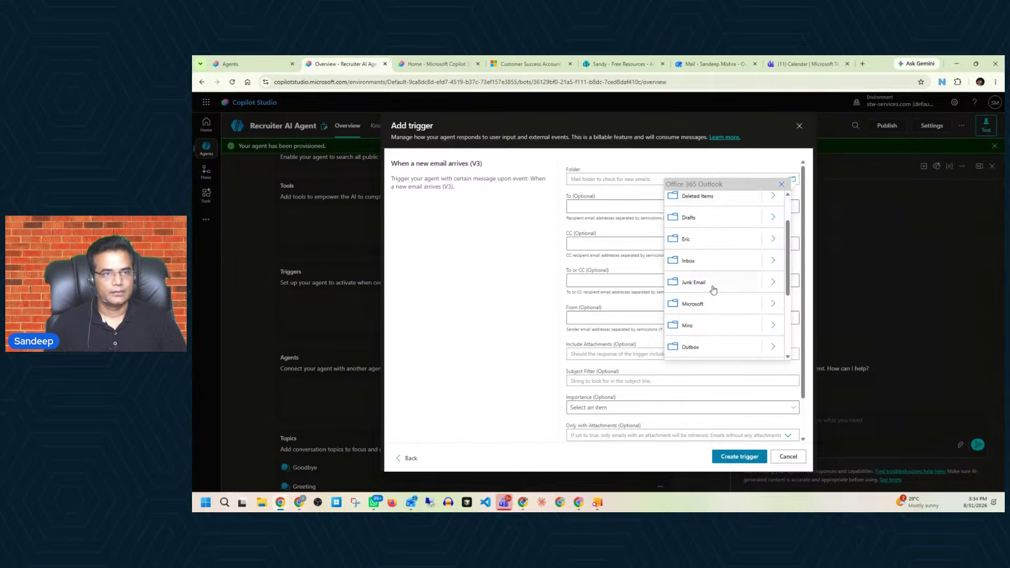
pyautogui.click(703, 263)
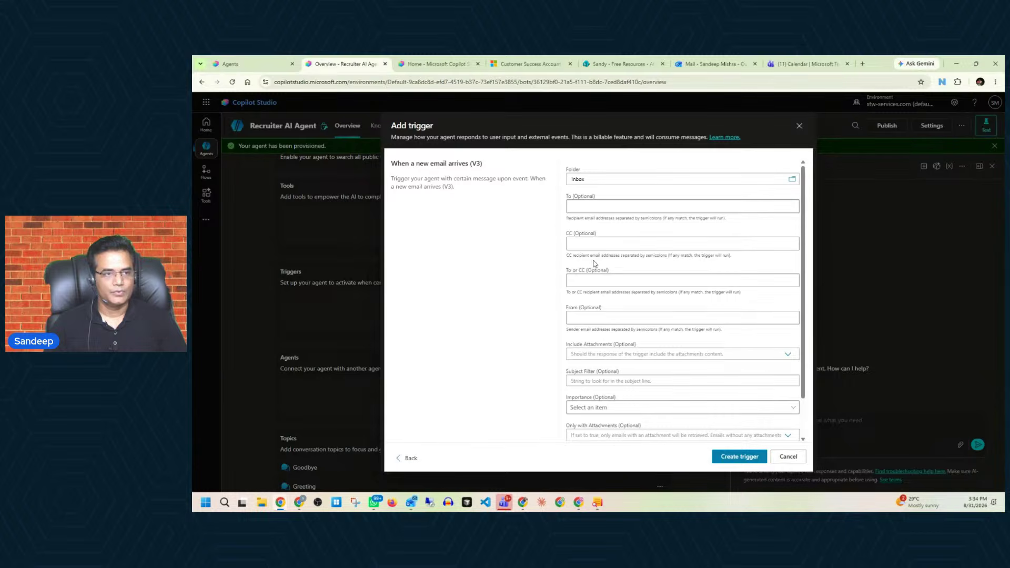
pyautogui.scroll(-2, 593, 264)
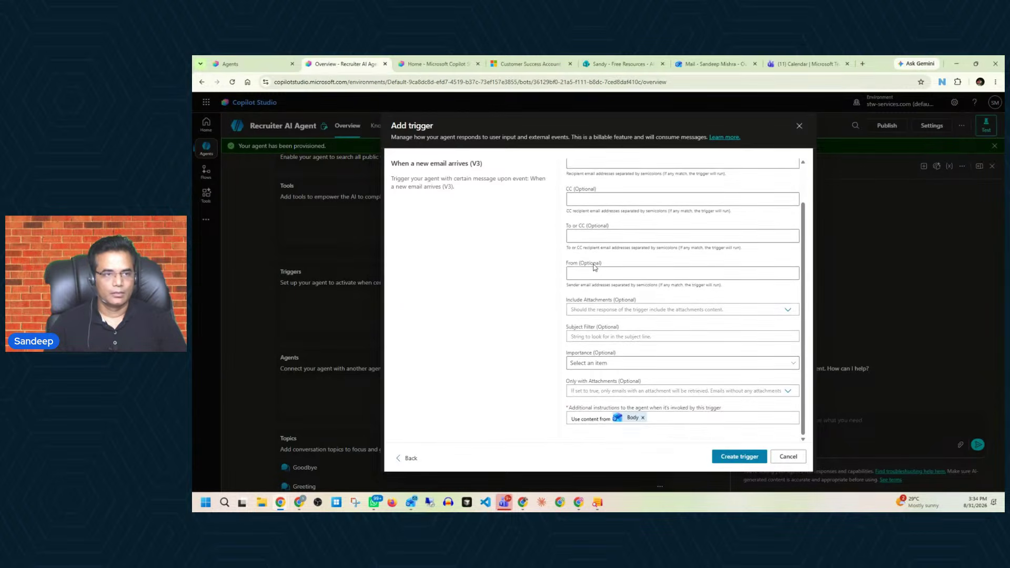
pyautogui.scroll(2, 591, 284)
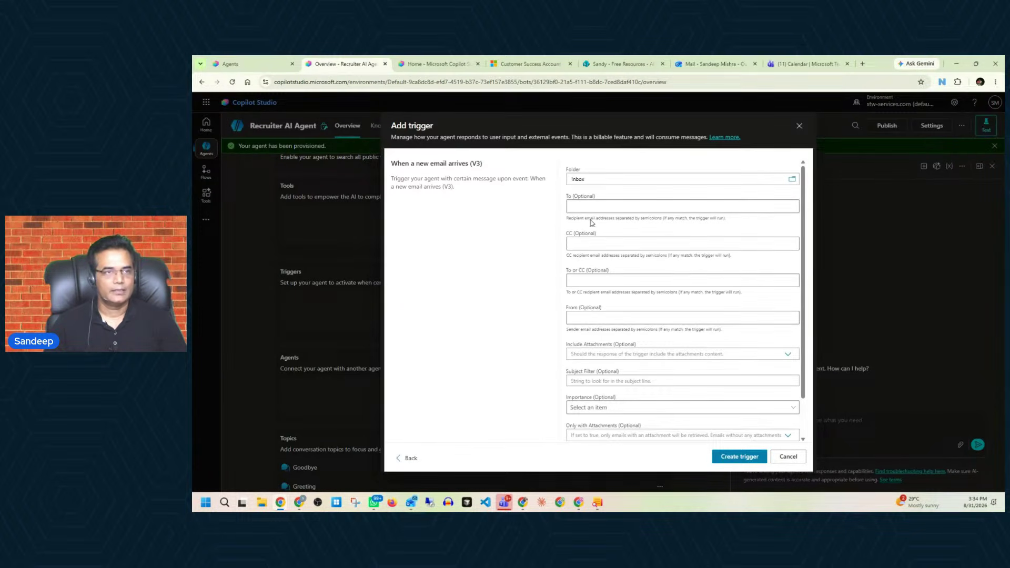
pyautogui.click(588, 206)
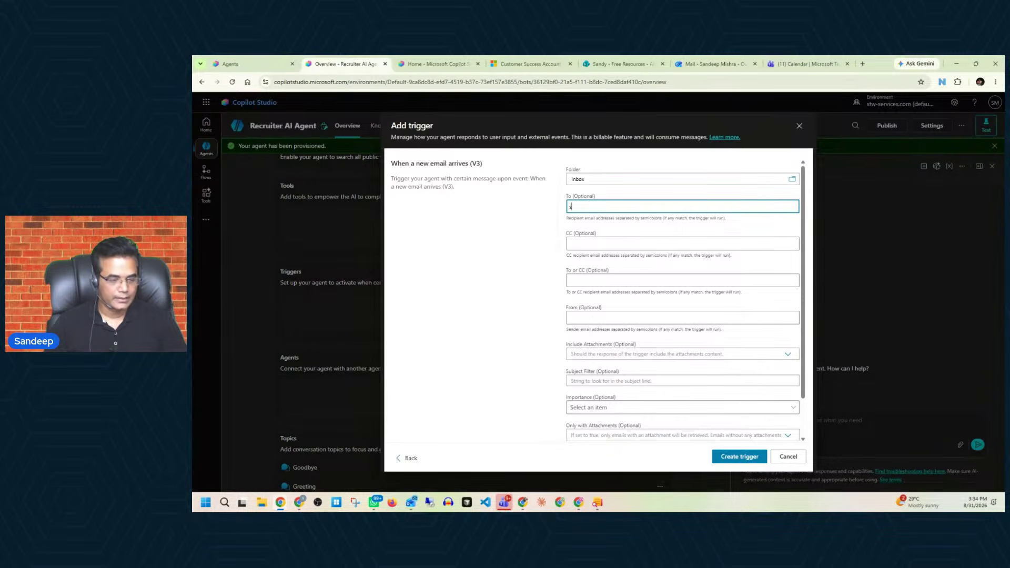
pyautogui.write('sa')
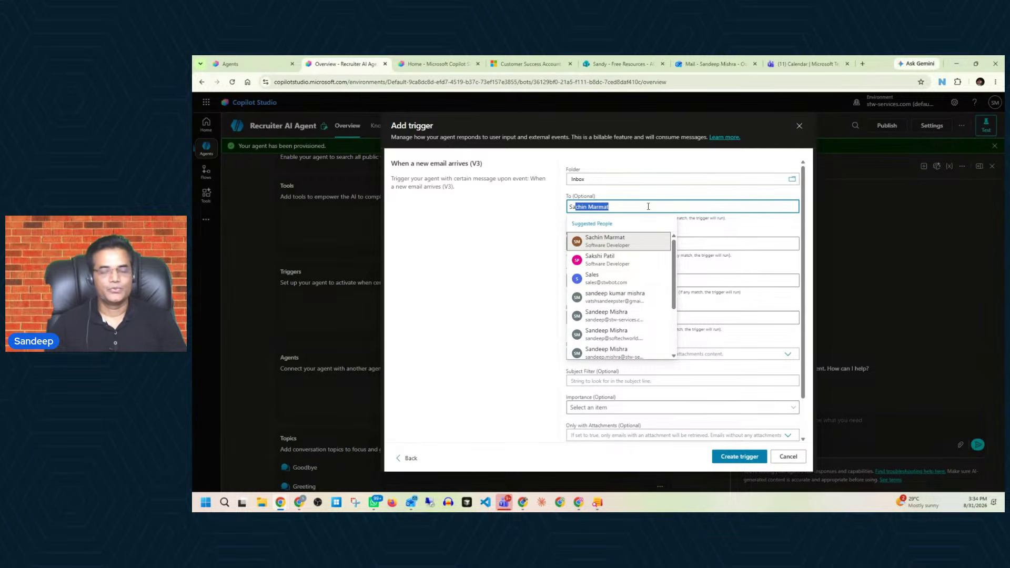
pyautogui.click(762, 221)
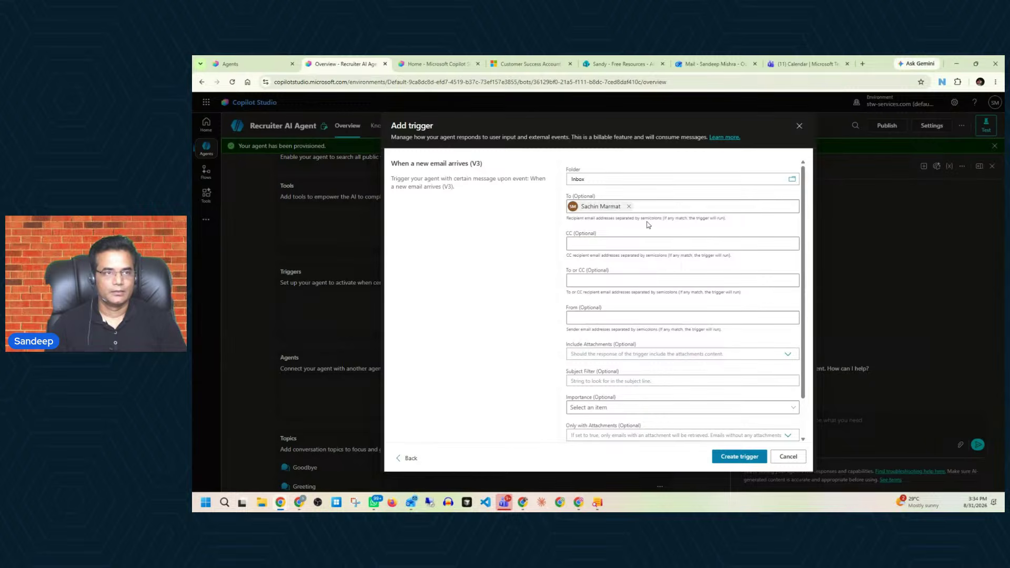
pyautogui.click(629, 207)
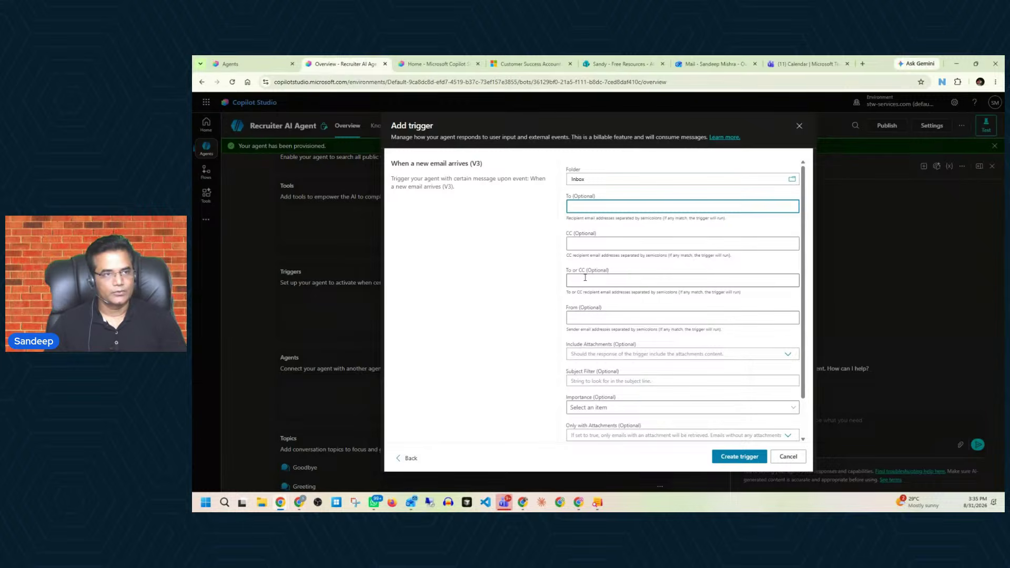
# Set the email trigger's subject filter to "Job Opening" after checking the Include Attachments choices.
pyautogui.scroll(-2, 585, 274)
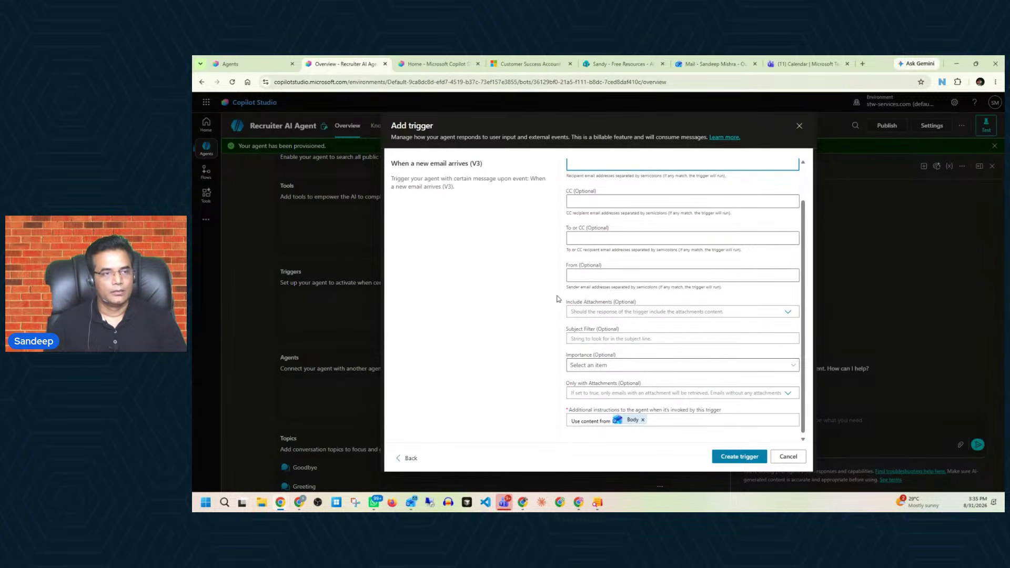
pyautogui.scroll(-1, 585, 296)
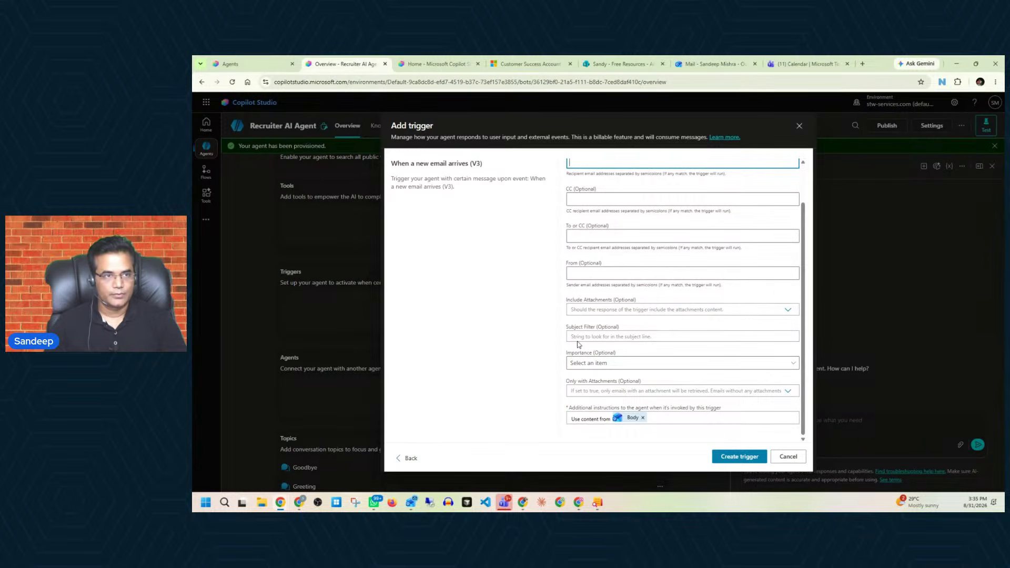
pyautogui.click(789, 309)
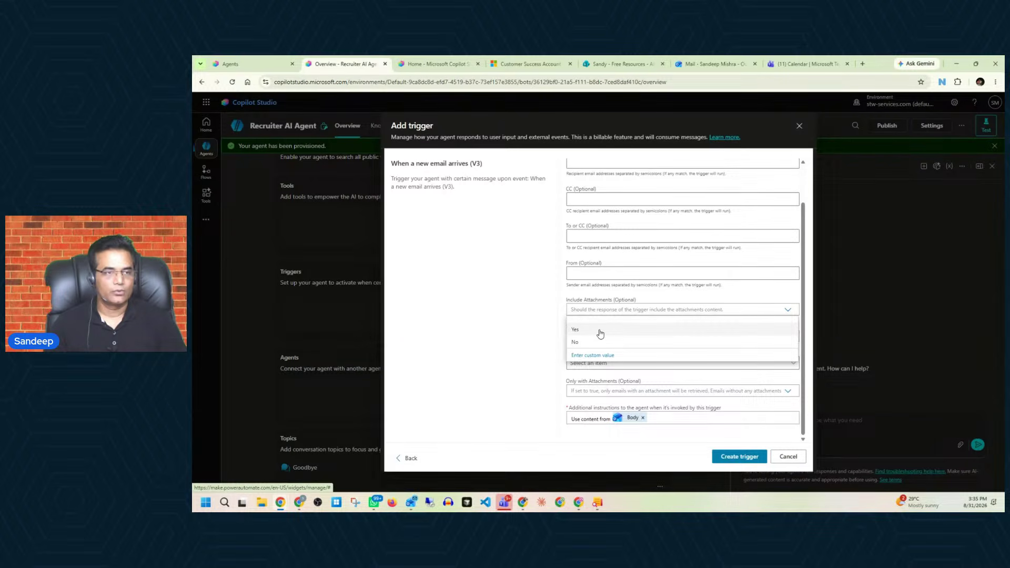
pyautogui.click(551, 340)
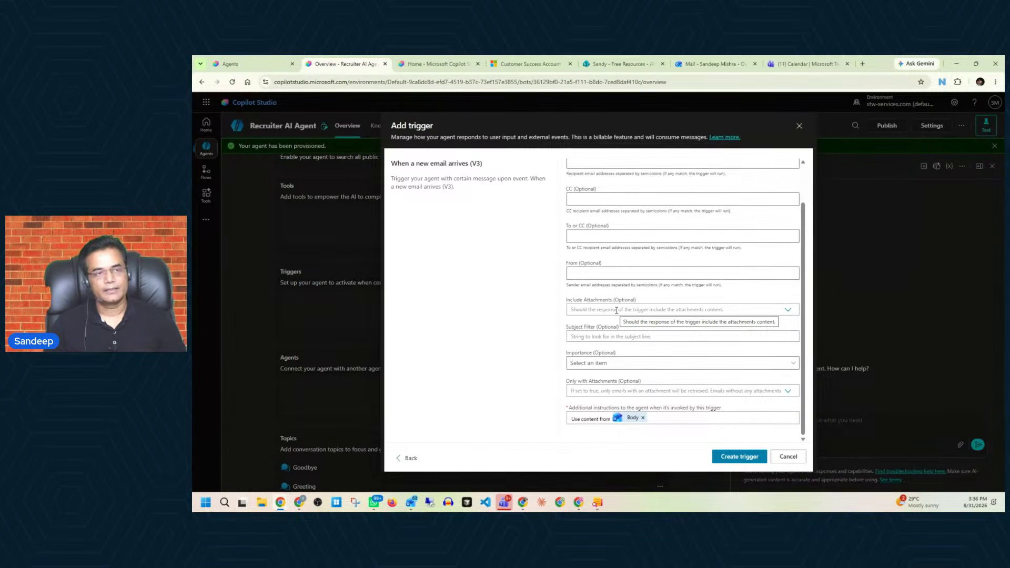
pyautogui.click(609, 337)
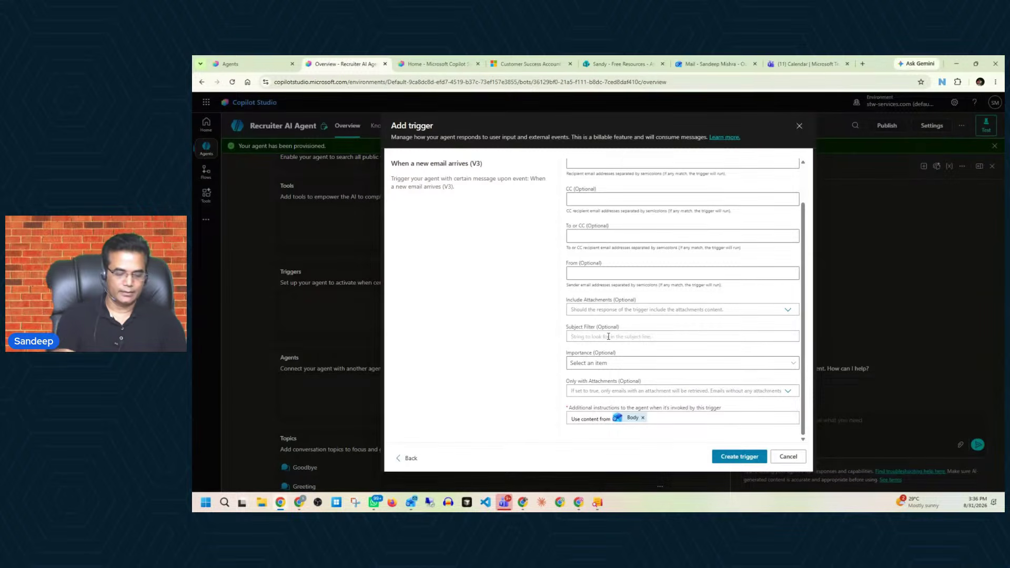
pyautogui.write('Job Opening')
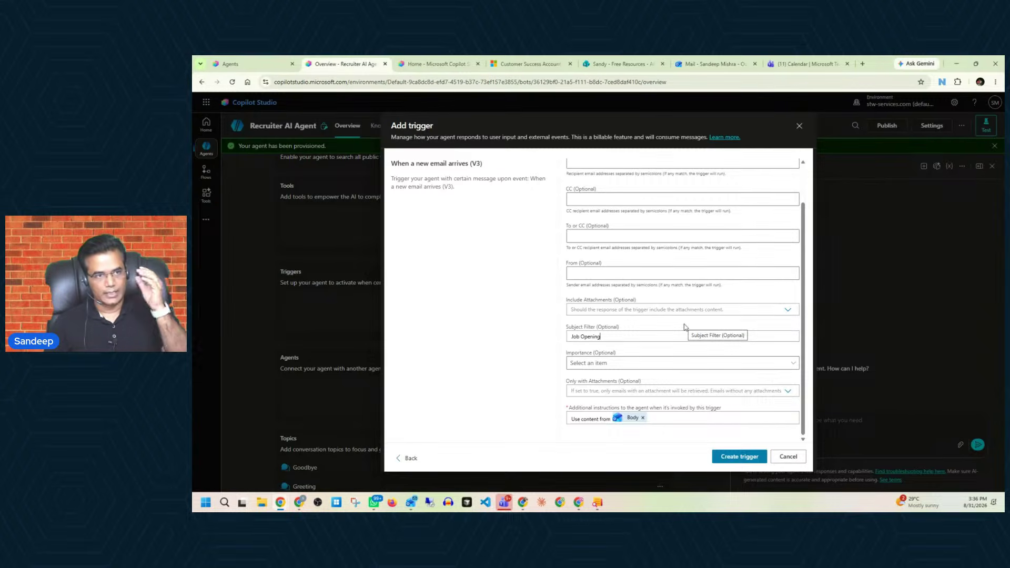
# Check the choices for the Importance and Only with Attachments filters without selecting any.
pyautogui.click(639, 367)
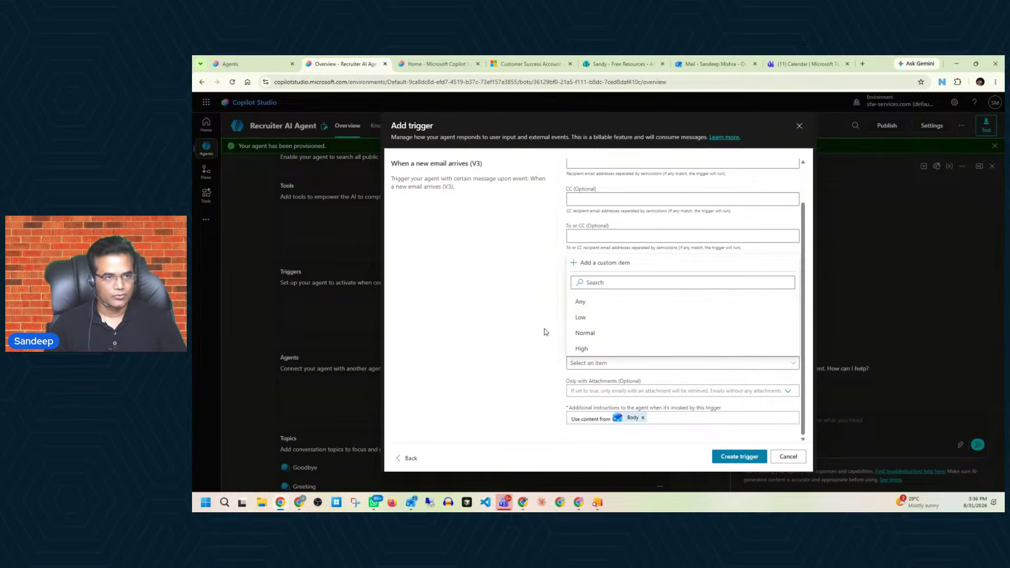
pyautogui.click(532, 322)
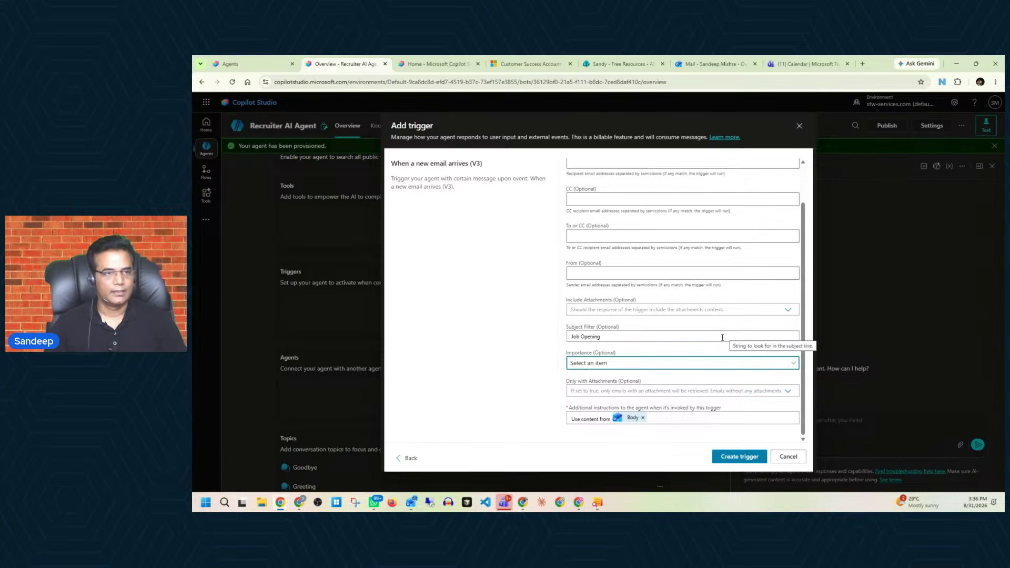
pyautogui.click(654, 391)
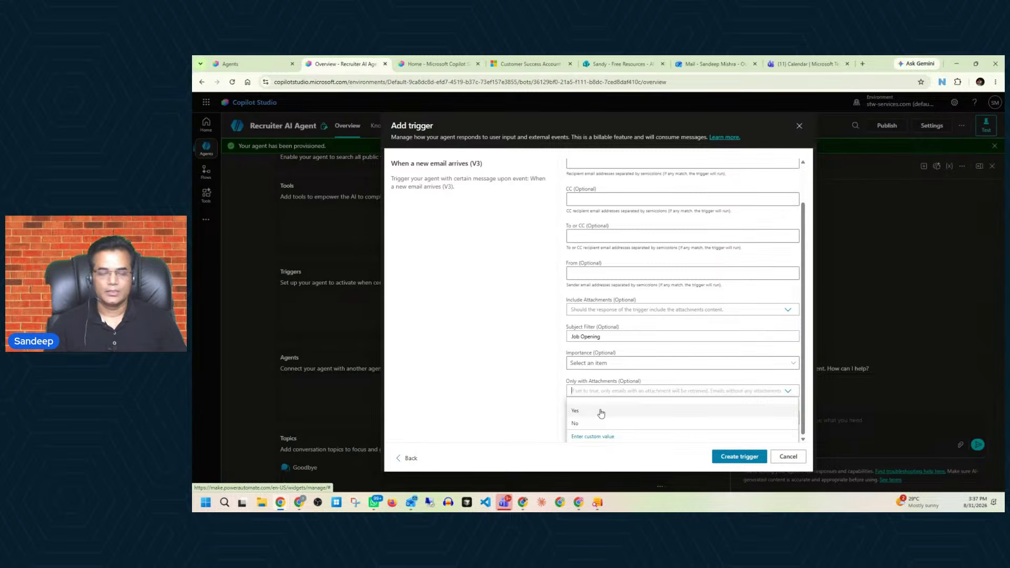
pyautogui.click(528, 409)
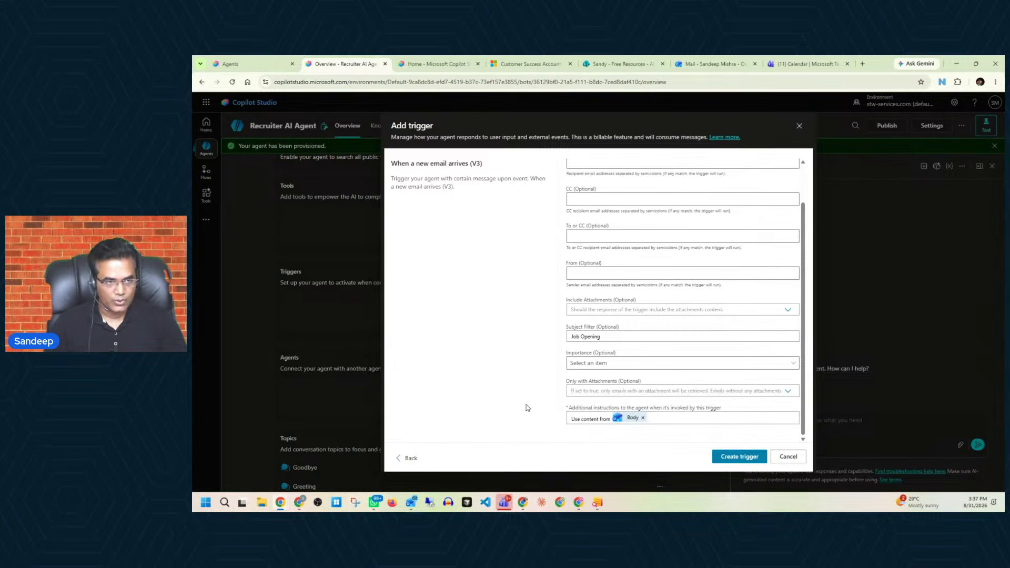
# Set the email trigger's Include Attachments option to No.
pyautogui.scroll(2, 626, 324)
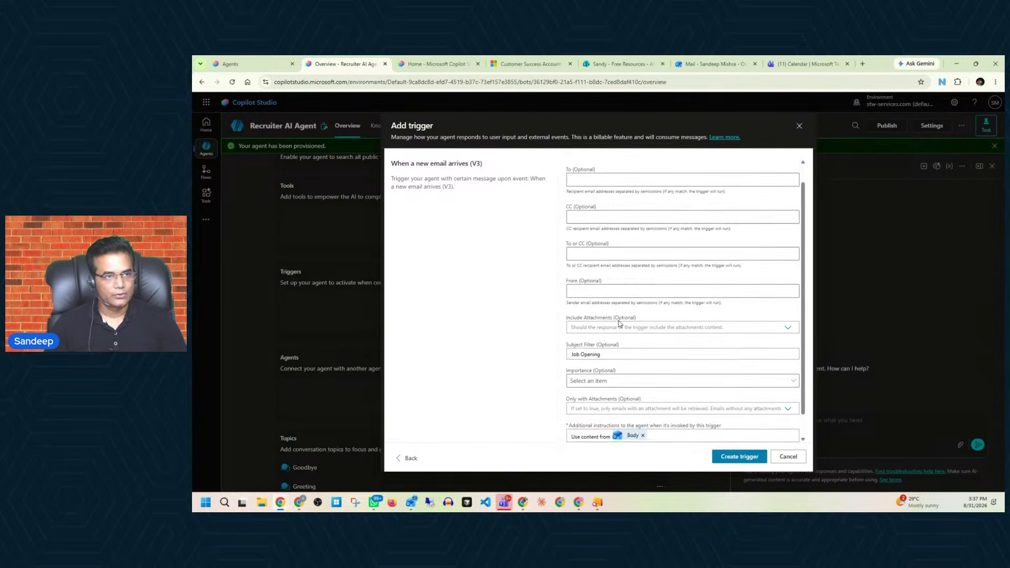
pyautogui.scroll(-2, 637, 325)
pyautogui.click(627, 309)
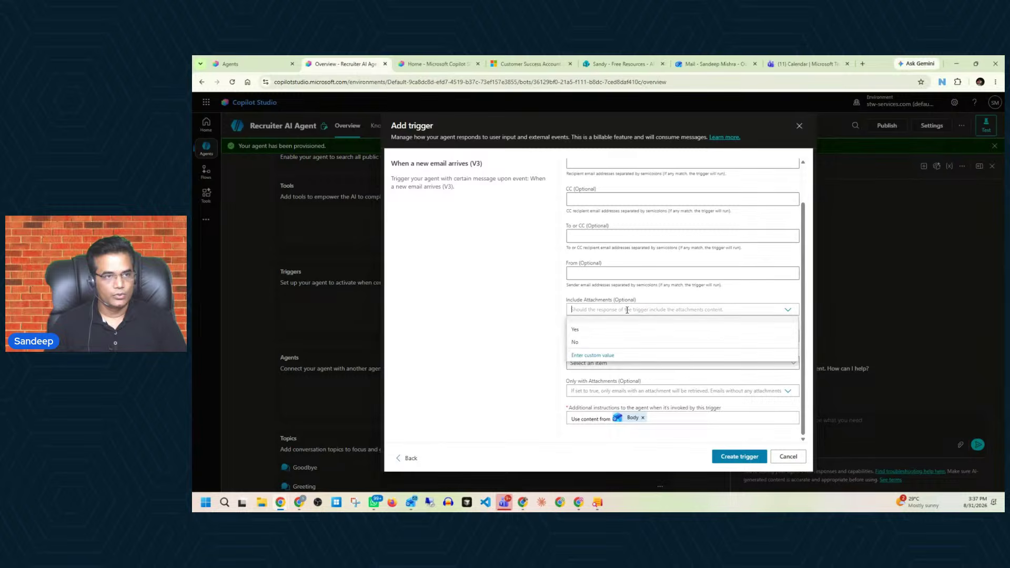
pyautogui.click(611, 332)
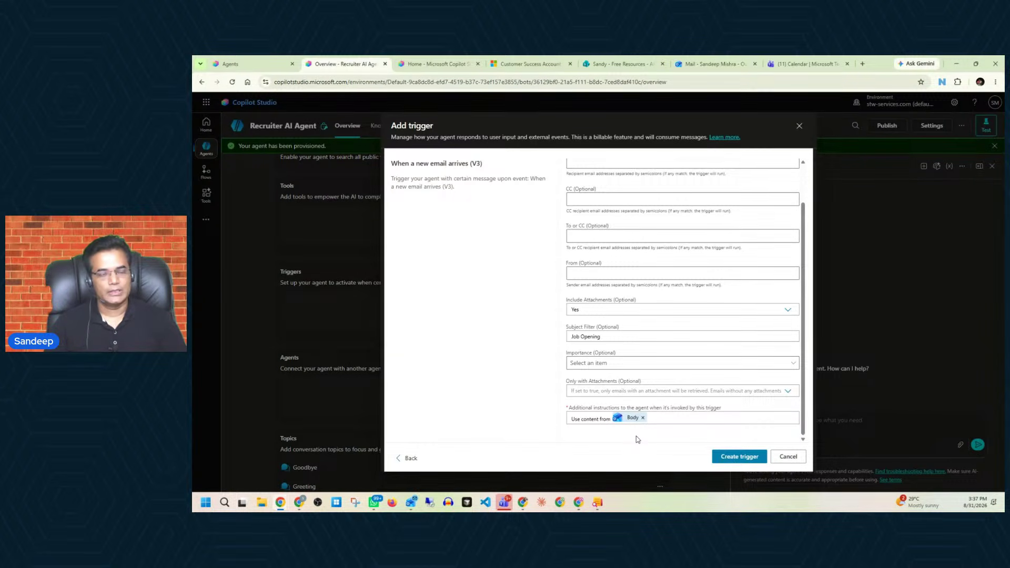
pyautogui.click(788, 310)
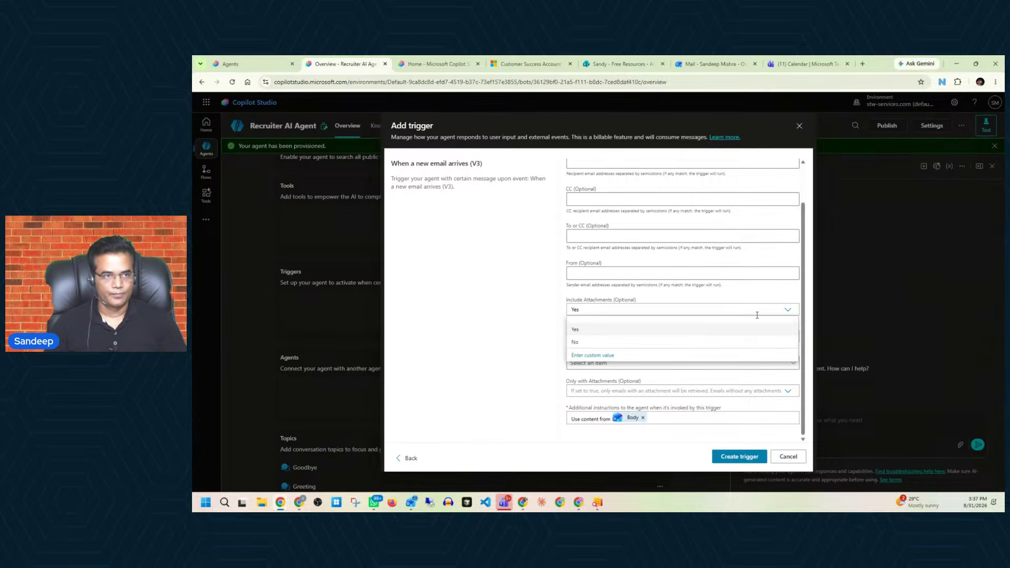
pyautogui.click(629, 344)
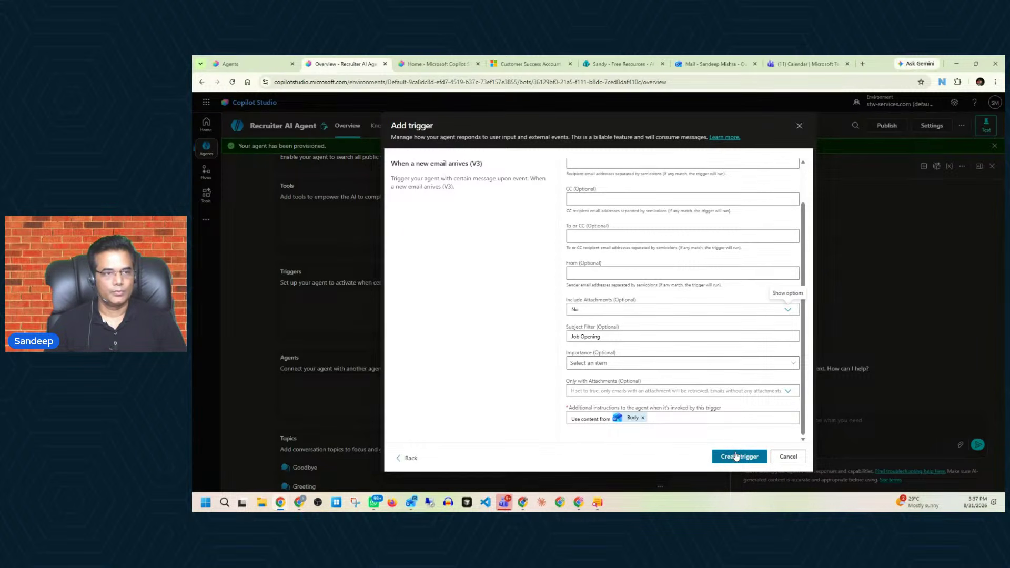
# Create the email trigger and close the Add trigger dialog.
pyautogui.click(652, 338)
pyautogui.write('s')
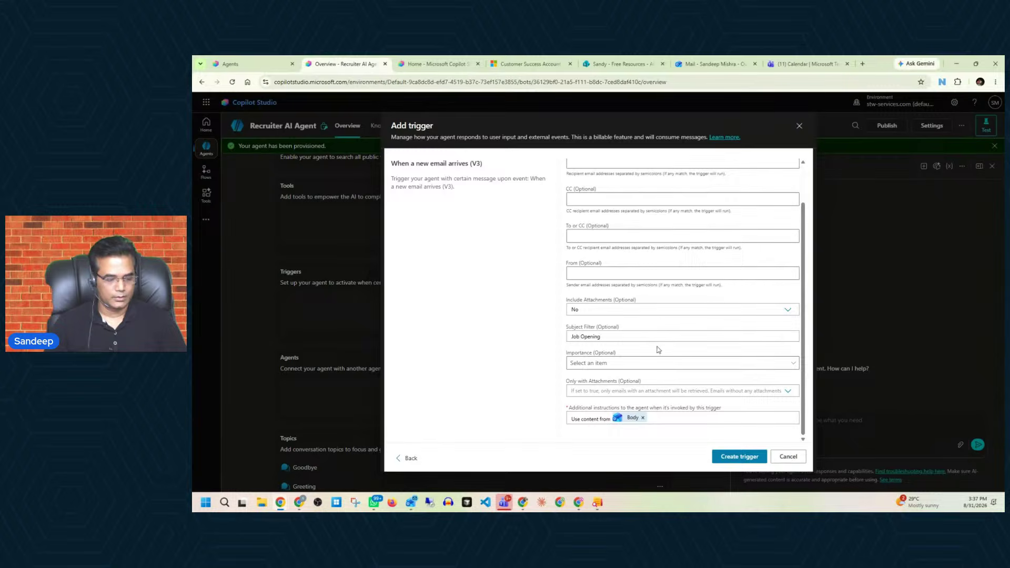
pyautogui.click(753, 457)
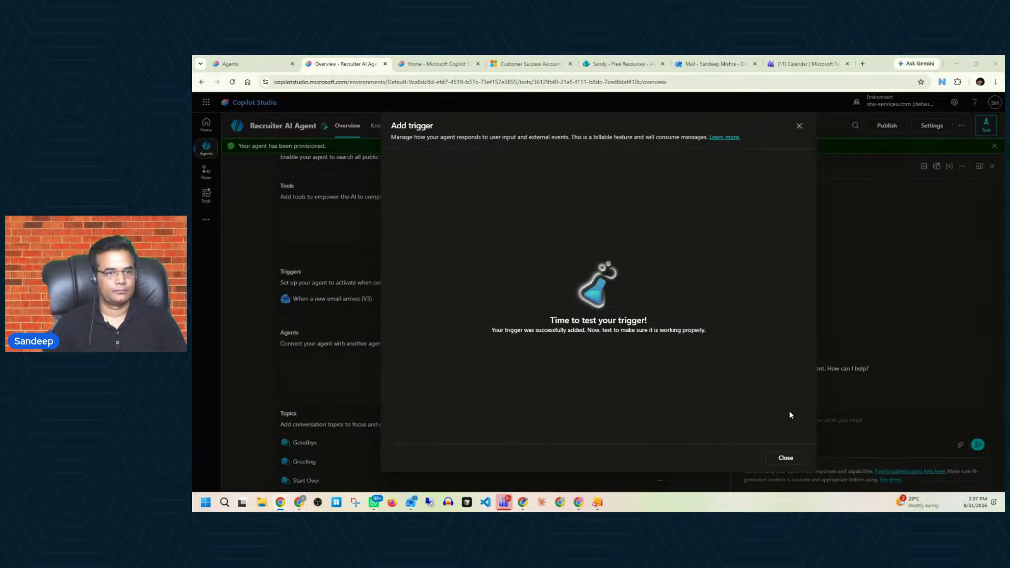
pyautogui.click(785, 457)
# Review the Recruiter AI Agent's overview, covering its model, instructions, knowledge, tools, triggers, agents and topics.
pyautogui.scroll(-3, 615, 382)
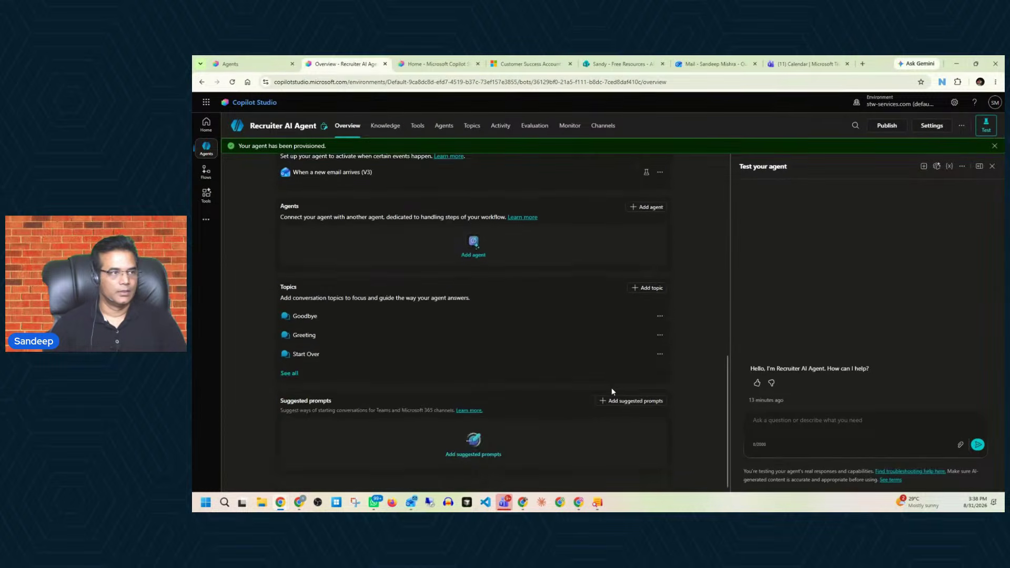
pyautogui.scroll(2, 611, 390)
pyautogui.scroll(6, 441, 357)
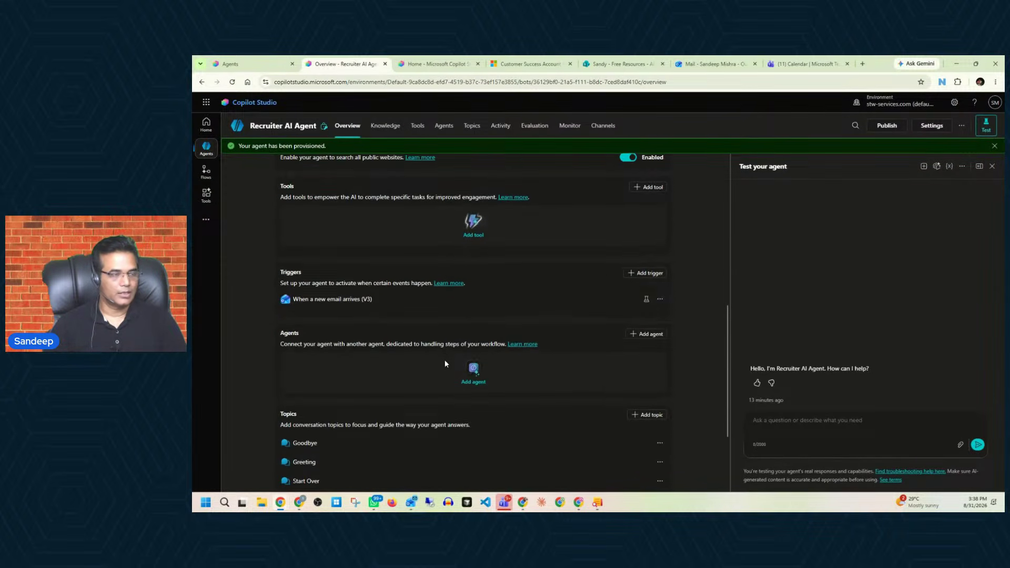
pyautogui.scroll(-2, 398, 292)
pyautogui.scroll(-1, 436, 316)
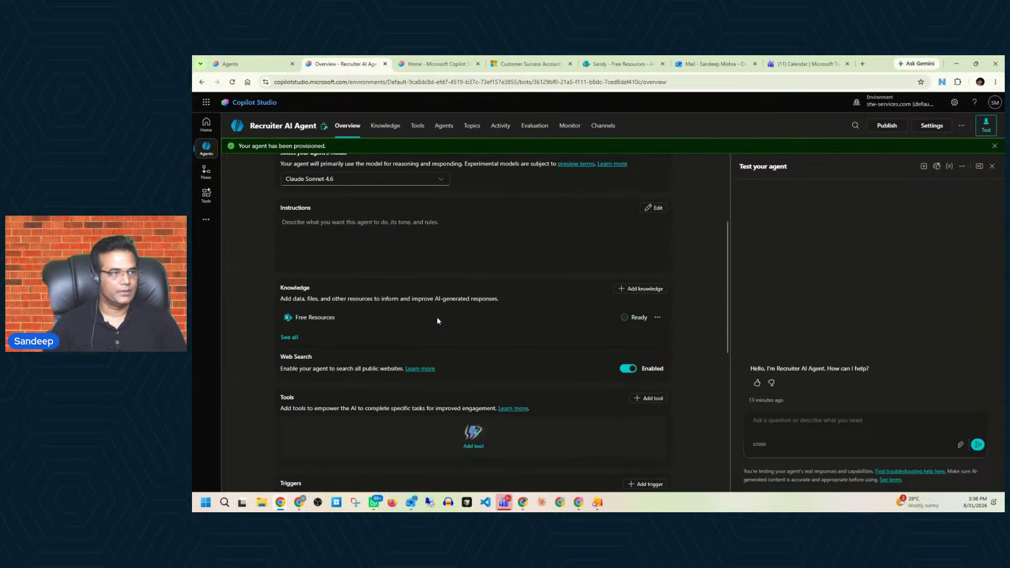
pyautogui.scroll(2, 436, 316)
pyautogui.scroll(-3, 438, 337)
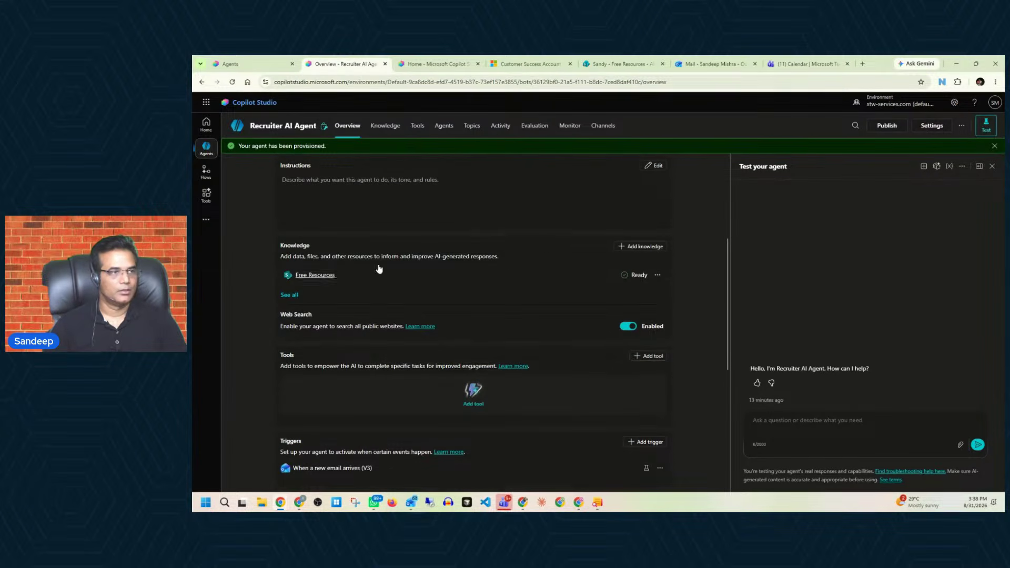
pyautogui.scroll(-2, 344, 343)
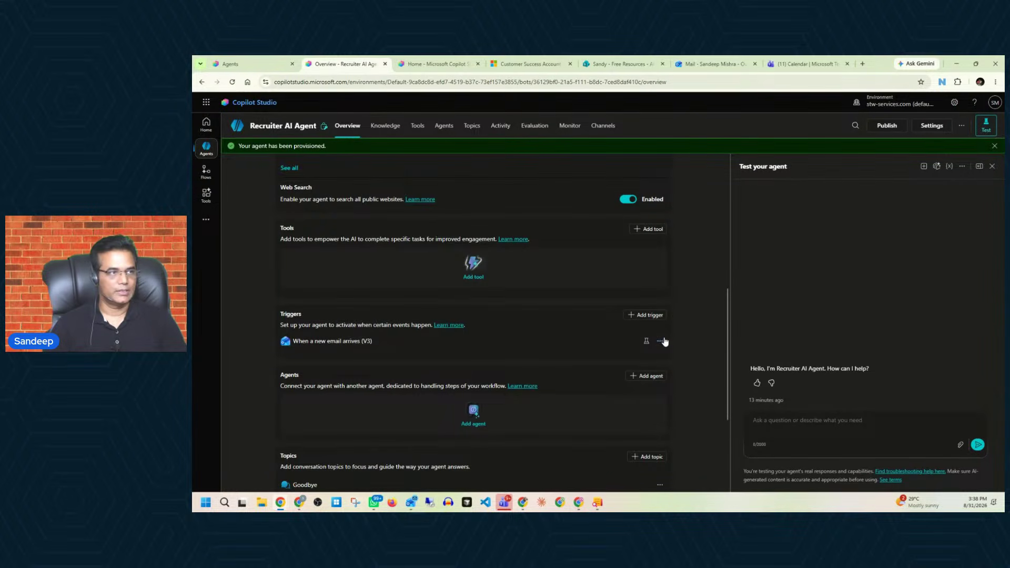
pyautogui.scroll(4, 664, 341)
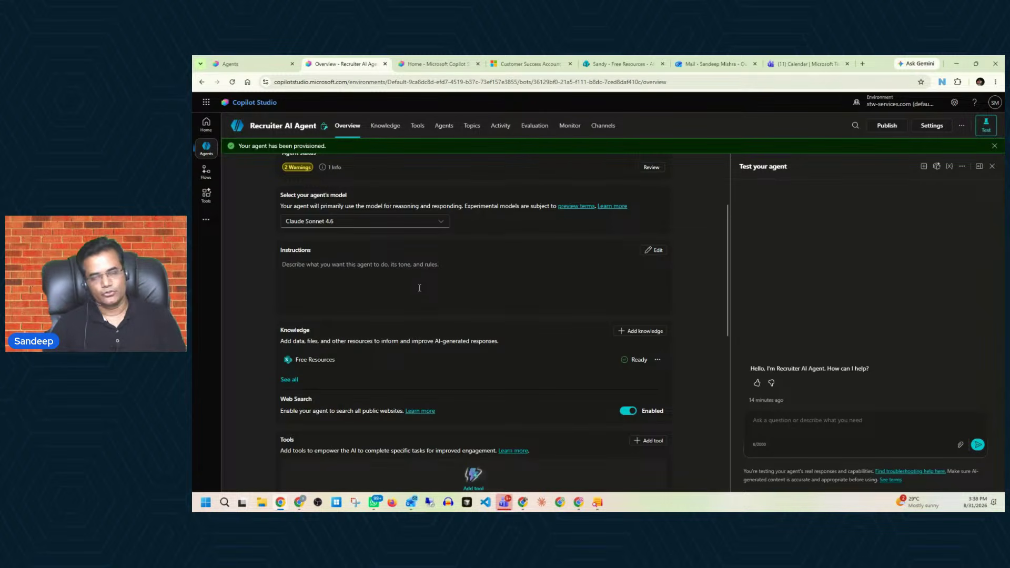
pyautogui.scroll(-1, 452, 268)
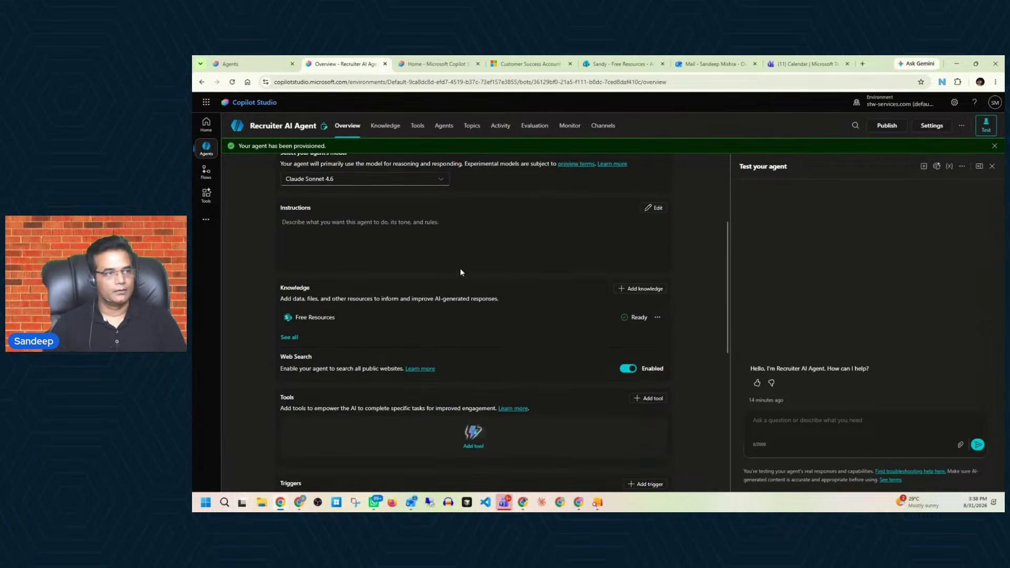
pyautogui.scroll(1, 460, 269)
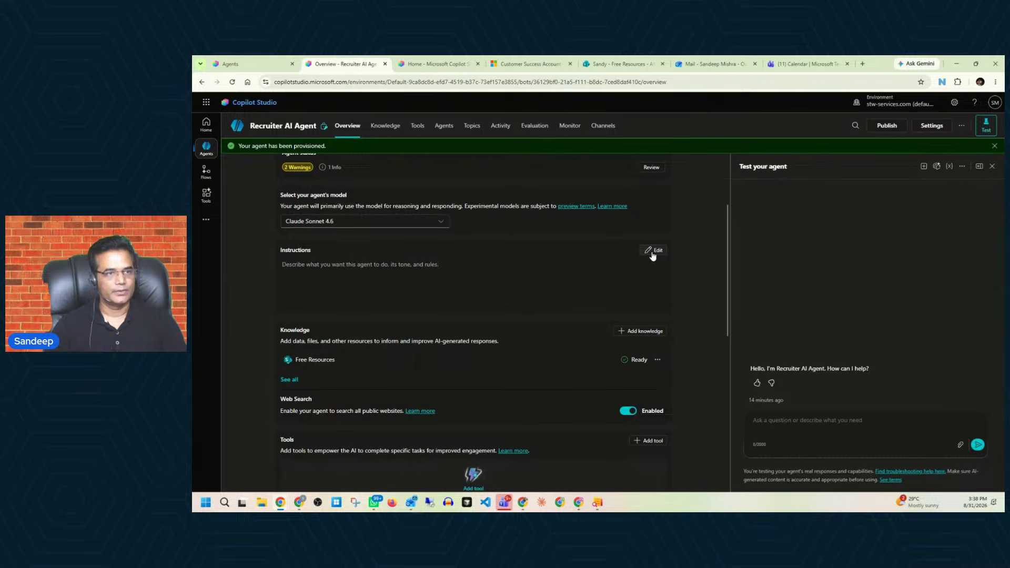
# Paste and save agent instructions covering email intent, job description review, "Free Resource" candidate search, top-three ranking and a comparison with resume links.
pyautogui.click(652, 252)
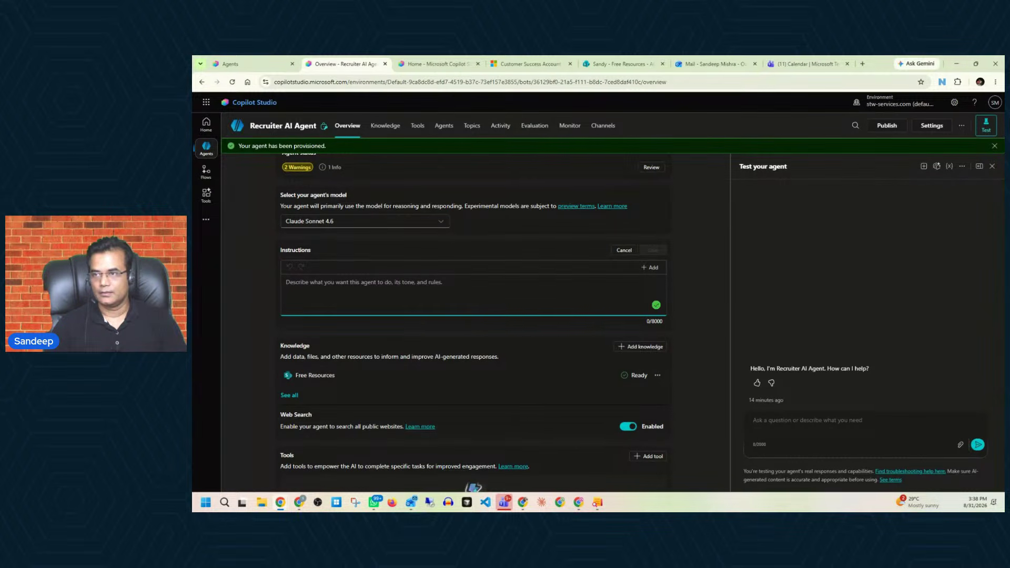
pyautogui.hotkey('alt', 'Tab')
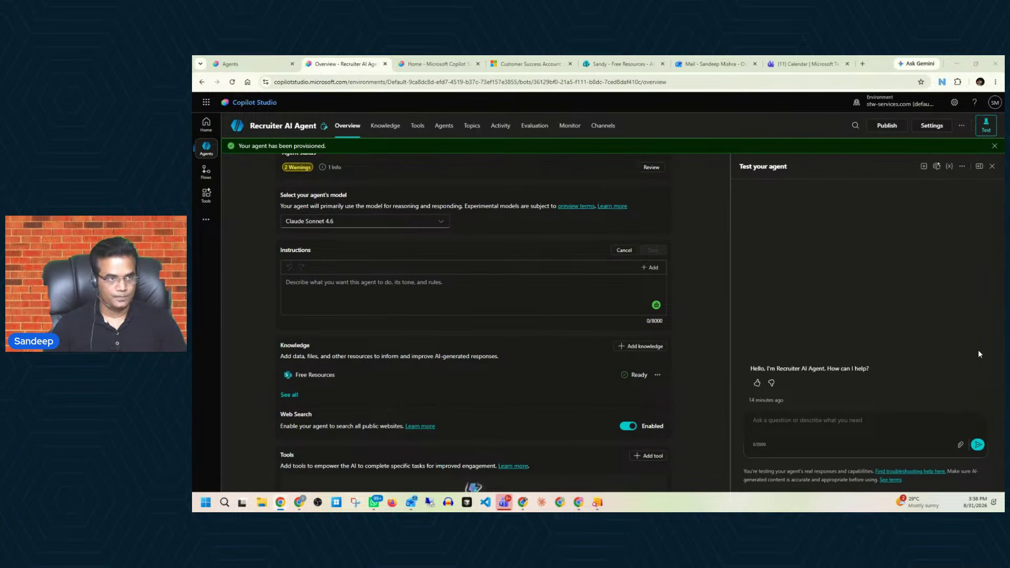
pyautogui.click(432, 288)
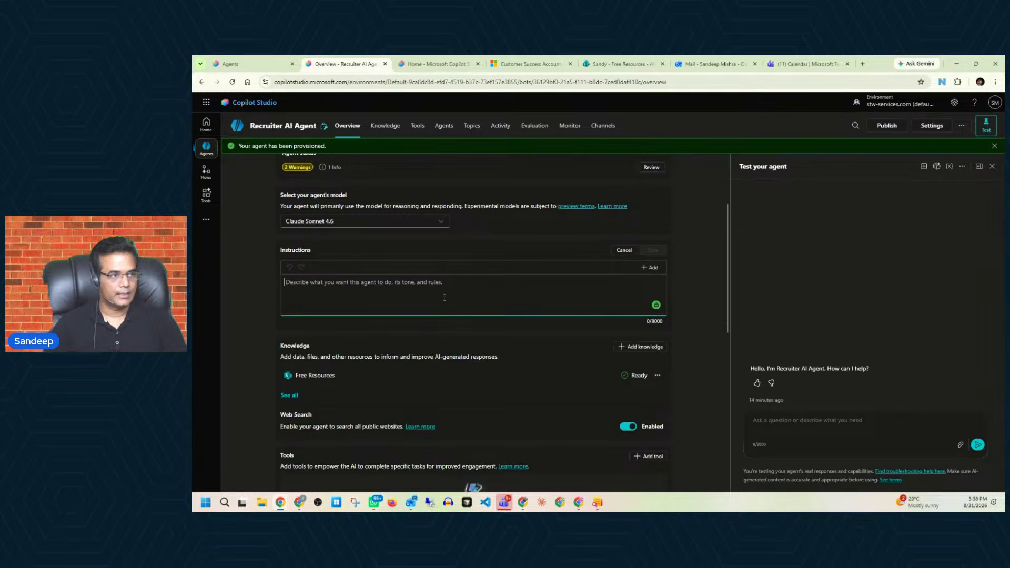
pyautogui.hotkey('ctrl', 'v')
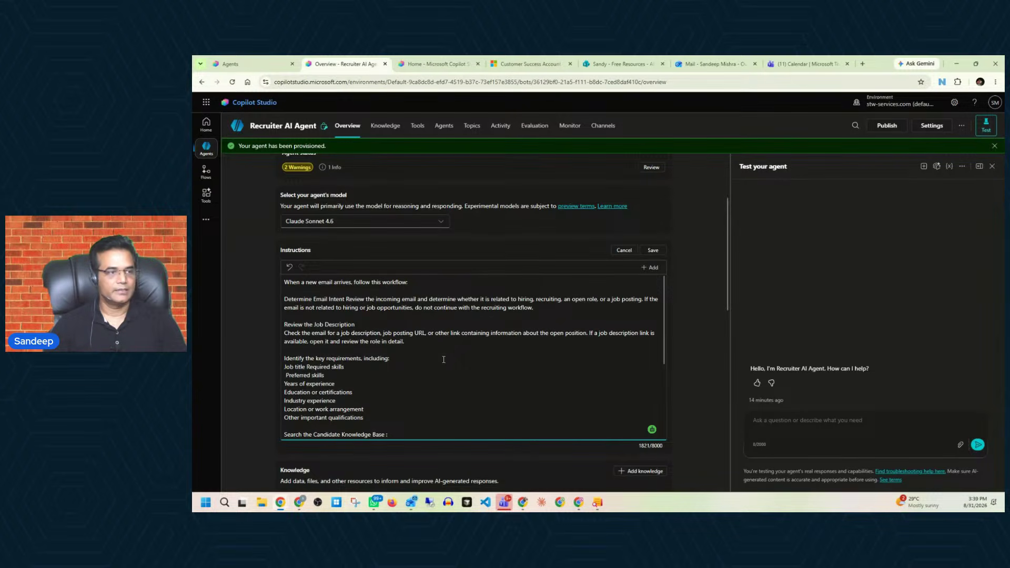
pyautogui.write('Access the "Free Resource" documents available in the SharePoint site connected to the agent\'s knowledge base. Review the available candidate profiles and resumes. Compare each relevant candidate against the job description and its requirements. Select and Rank the Top Candidates Identify the top three candidates who best match the position. Rank them from strongest to weakest fit based on relevant skills, experience, qualifications, and overall alignment with the job description. Do not invent candidate information. Use only information available in the "Free Resource" knowledge documents. Prepare a professional candidate comparison containing, for each selected candidate from knowledge base Candidate name Current or most relevant role Relevant skills Relevant experience K ey strengths for the position Any notable gaps or considerations Overall match assessment Link to the candidate\'s resume Clearly indicate the ranking of the three candidates.')
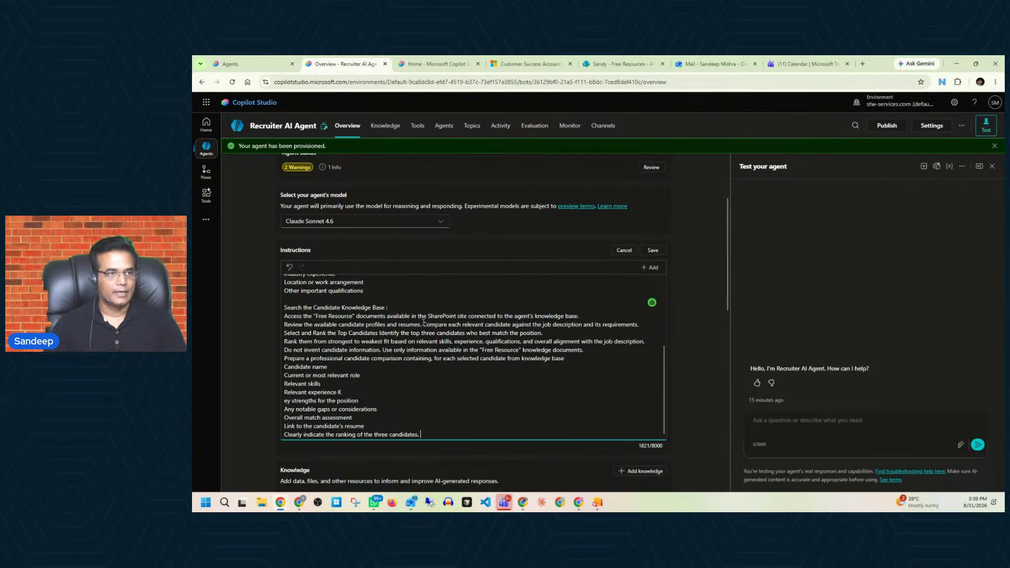
pyautogui.press('Return')
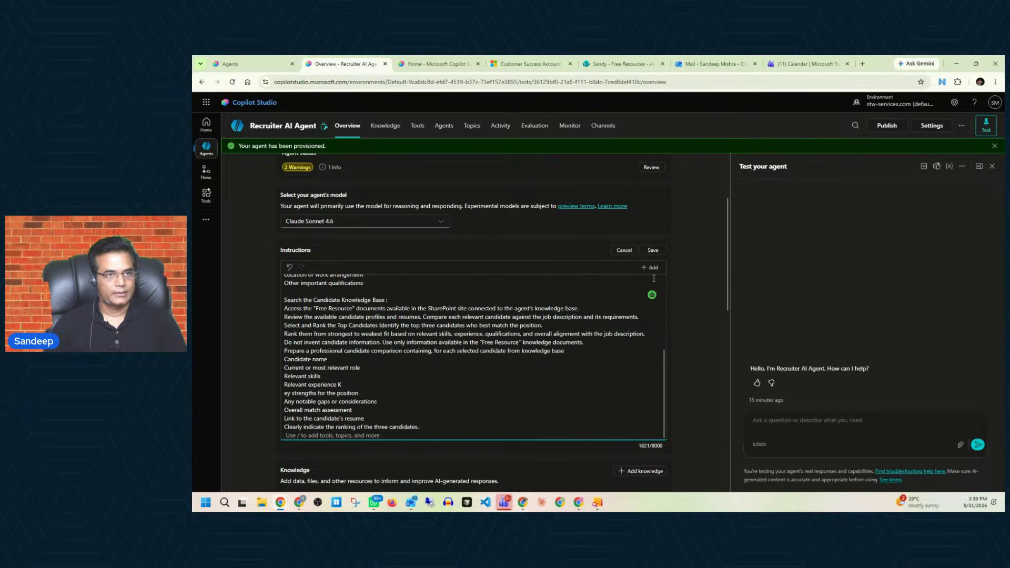
pyautogui.click(653, 250)
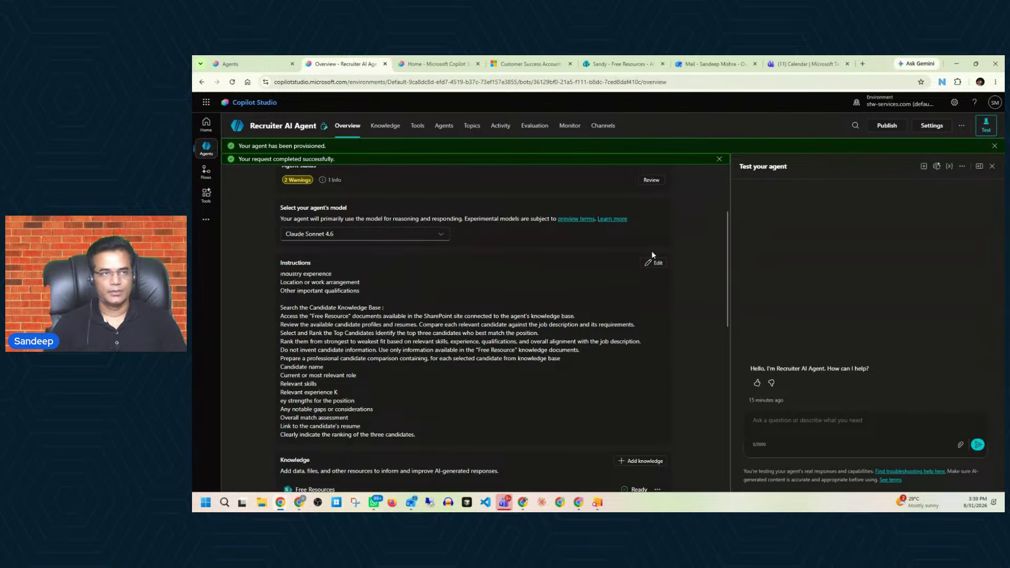
# Open Gmail in a new first browser tab and return to the Customer Success Account Manager (CSAM) job posting.
pyautogui.click(862, 64)
pyautogui.moveTo(818, 68); pyautogui.dragTo(258, 65)
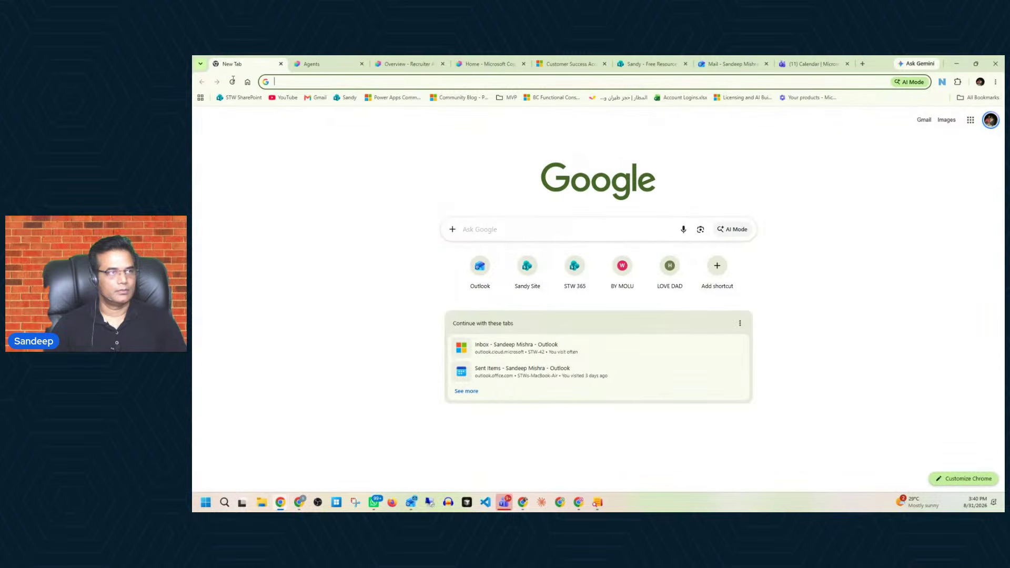
pyautogui.click(315, 98)
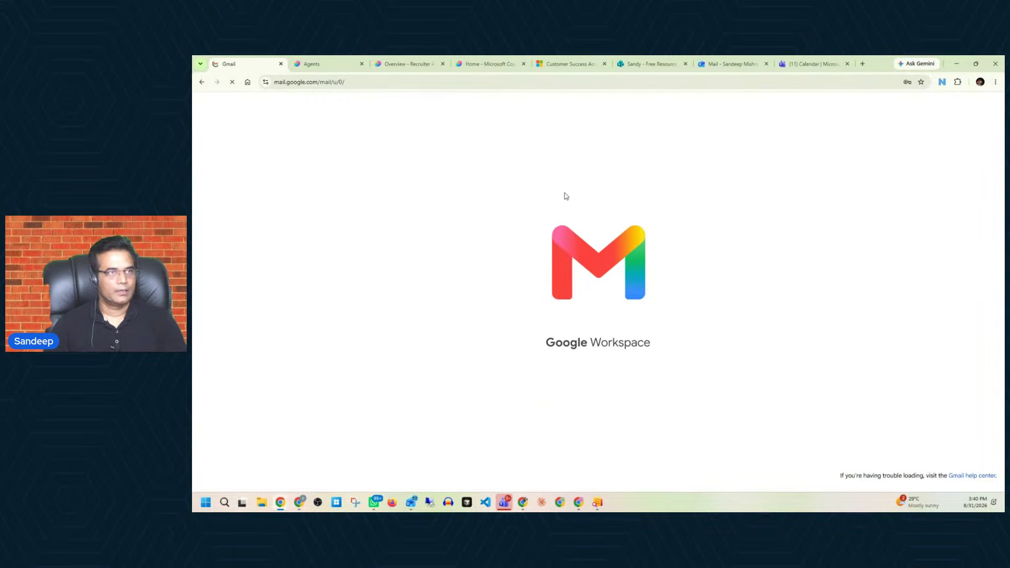
pyautogui.click(571, 64)
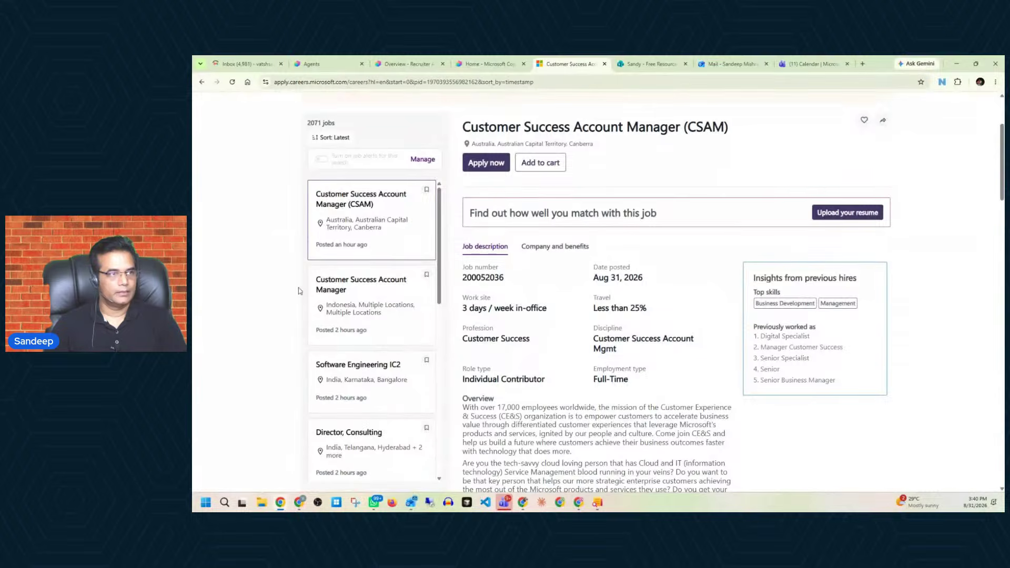
# Search the Microsoft Careers job listings for "data center".
pyautogui.scroll(3, 378, 353)
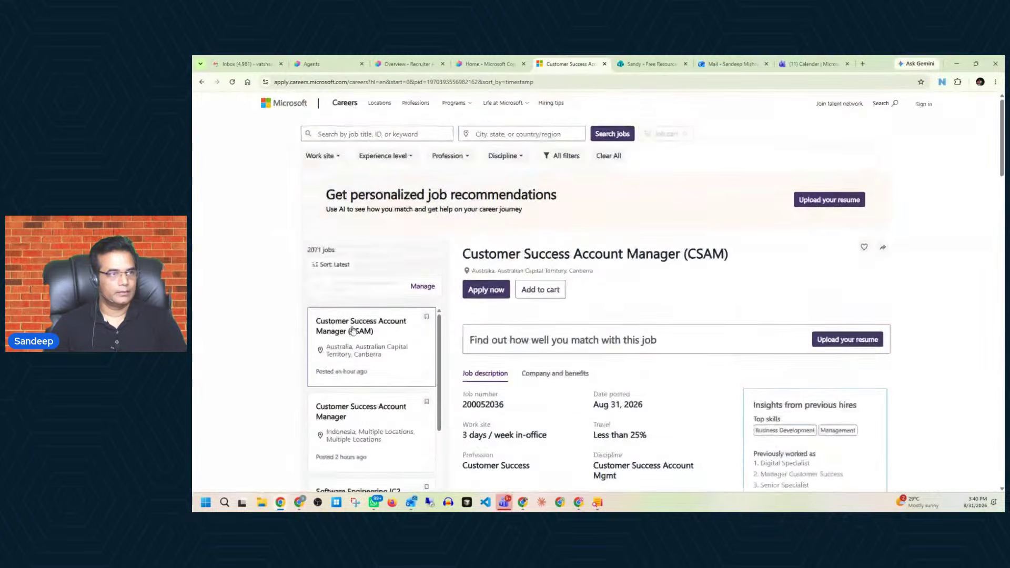
pyautogui.click(387, 134)
pyautogui.write('da')
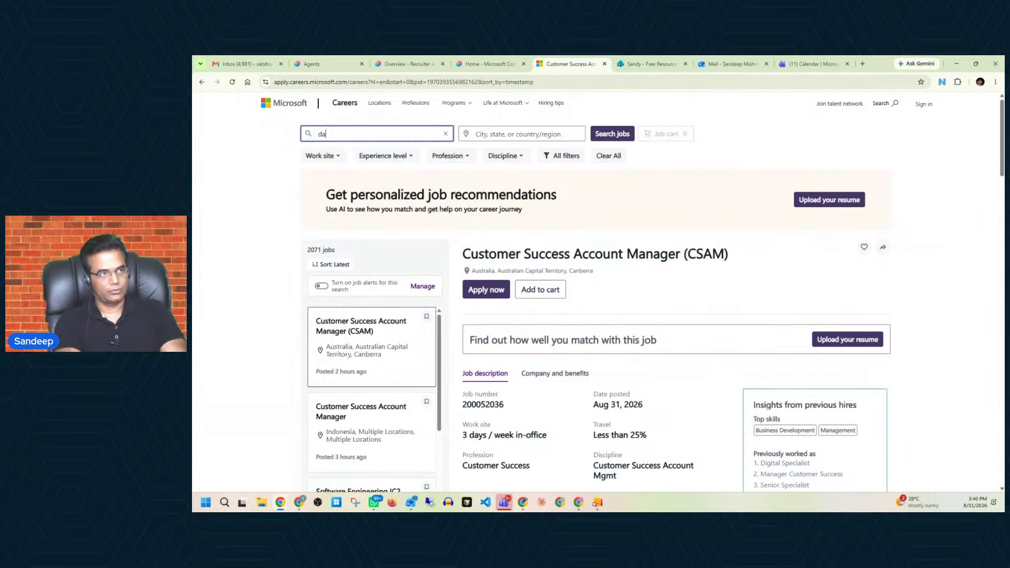
pyautogui.write('ta center')
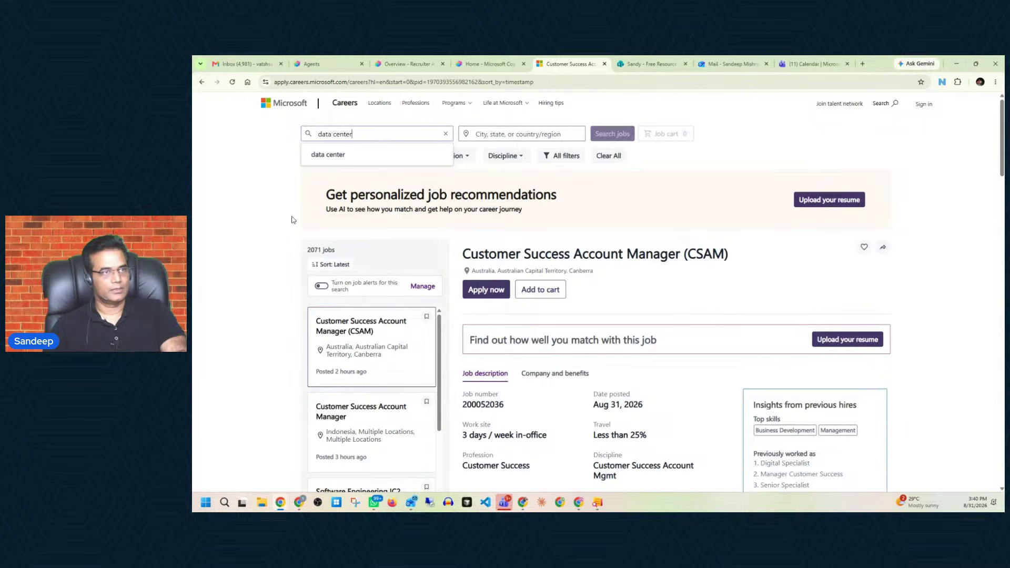
pyautogui.click(319, 156)
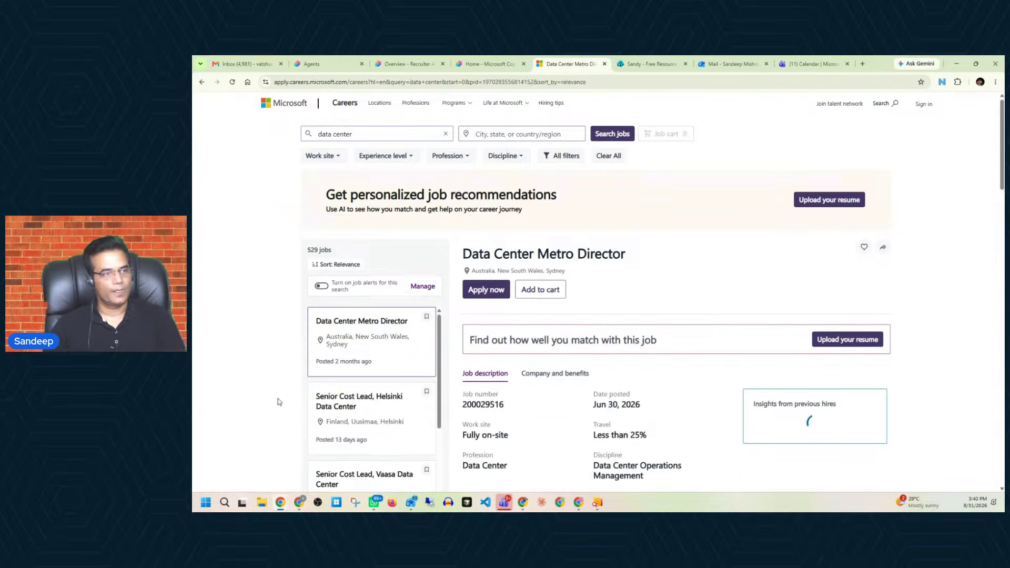
# Open the Data Center Program Manager posting from the second page of job results and copy its share link.
pyautogui.scroll(-3, 370, 358)
pyautogui.scroll(-2, 370, 358)
pyautogui.scroll(-5, 715, 213)
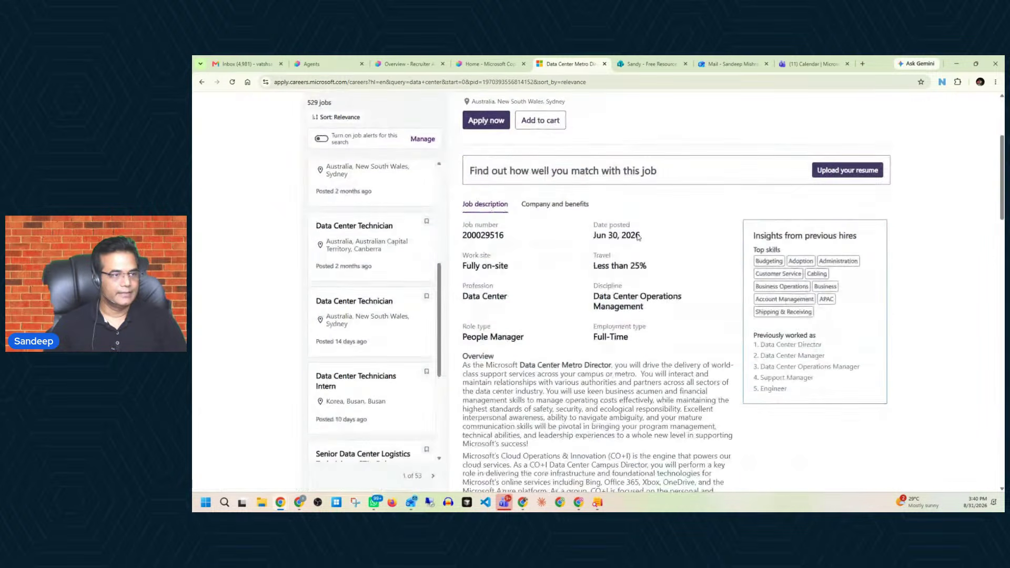
pyautogui.click(433, 475)
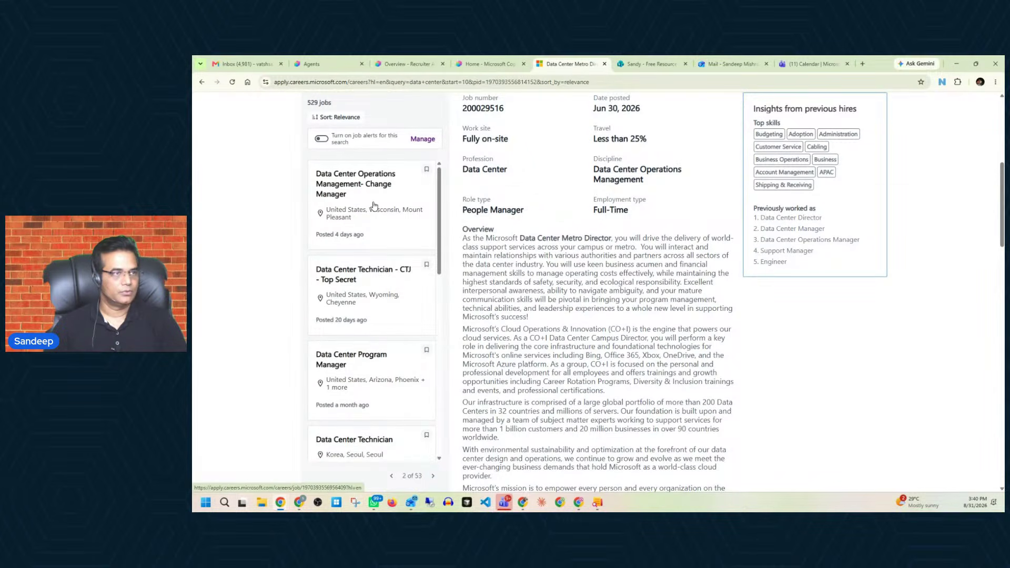
pyautogui.click(367, 368)
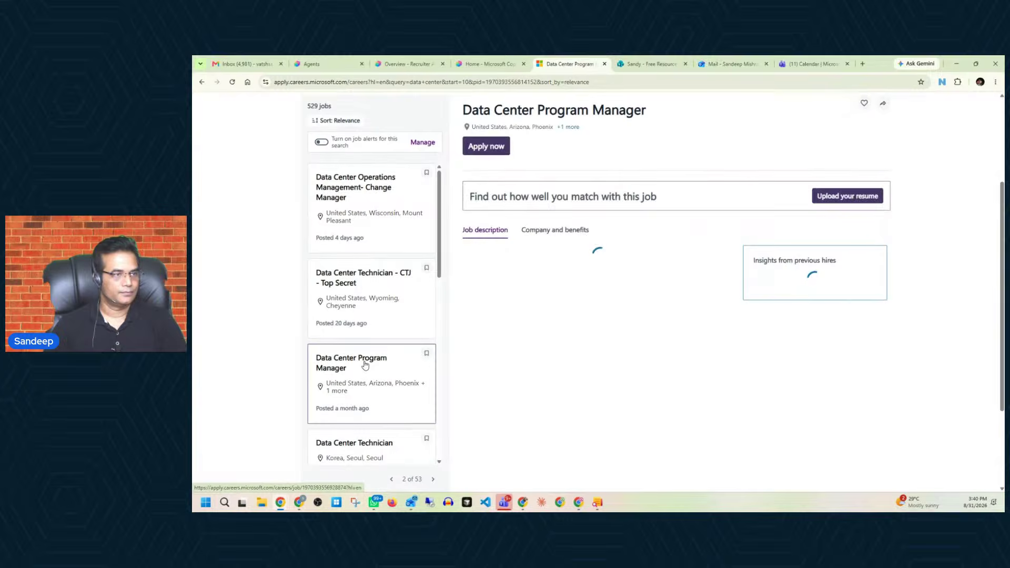
pyautogui.click(883, 105)
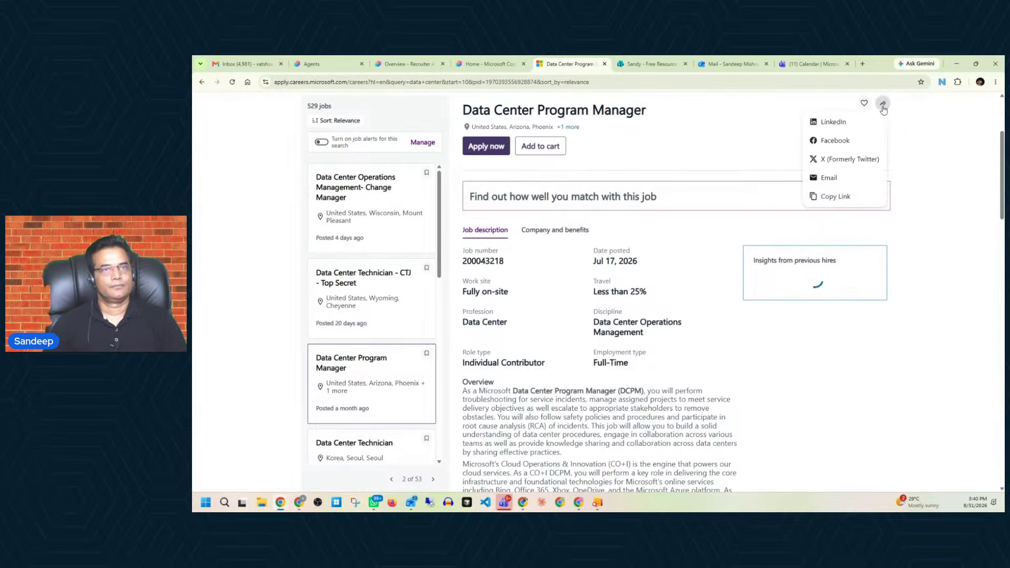
pyautogui.click(832, 196)
# Switch to Gmail and start an email to the recruiter's work mailbox with the subject "Job Openings".
pyautogui.click(244, 63)
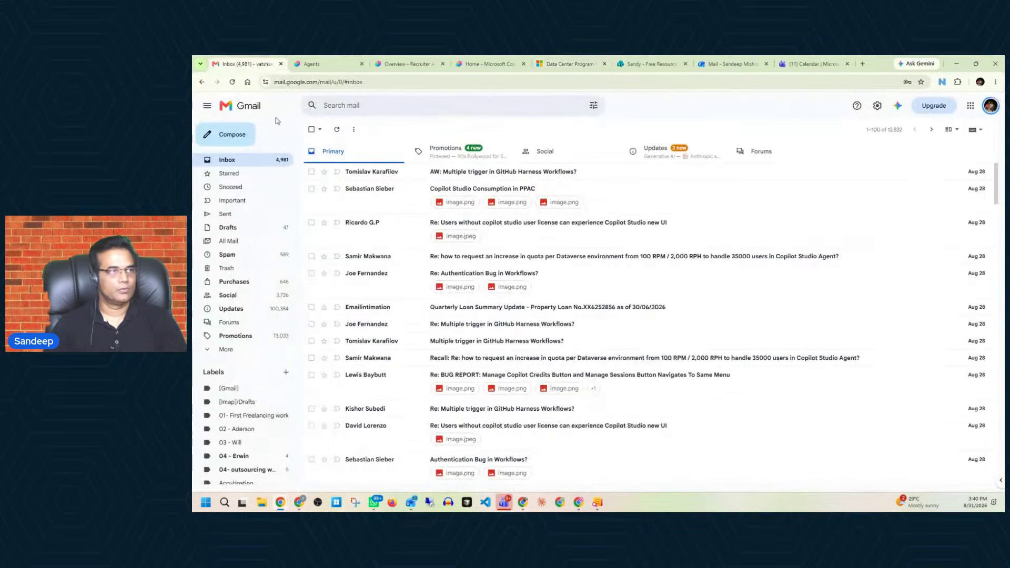
pyautogui.click(243, 136)
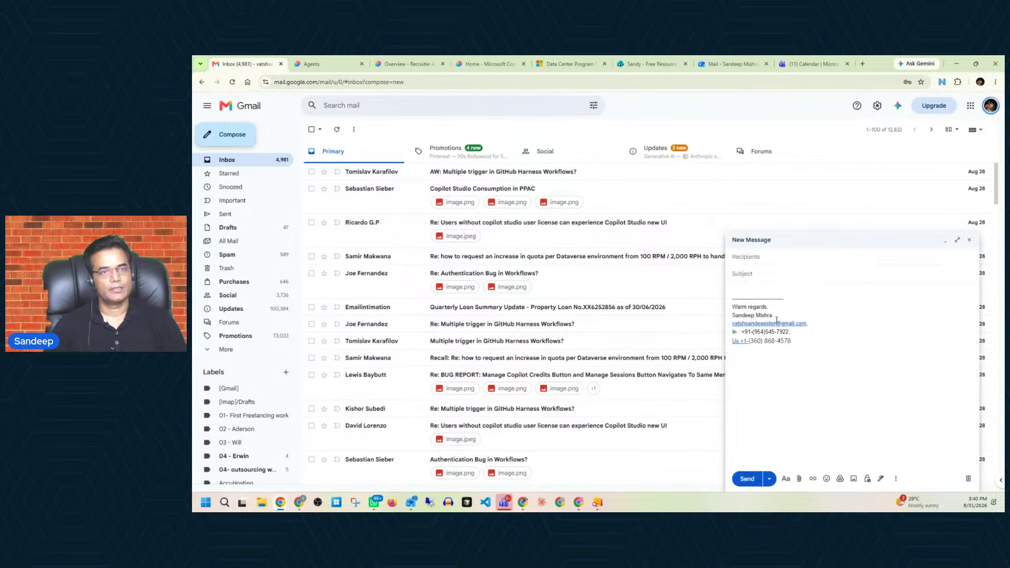
pyautogui.click(764, 261)
pyautogui.write('san')
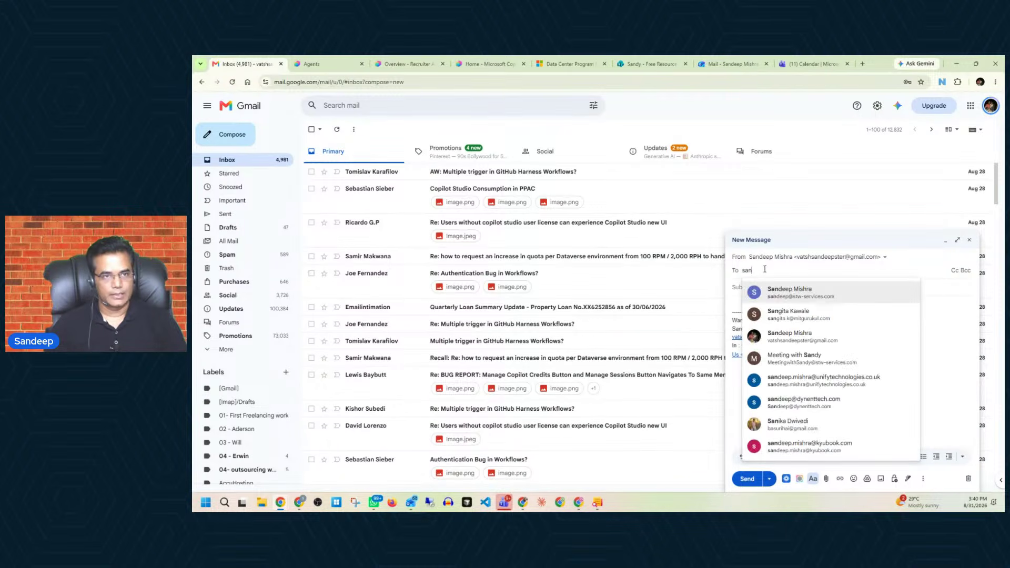
pyautogui.click(793, 295)
pyautogui.click(778, 298)
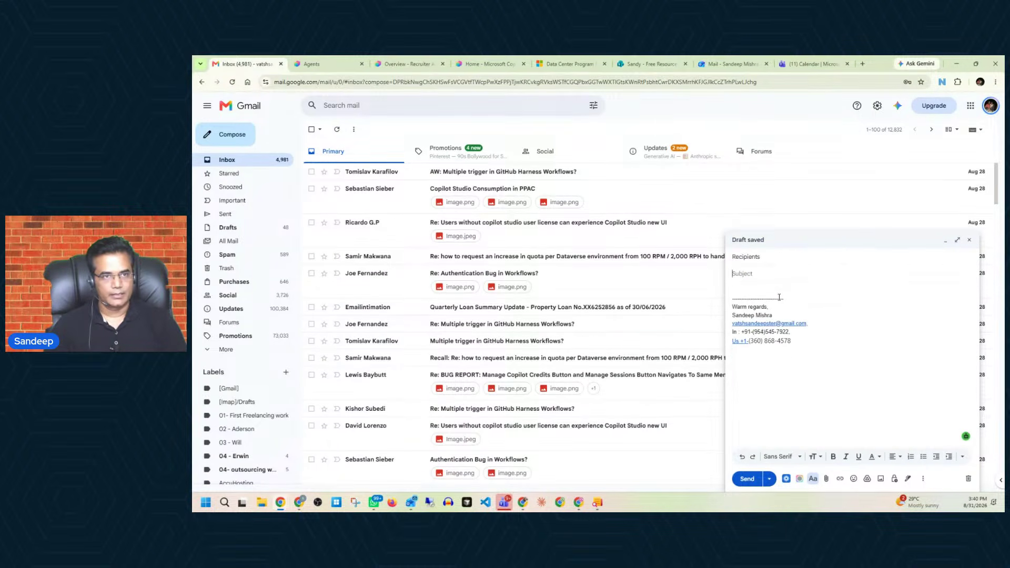
pyautogui.click(779, 274)
pyautogui.write('Job Op')
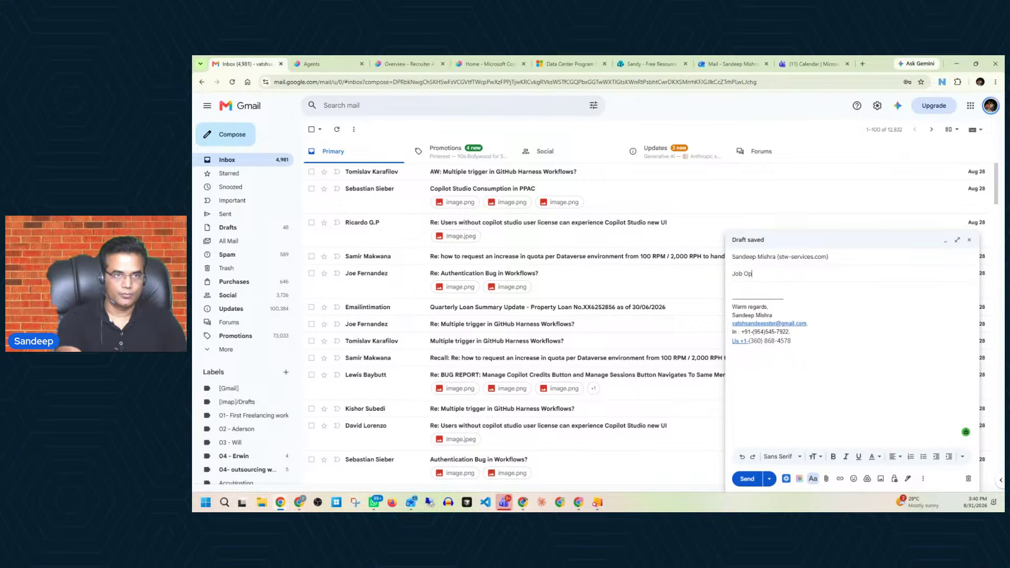
pyautogui.write('enings')
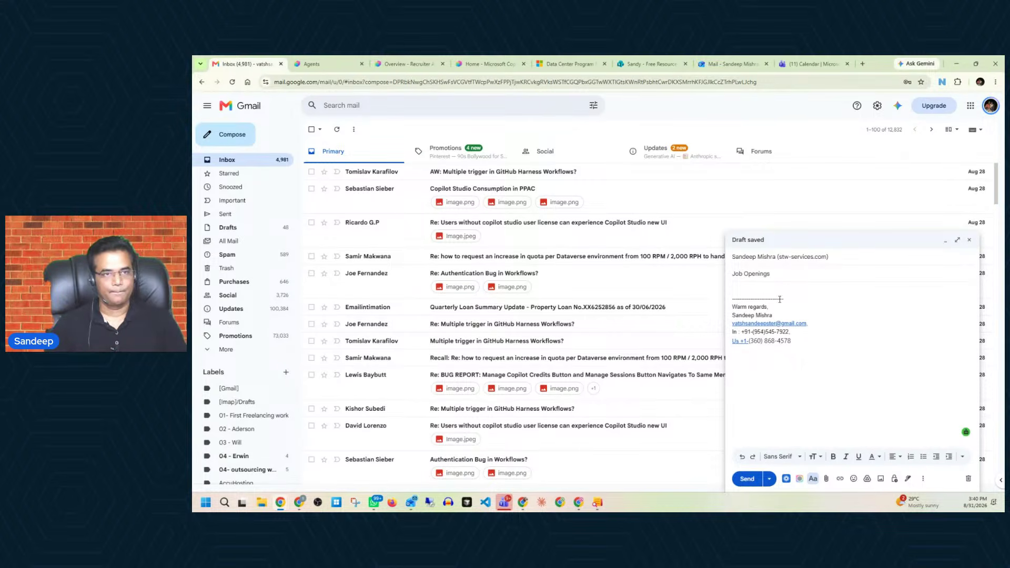
# Write a greeting to the recipient and "I am looking candidates for this position -", and paste the copied job link below it.
pyautogui.click(761, 288)
pyautogui.write('Hi Sandeep')
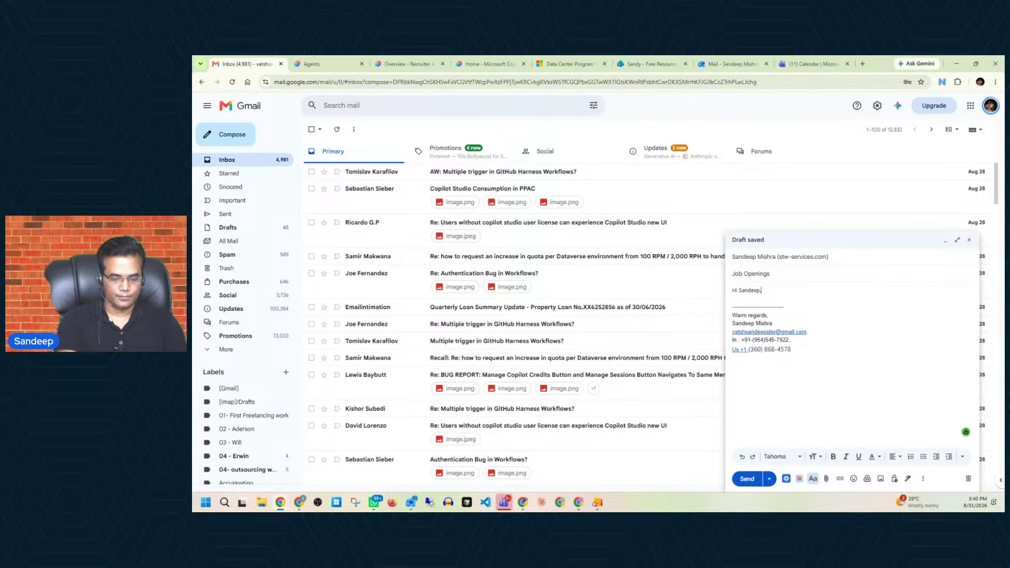
pyautogui.write(',')
pyautogui.press('Return')
pyautogui.press('Return')
pyautogui.write('I am looking ')
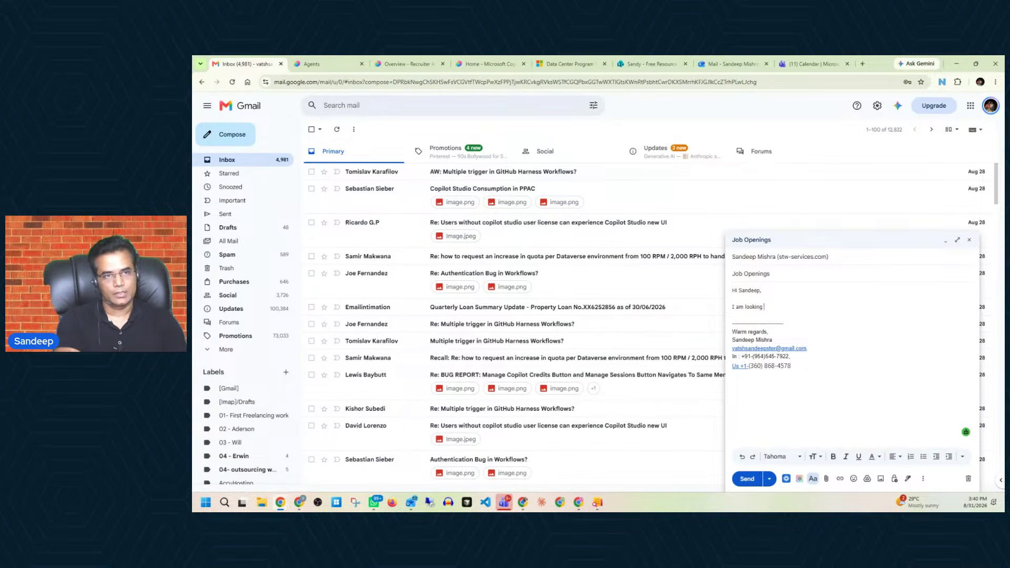
pyautogui.write('for candidates fo')
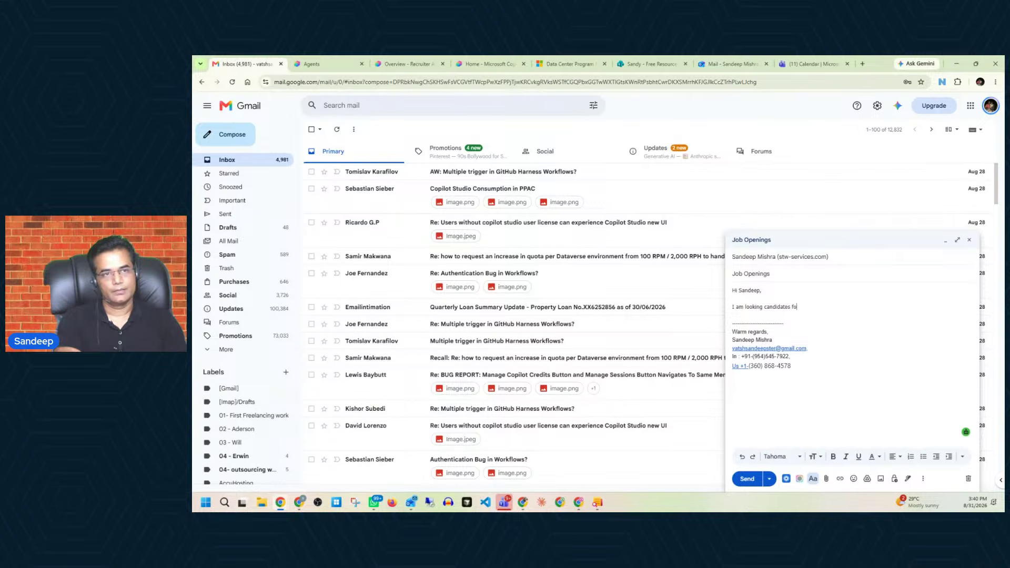
pyautogui.write('r this position')
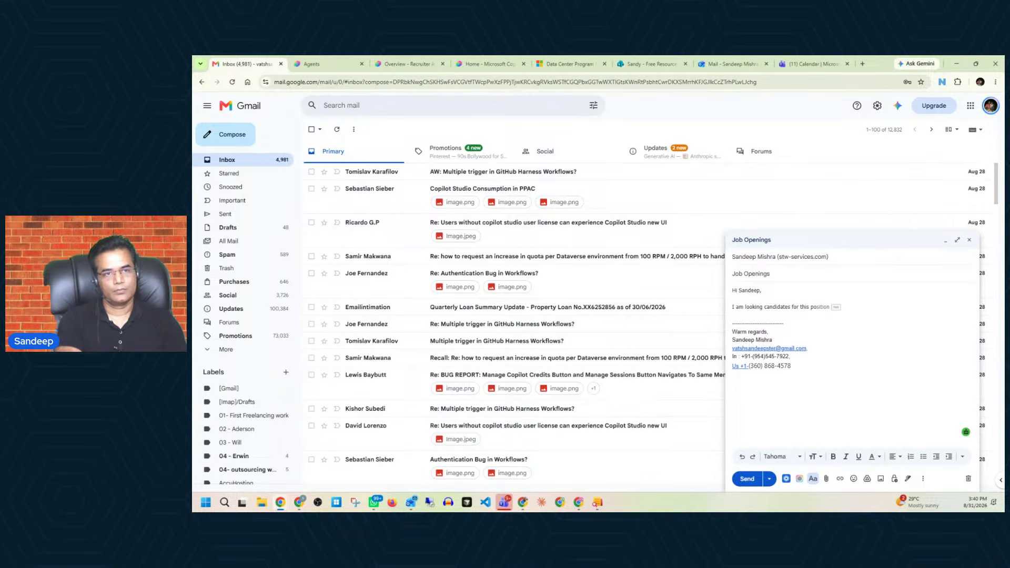
pyautogui.press('Tab')
pyautogui.write('-')
pyautogui.press('Return')
pyautogui.press('Return')
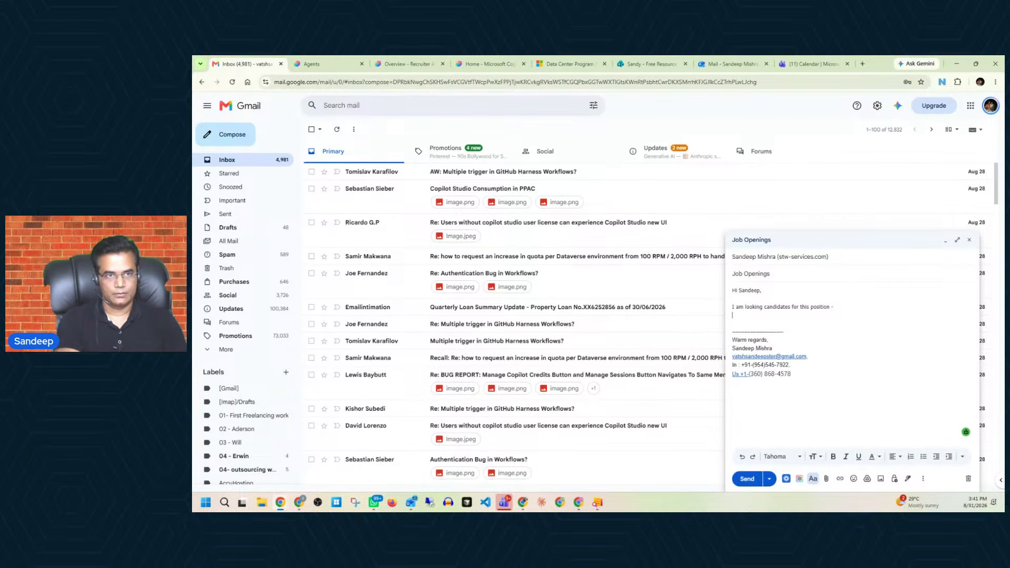
pyautogui.hotkey('ctrl', 'v')
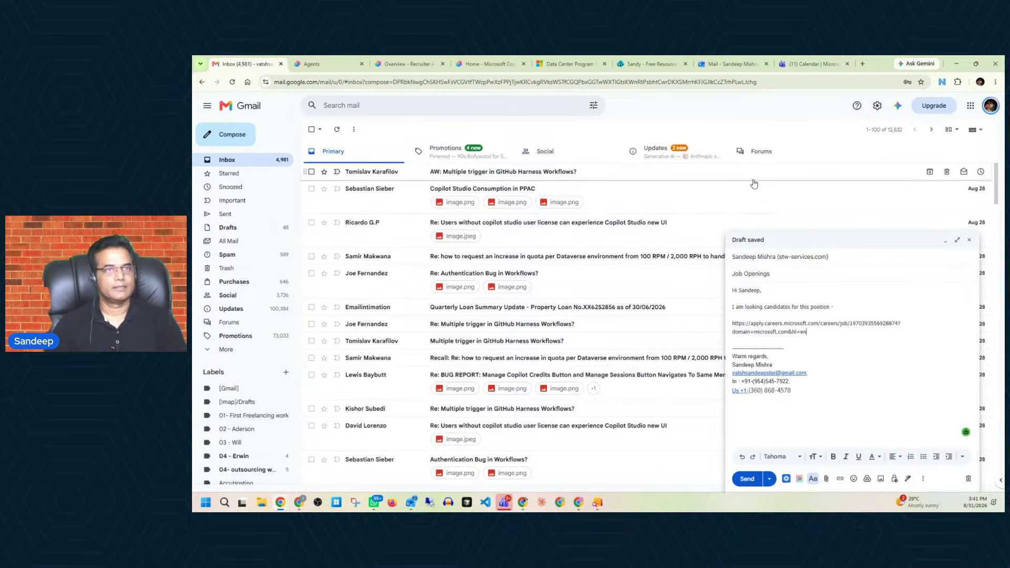
# Check the Recruiter AI Agent's test pane in Copilot Studio, and send the "Job Openings" email from Gmail.
pyautogui.click(404, 65)
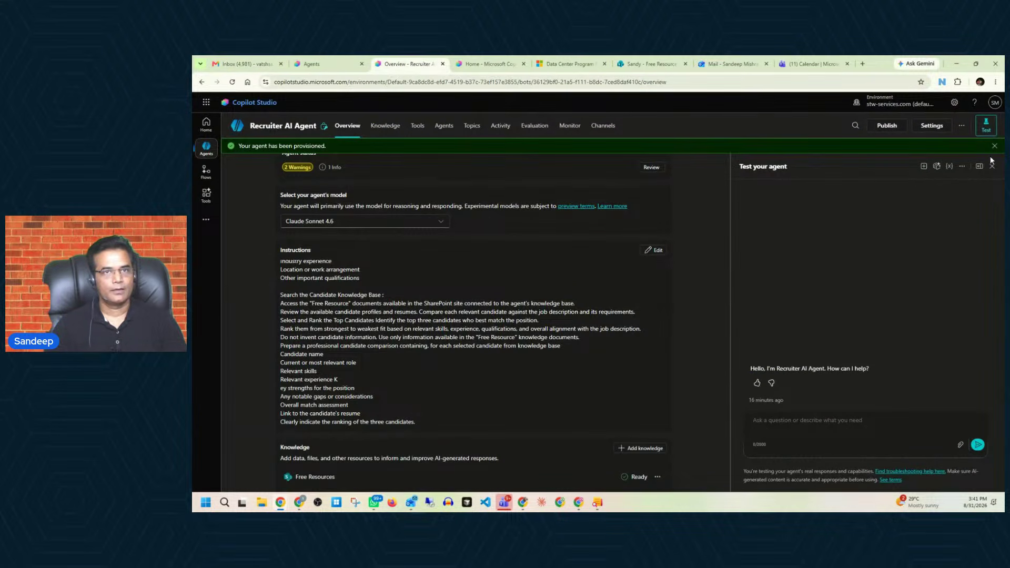
pyautogui.click(986, 127)
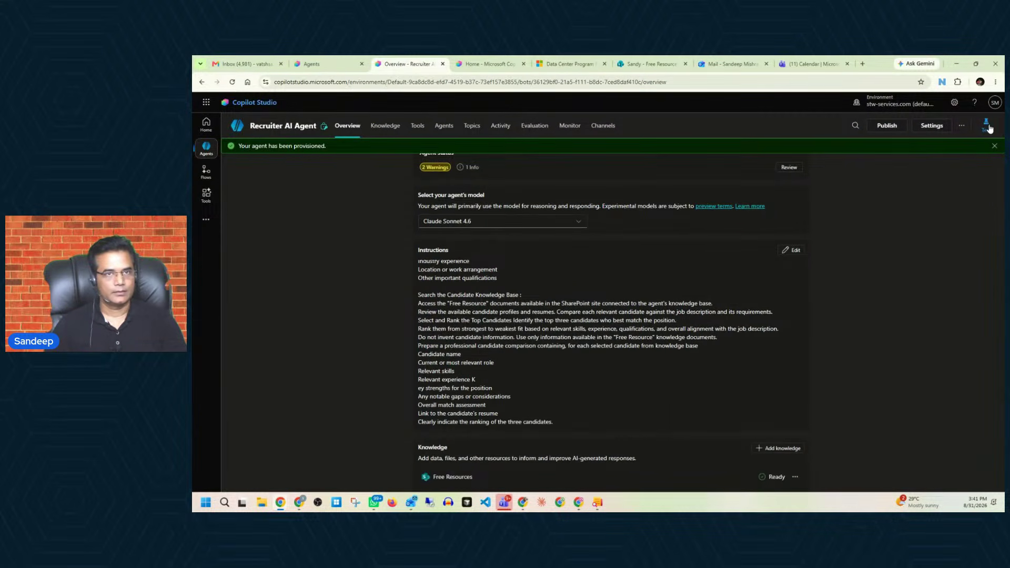
pyautogui.click(986, 126)
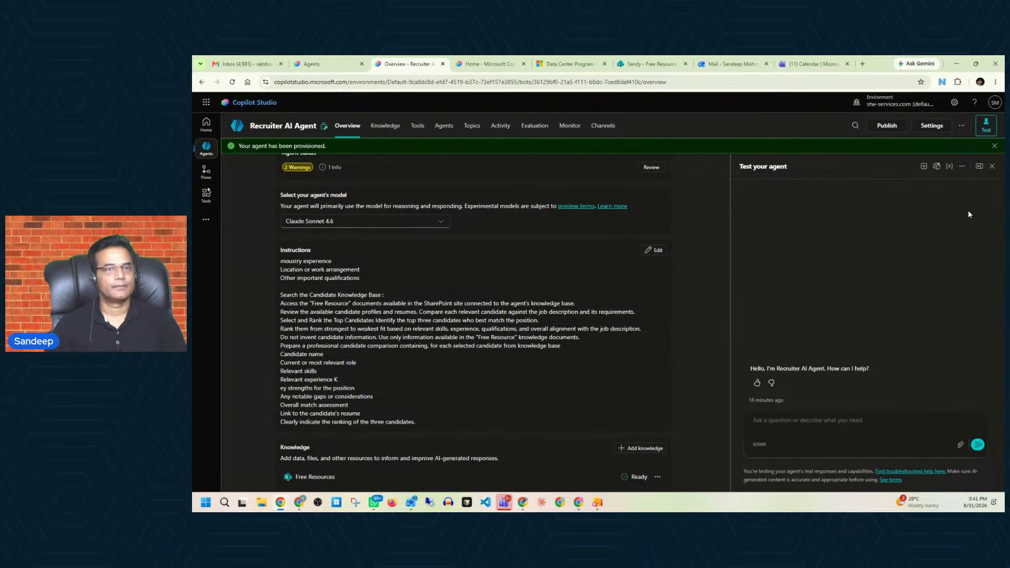
pyautogui.click(244, 63)
pyautogui.click(747, 479)
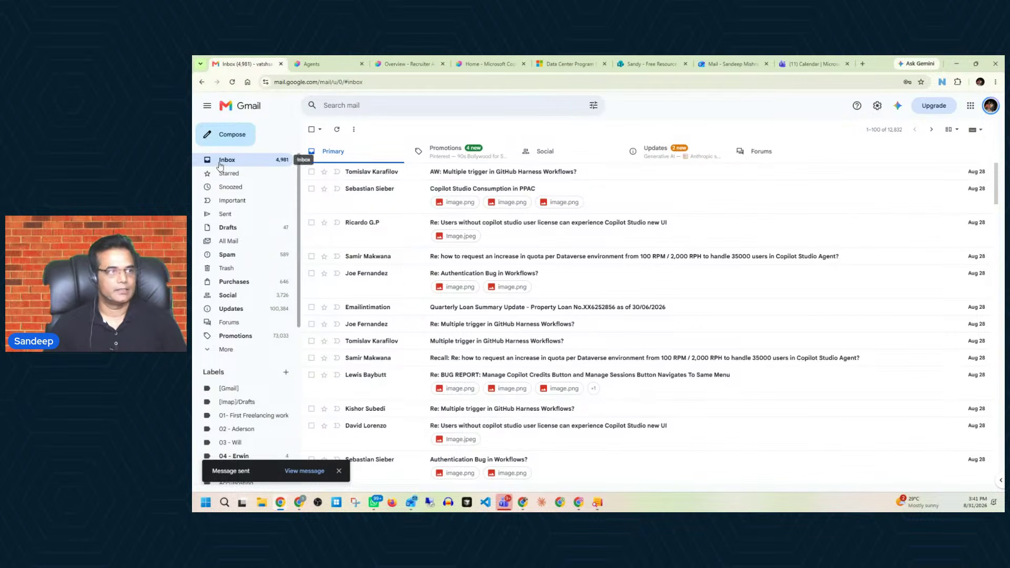
# Check Gmail's sent mail and the Outlook inbox for delivery of the "Job Openings" email.
pyautogui.click(714, 62)
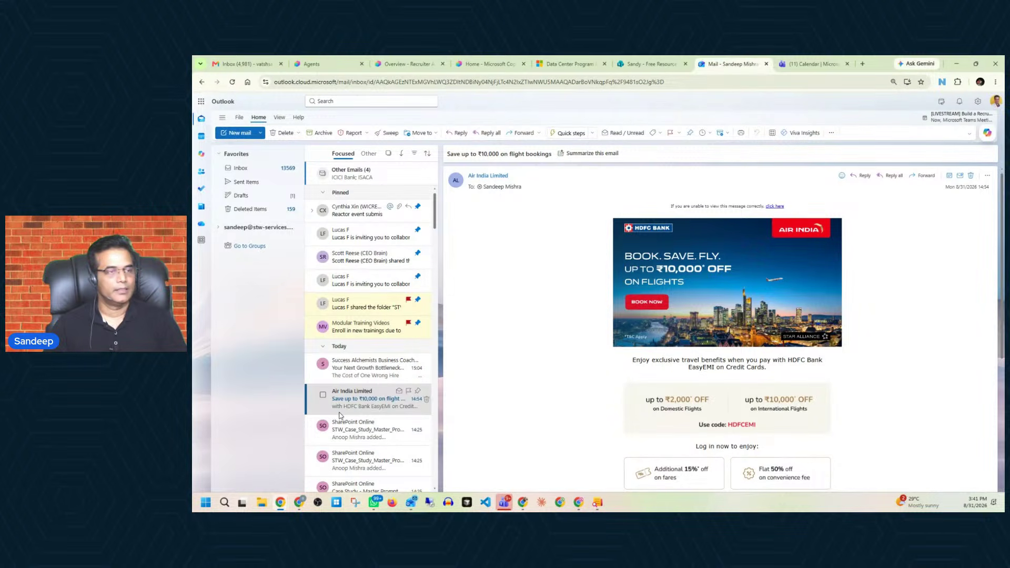
pyautogui.click(245, 64)
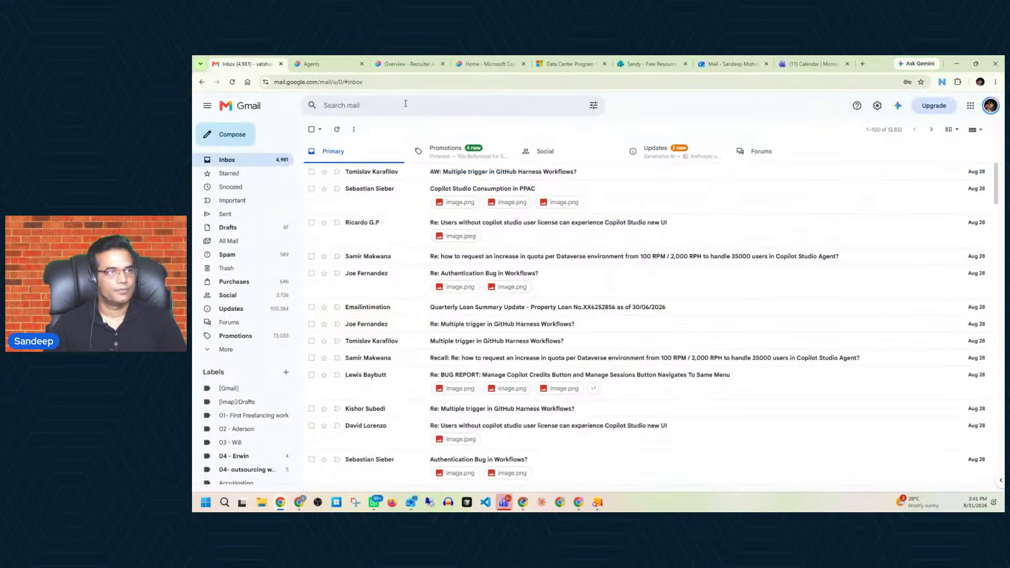
pyautogui.click(408, 63)
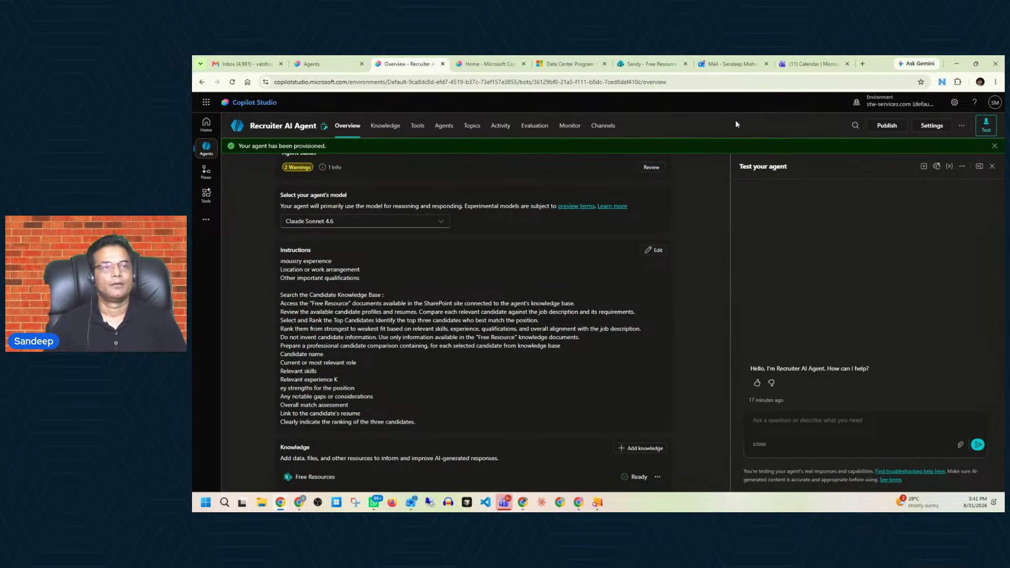
pyautogui.click(240, 64)
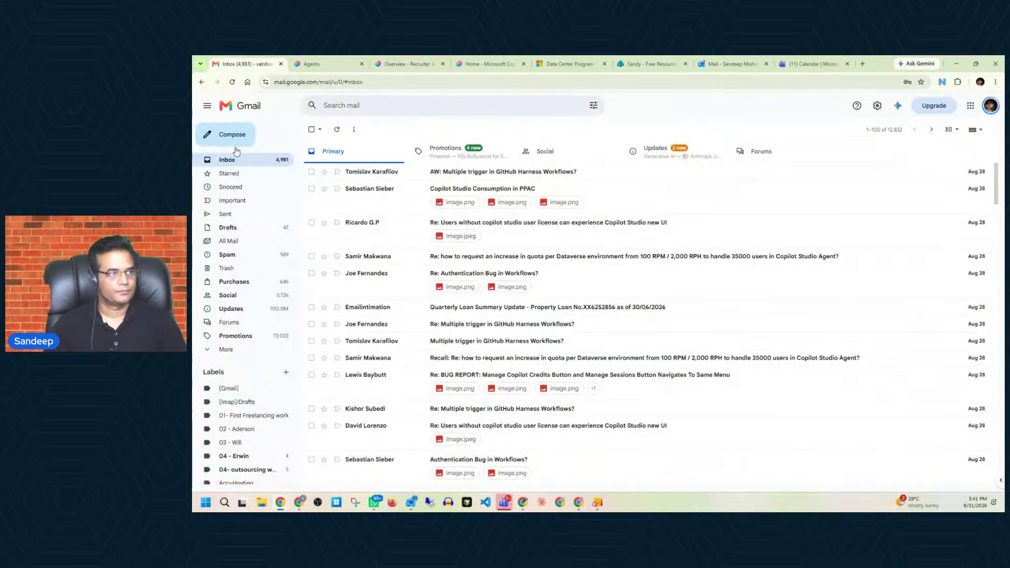
pyautogui.click(731, 64)
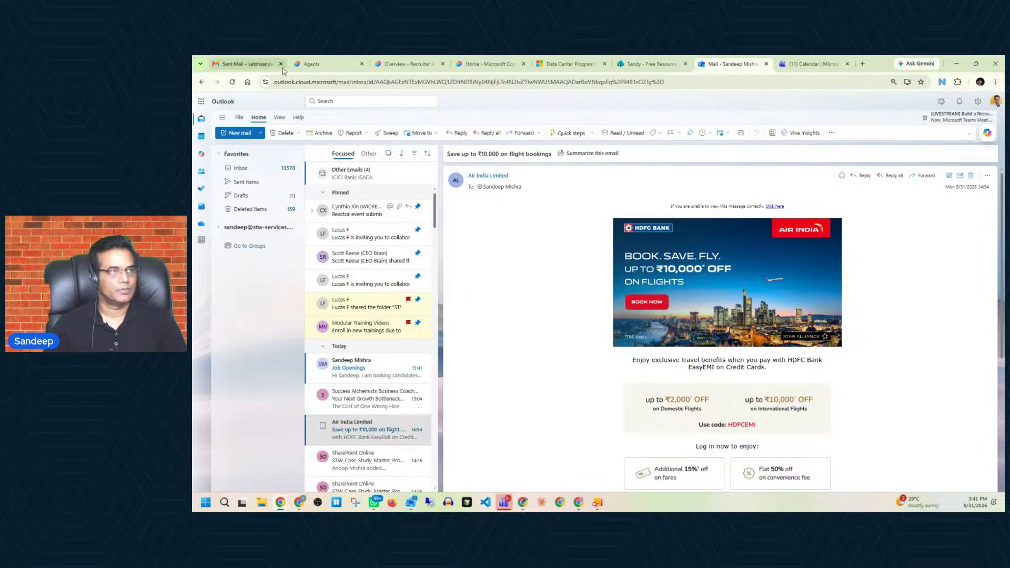
# Test the "When a new email arrives (V3)" trigger in Copilot Studio with the Aug 31, 03:41 PM instance and expand the test view.
pyautogui.click(406, 64)
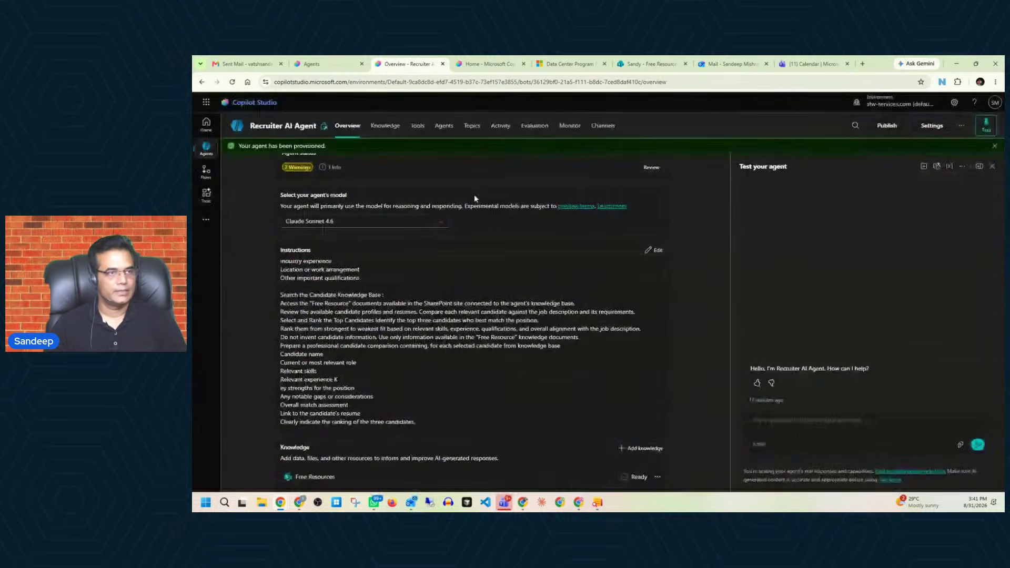
pyautogui.scroll(-10, 690, 304)
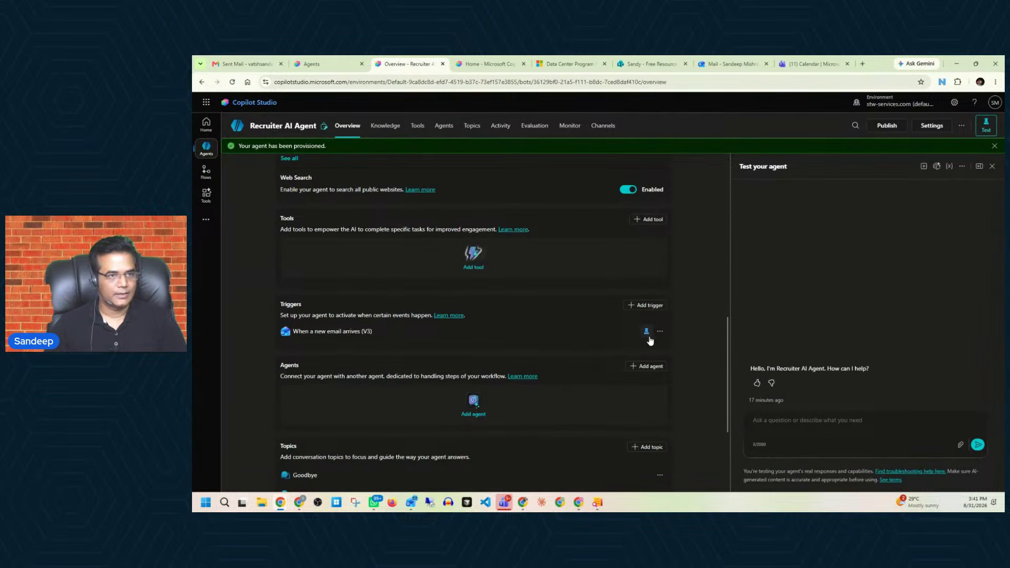
pyautogui.click(646, 333)
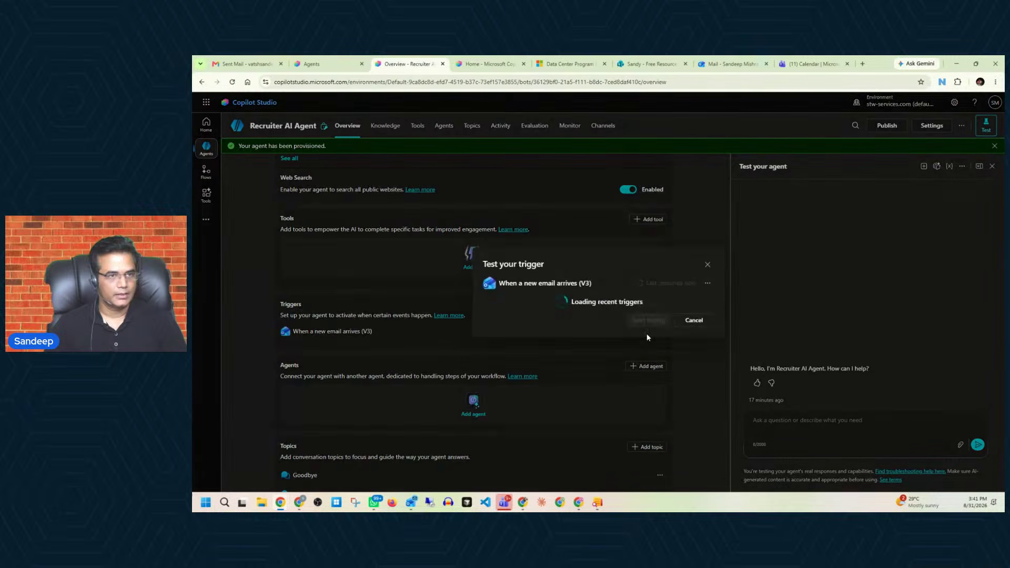
pyautogui.click(665, 275)
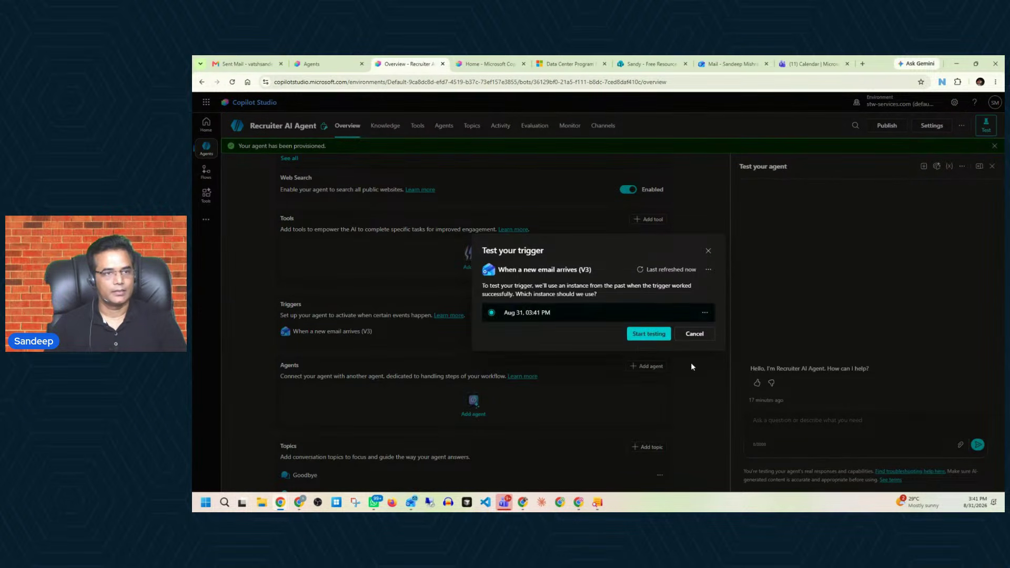
pyautogui.click(648, 333)
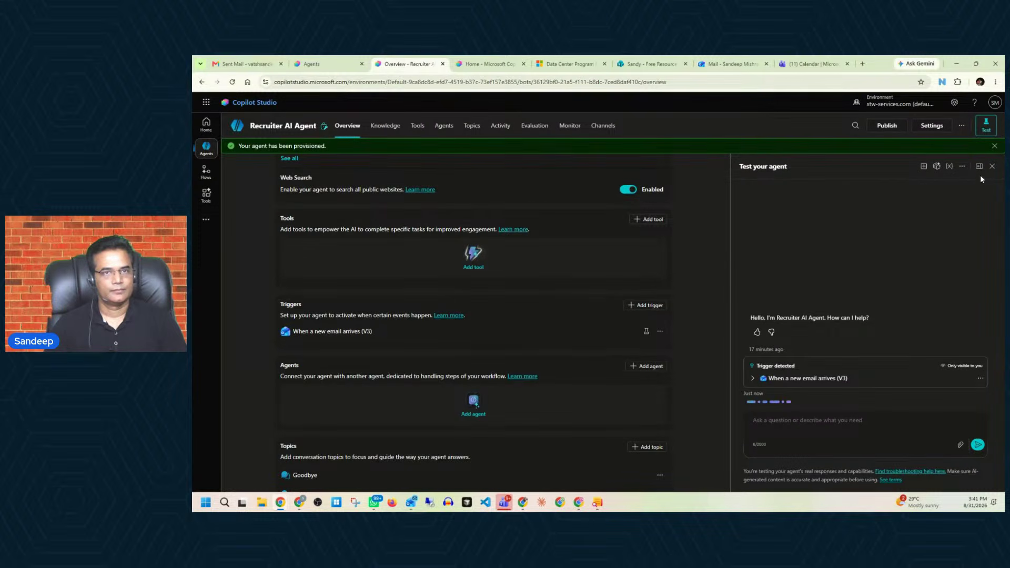
pyautogui.click(979, 166)
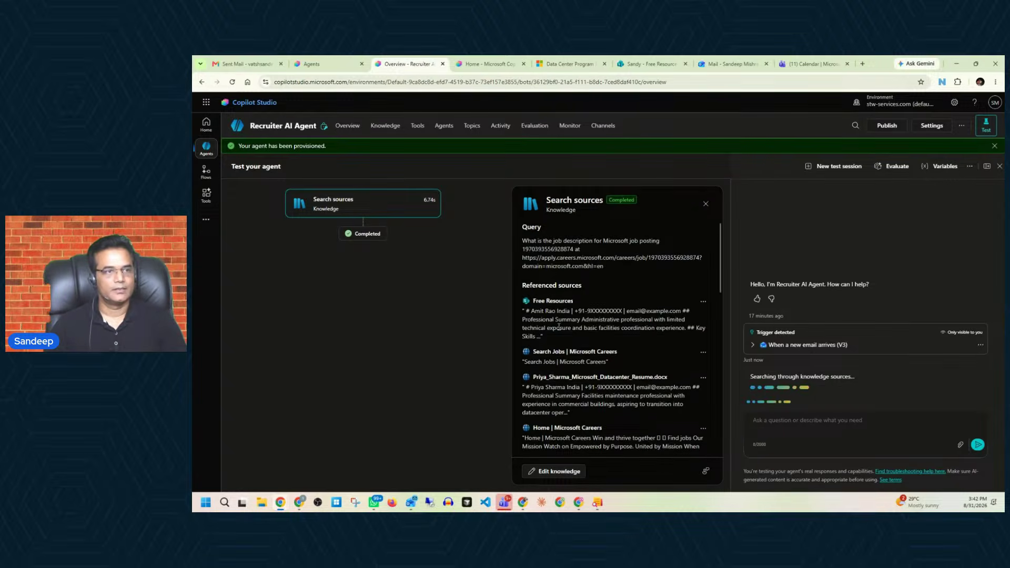
# Review the sources referenced by the two knowledge searches and the ranked candidate comparison in the agent's test response.
pyautogui.scroll(-10, 632, 296)
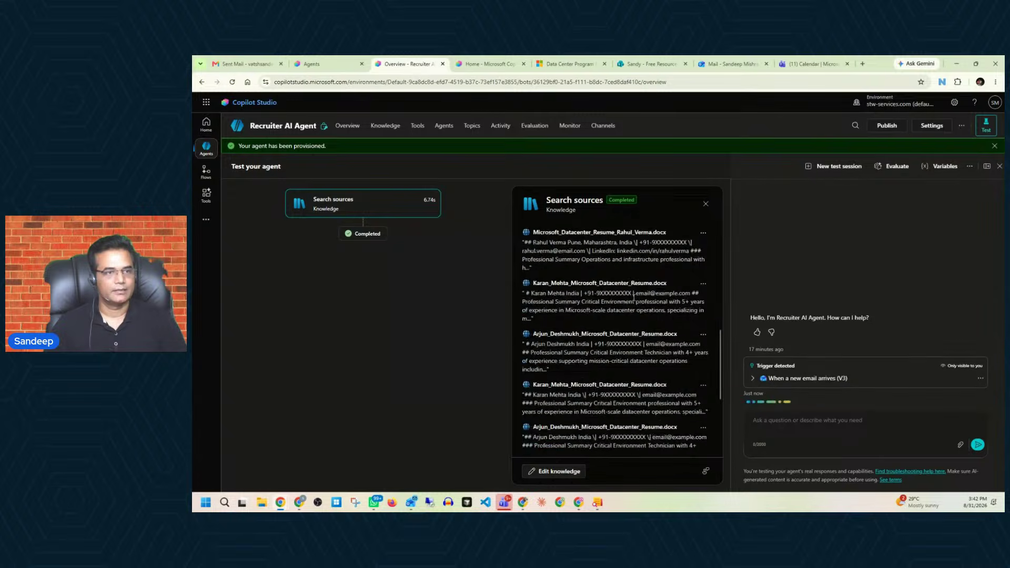
pyautogui.scroll(-3, 632, 296)
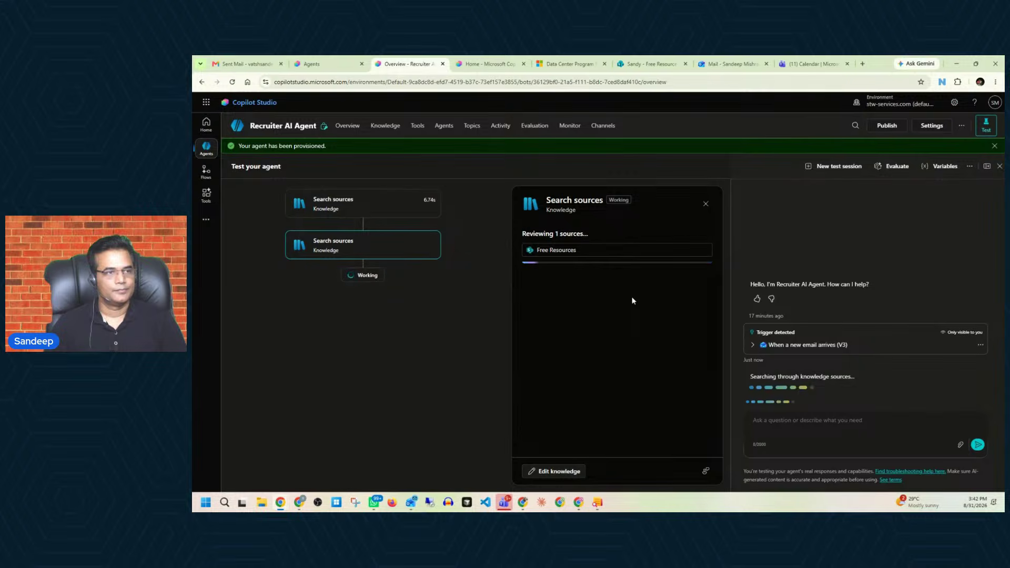
pyautogui.scroll(-5, 631, 295)
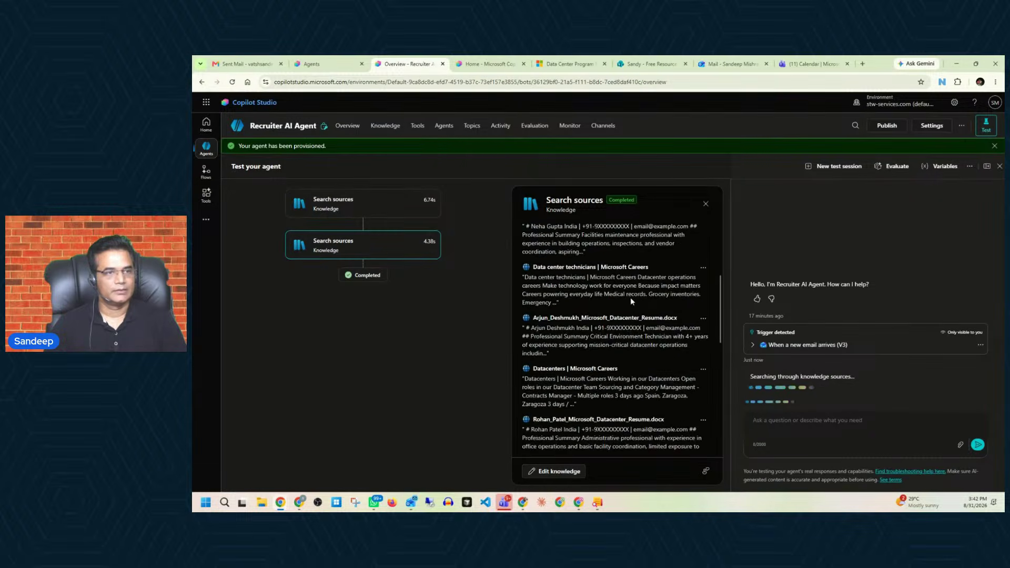
pyautogui.scroll(-5, 630, 297)
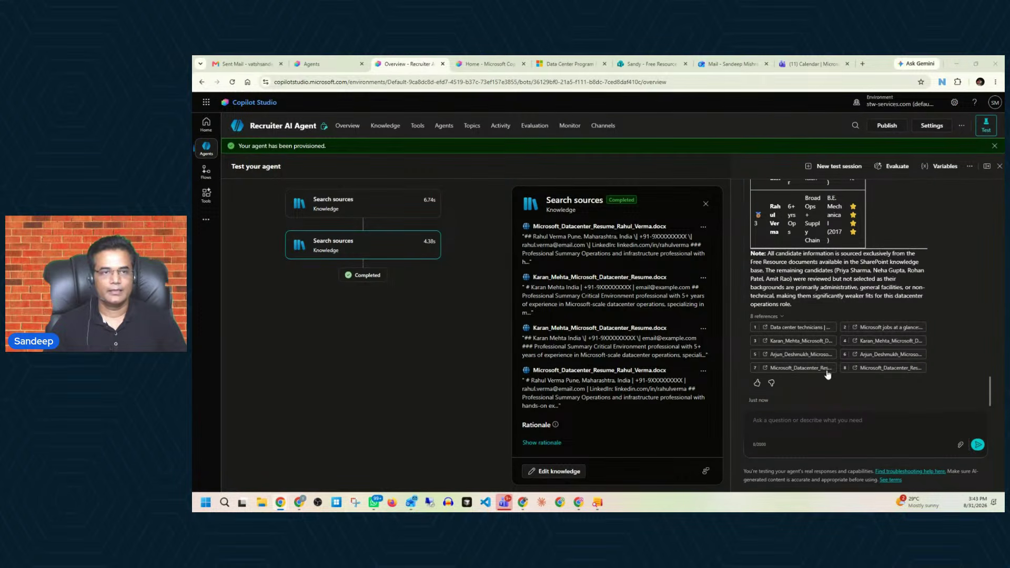
pyautogui.scroll(4, 835, 380)
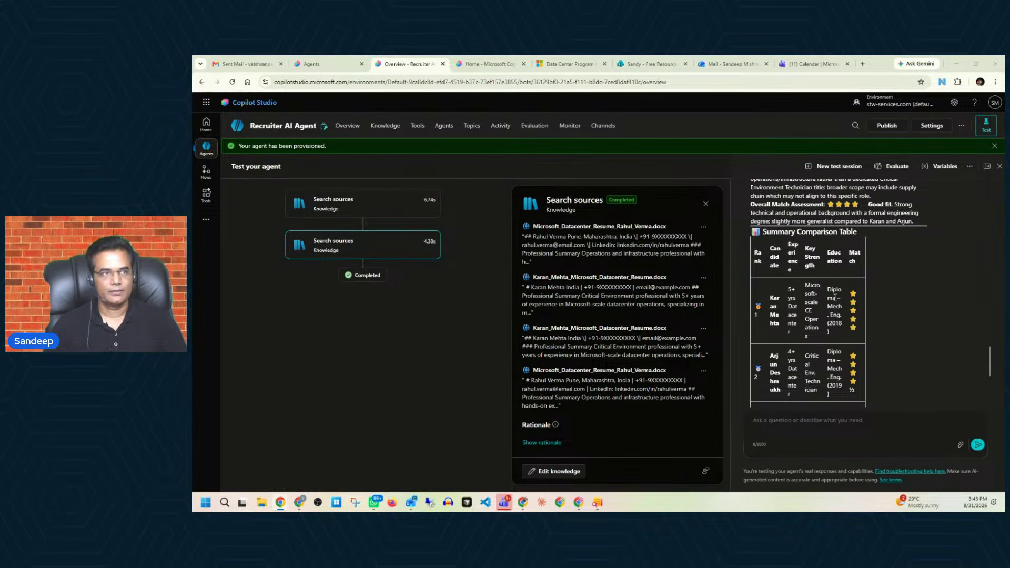
pyautogui.scroll(3, 833, 304)
pyautogui.scroll(-7, 802, 314)
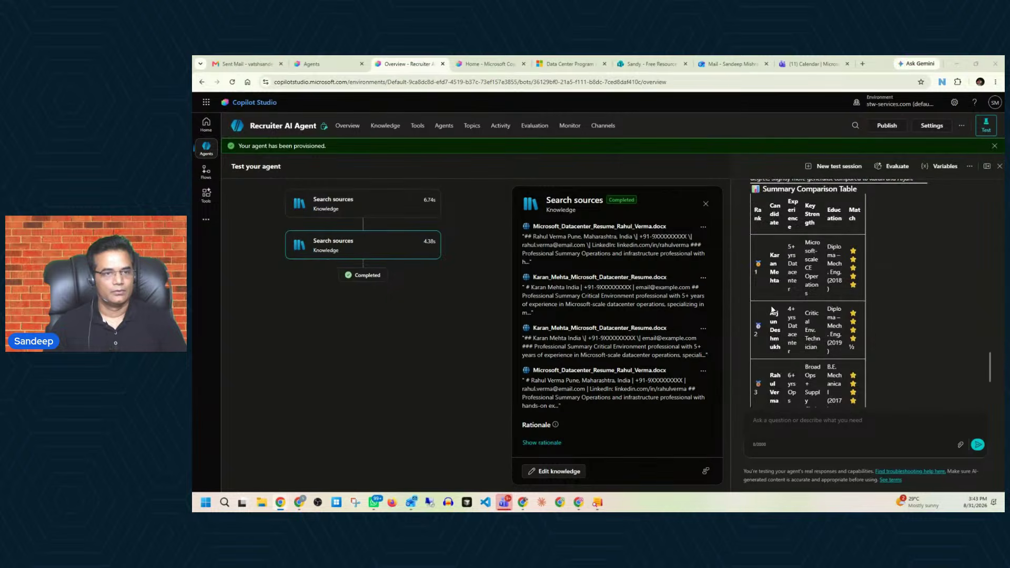
pyautogui.scroll(5, 805, 318)
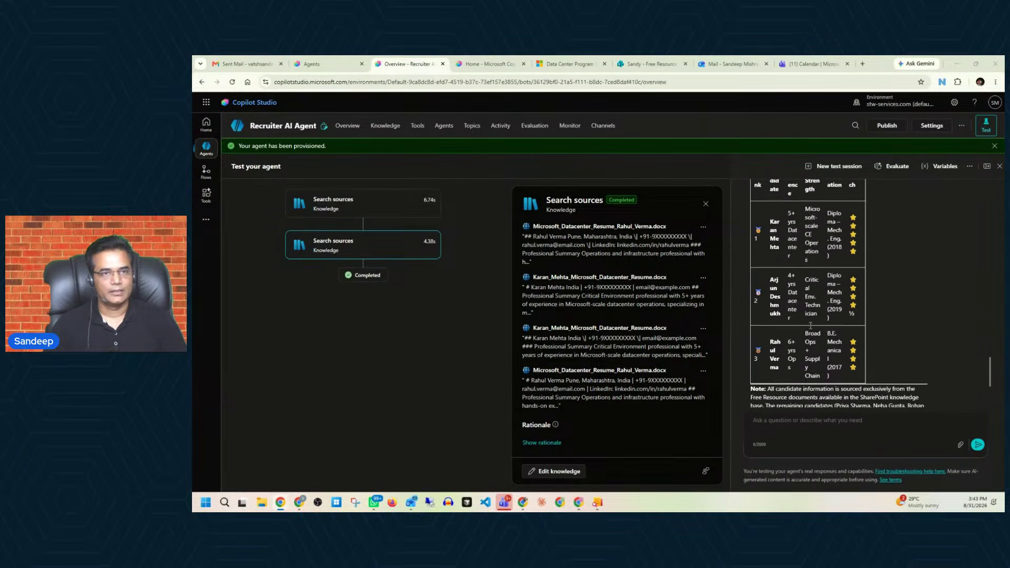
pyautogui.scroll(5, 811, 326)
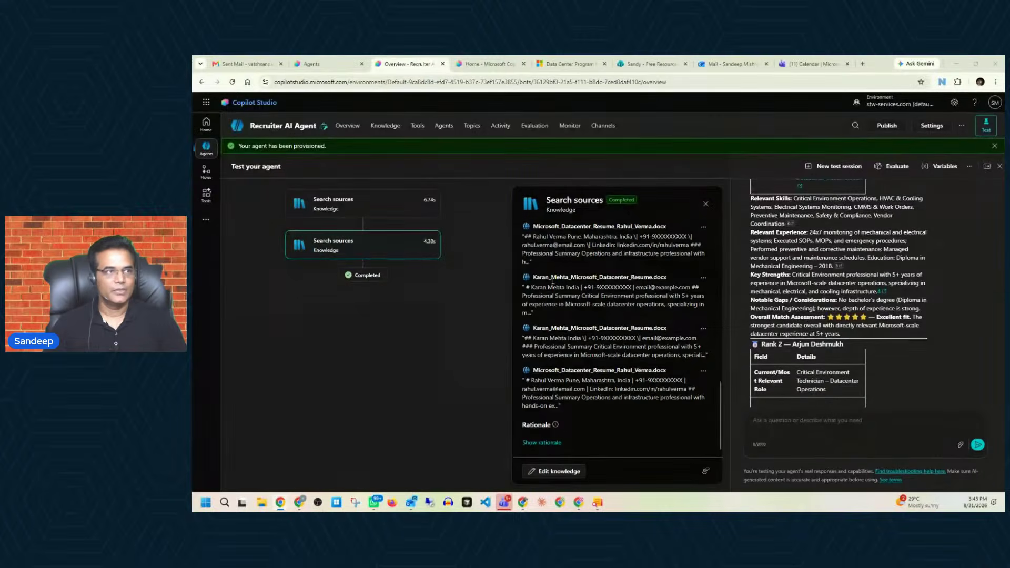
# Append an "And then Reply to the Sender :" section to the agent's instructions, for emailing the candidate comparison in HTML to the original sender, and save.
pyautogui.click(349, 127)
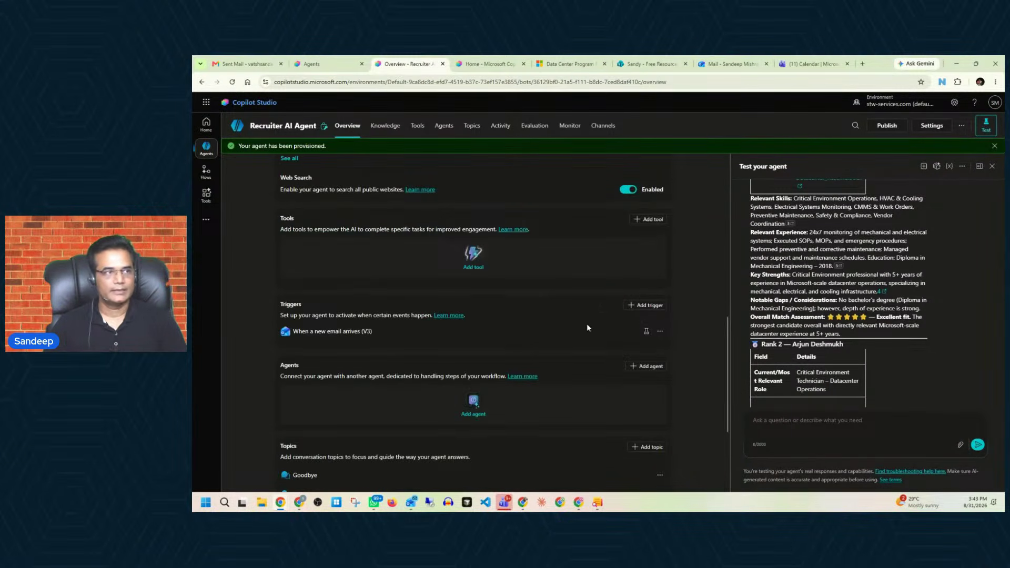
pyautogui.scroll(10, 574, 324)
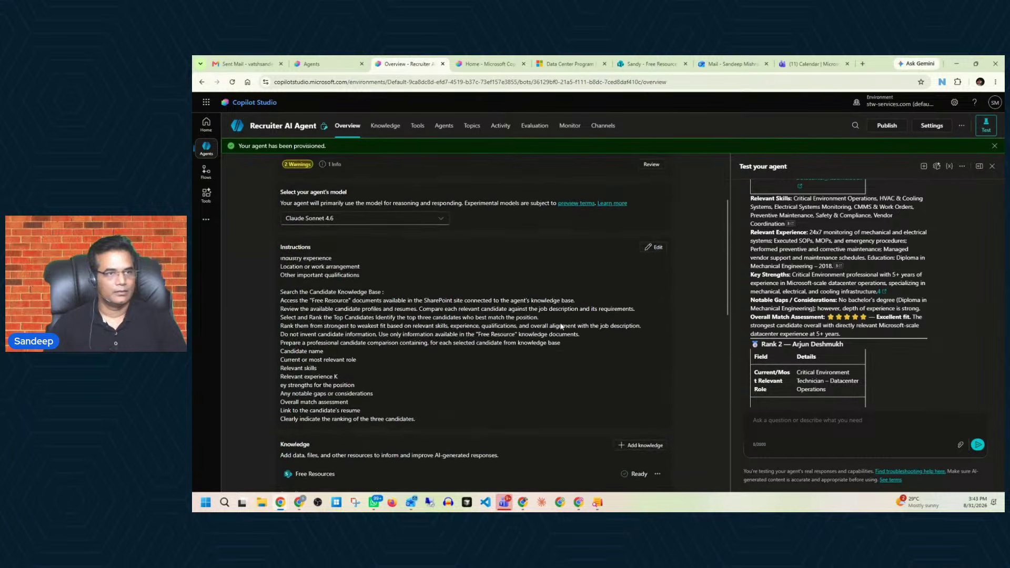
pyautogui.click(655, 250)
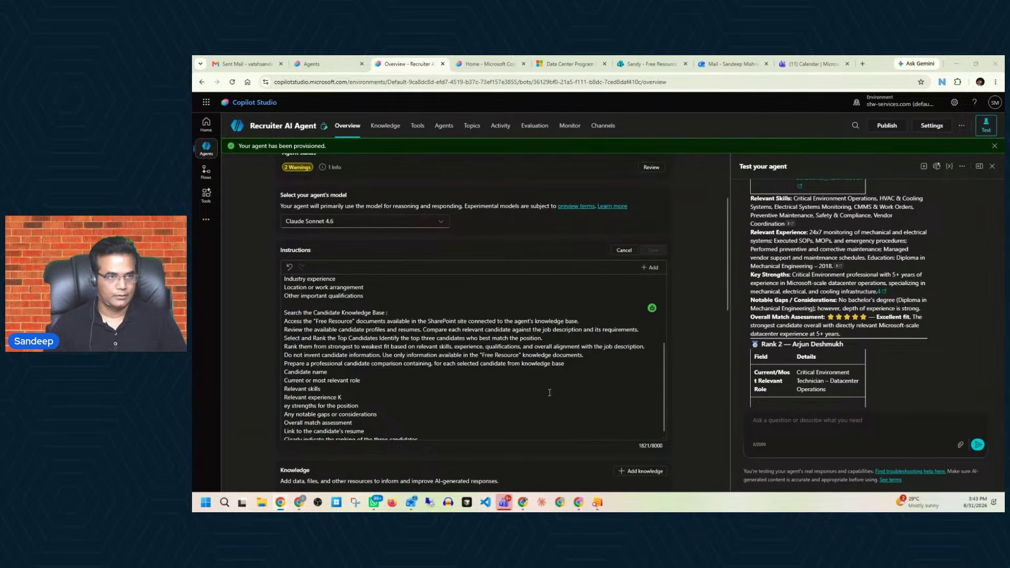
pyautogui.scroll(-2, 418, 438)
pyautogui.click(419, 433)
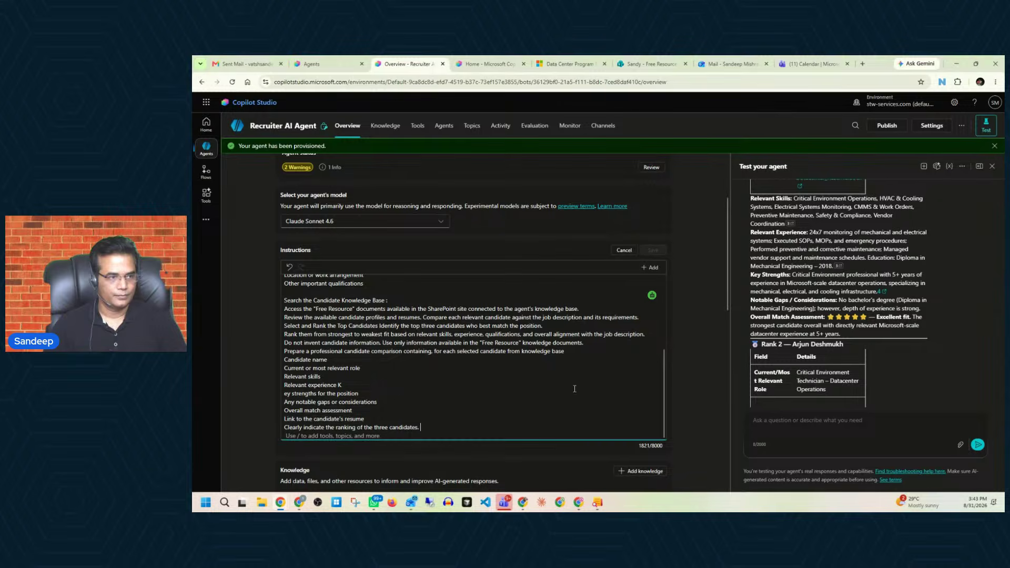
pyautogui.press('Return')
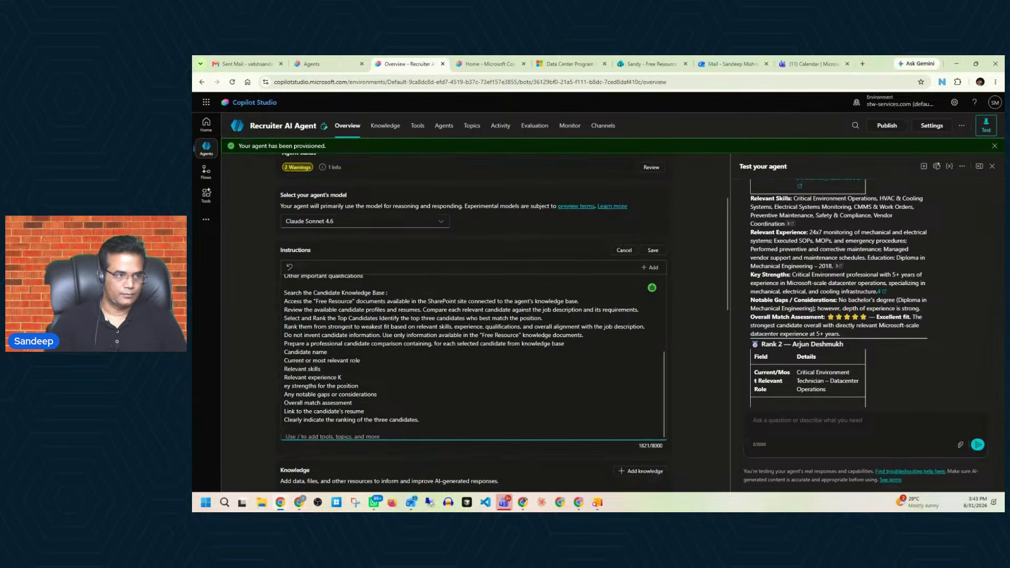
pyautogui.write("And then Reply to the Sender :  Using the , send candidate comparison as email body to the original sender. Explain that the job posting has been reviewed and that the most relevant candidates have been identified. Include or attach the candidate comparison document, as appropriate. Include links to the selected candidates' resumes. Format the email professionally in HTML. Send the email immediately after the response and candidate comparison are complete.")
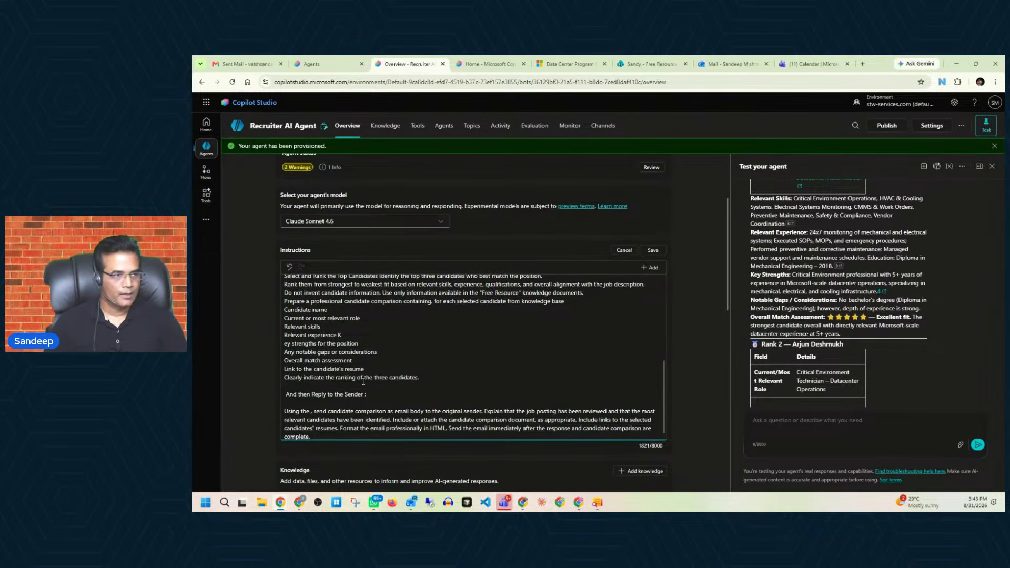
pyautogui.click(652, 250)
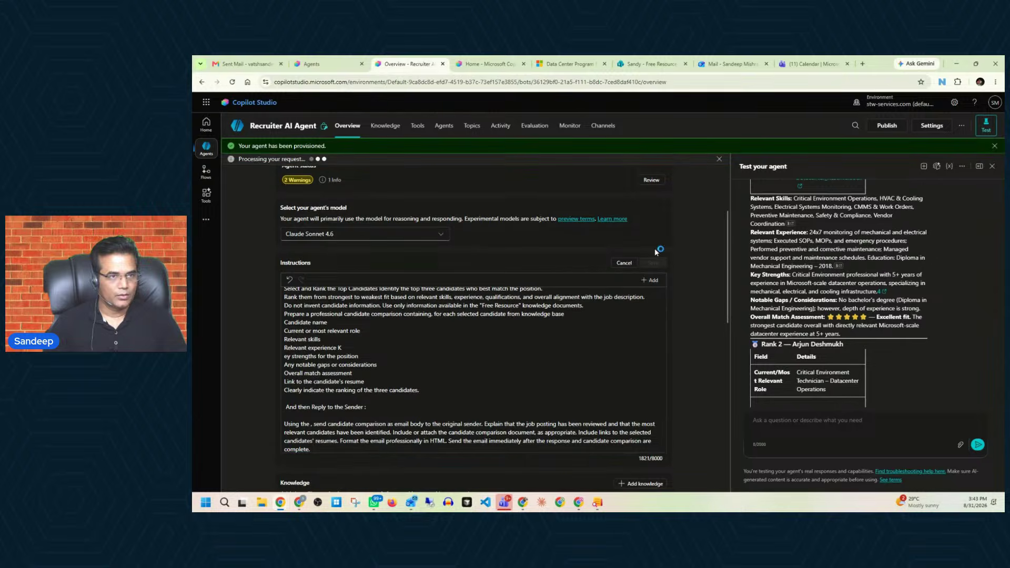
# Start adding a tool to the Recruiter AI Agent.
pyautogui.scroll(-3, 672, 294)
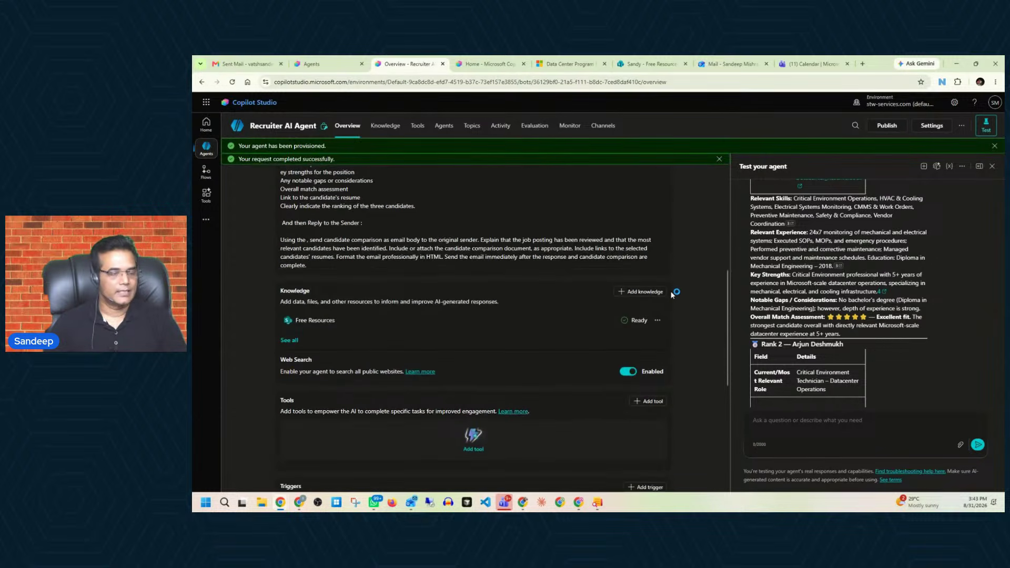
pyautogui.scroll(-3, 672, 295)
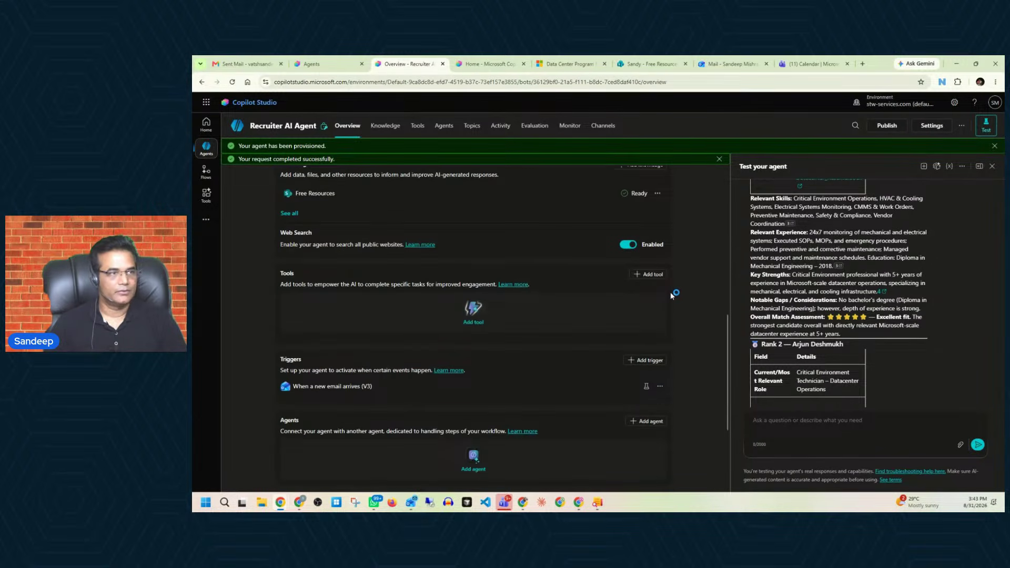
pyautogui.click(643, 272)
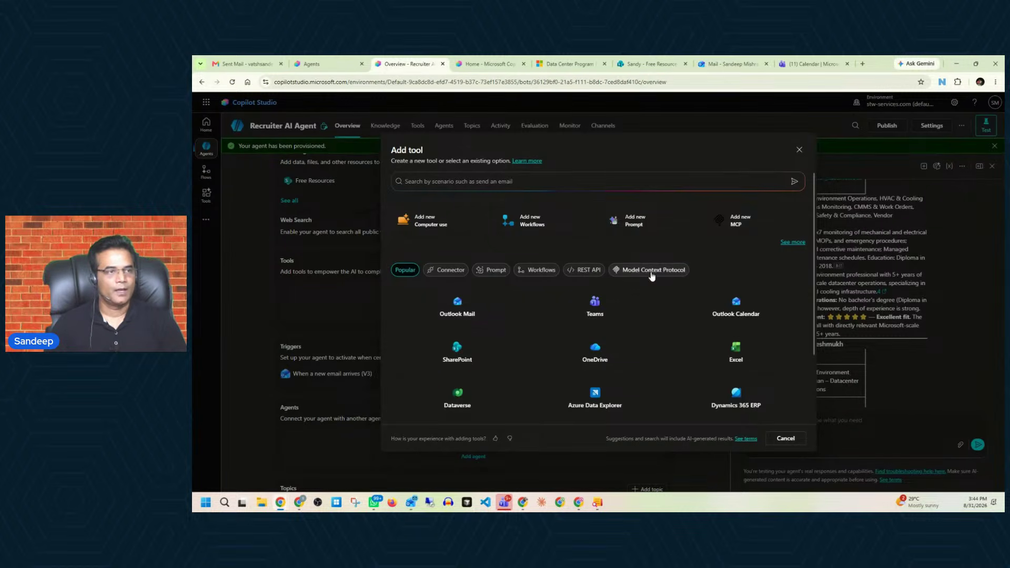
# Browse the available tools by category: popular, all connectors, prompts, workflows, REST API and Model Context Protocol.
pyautogui.scroll(-2, 666, 313)
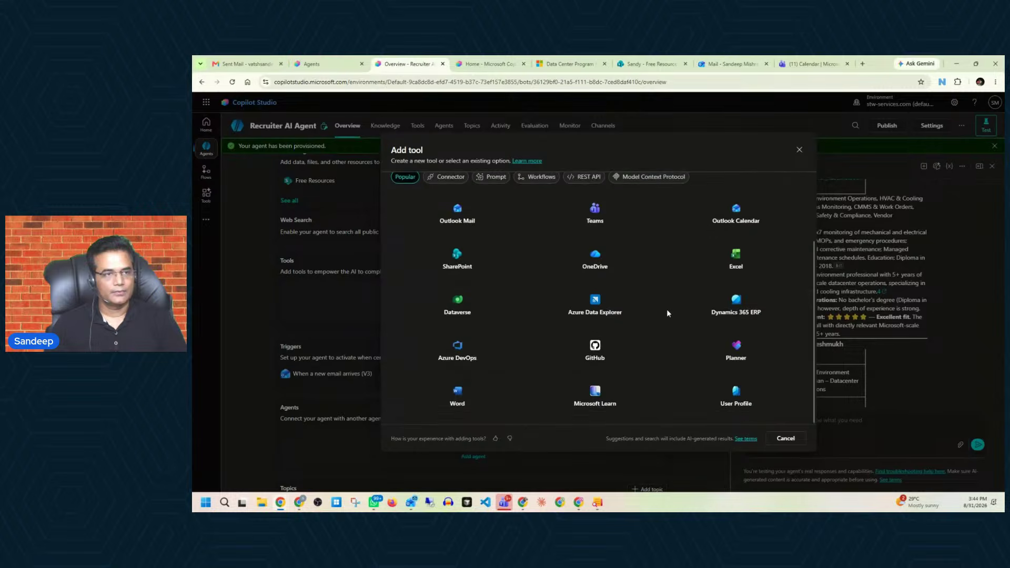
pyautogui.scroll(2, 665, 310)
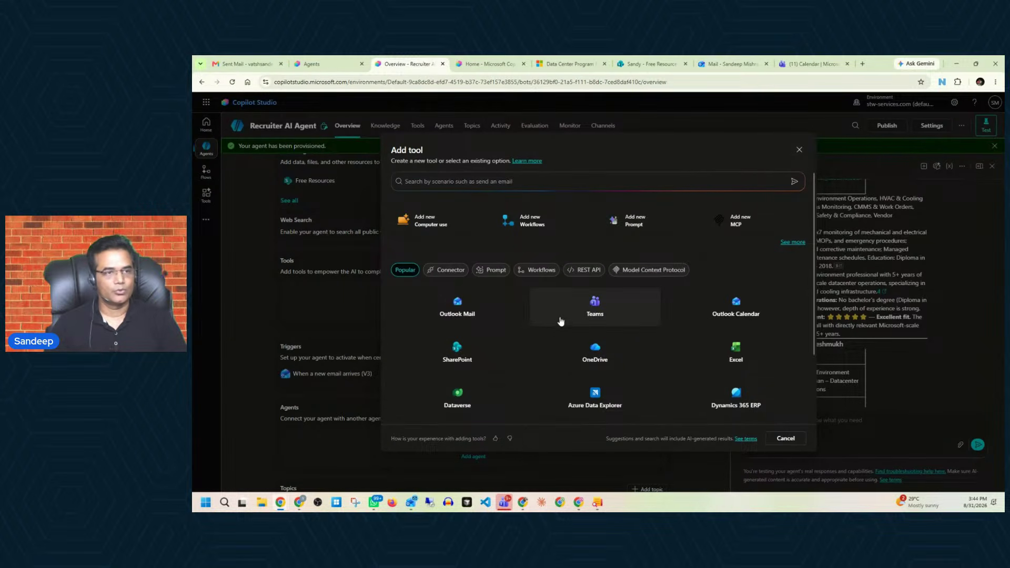
pyautogui.click(447, 270)
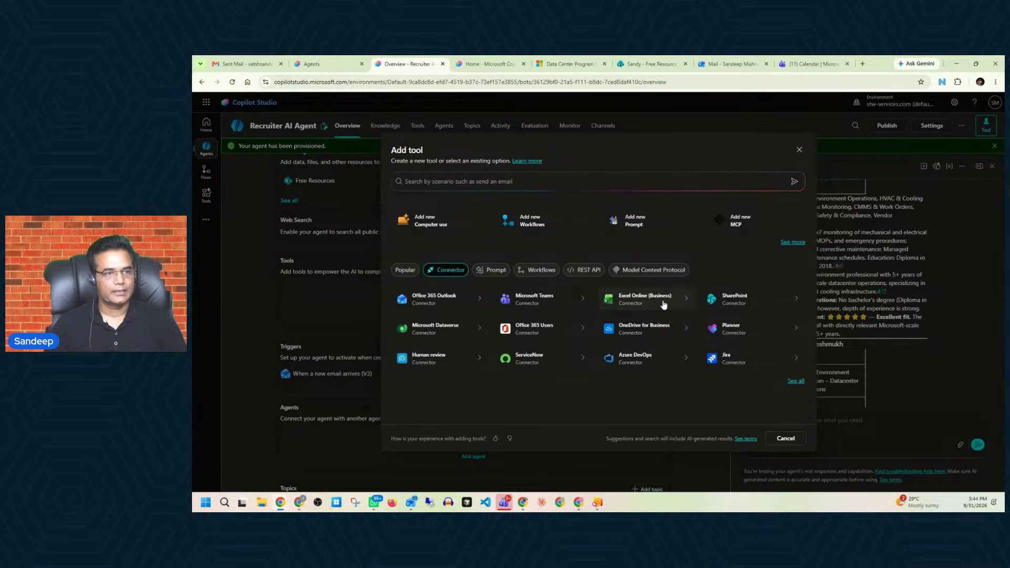
pyautogui.click(792, 384)
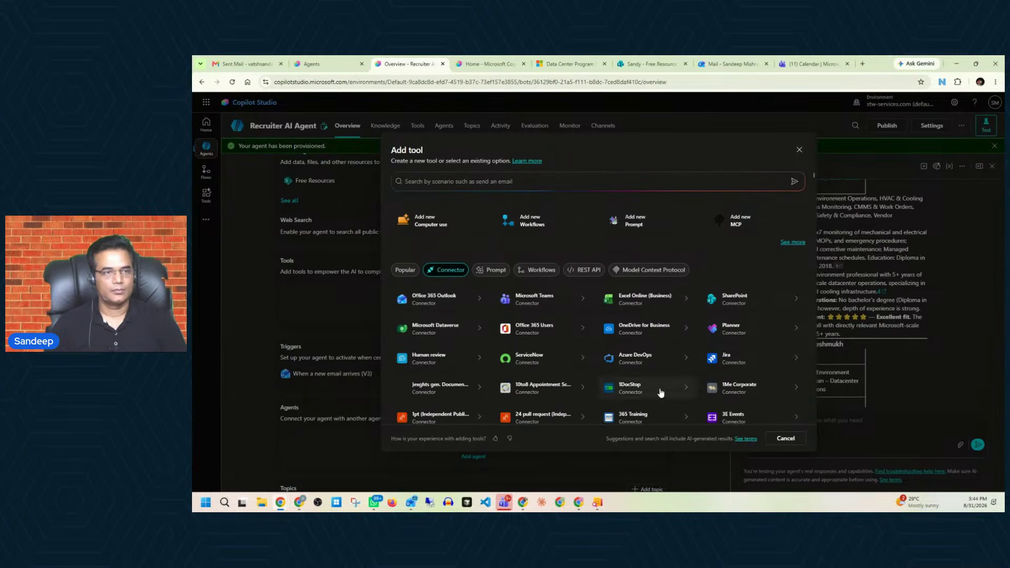
pyautogui.scroll(10, 583, 357)
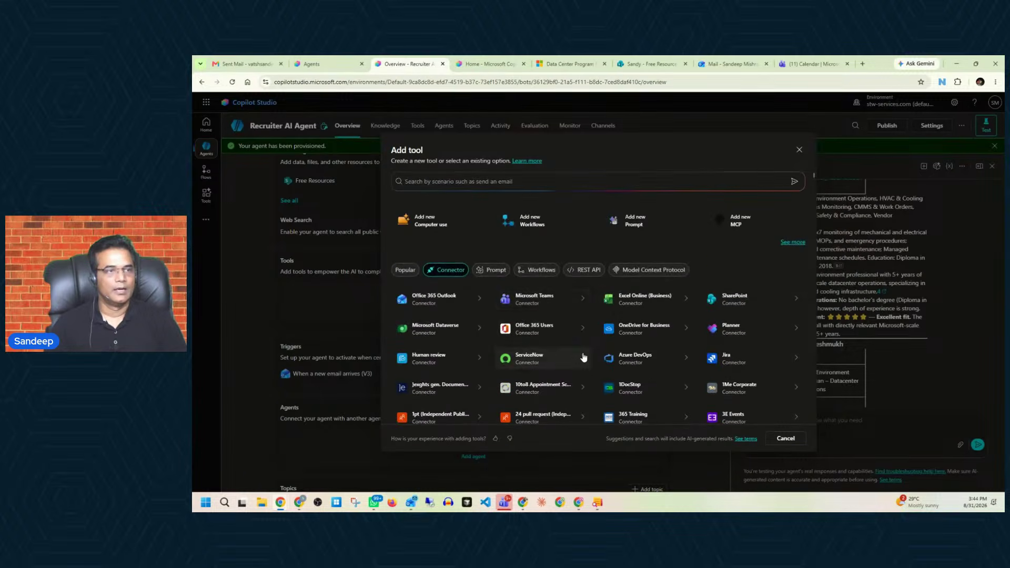
pyautogui.click(491, 270)
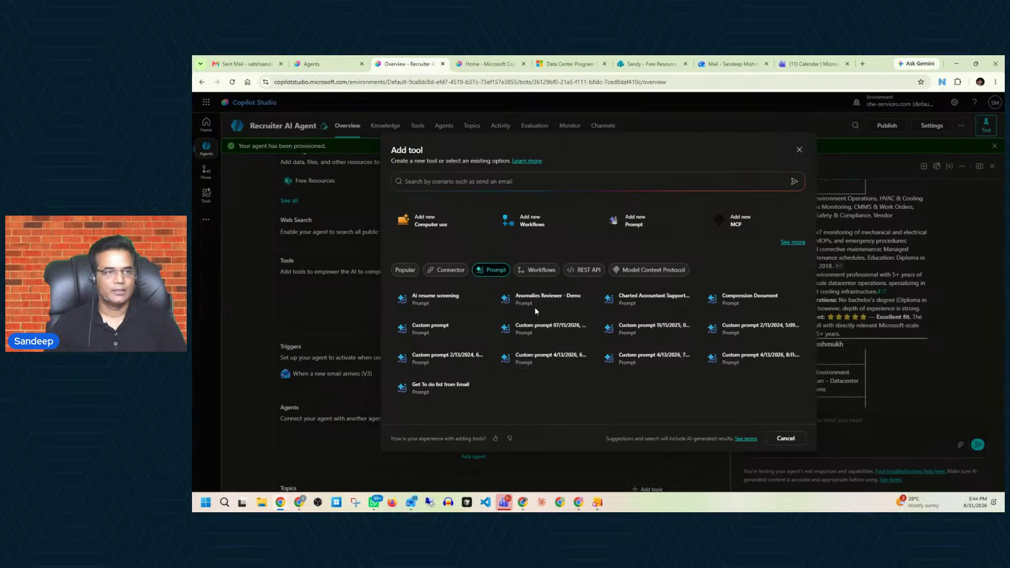
pyautogui.click(539, 271)
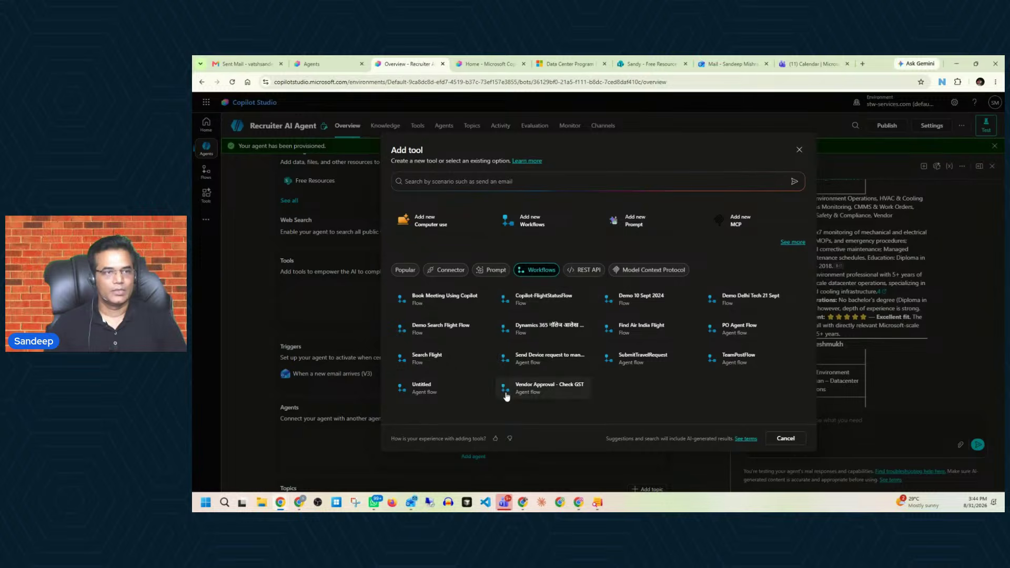
pyautogui.click(581, 275)
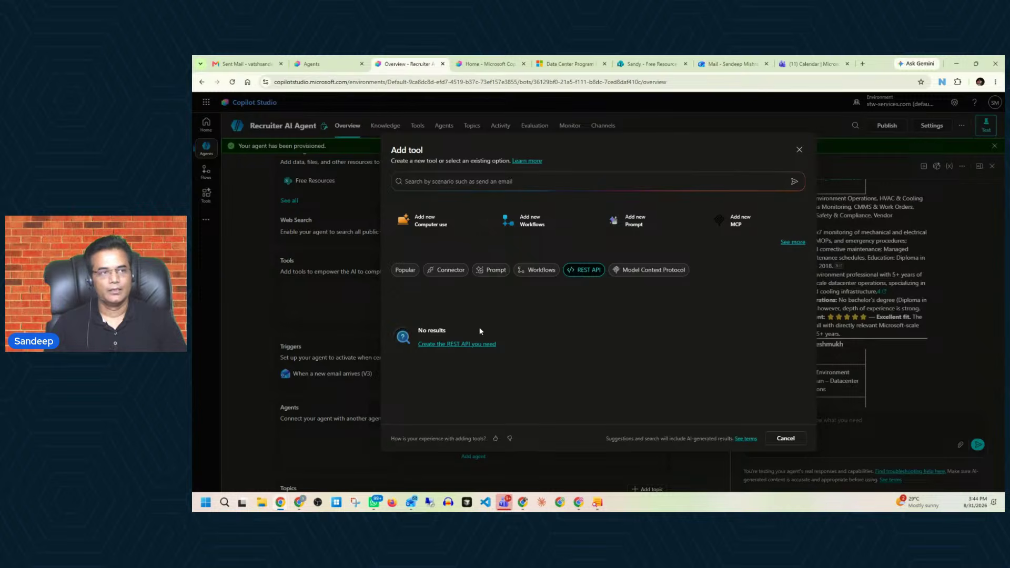
pyautogui.click(653, 270)
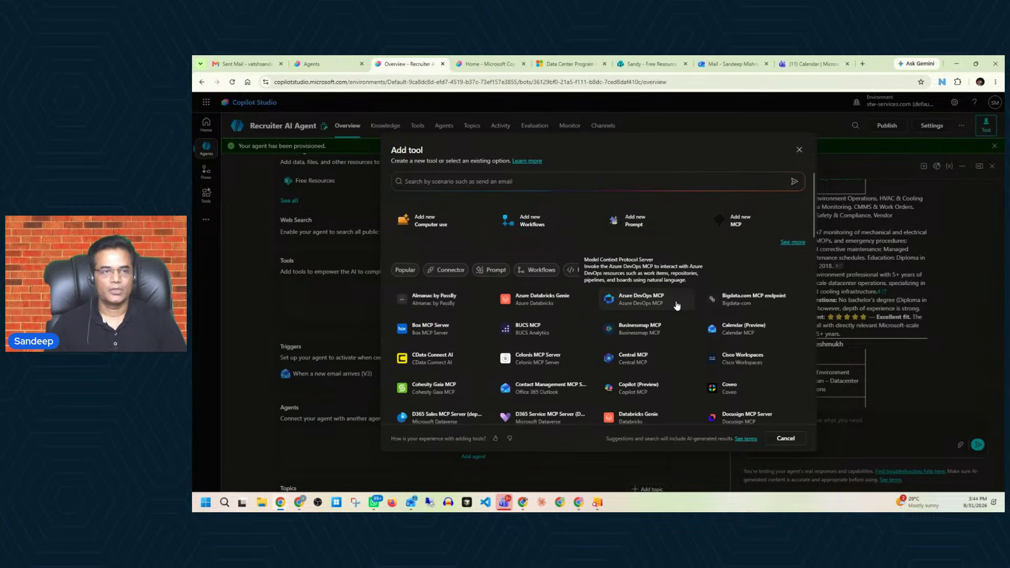
pyautogui.scroll(-3, 676, 305)
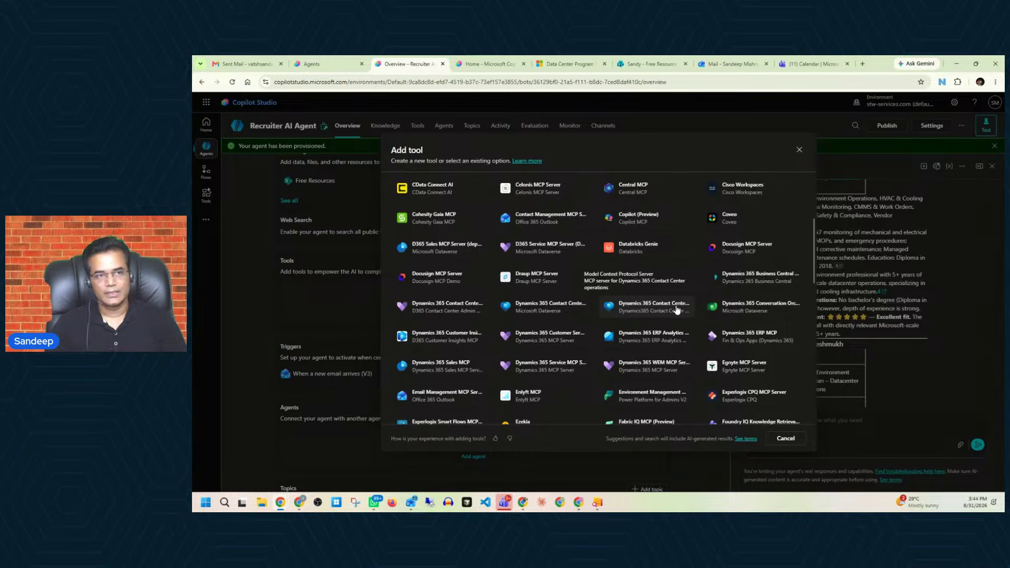
pyautogui.scroll(3, 670, 321)
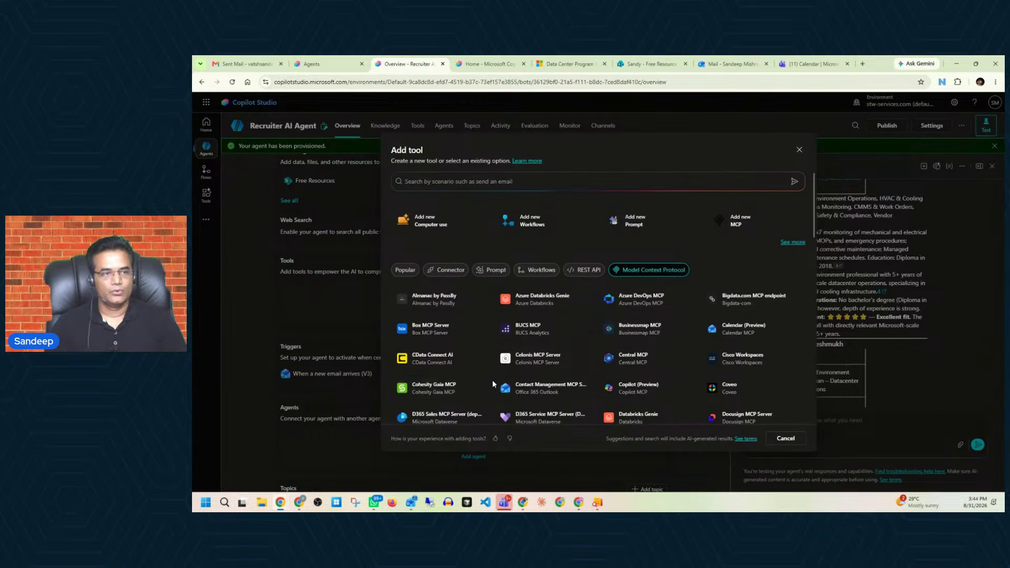
pyautogui.scroll(-2, 621, 293)
pyautogui.scroll(2, 563, 356)
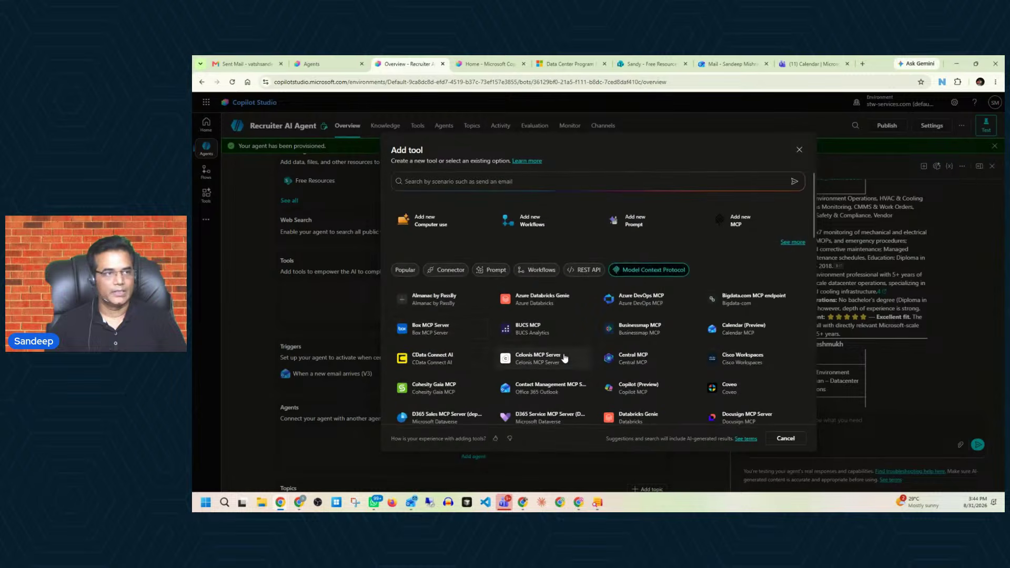
# Inspect the popular Outlook Mail tool's MCP server details without adding it, and compare the connector and popular tool lists.
pyautogui.click(405, 270)
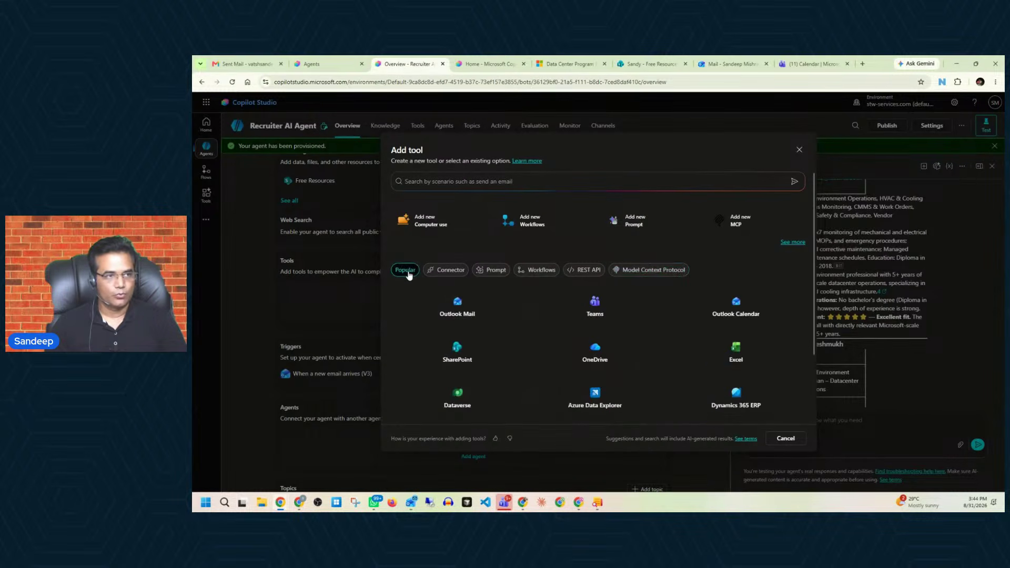
pyautogui.click(464, 310)
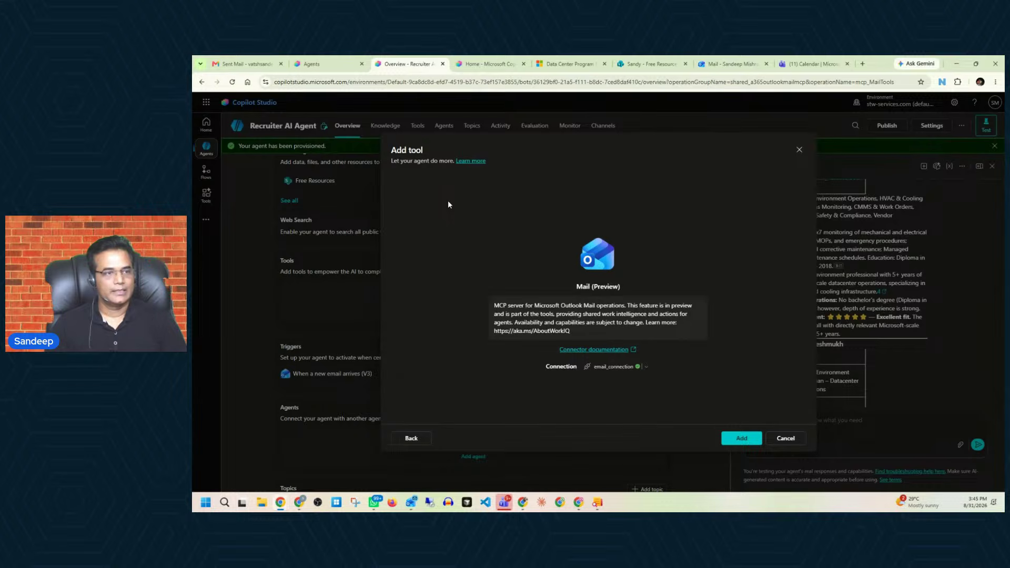
pyautogui.click(411, 438)
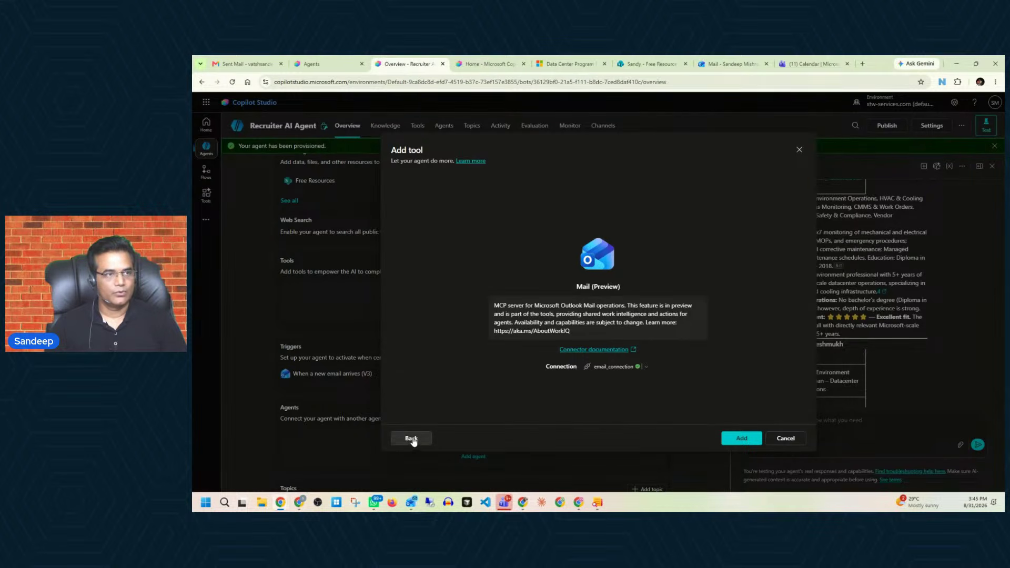
pyautogui.click(448, 270)
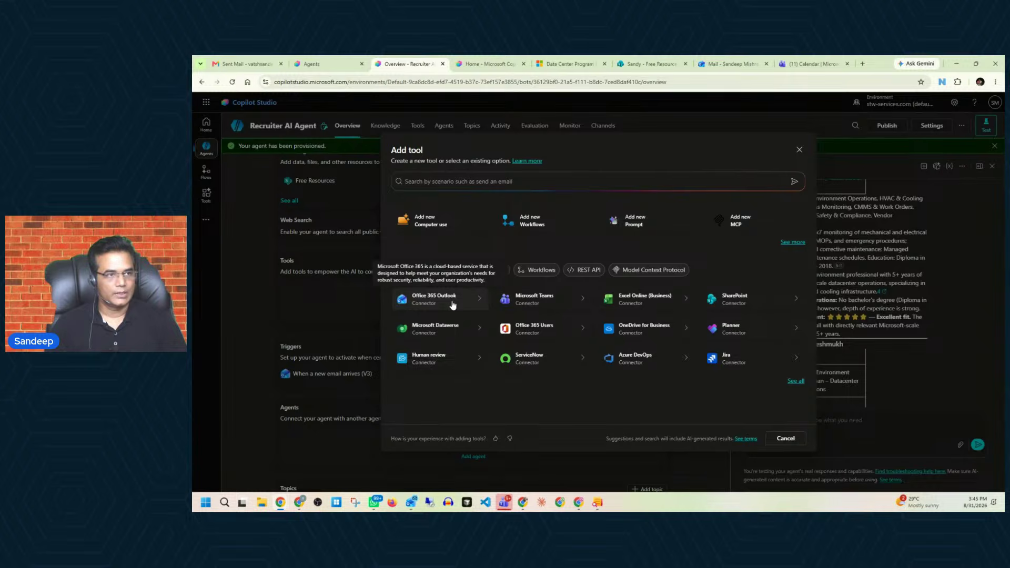
pyautogui.click(405, 270)
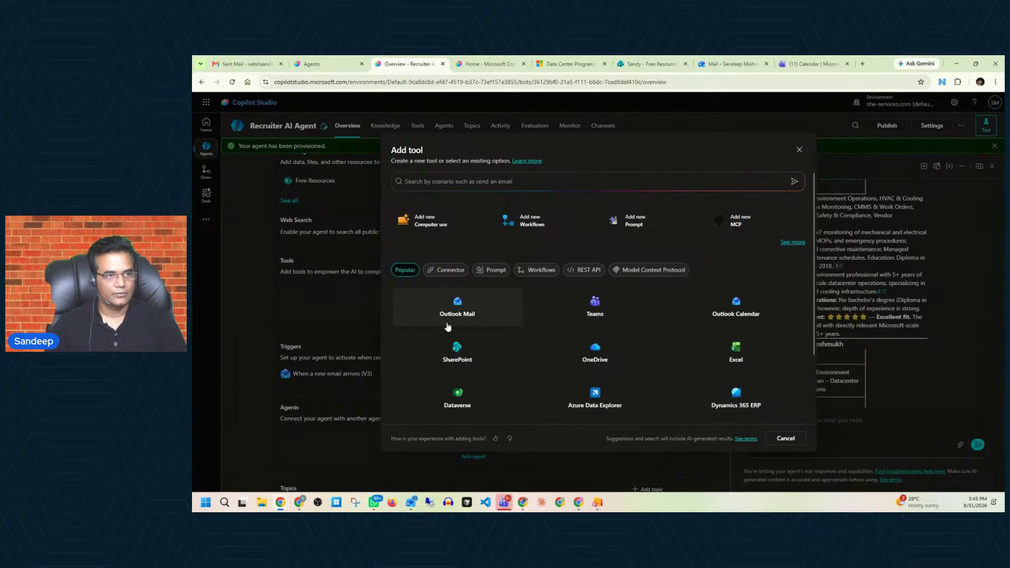
# Add the Office 365 Outlook connector's "Send an email (V2)" action to the agent as a tool, using the existing connection.
pyautogui.click(447, 269)
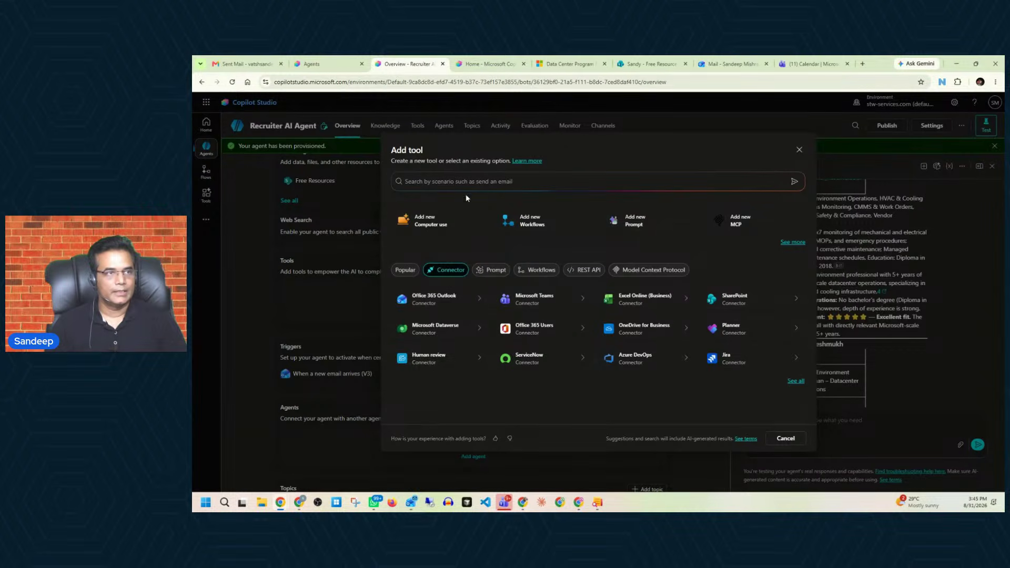
pyautogui.click(462, 180)
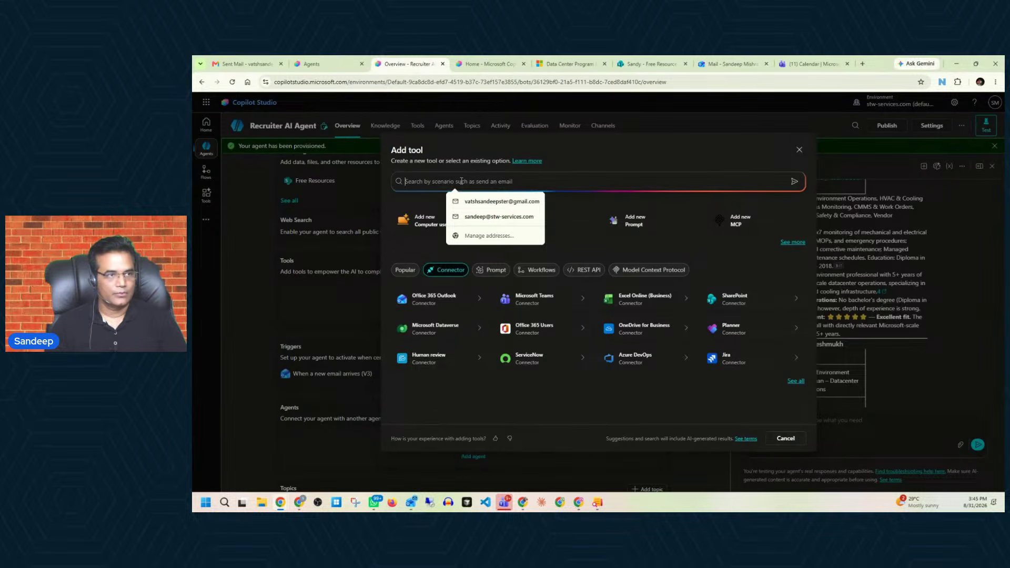
pyautogui.click(436, 299)
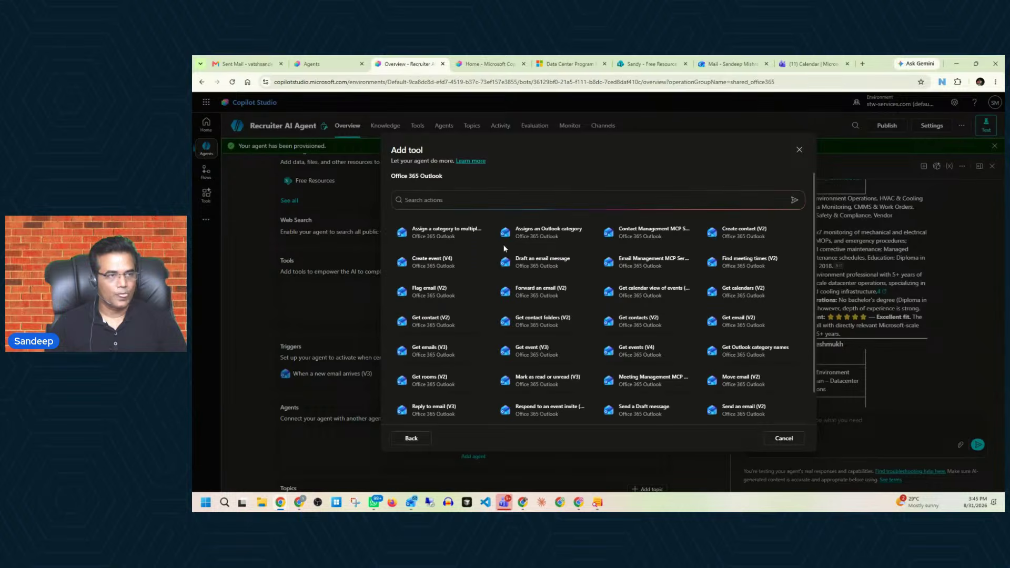
pyautogui.click(474, 199)
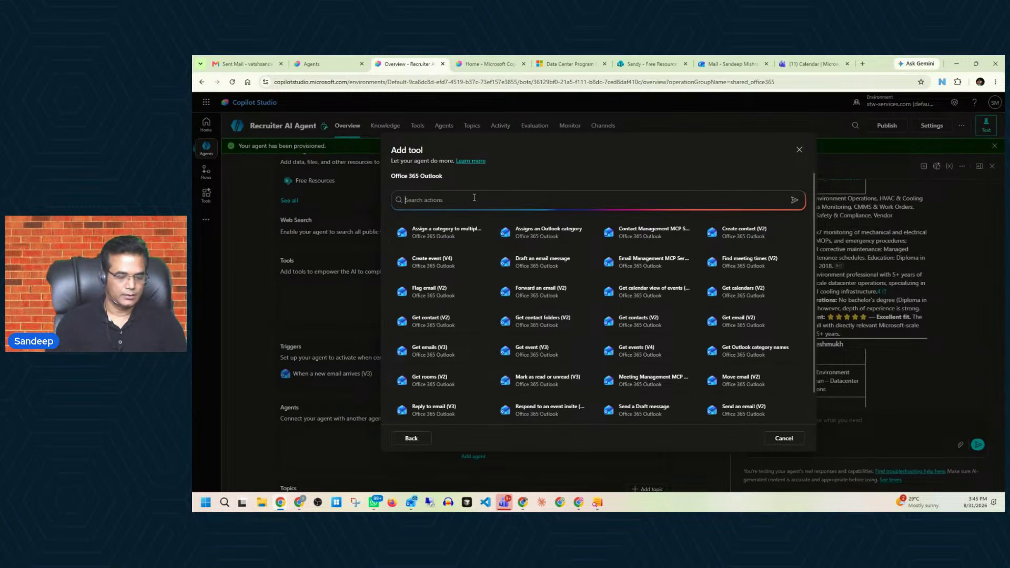
pyautogui.write('send')
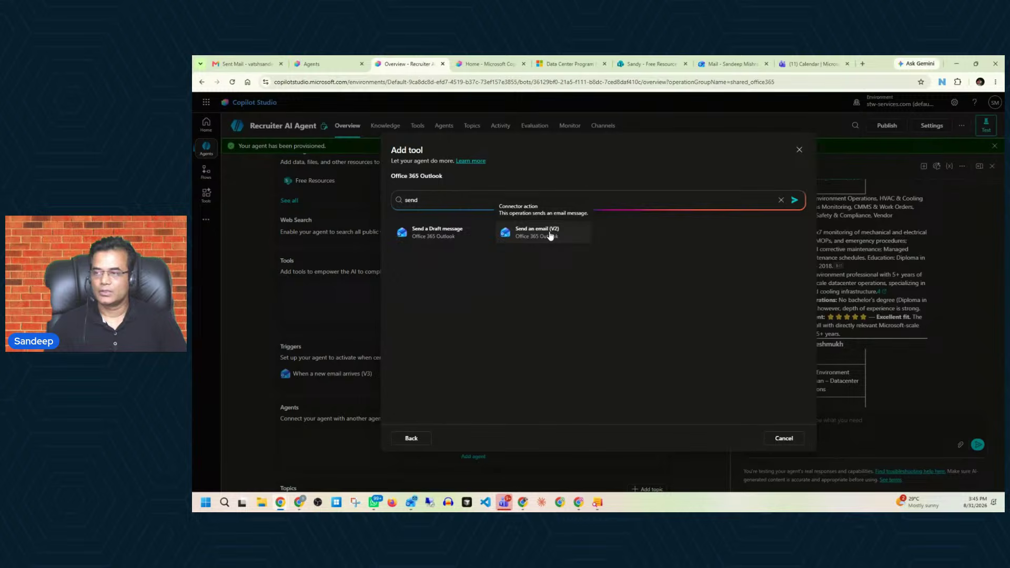
pyautogui.click(537, 240)
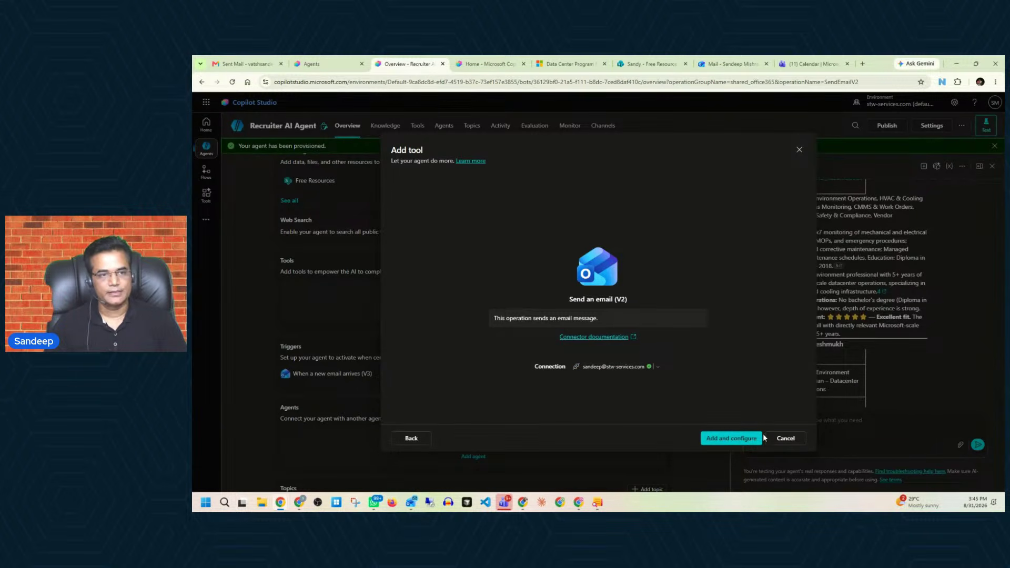
pyautogui.click(730, 440)
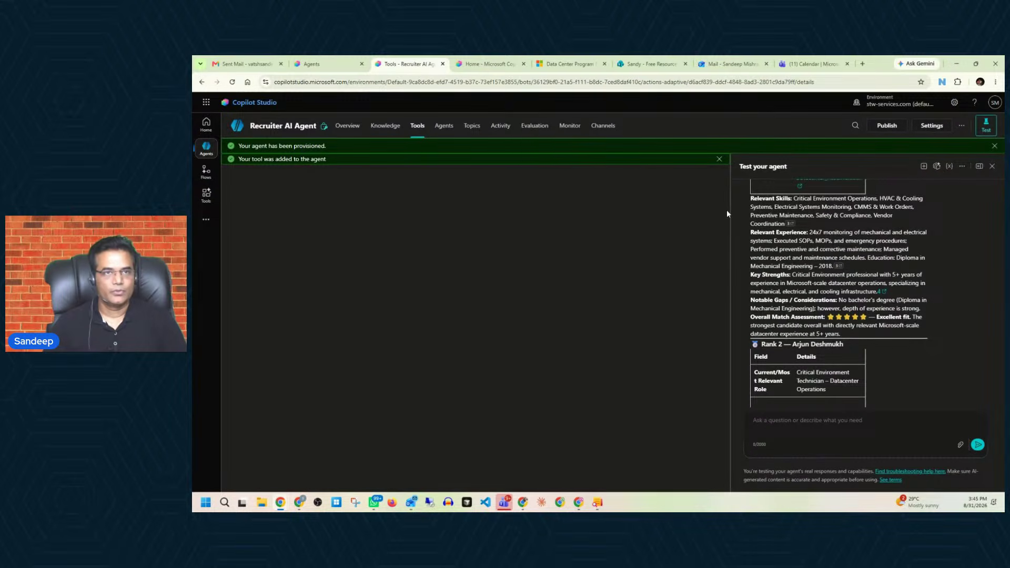
# Connect the agent's Office 365 Outlook connection in its connection settings, using the existing account, and close the settings.
pyautogui.click(936, 125)
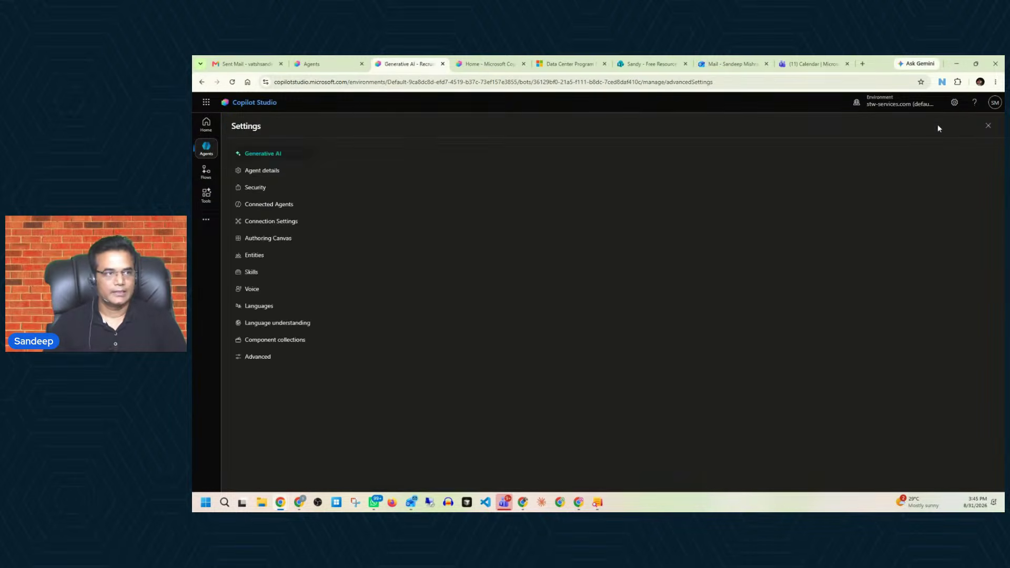
pyautogui.click(276, 221)
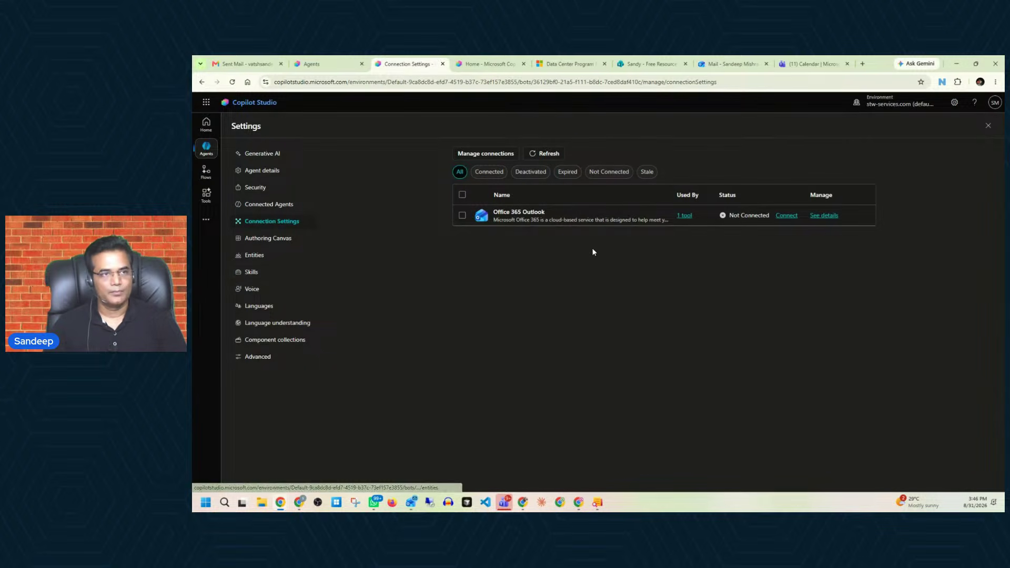
pyautogui.click(786, 216)
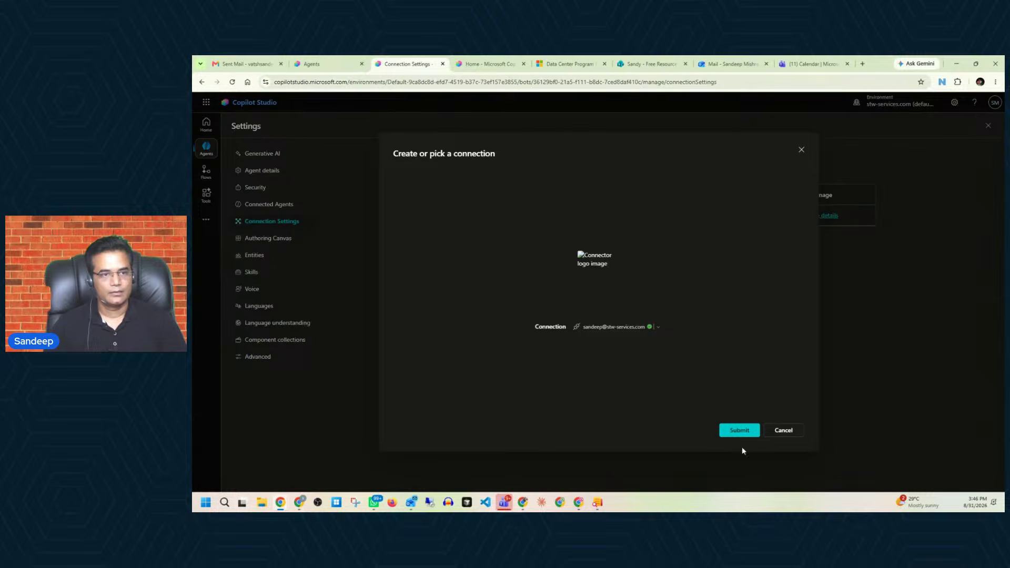
pyautogui.click(744, 430)
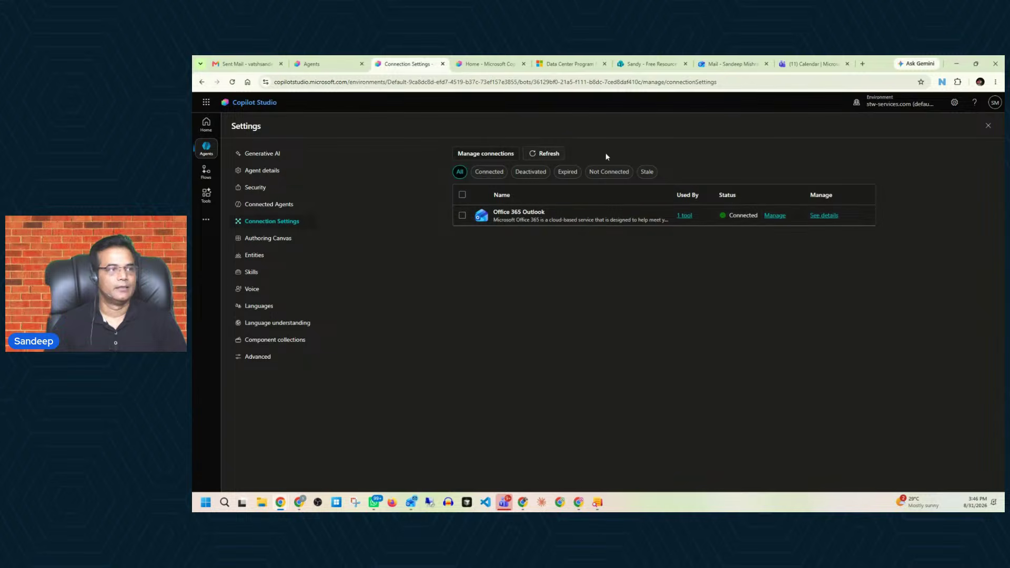
pyautogui.click(987, 126)
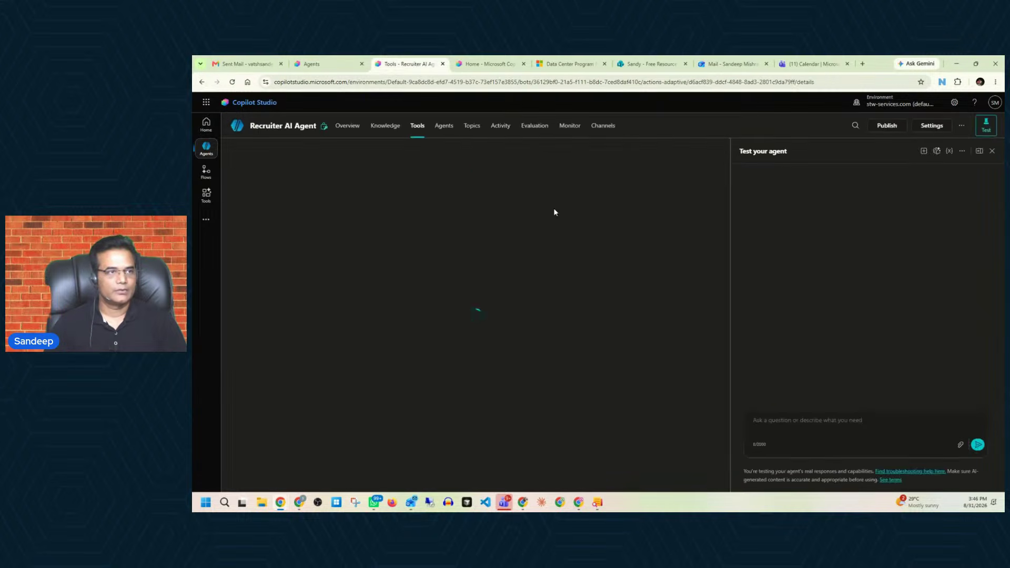
# Insert a reference to the Send an email (V2) tool after "Using the" in the agent's reply instructions, save, and review them.
pyautogui.click(347, 126)
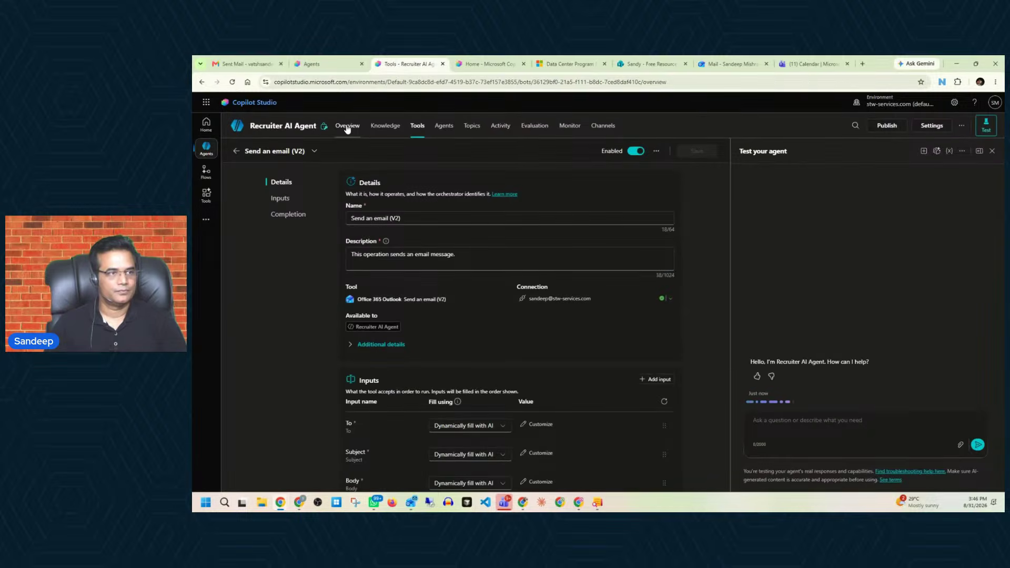
pyautogui.scroll(-3, 507, 352)
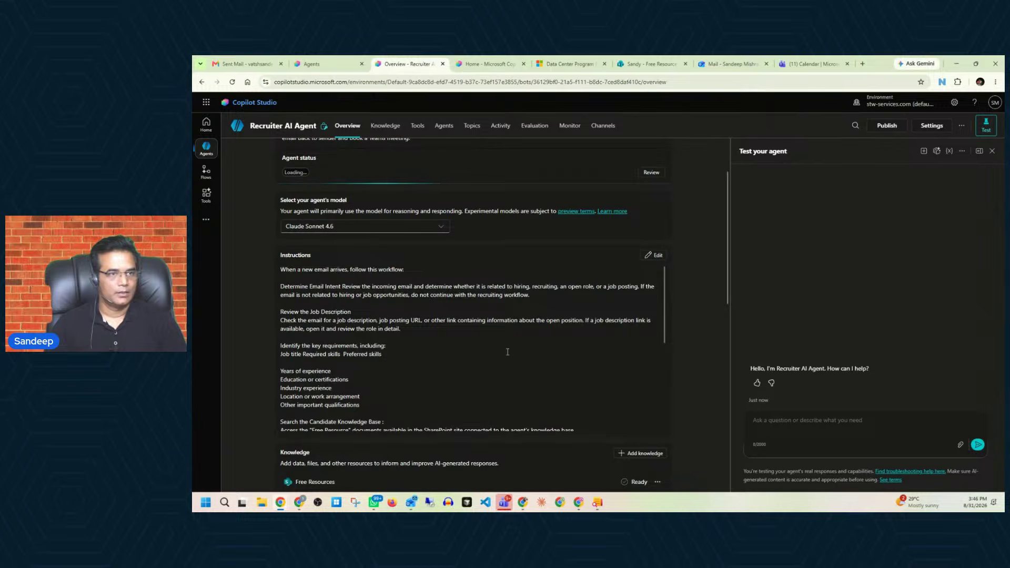
pyautogui.scroll(-3, 507, 352)
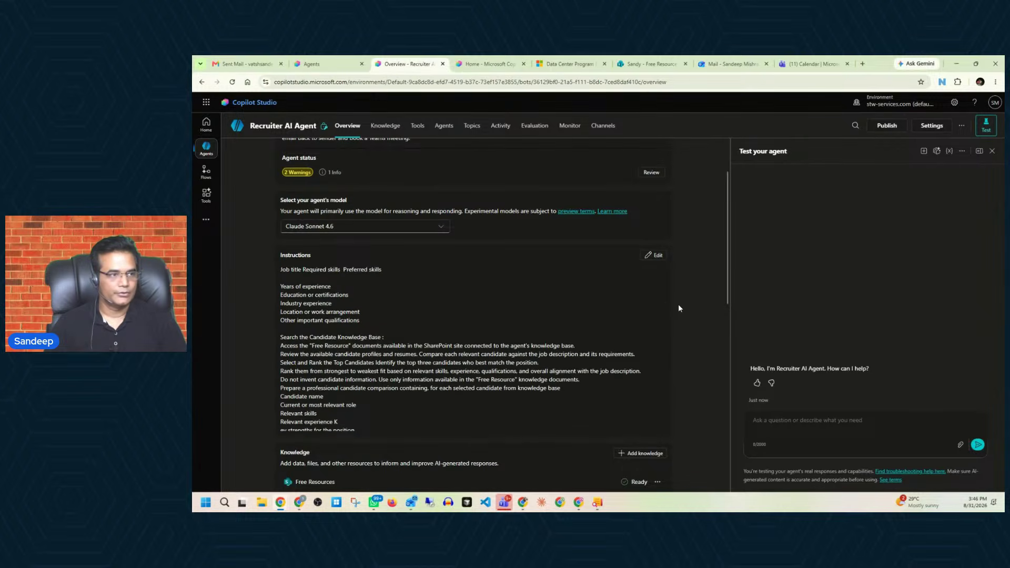
pyautogui.scroll(-3, 678, 308)
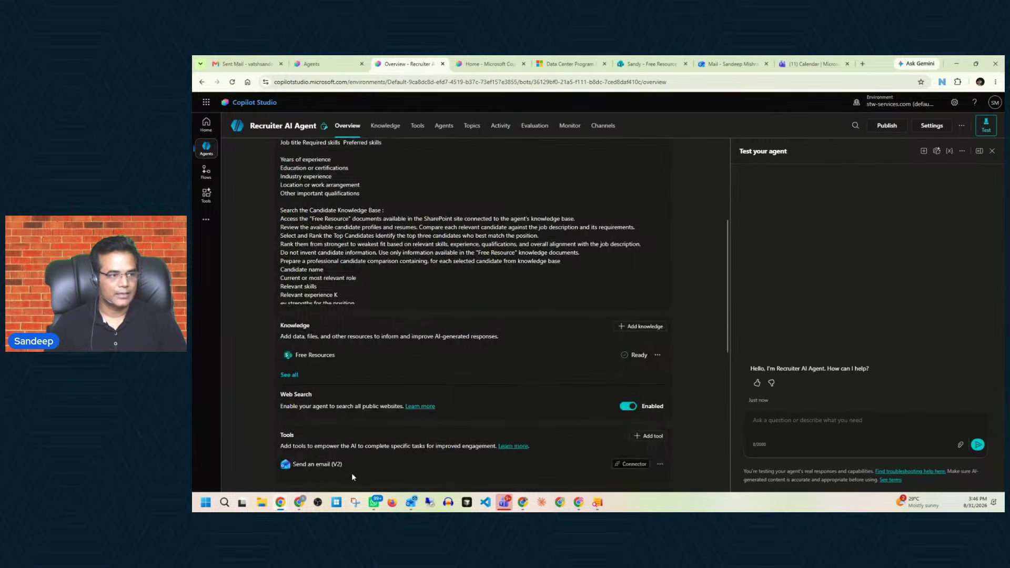
pyautogui.scroll(3, 634, 293)
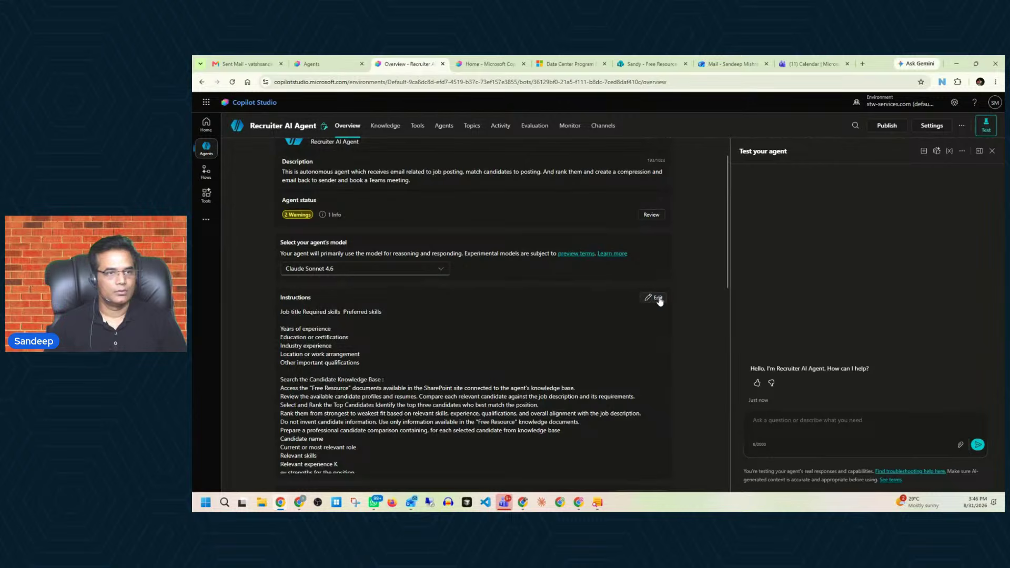
pyautogui.click(656, 298)
pyautogui.scroll(-3, 686, 290)
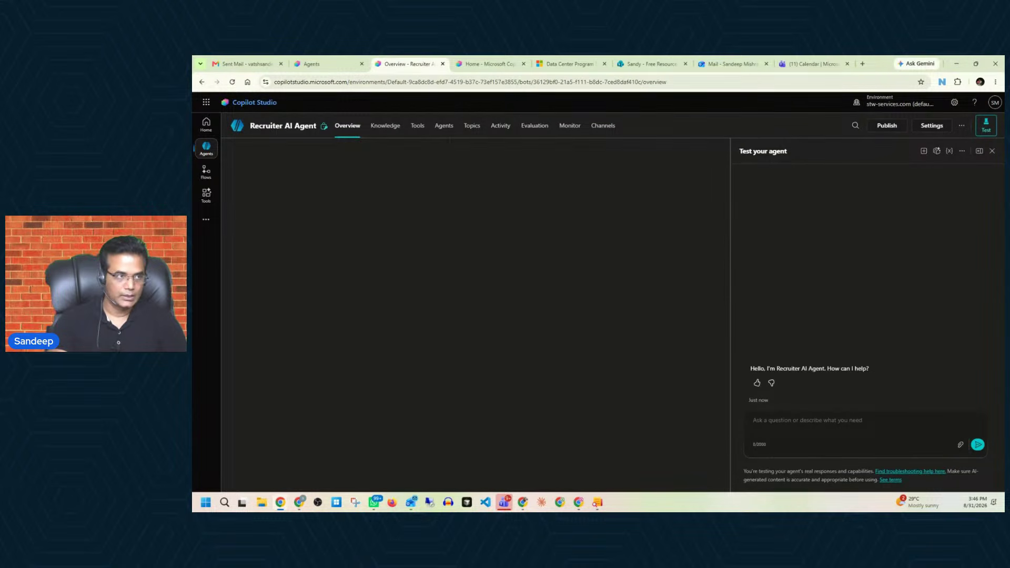
pyautogui.write('/')
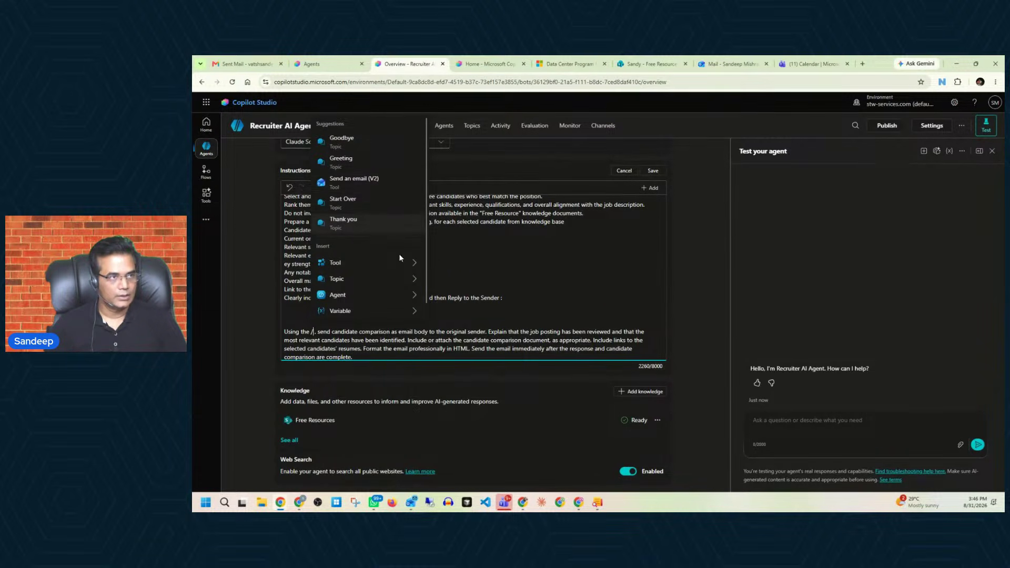
pyautogui.click(384, 179)
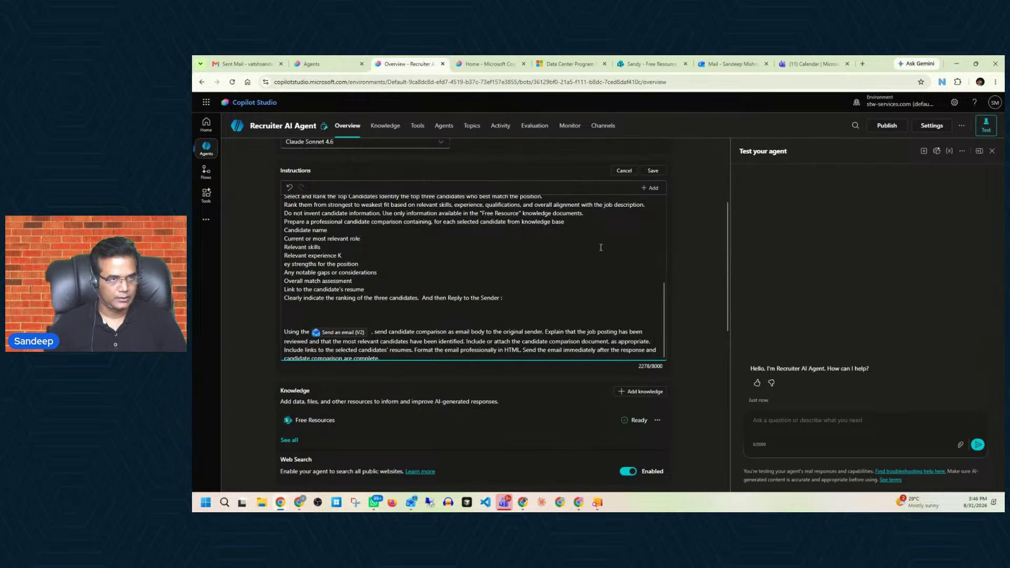
pyautogui.click(653, 171)
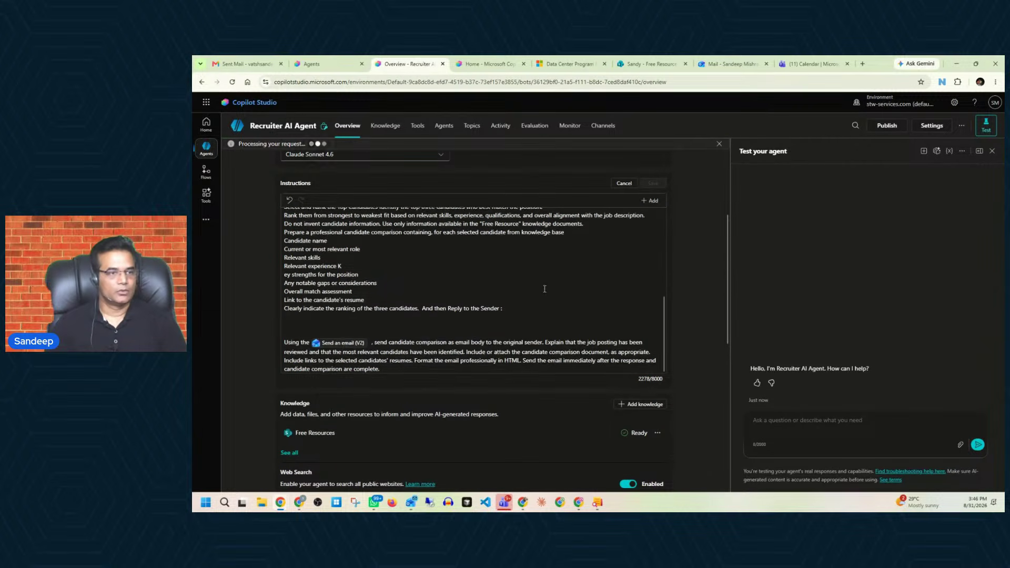
pyautogui.scroll(5, 413, 311)
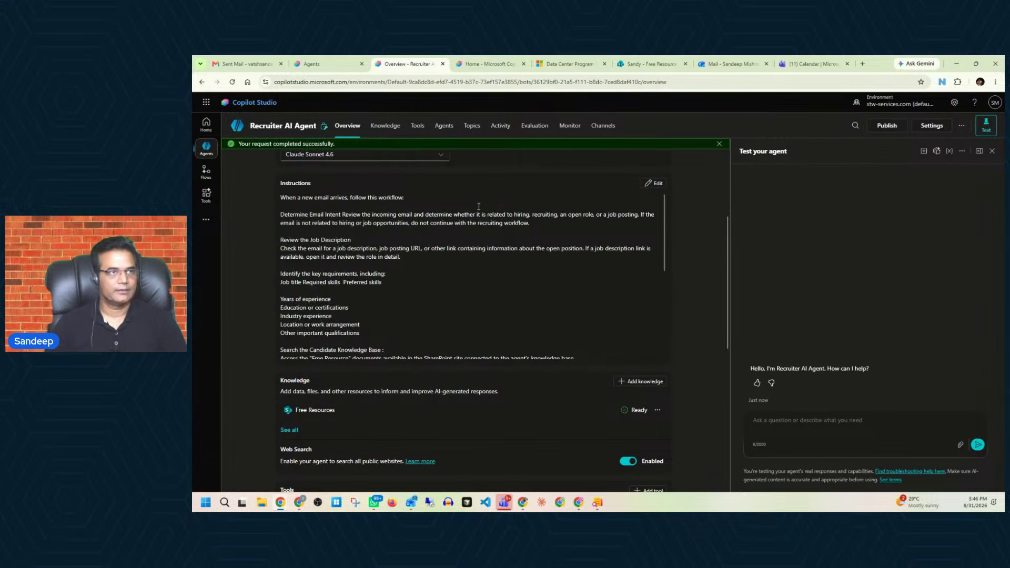
pyautogui.scroll(-3, 441, 252)
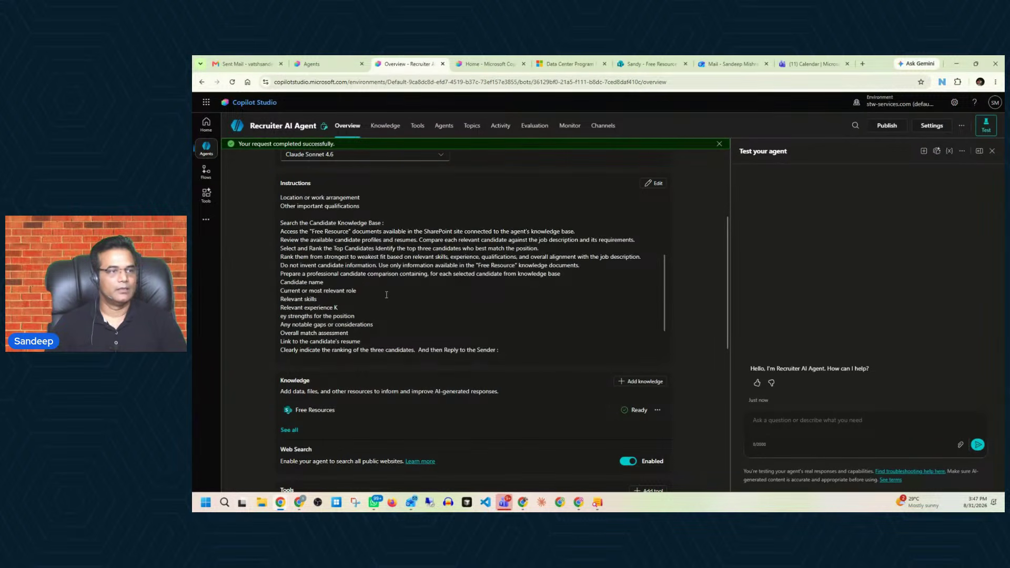
pyautogui.scroll(-5, 386, 294)
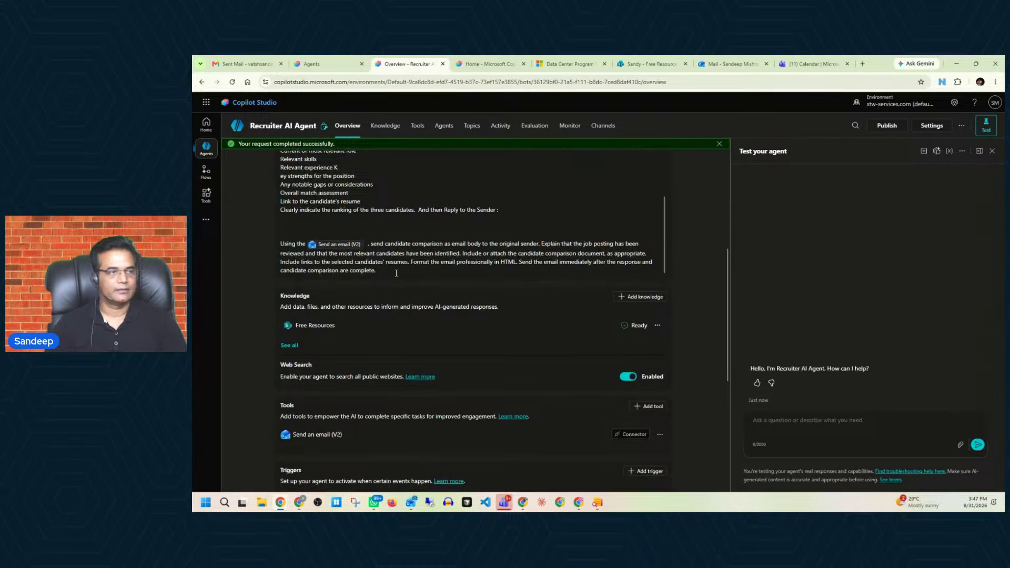
# Copy the share link of the Data Center Technician posting in Seoul, Korea, on the Microsoft careers page.
pyautogui.click(496, 65)
pyautogui.click(569, 64)
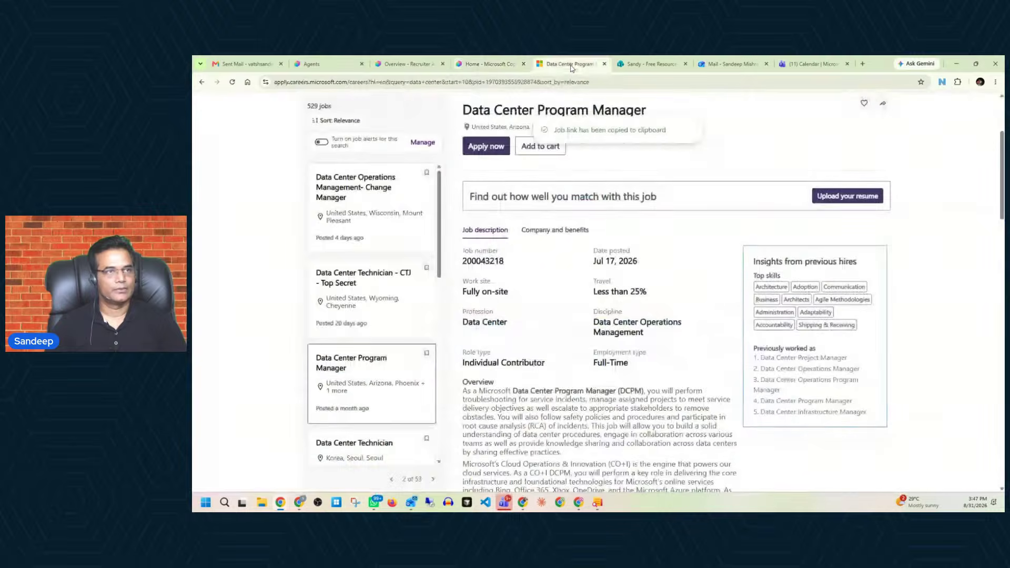
pyautogui.scroll(-2, 358, 375)
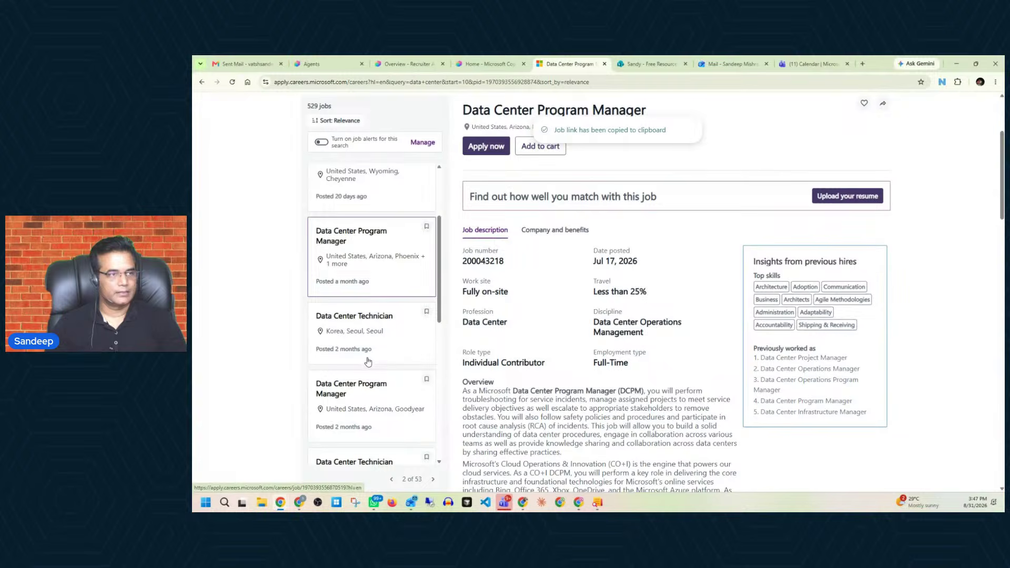
pyautogui.click(370, 346)
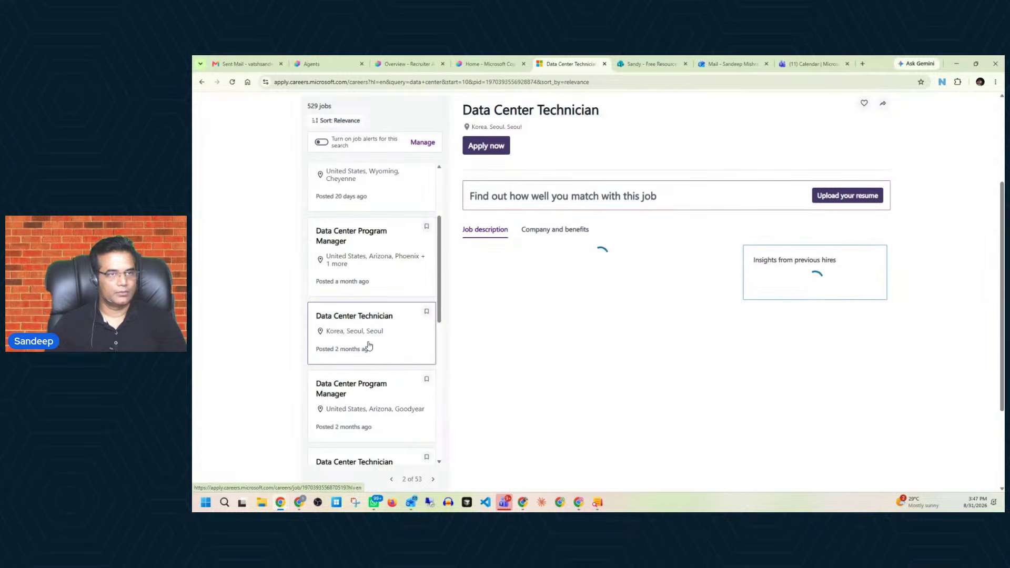
pyautogui.click(883, 104)
pyautogui.click(836, 195)
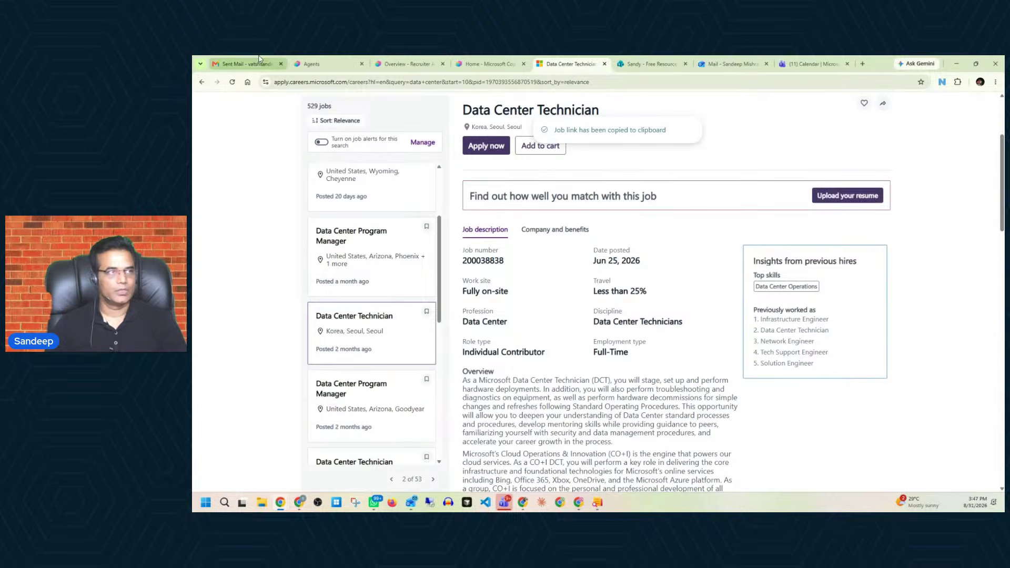
# Start a new Gmail message to the agent's stw-services.com mailbox with the subject "Job Openings".
pyautogui.click(258, 62)
pyautogui.click(238, 139)
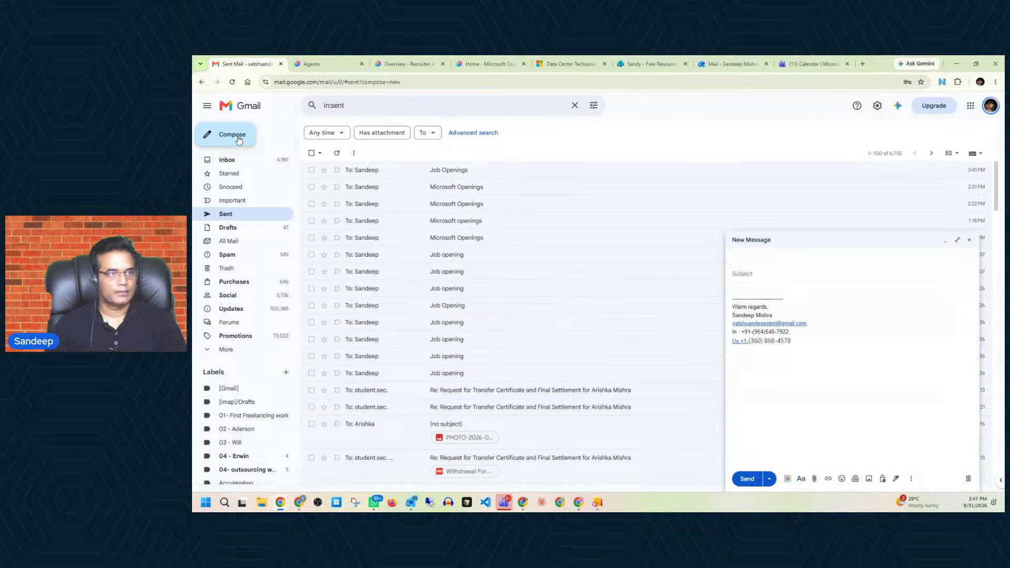
pyautogui.click(778, 256)
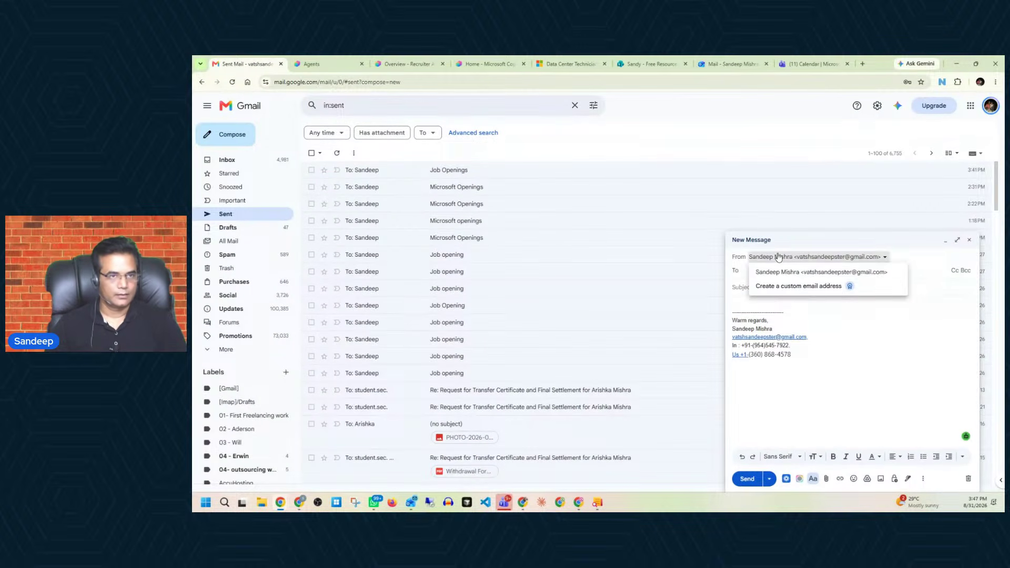
pyautogui.click(743, 271)
pyautogui.write('sand')
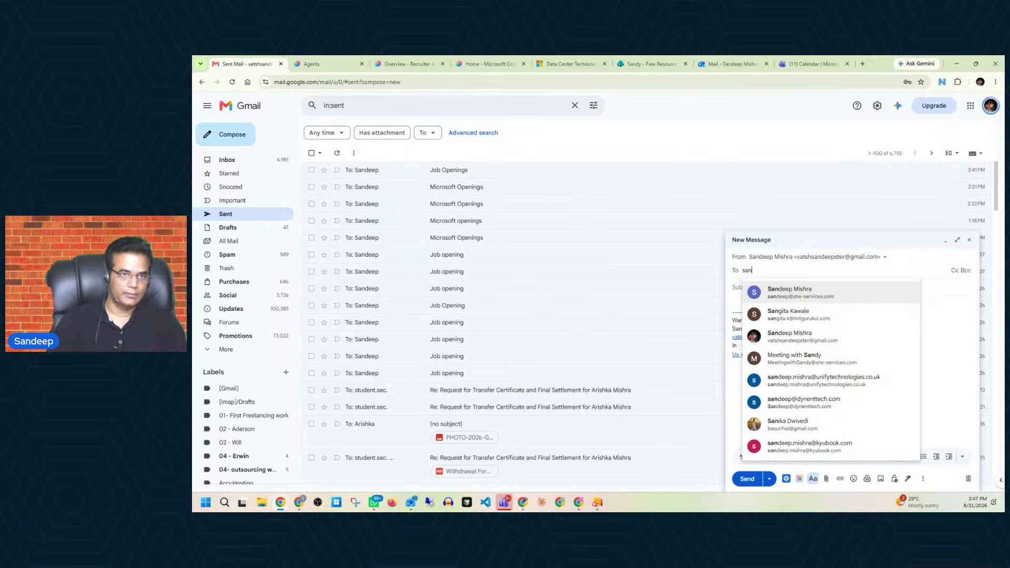
pyautogui.click(784, 297)
pyautogui.click(774, 289)
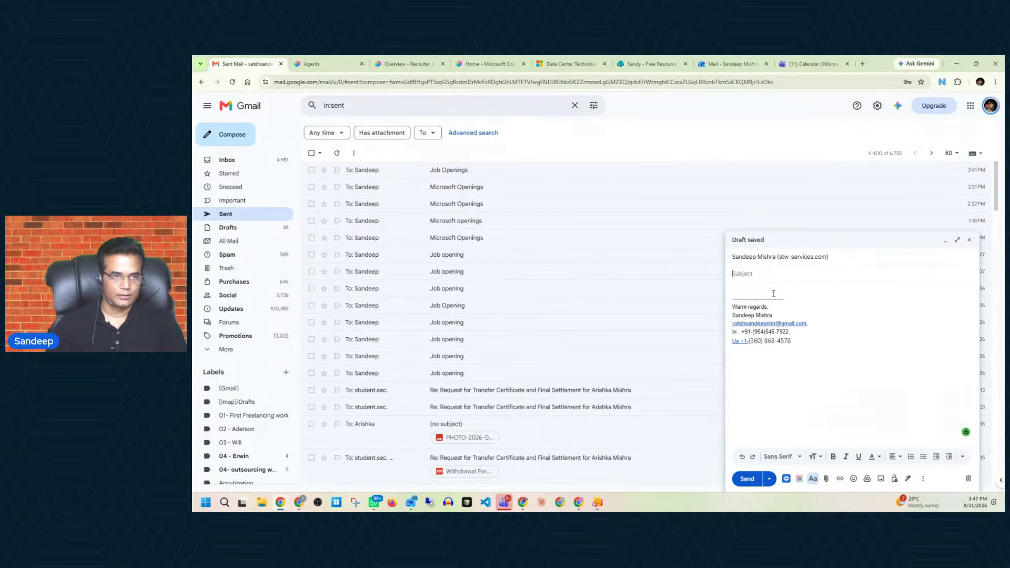
pyautogui.write('Job Openings')
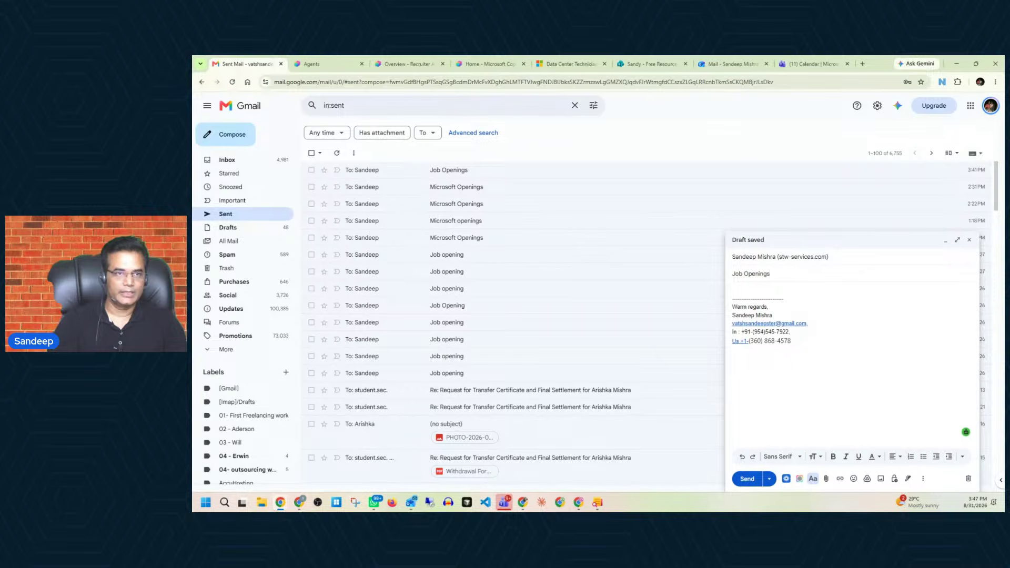
# Write the email body with a greeting, "Please provide suitable candidates for this position -" and the copied Microsoft careers job link.
pyautogui.click(754, 288)
pyautogui.write('Hi Sandeep')
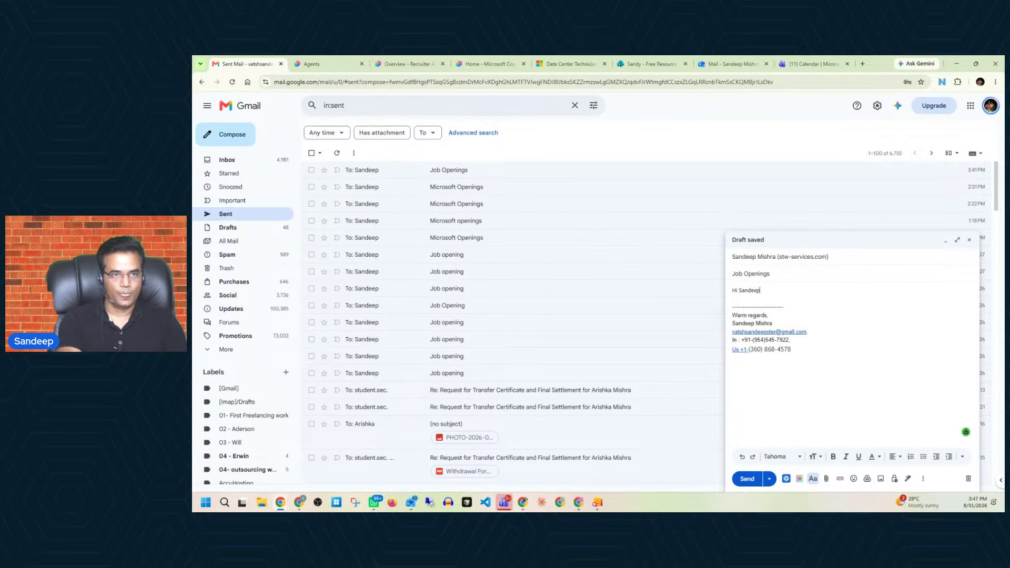
pyautogui.write(',')
pyautogui.press('Return')
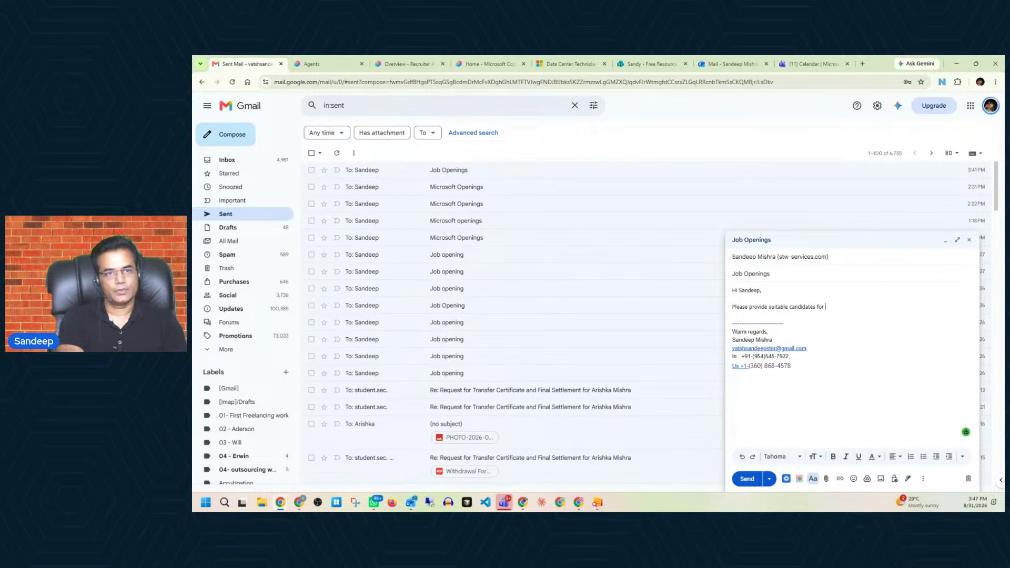
pyautogui.write('this posi')
pyautogui.press('Tab')
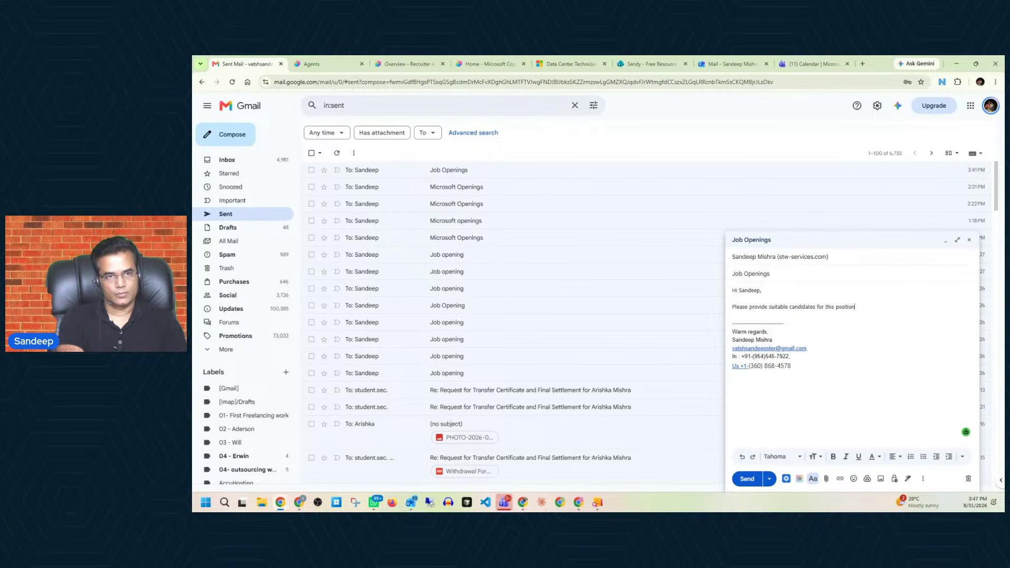
pyautogui.write('-')
pyautogui.press('Return')
pyautogui.hotkey('ctrl', 'v')
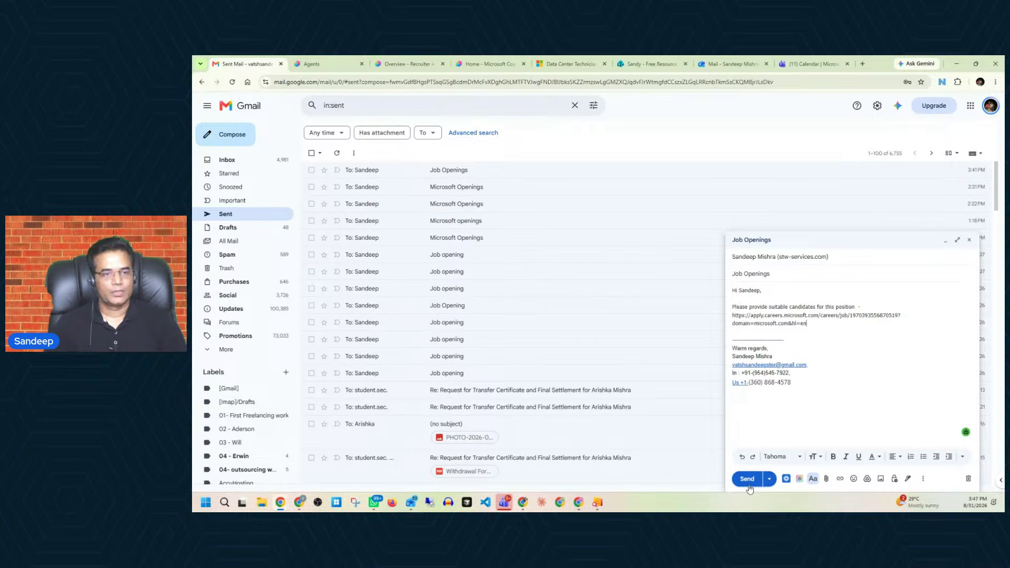
# Switch to Copilot Studio and check the Recruiter AI Agent's test pane, hiding and showing it again.
pyautogui.click(416, 65)
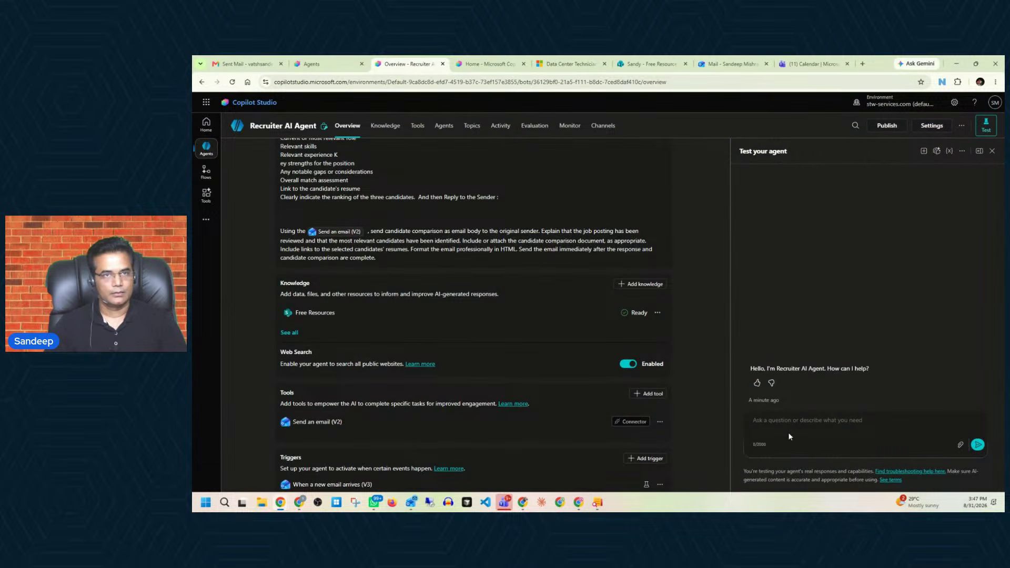
pyautogui.click(985, 126)
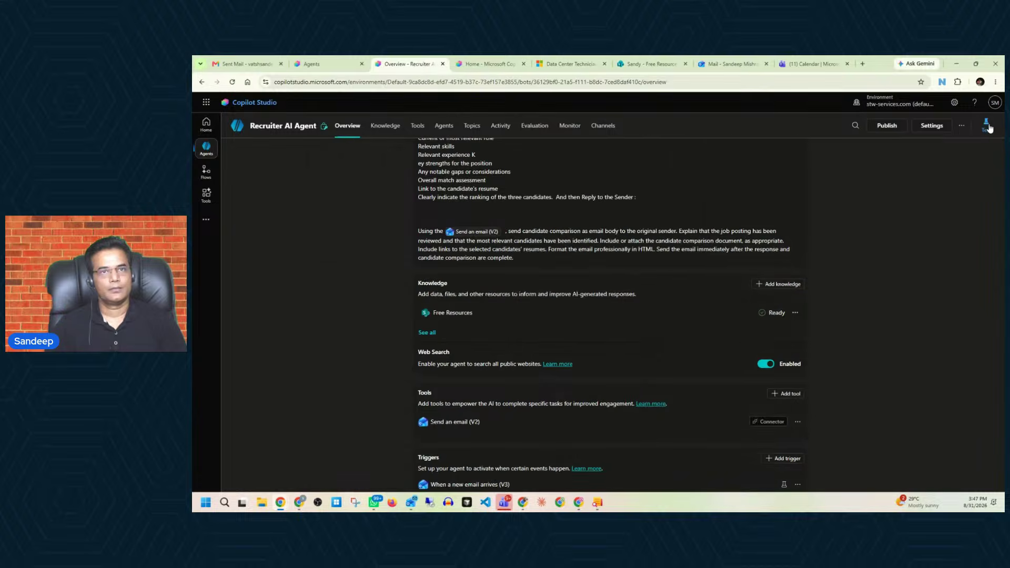
pyautogui.click(985, 126)
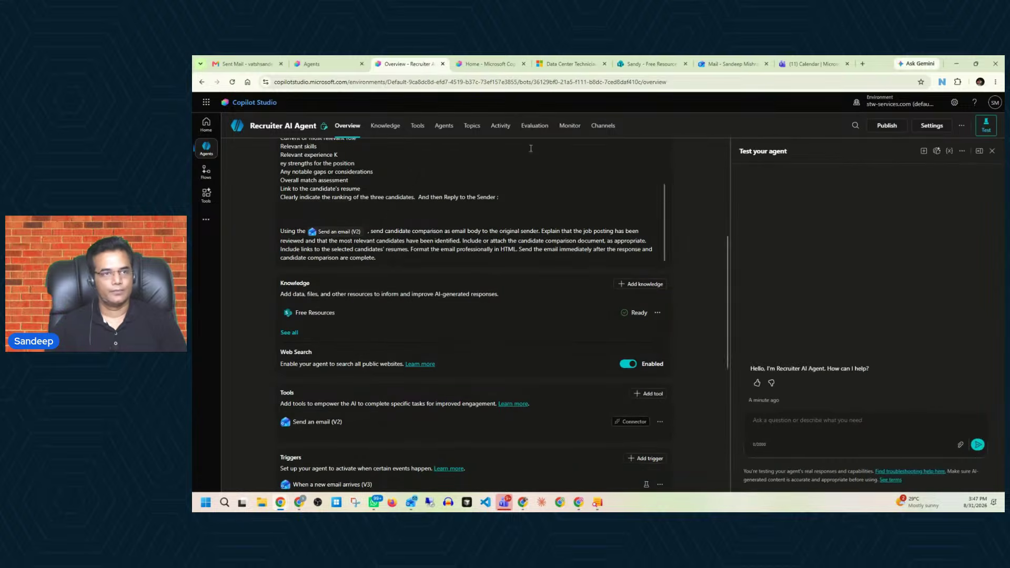
# Send the "Job Openings" message from Gmail, and refresh the Outlook inbox to check for its arrival.
pyautogui.click(247, 64)
pyautogui.click(745, 478)
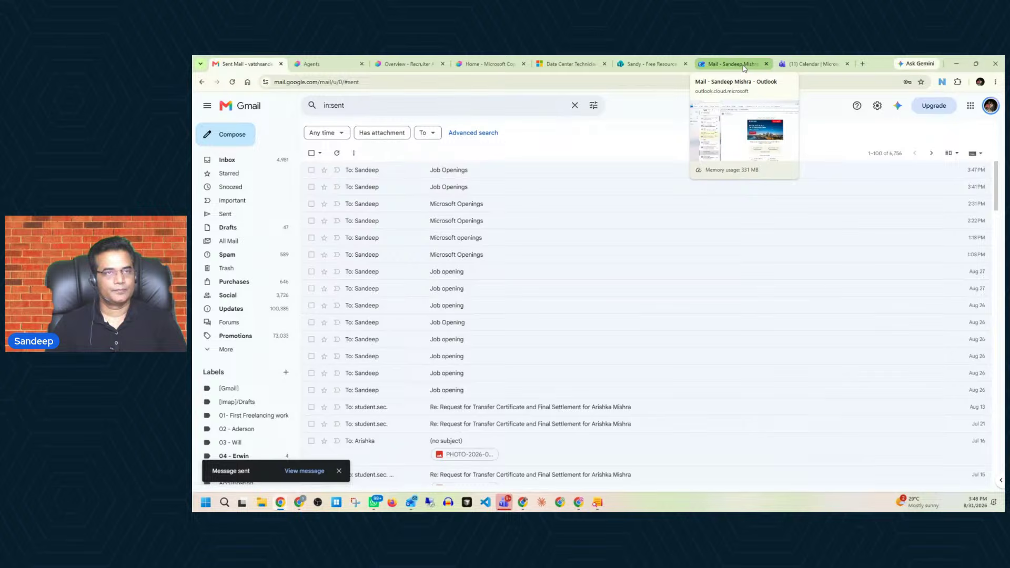
pyautogui.click(744, 66)
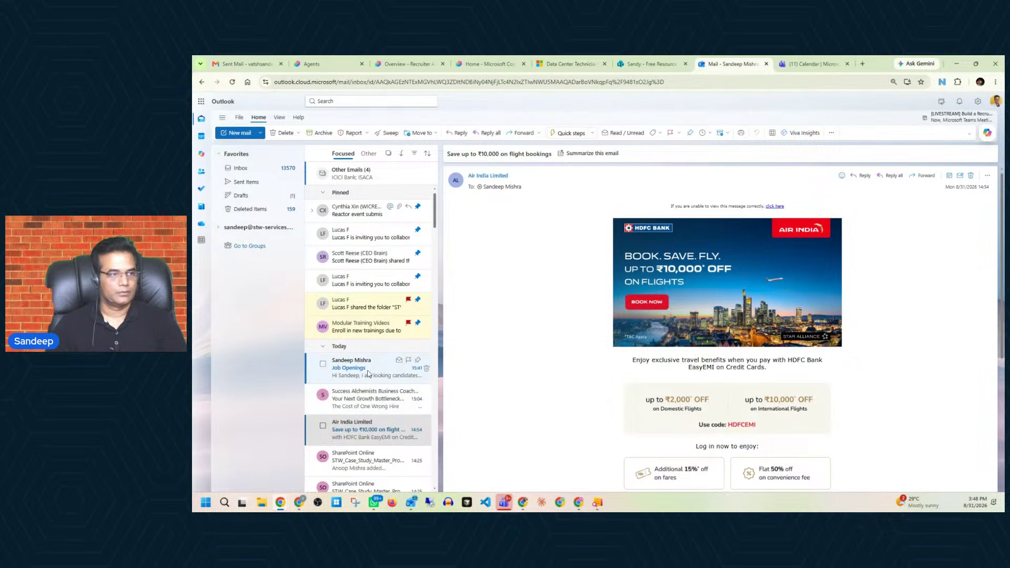
pyautogui.click(232, 82)
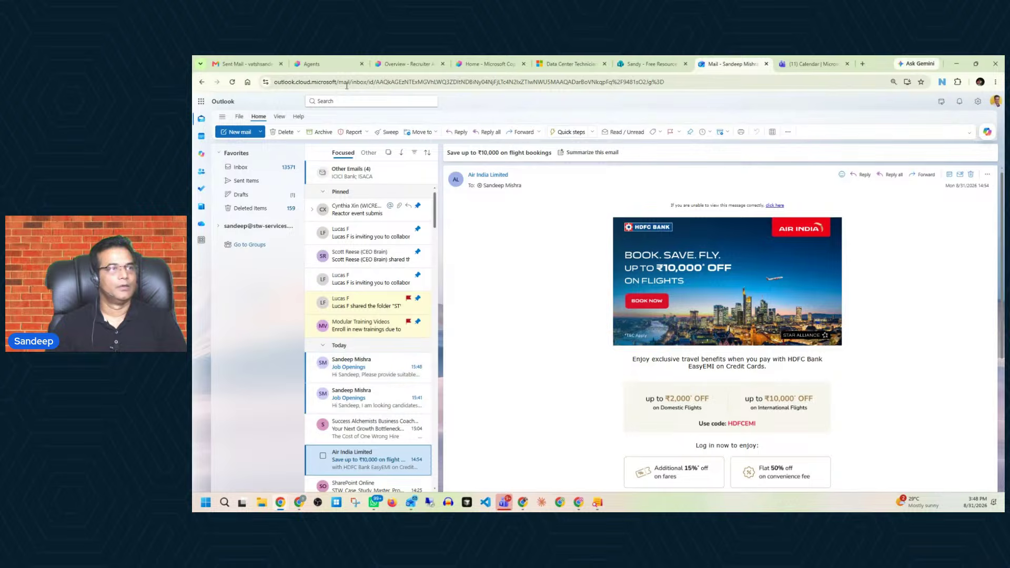
# Switch to the Recruiter AI Agent in Copilot Studio and open the test for its When a new email arrives (V3) trigger.
pyautogui.click(313, 64)
pyautogui.click(409, 63)
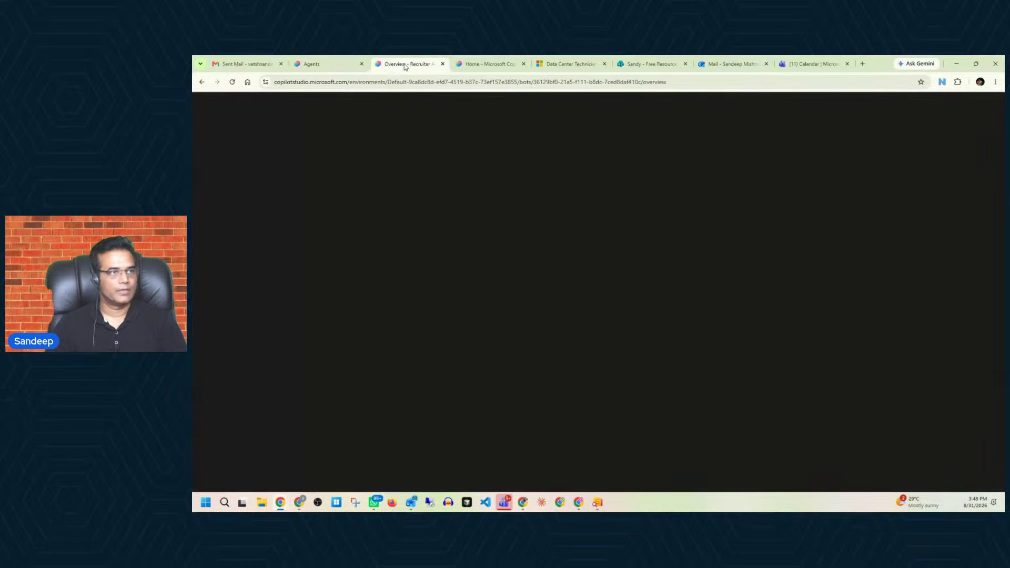
pyautogui.scroll(-2, 589, 322)
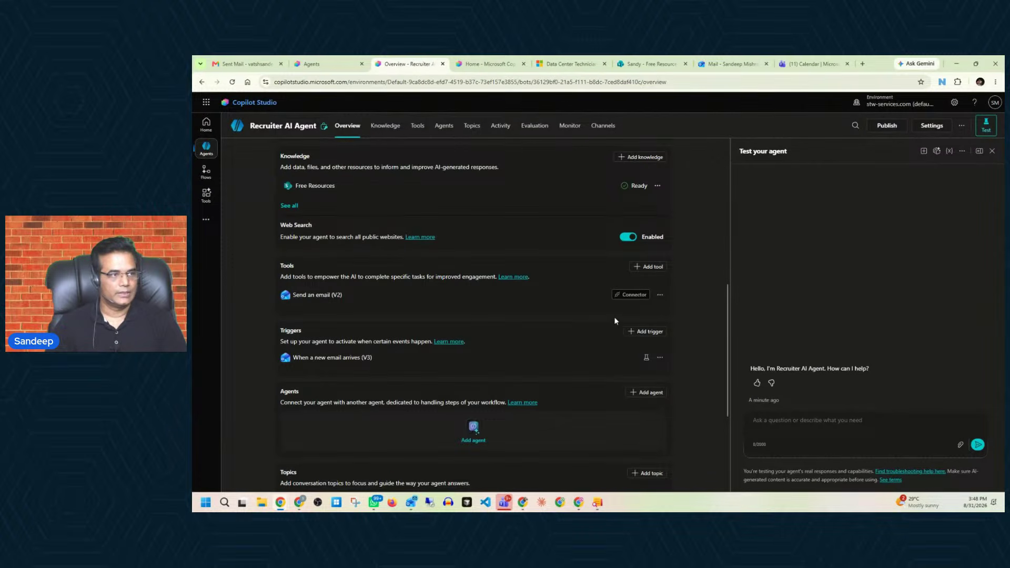
pyautogui.click(647, 357)
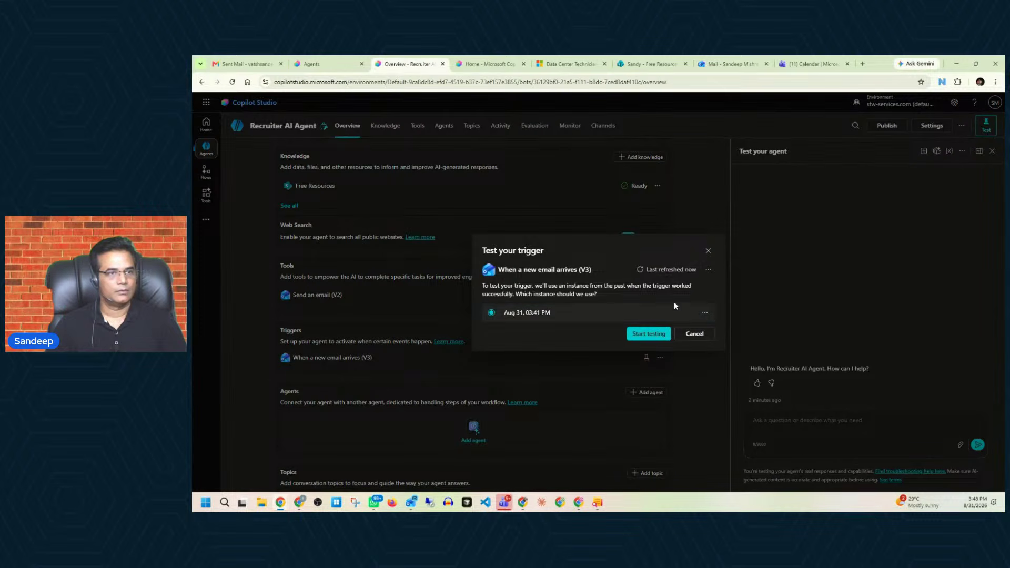
# Refresh the trigger's run instances, start testing with the Aug 31, 03:41 PM instance, and expand the test view to the activity map.
pyautogui.click(678, 270)
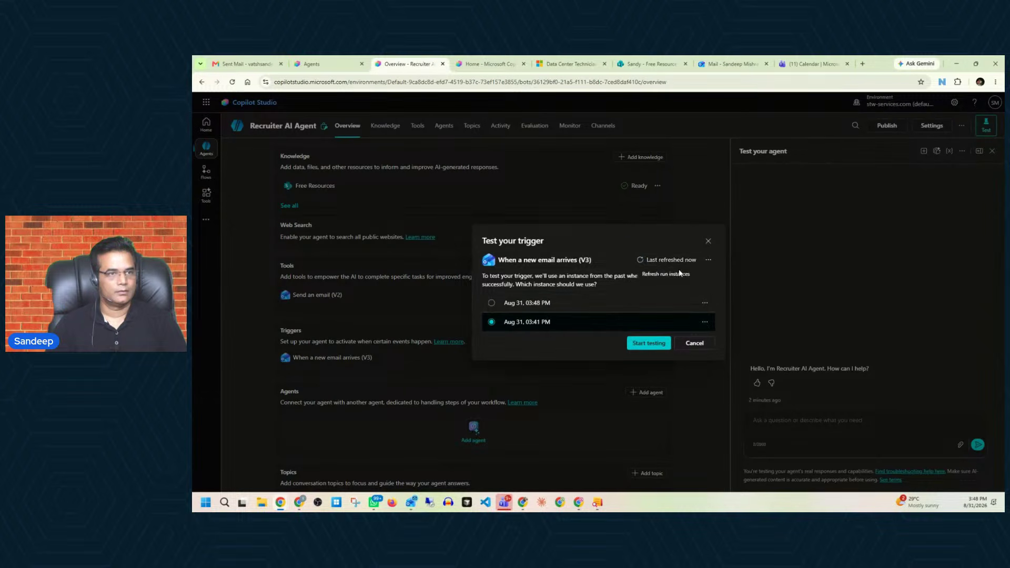
pyautogui.click(641, 344)
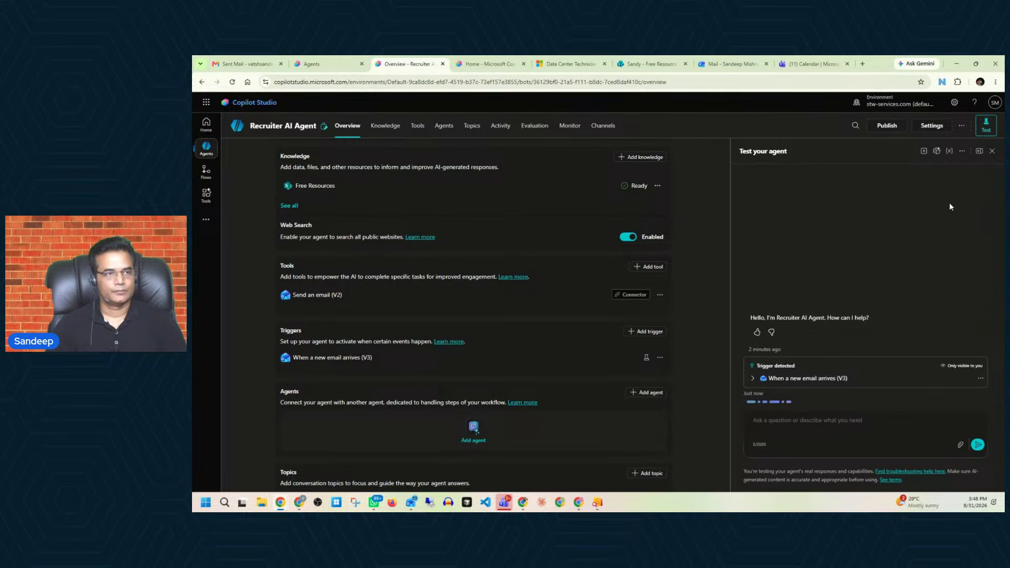
pyautogui.click(978, 156)
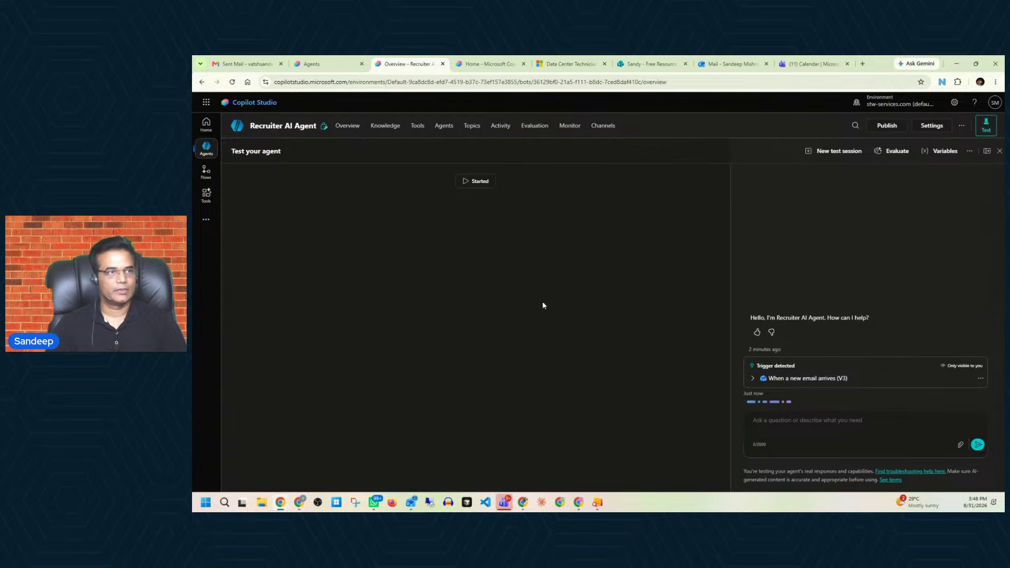
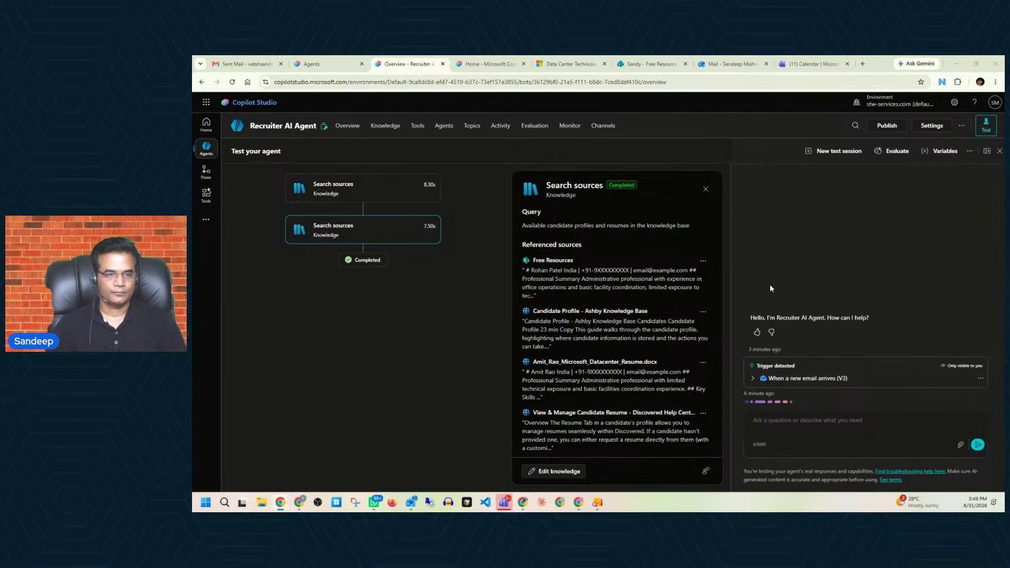
# Examine the referenced sources of the second Search sources step in the test run's activity map.
pyautogui.scroll(-10, 652, 327)
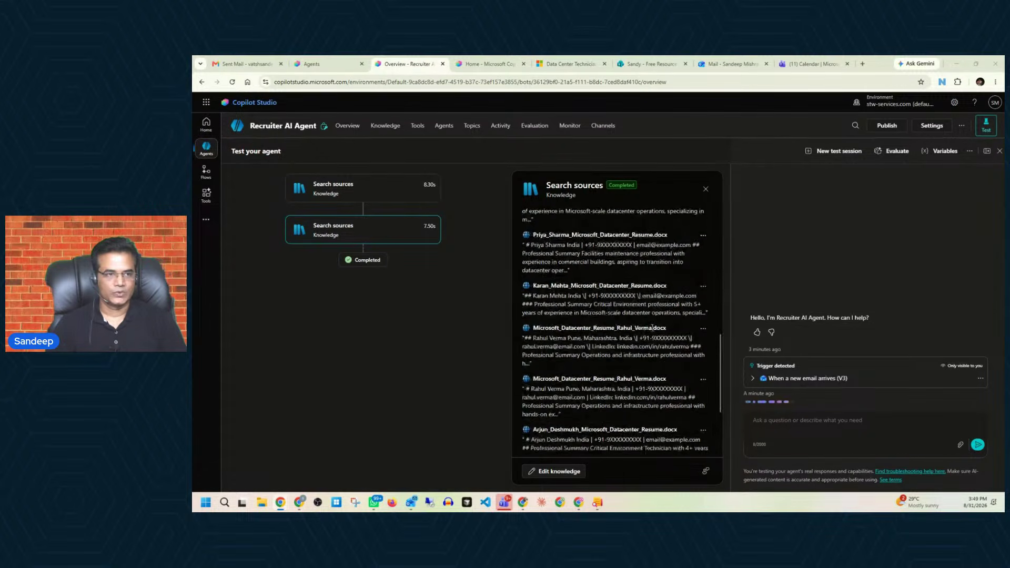
pyautogui.scroll(6, 652, 327)
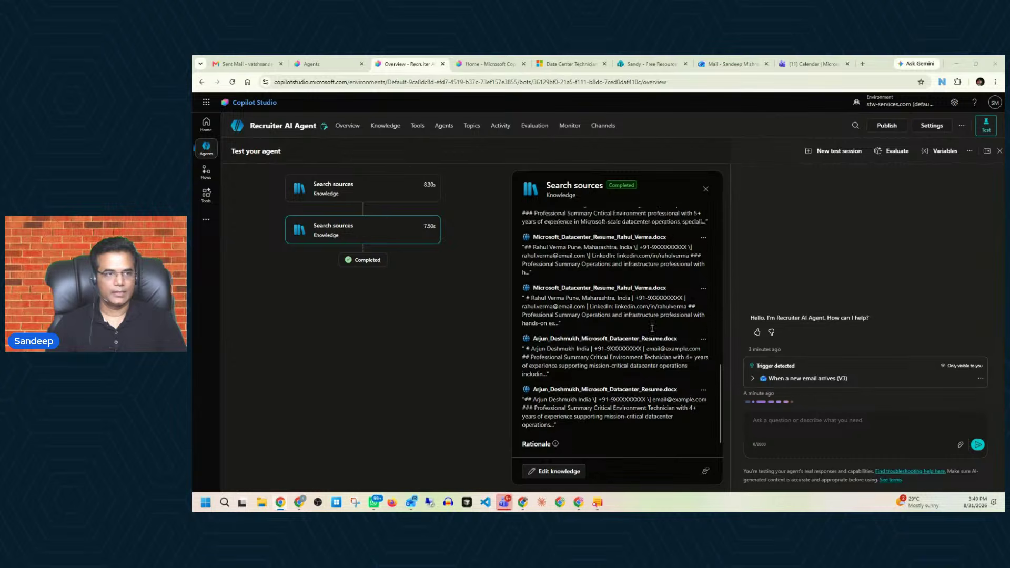
pyautogui.scroll(3, 652, 328)
pyautogui.scroll(-10, 652, 328)
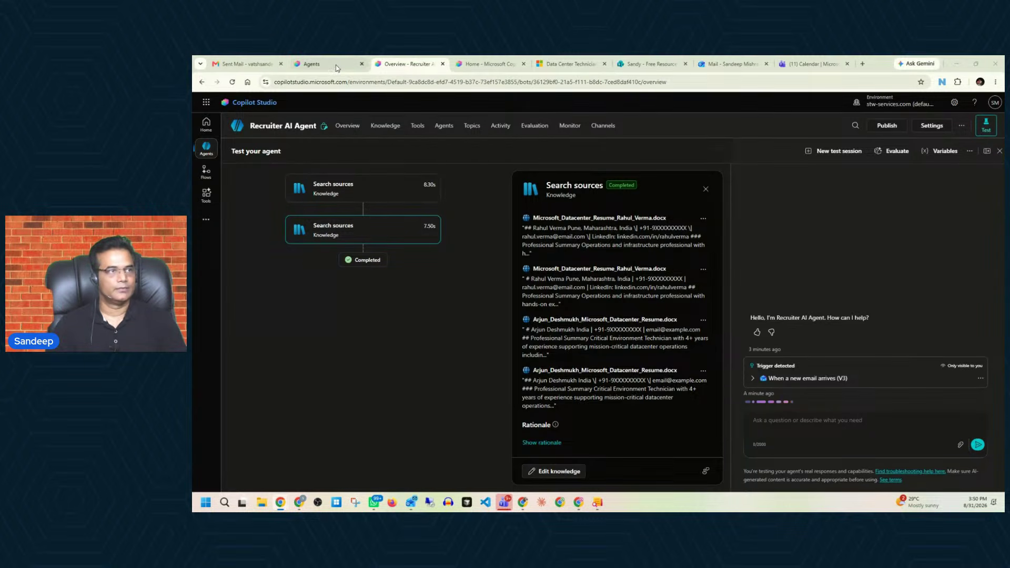
# Open Recruiter AI Agent from the agents list in a separate tab and review its instructions, tools, trigger and available models.
pyautogui.click(313, 64)
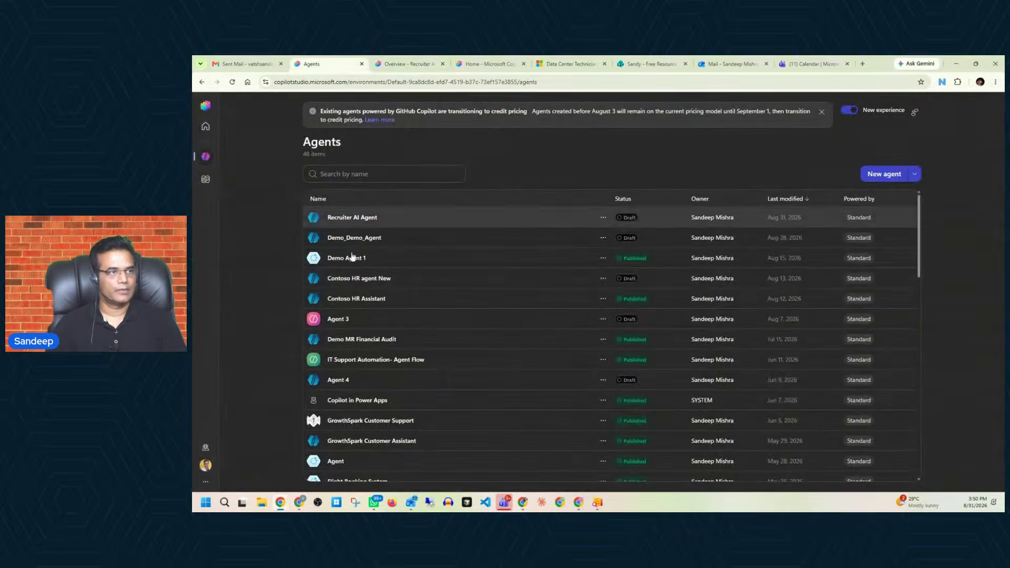
pyautogui.click(349, 217)
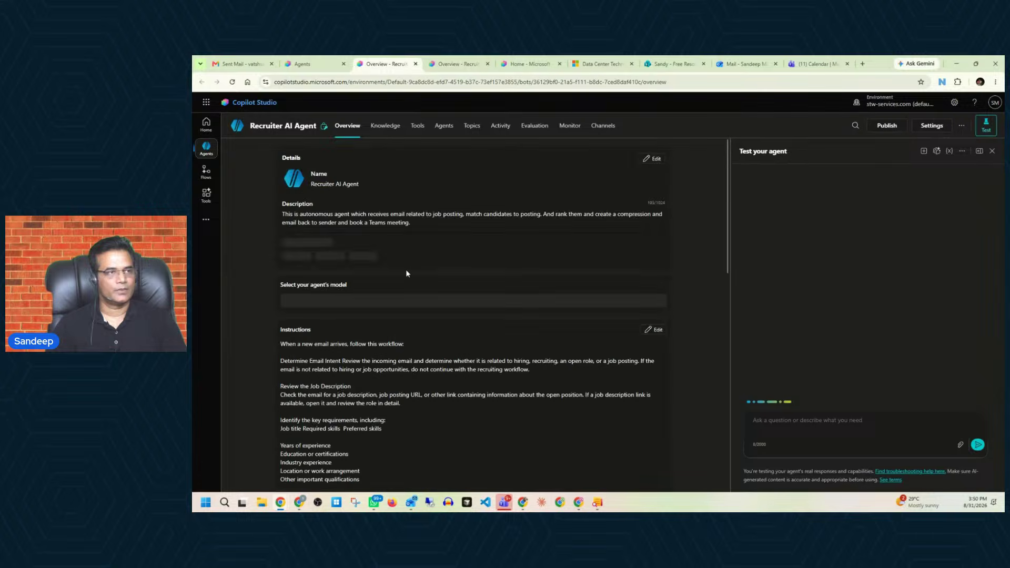
pyautogui.scroll(-3, 421, 342)
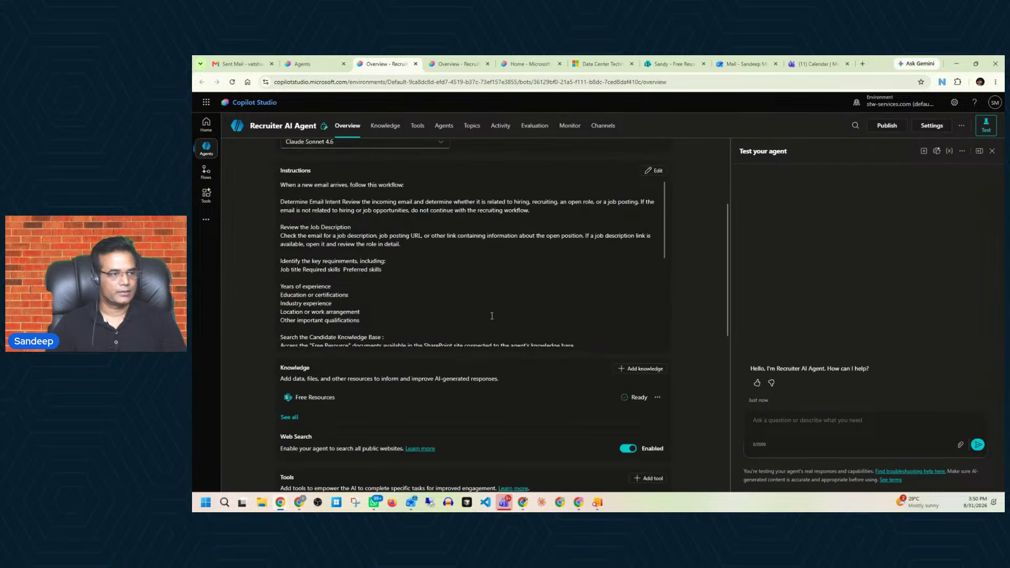
pyautogui.scroll(-3, 437, 377)
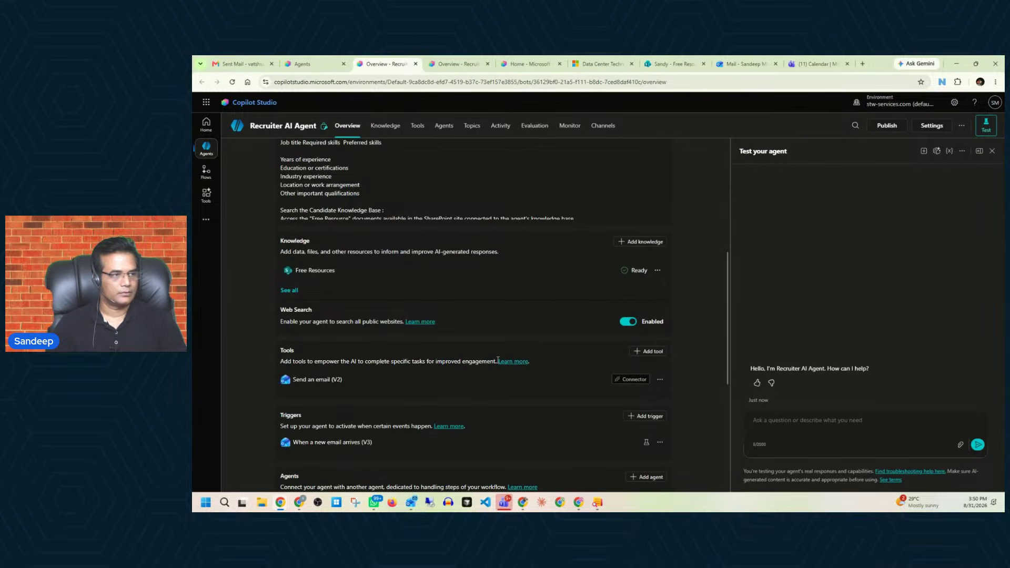
pyautogui.scroll(6, 498, 361)
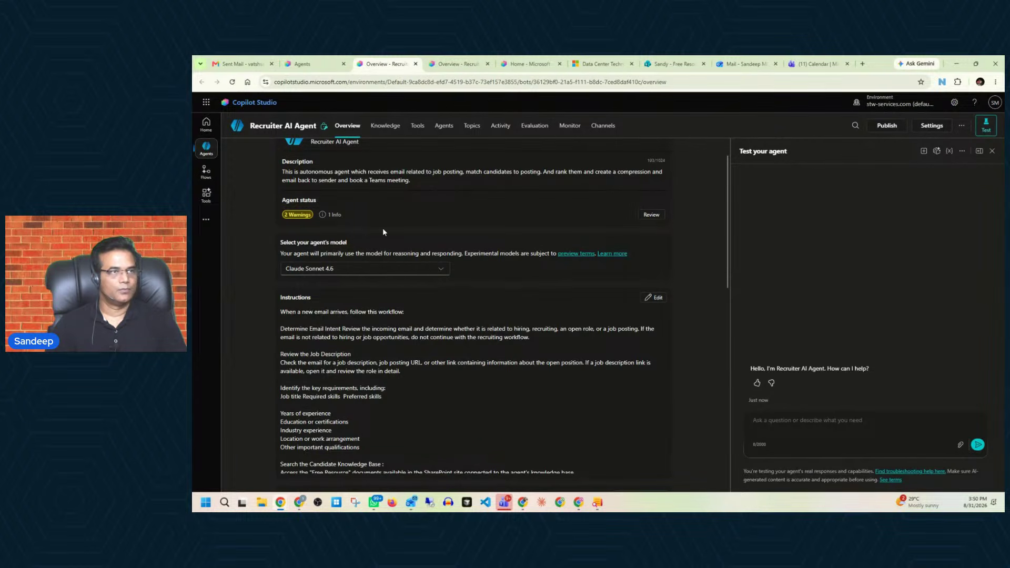
pyautogui.click(442, 271)
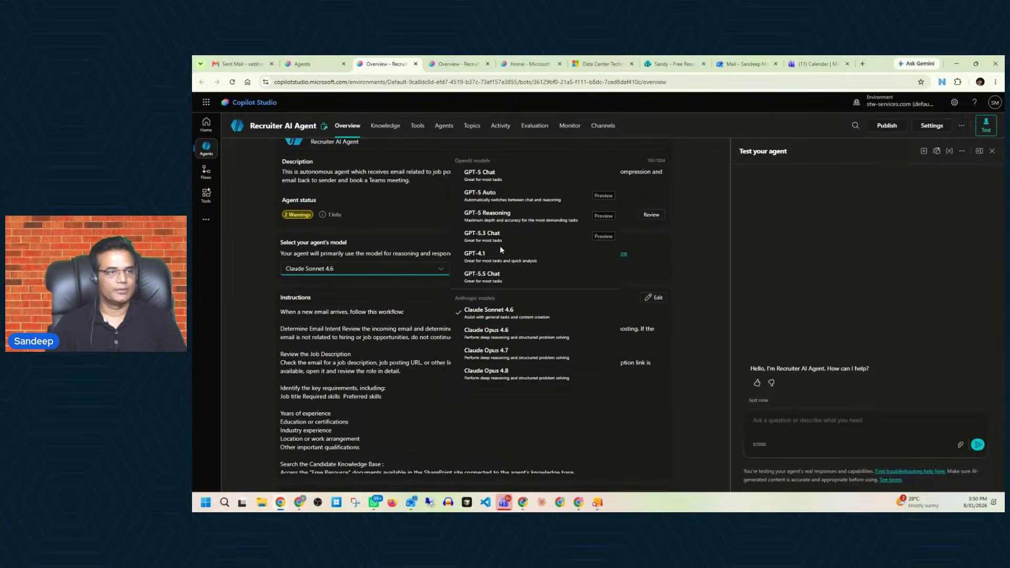
pyautogui.click(251, 243)
# Return to the running test and examine the recipient, subject and body inputs of the Send an email (V2) action.
pyautogui.click(454, 66)
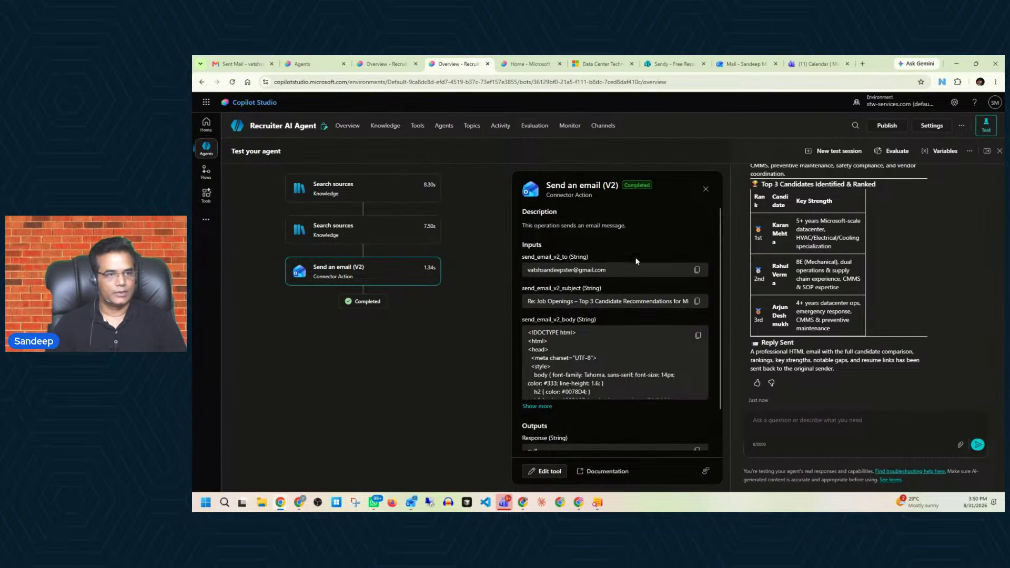
pyautogui.scroll(-1, 597, 290)
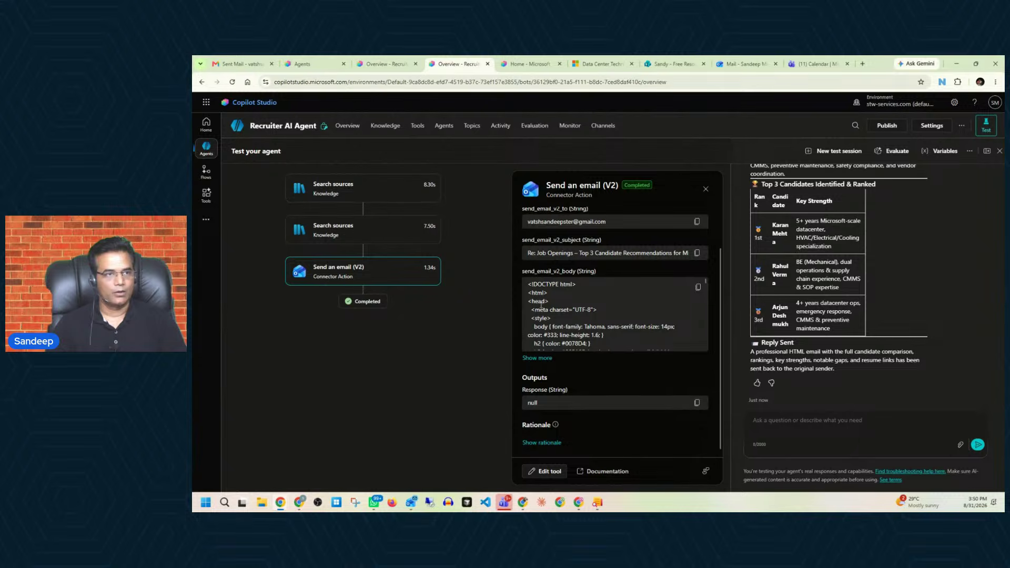
pyautogui.scroll(-3, 603, 319)
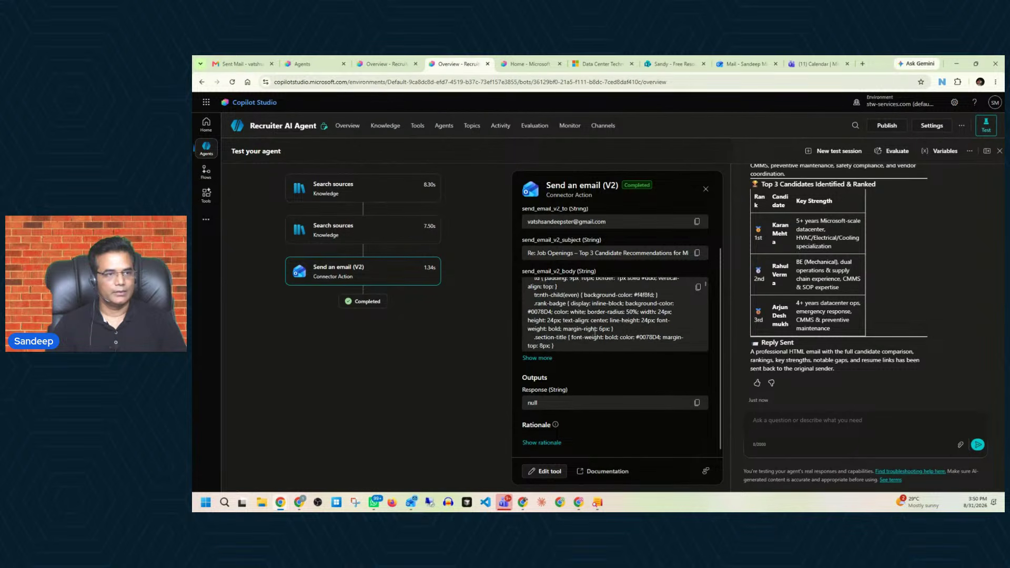
pyautogui.scroll(1, 577, 366)
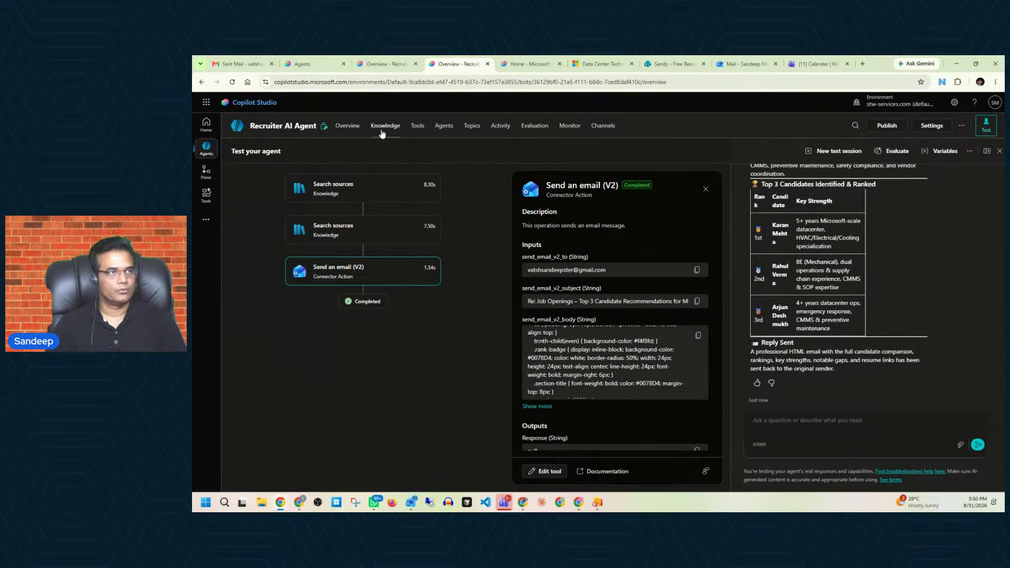
# Switch to the Gmail inbox, open the newest Job Openings reply, and read the candidate recommendations through the Summary Ranking.
pyautogui.click(241, 63)
pyautogui.click(239, 160)
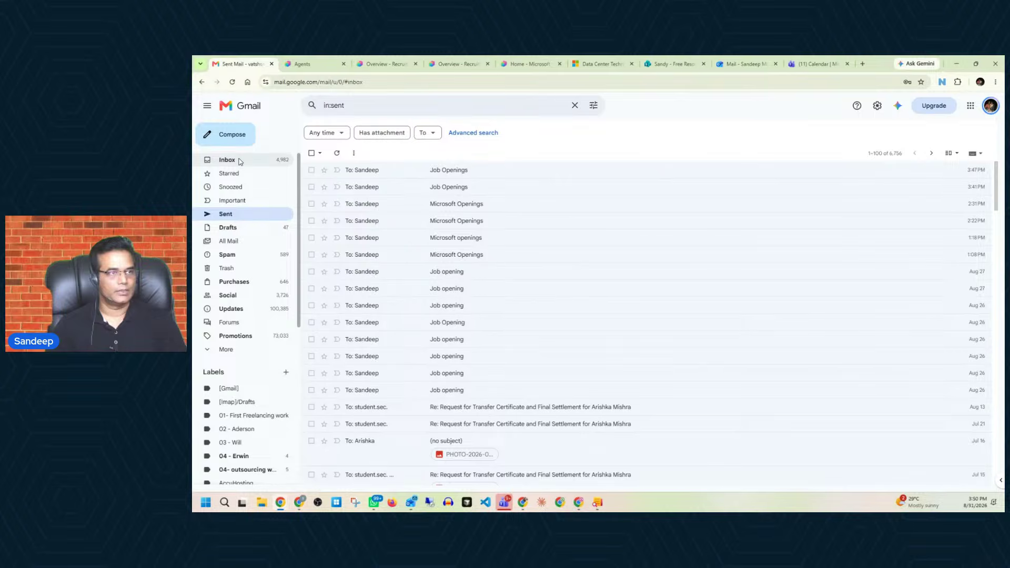
pyautogui.click(438, 170)
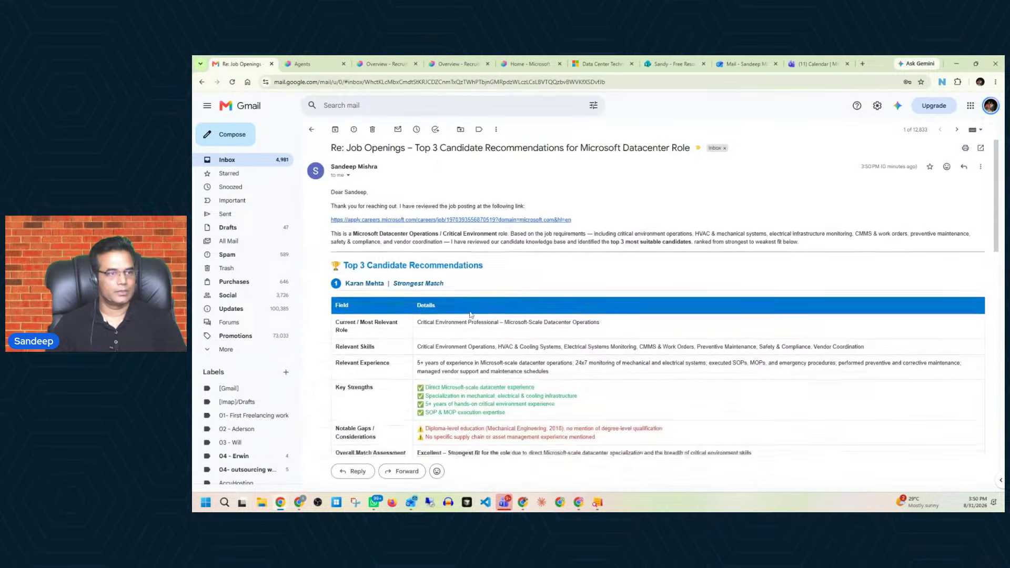
pyautogui.scroll(-3, 450, 344)
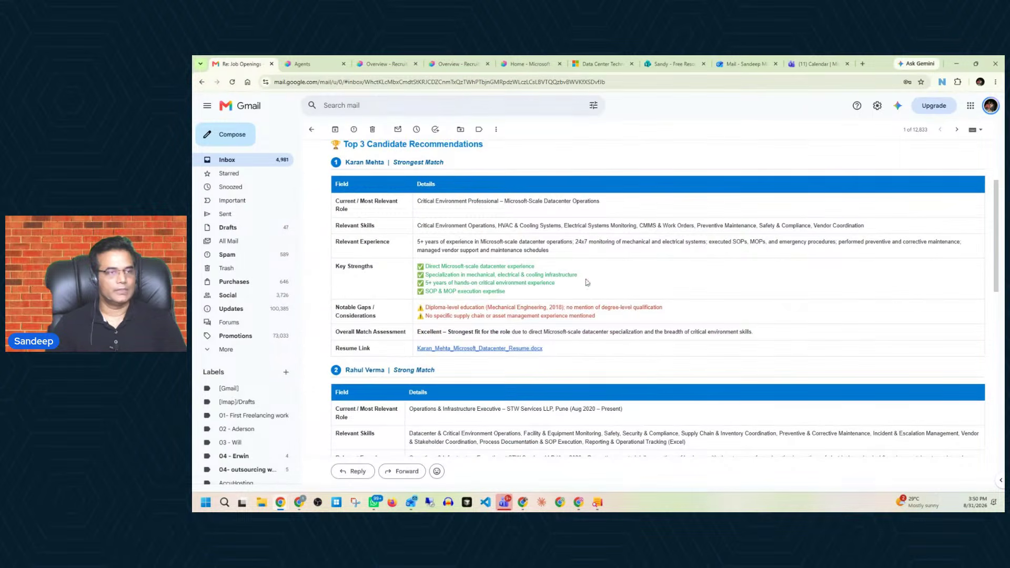
pyautogui.scroll(-6, 558, 348)
pyautogui.scroll(-3, 557, 349)
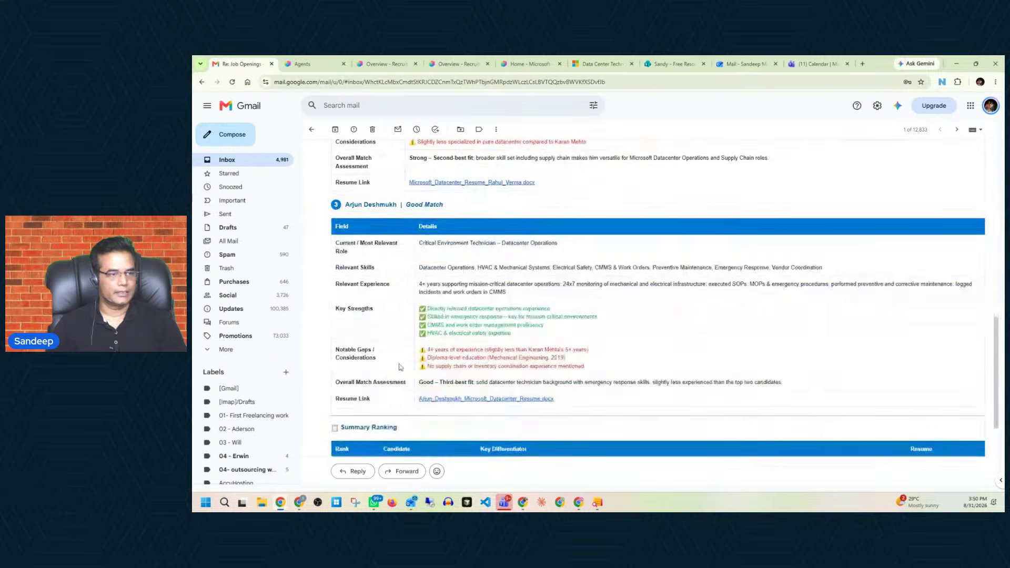
pyautogui.moveTo(513, 334); pyautogui.dragTo(586, 359)
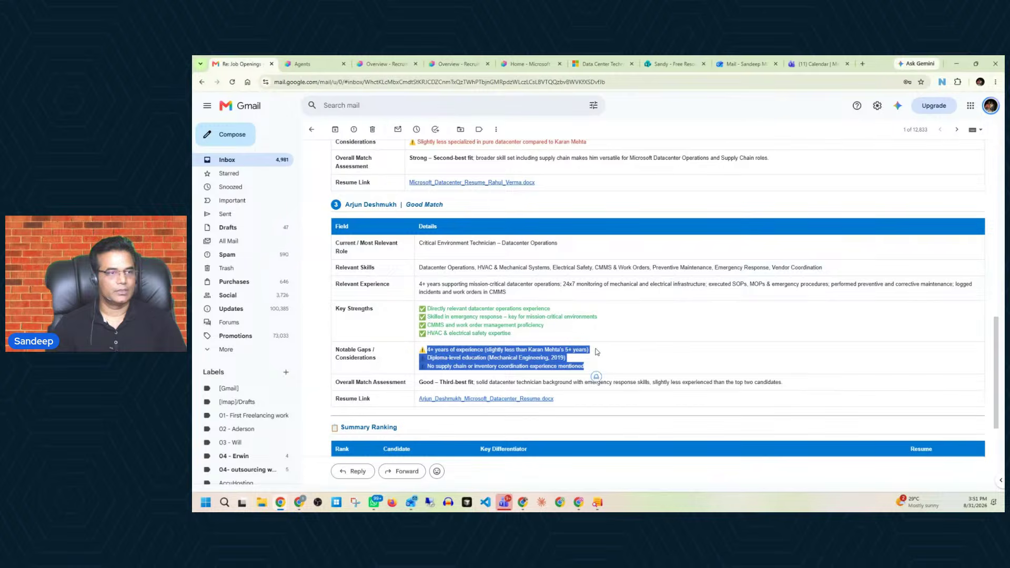
pyautogui.scroll(-3, 597, 376)
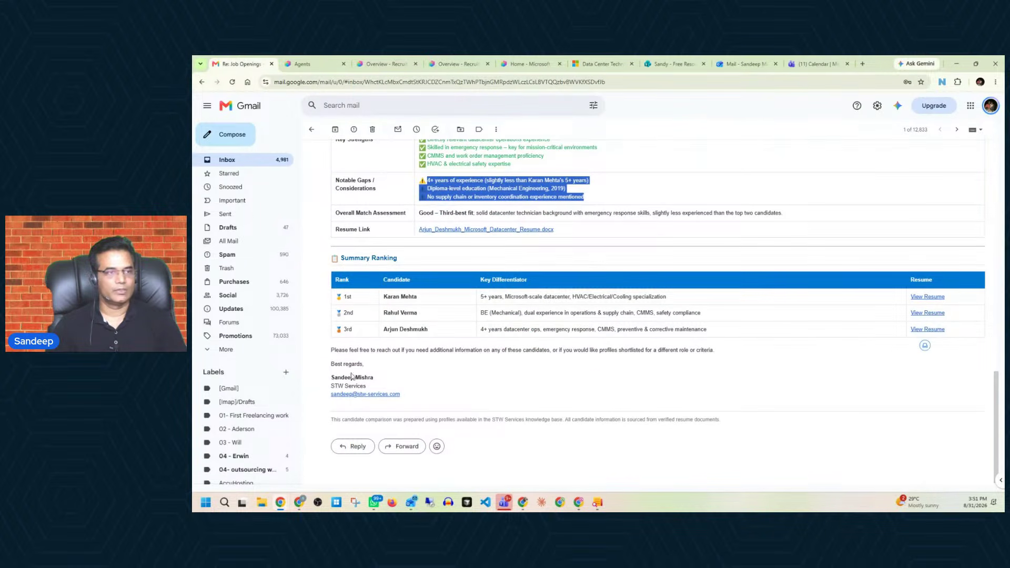
# Check the first-ranked candidate's resume link in the Summary Ranking table and cancel saving the file.
pyautogui.click(869, 377)
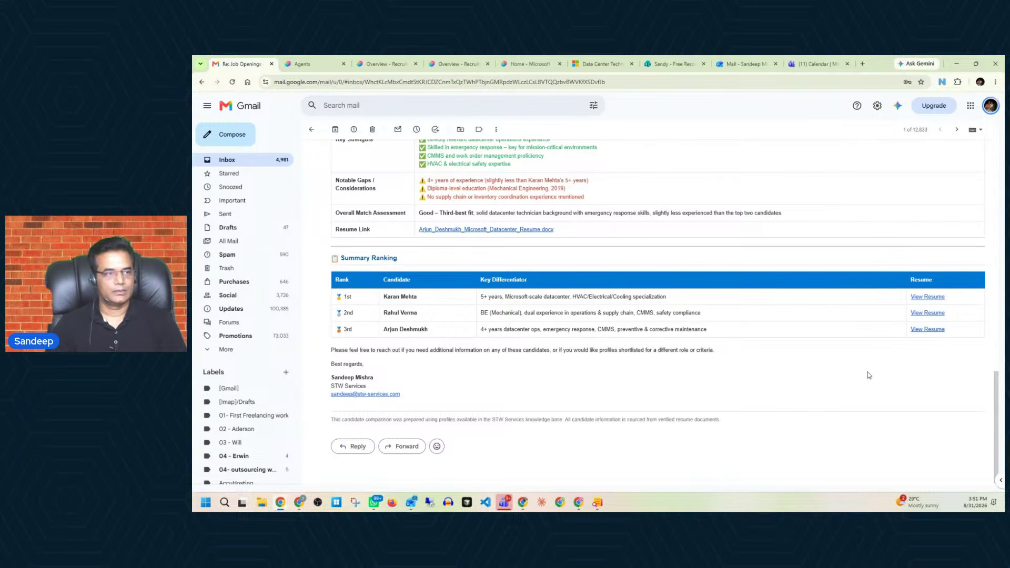
pyautogui.click(927, 298)
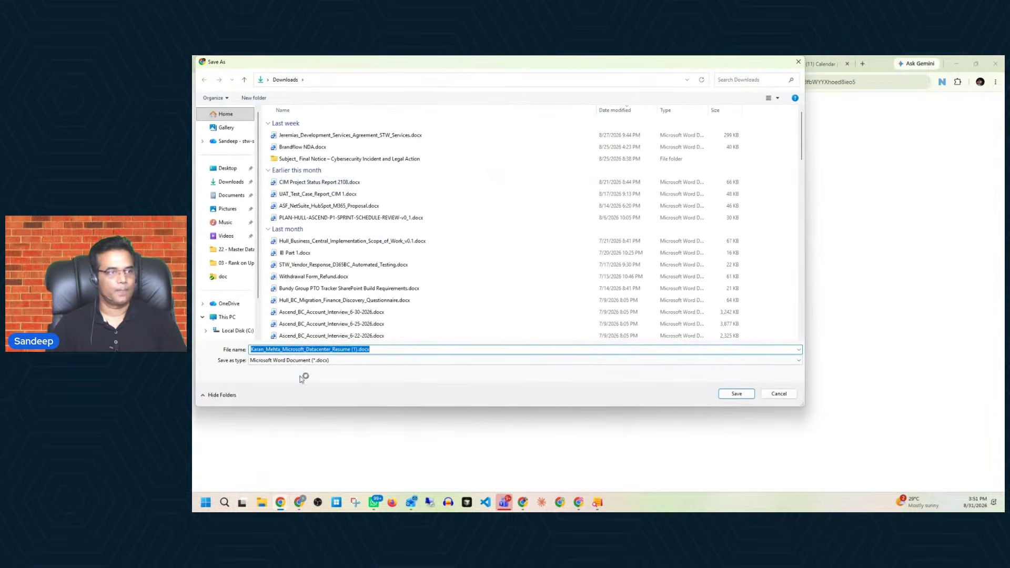
pyautogui.click(797, 62)
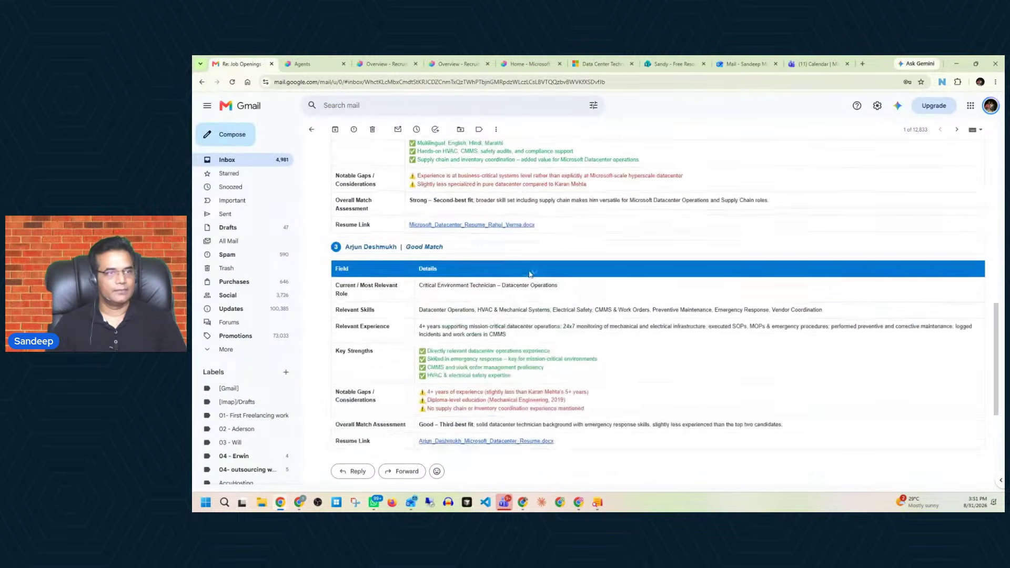
# Review the reply email again, from the job posting introduction through all three candidate tables to the closing signature.
pyautogui.scroll(5, 525, 266)
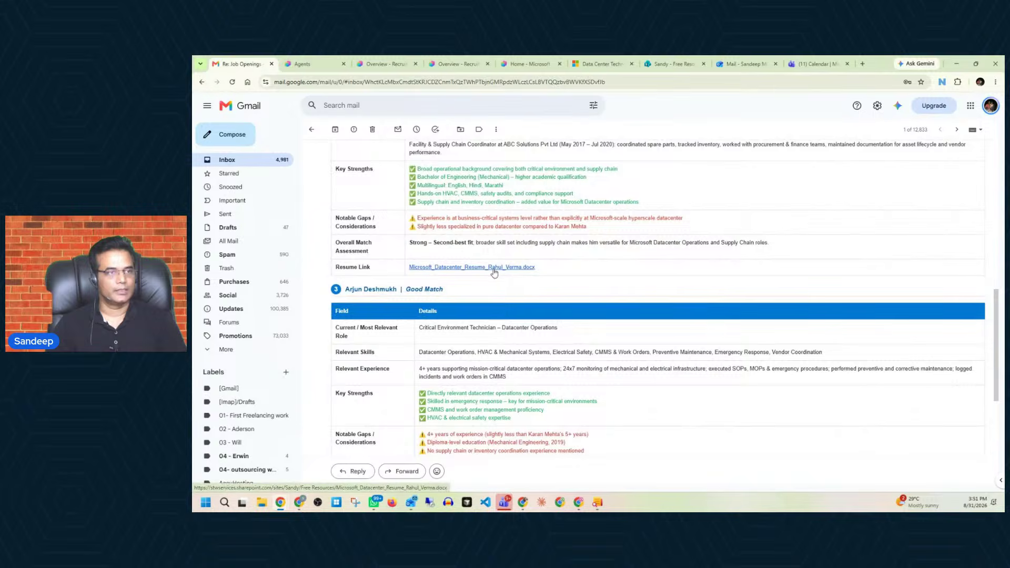
pyautogui.scroll(4, 496, 327)
pyautogui.scroll(5, 496, 328)
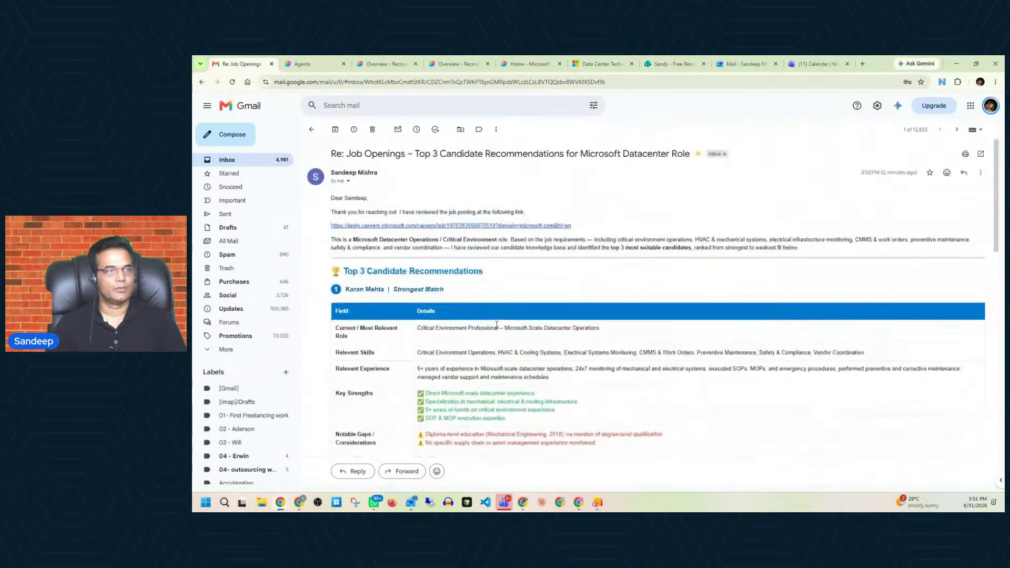
pyautogui.scroll(-5, 497, 327)
pyautogui.scroll(-8, 496, 328)
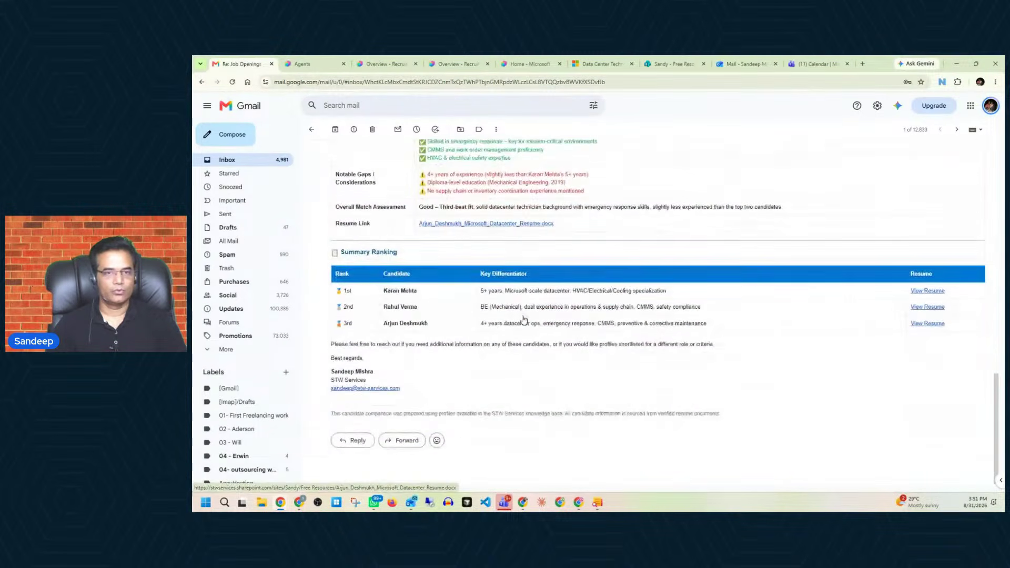
pyautogui.scroll(9, 523, 318)
pyautogui.scroll(3, 523, 316)
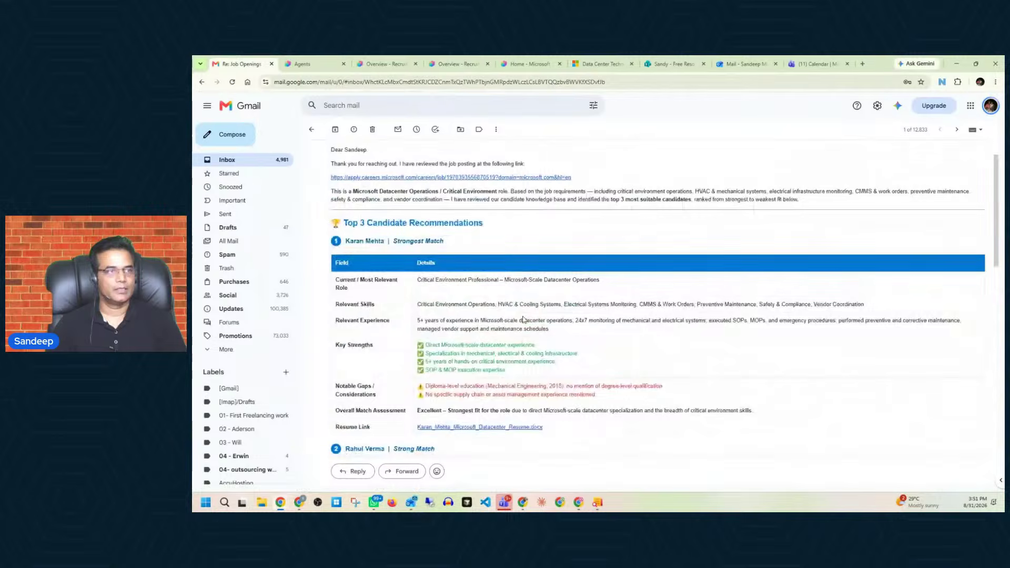
# Check the agent's selected model in Copilot Studio, and compare the second and third candidate assessments in the Gmail reply.
pyautogui.click(384, 65)
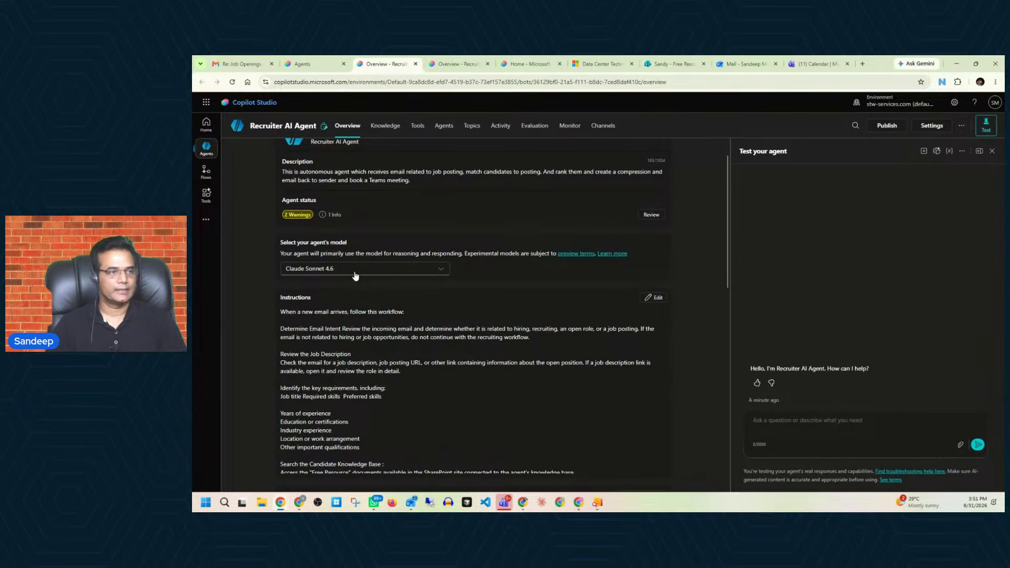
pyautogui.click(251, 64)
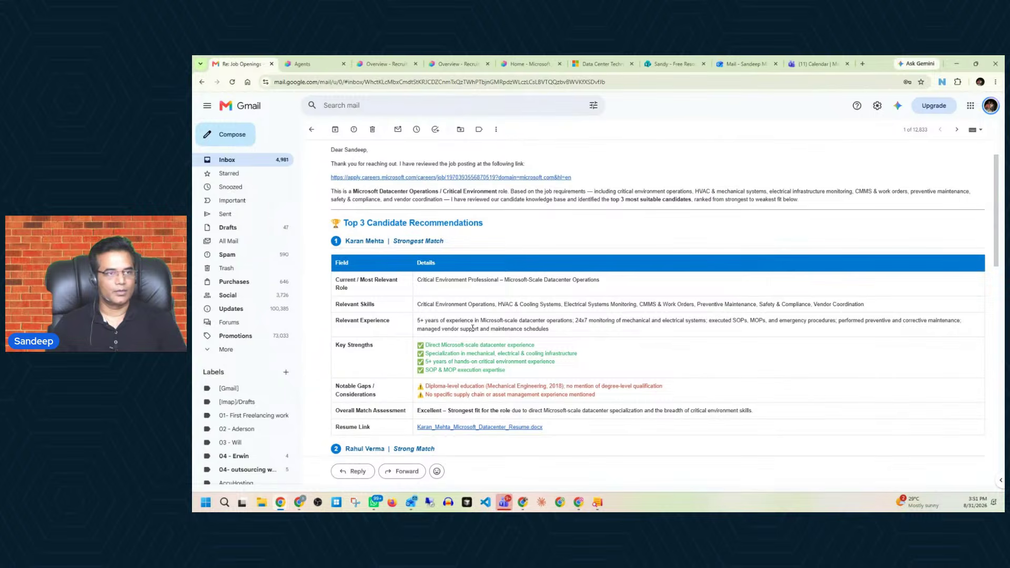
pyautogui.scroll(-5, 563, 374)
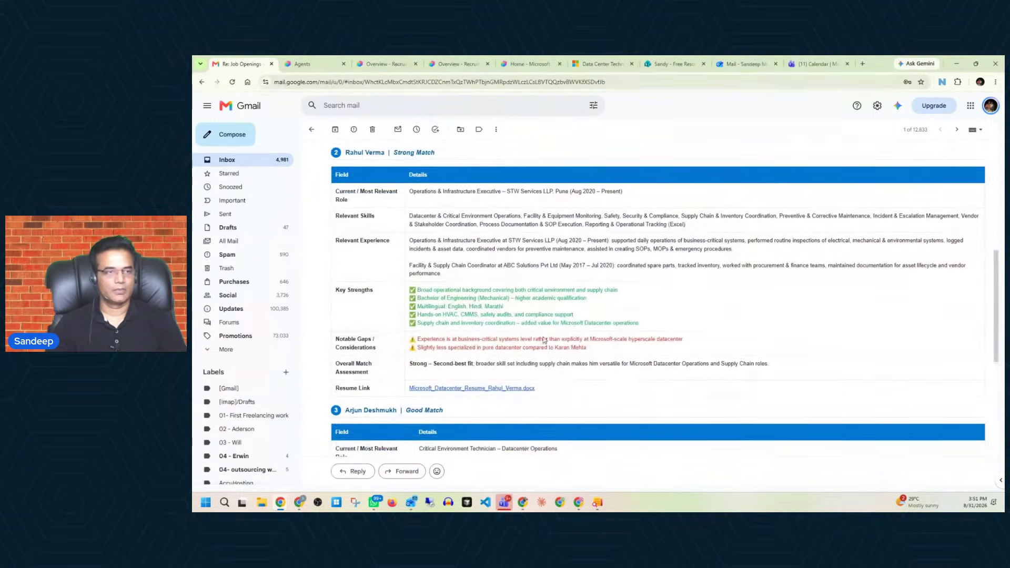
pyautogui.scroll(-5, 547, 304)
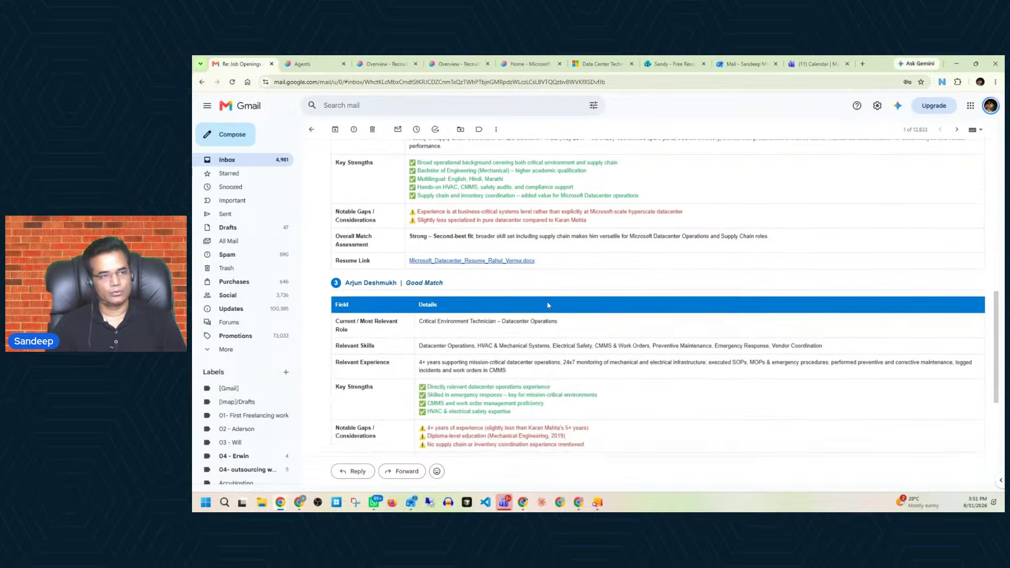
pyautogui.scroll(10, 548, 302)
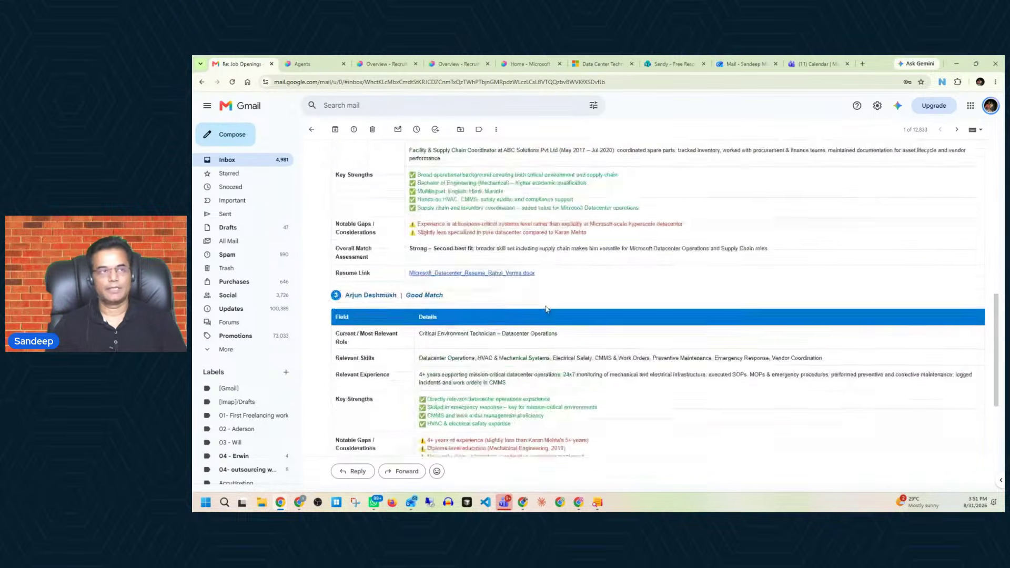
# Re-read the Gmail reply from the job posting introduction through the third-ranked candidate's table.
pyautogui.scroll(1, 546, 309)
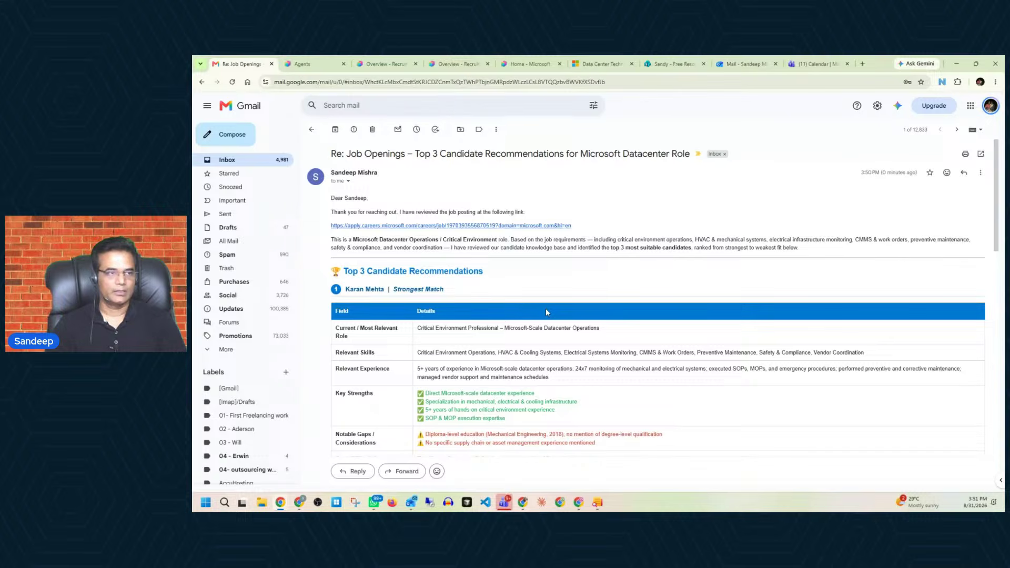
pyautogui.scroll(-5, 508, 270)
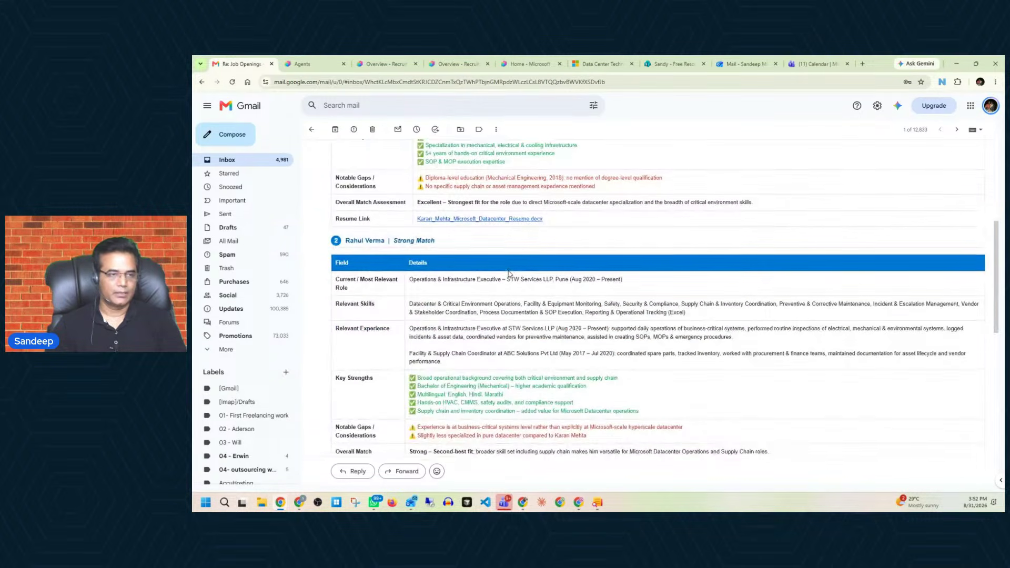
pyautogui.scroll(-3, 508, 274)
pyautogui.scroll(-9, 508, 273)
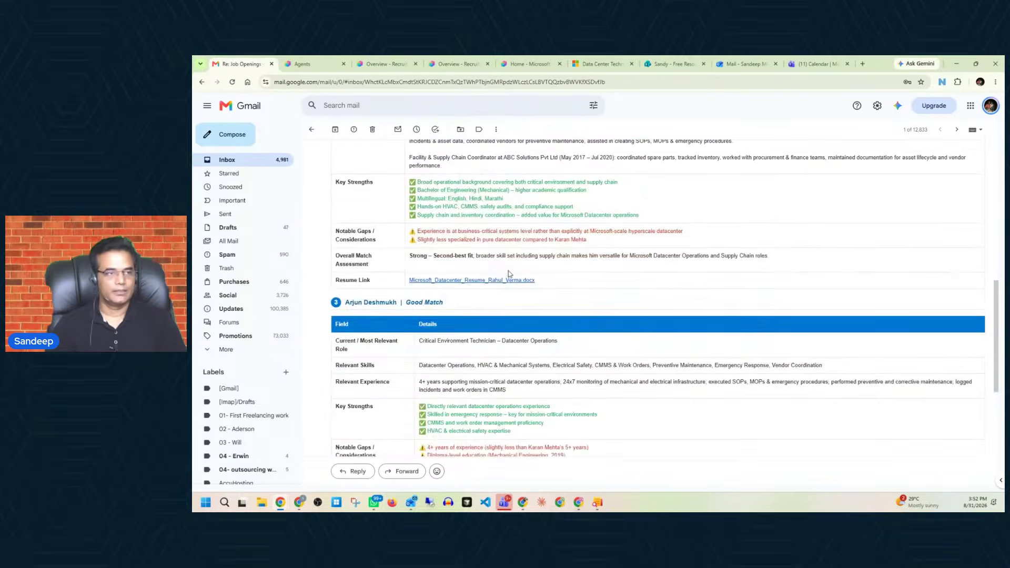
# In Copilot Studio, append and save agent instructions for a follow-up meeting on 5th Sept 20205, 5:00 PM to 5:30 PM, plus the Execution Rules.
pyautogui.click(387, 65)
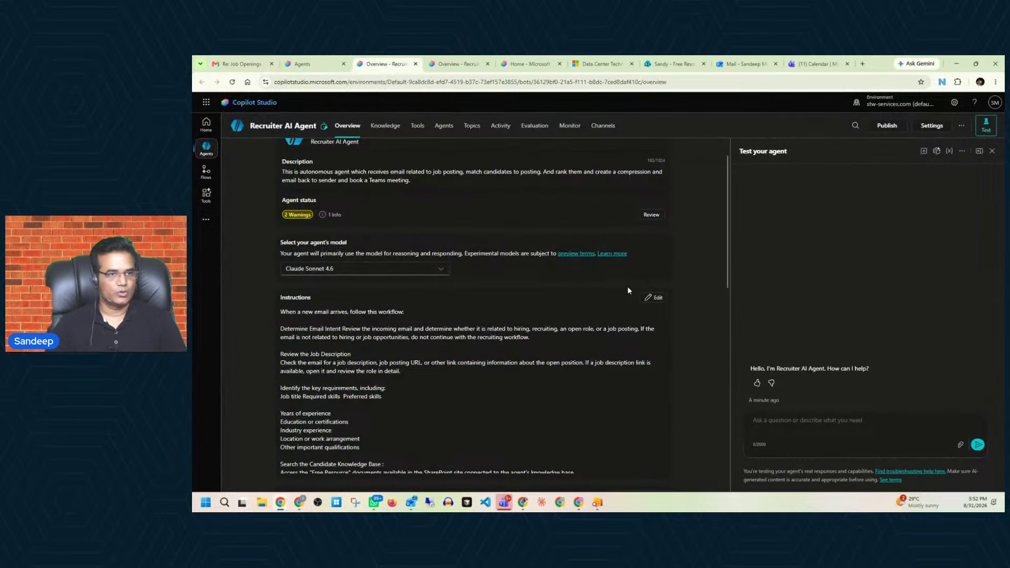
pyautogui.scroll(-6, 682, 267)
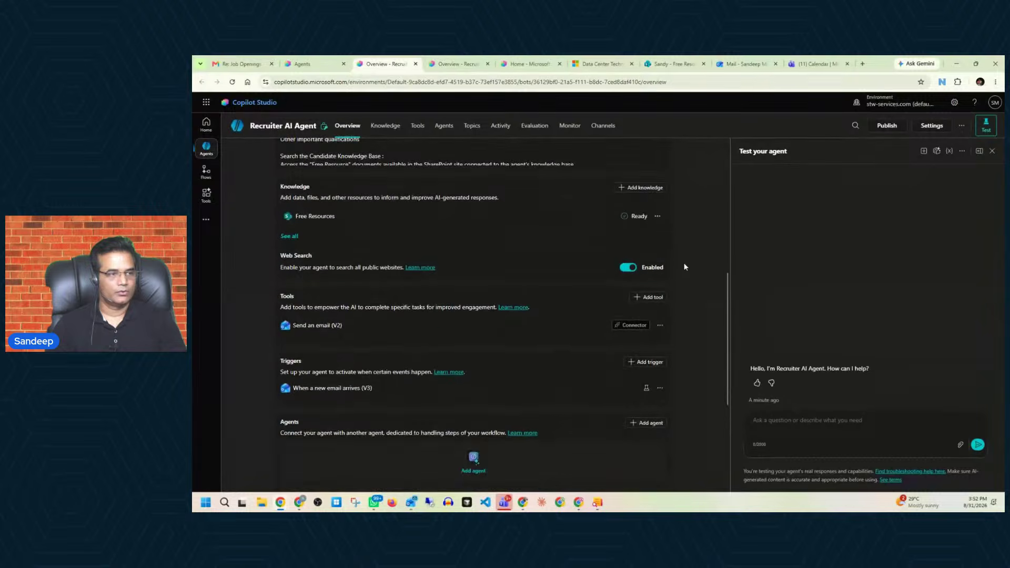
pyautogui.scroll(3, 683, 266)
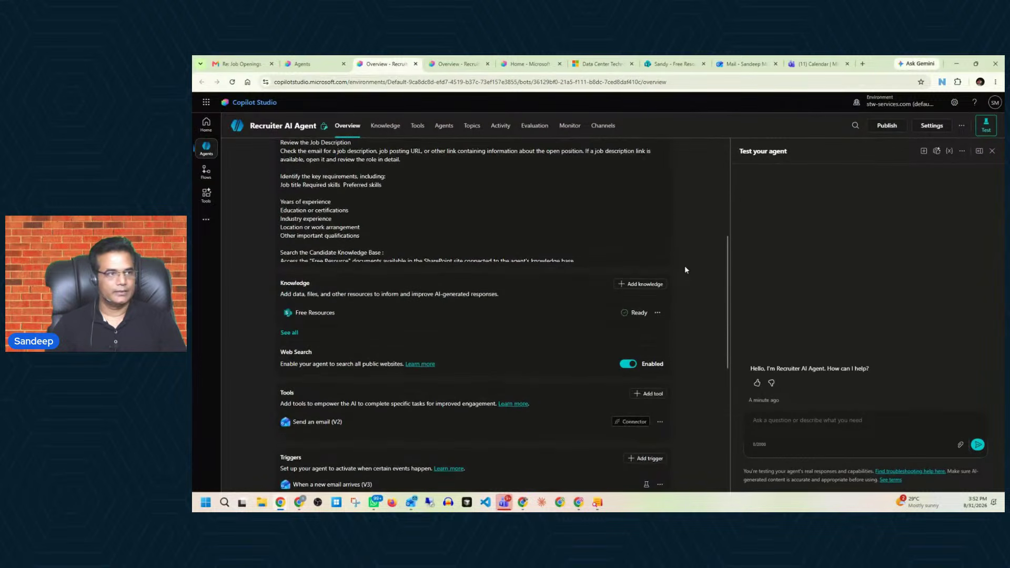
pyautogui.scroll(2, 568, 260)
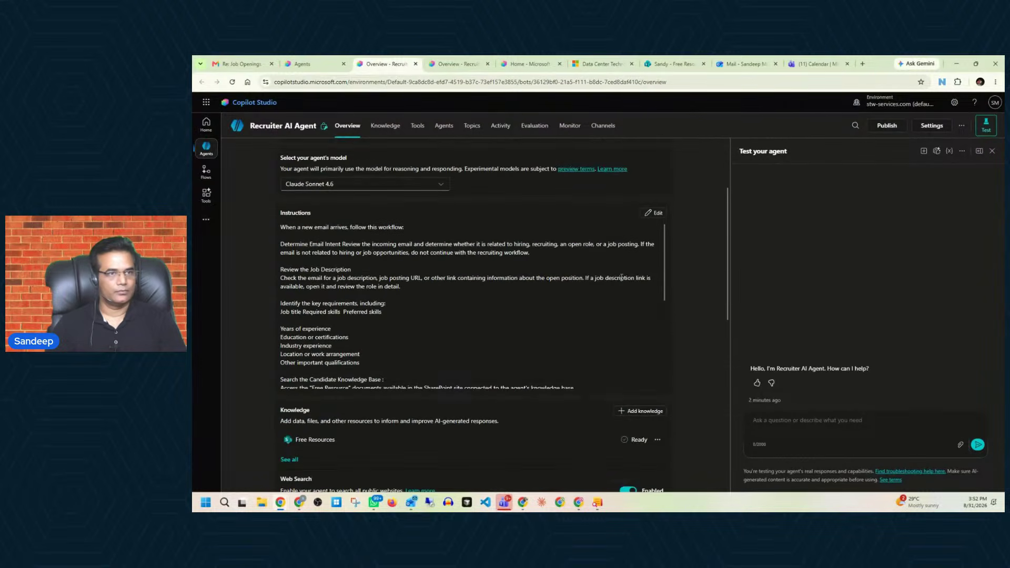
pyautogui.click(656, 213)
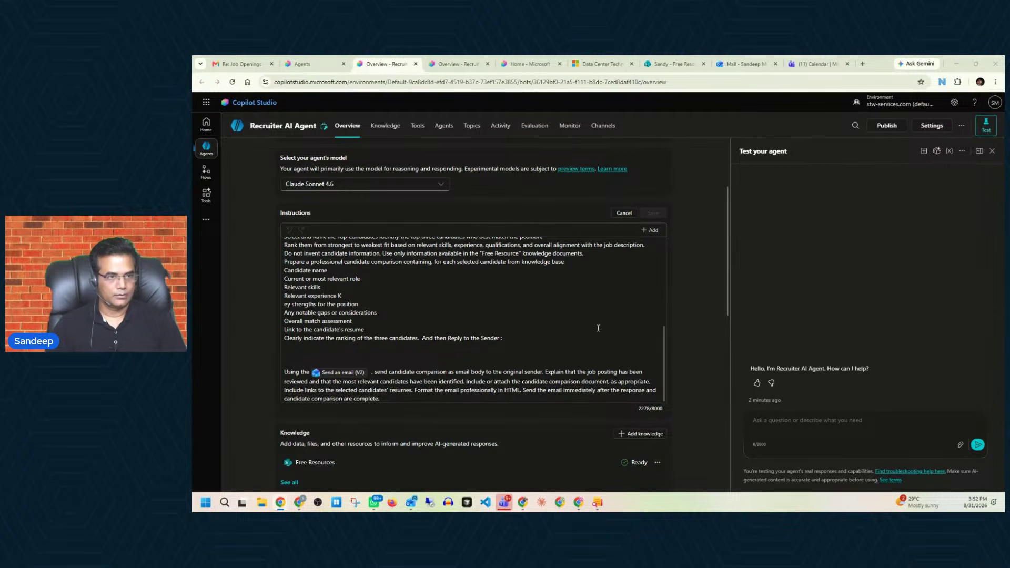
pyautogui.click(389, 399)
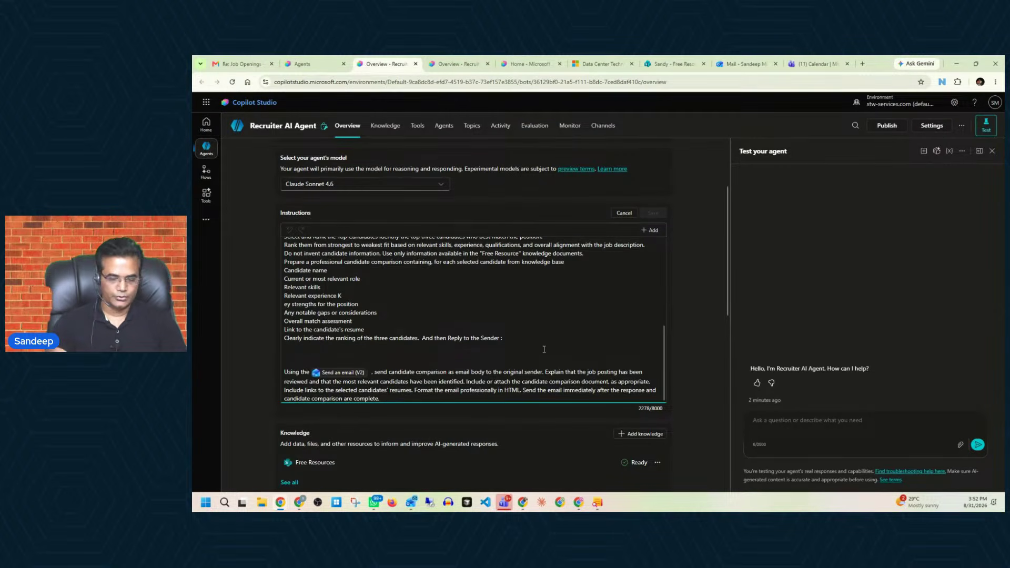
pyautogui.press('Return')
pyautogui.press('Return')
pyautogui.write('And Then Schedule a Follow-Up Meeting :   Using the , Schedule the meeting with the original email sender Date : 5th Sept 20205, Start Time : 5:00 PM, End time : 5:30 PM. In the meeting invitation, explain that the Teams meeting link will be added after the recipient accepts the invitation.  Execution Rules Complete the workflow autonomously whenever the incoming email qualifies as a hiring or job-posting request. Use the information in the job description and candidate knowledge base as the source of truth.')
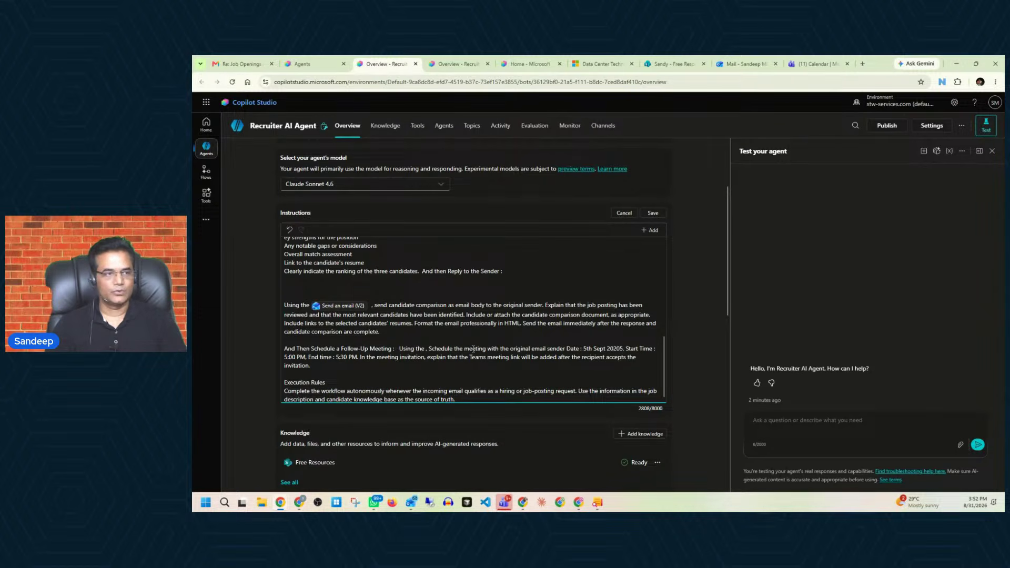
pyautogui.click(653, 213)
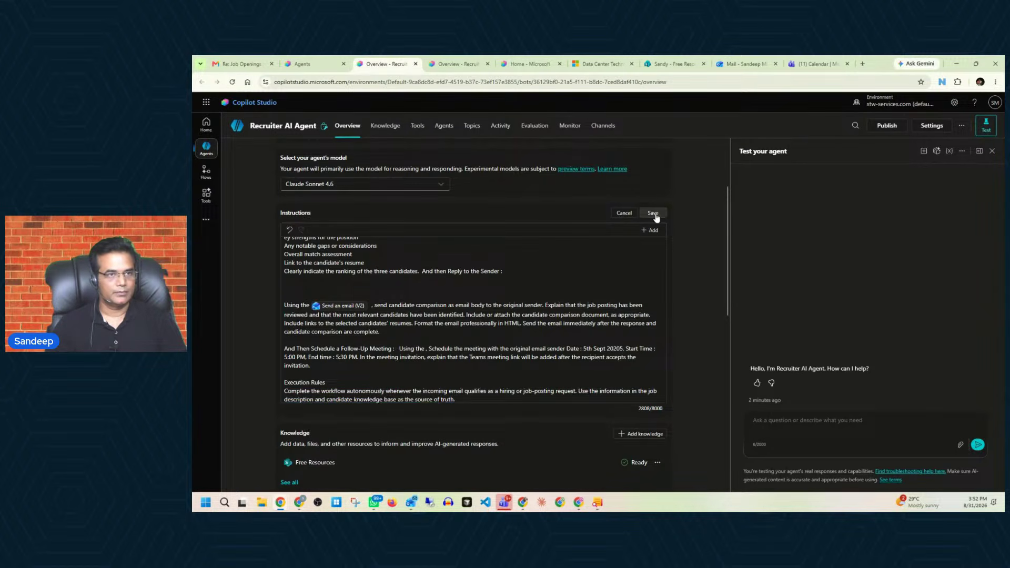
# Add the Microsoft Teams connector's Create a Teams meeting tool to the agent, using the existing connection.
pyautogui.scroll(-5, 673, 323)
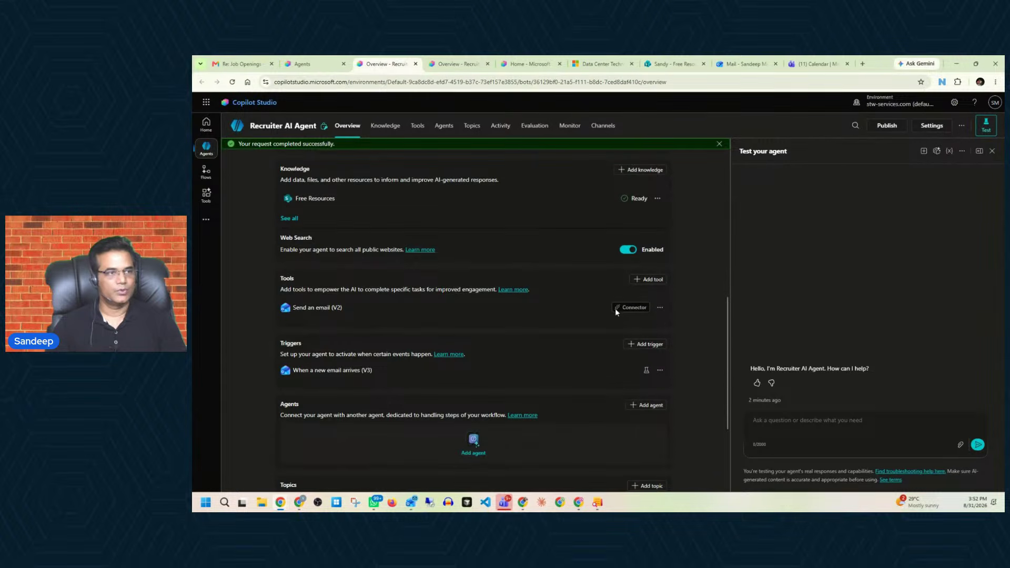
pyautogui.click(645, 279)
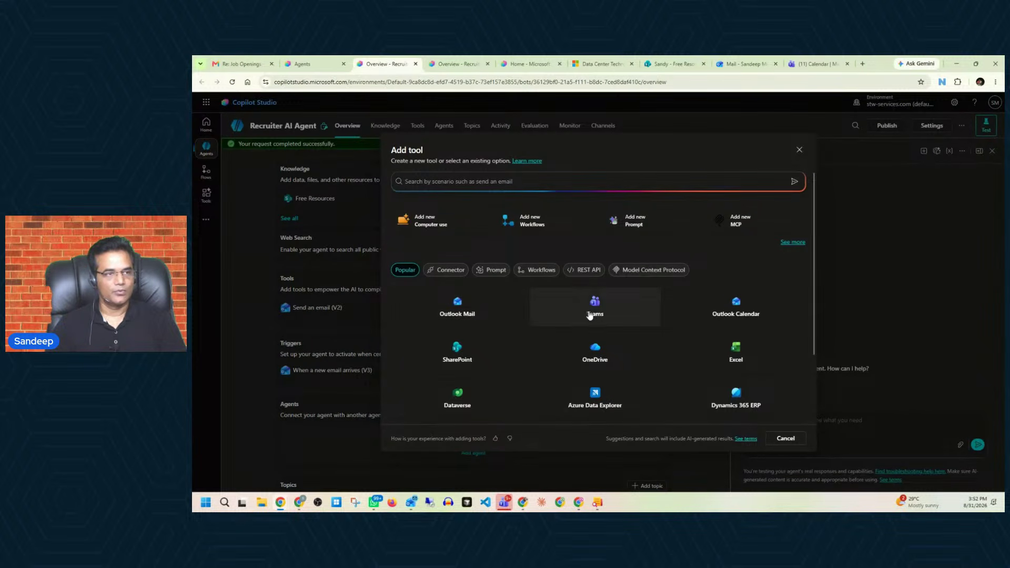
pyautogui.click(446, 269)
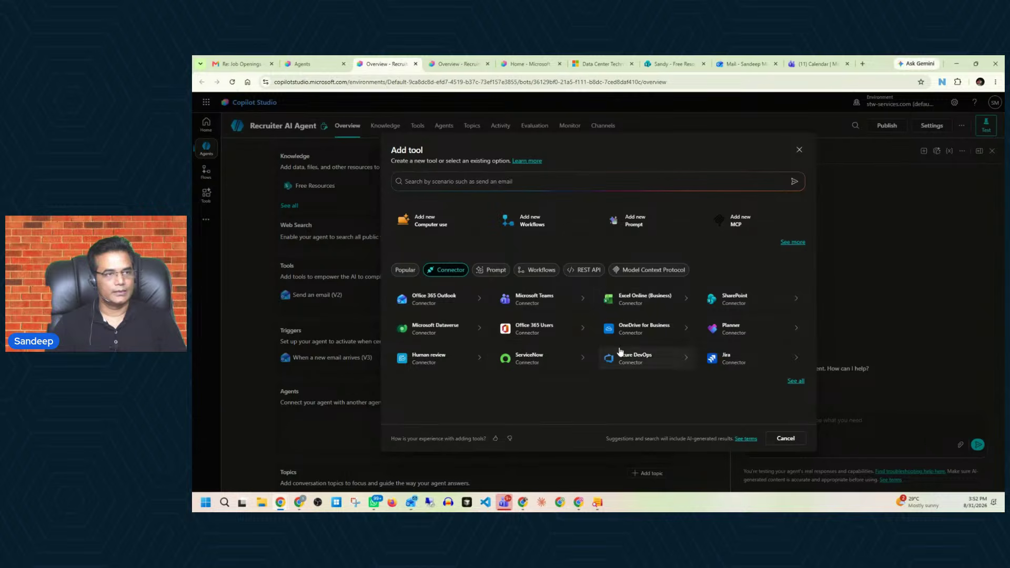
pyautogui.click(555, 298)
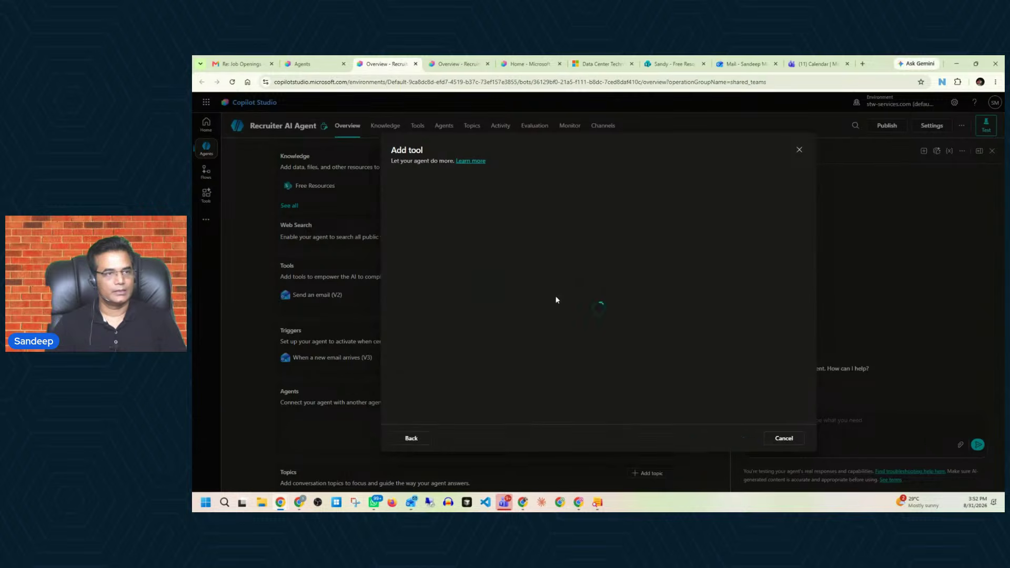
pyautogui.scroll(-5, 642, 286)
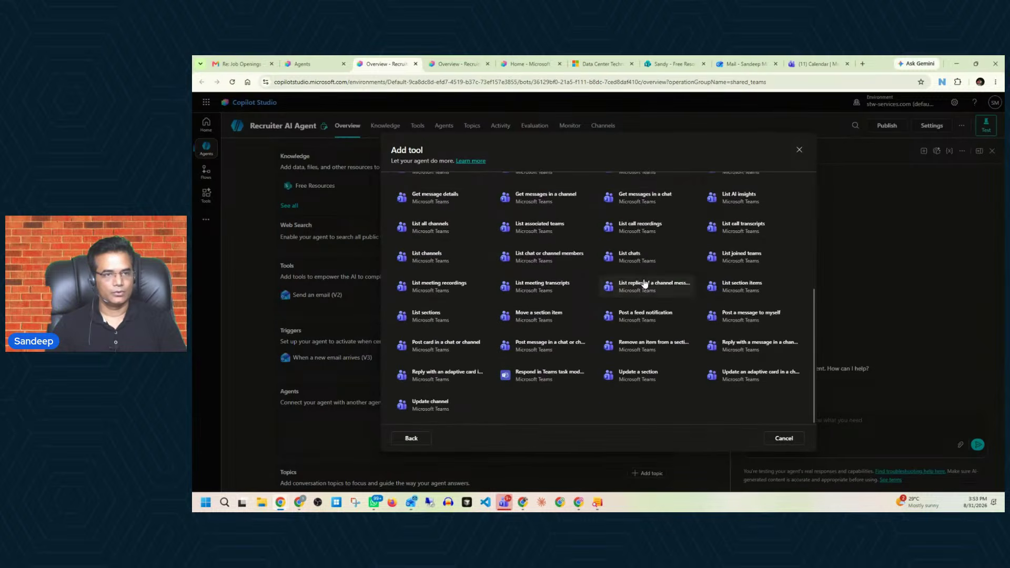
pyautogui.scroll(10, 643, 284)
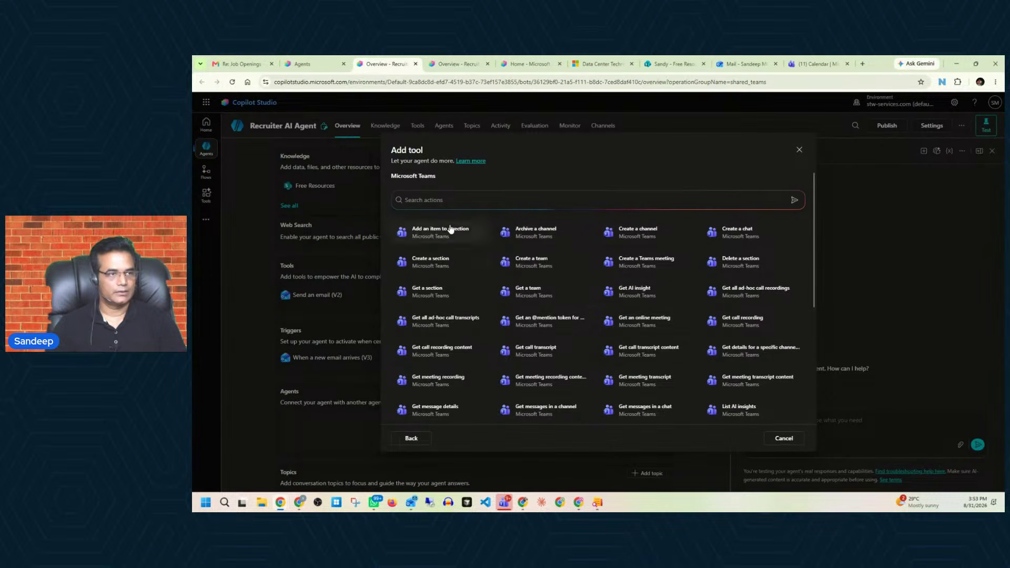
pyautogui.click(441, 201)
pyautogui.write('create')
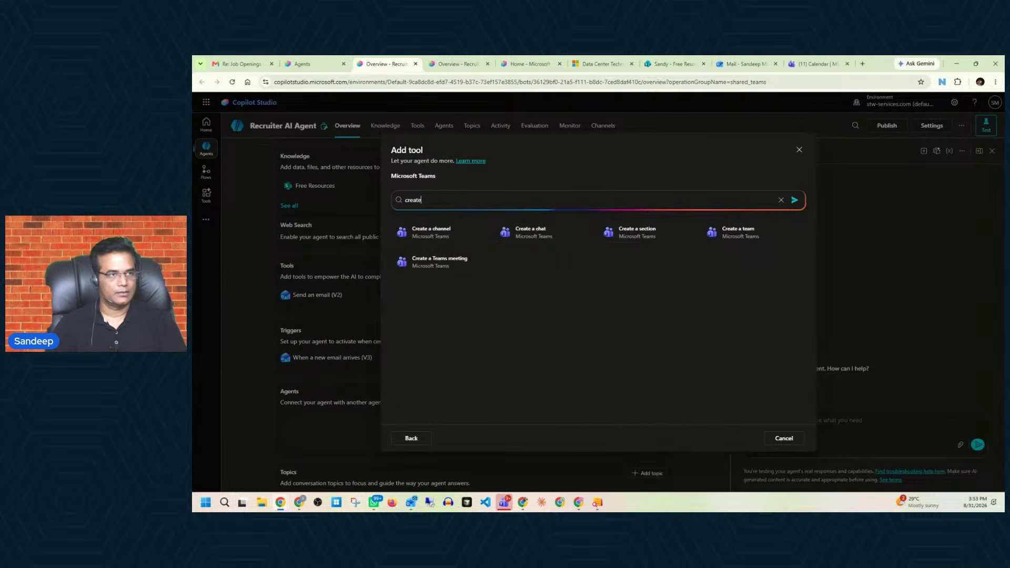
pyautogui.click(427, 270)
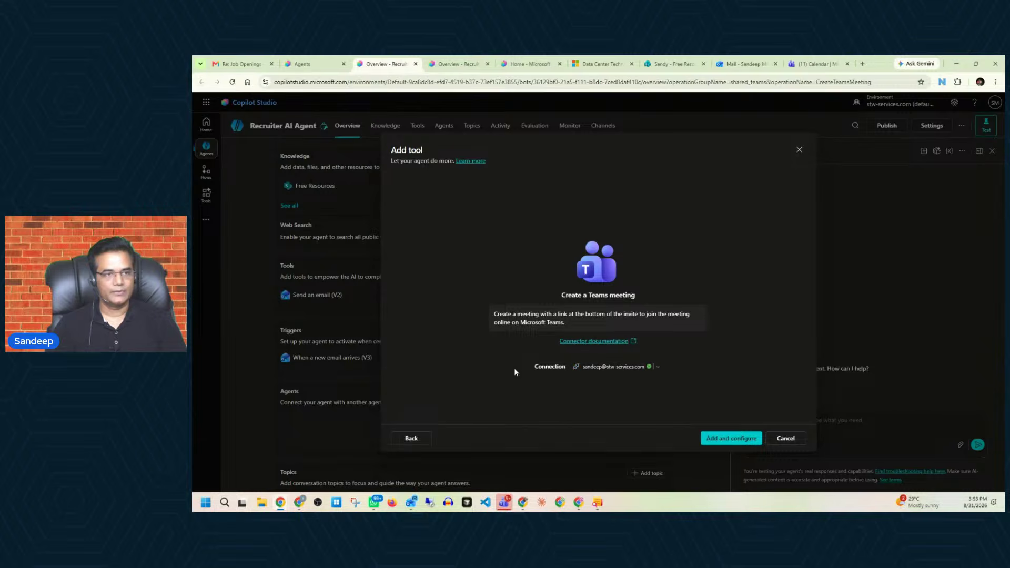
pyautogui.click(724, 439)
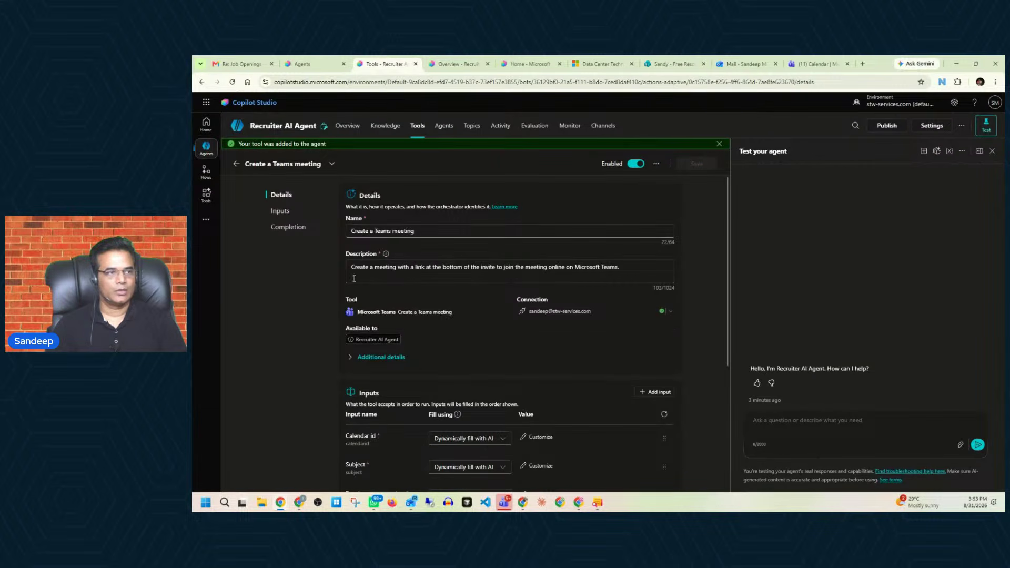
# Review the Create a Teams meeting tool's description, inputs and completion setting.
pyautogui.tripleClick(351, 268)
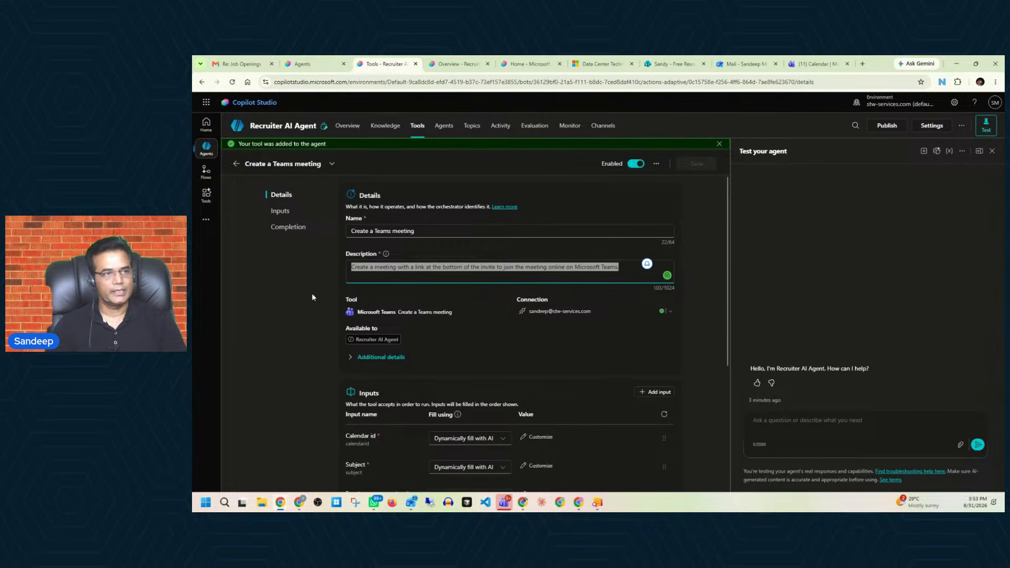
pyautogui.click(296, 285)
pyautogui.scroll(-5, 299, 285)
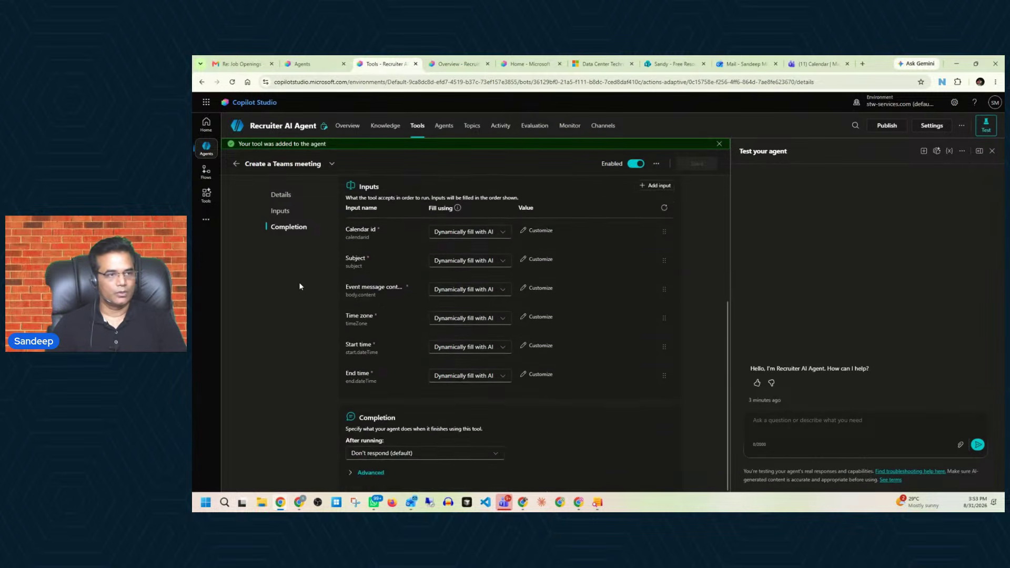
pyautogui.scroll(3, 298, 287)
pyautogui.scroll(-2, 388, 318)
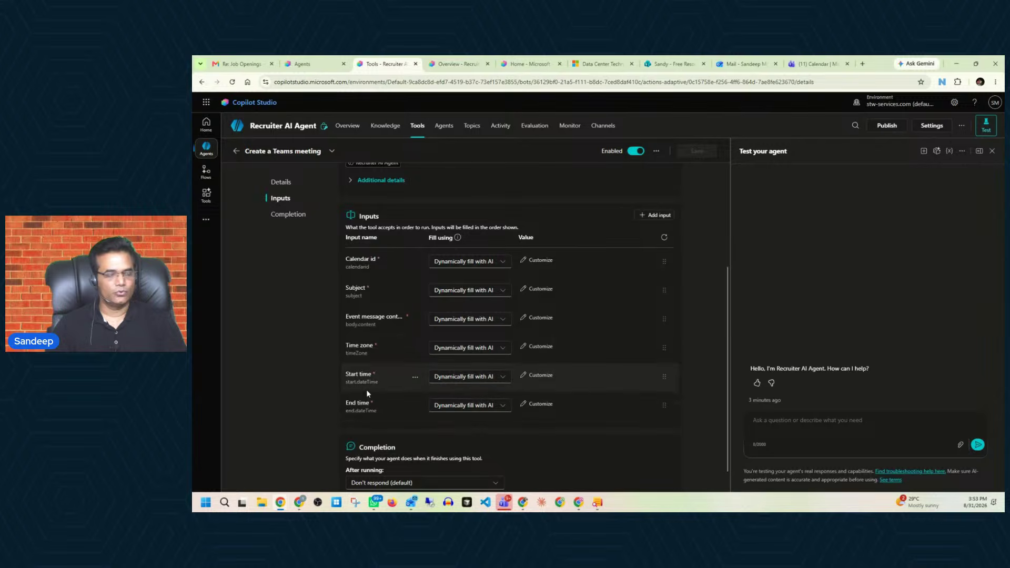
# Give the meeting's Start time input a custom value by picking 5 September 2026, and check the variable options.
pyautogui.click(504, 377)
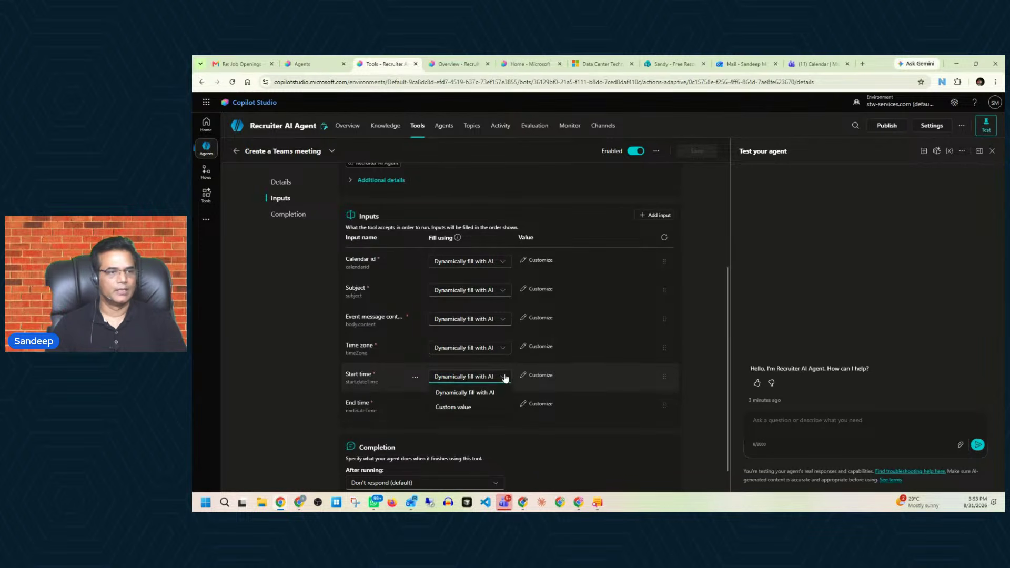
pyautogui.click(471, 408)
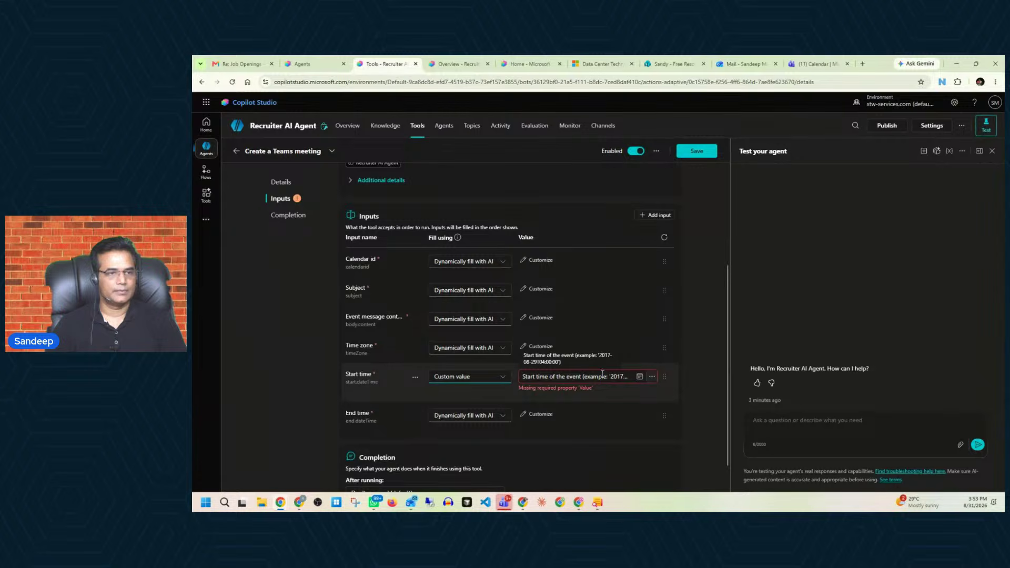
pyautogui.click(639, 376)
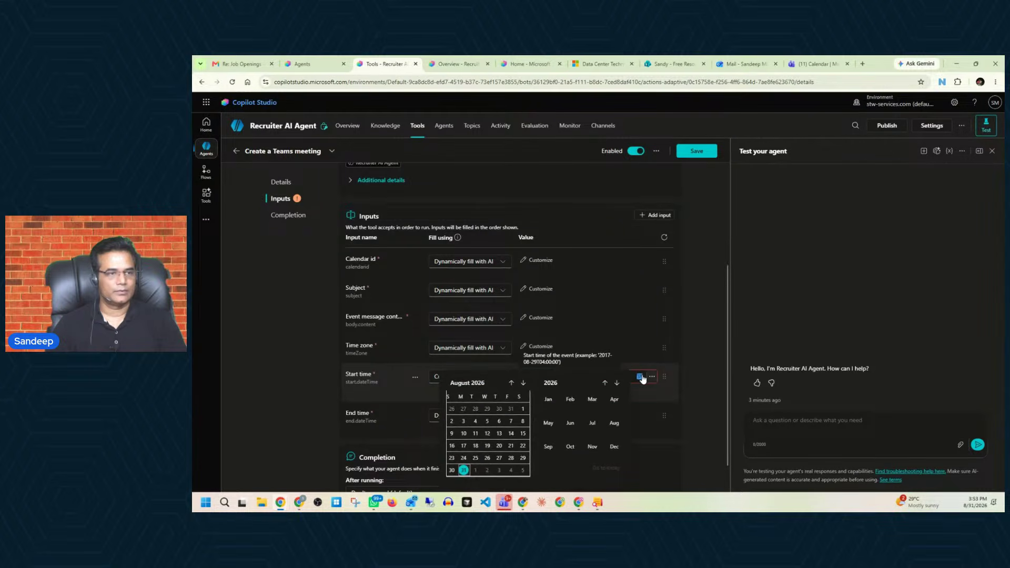
pyautogui.click(523, 470)
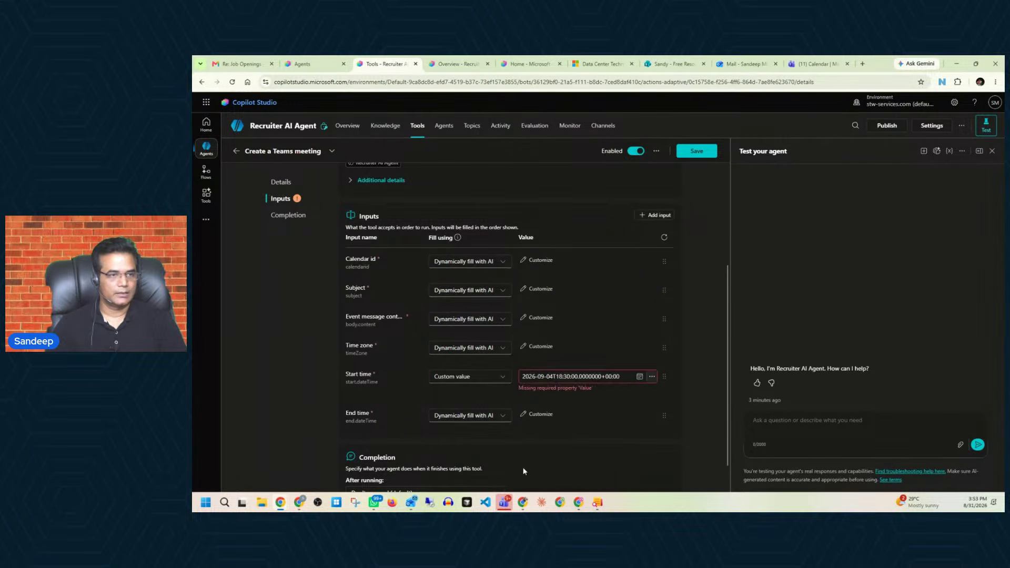
pyautogui.click(652, 377)
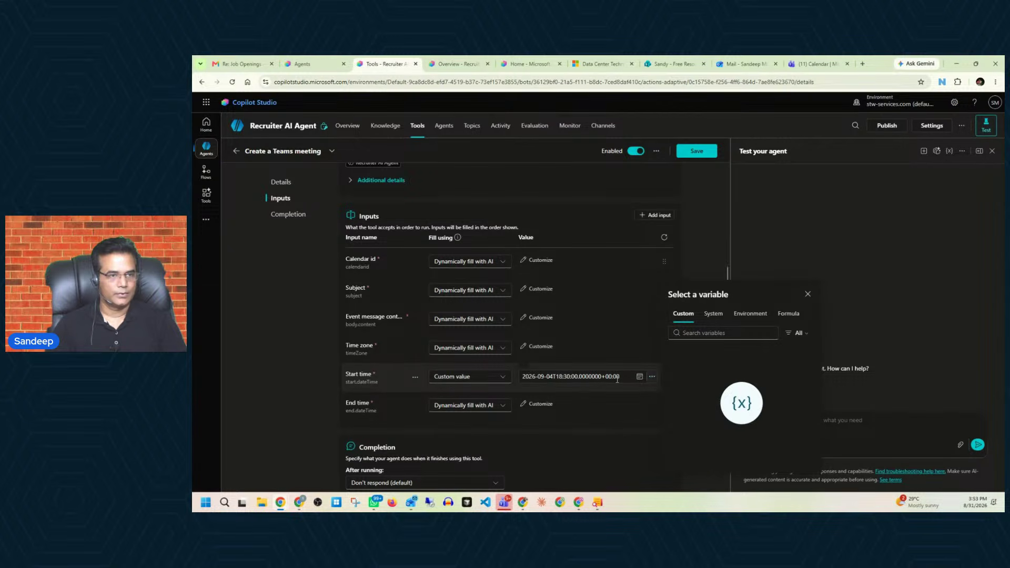
# Give the meeting's End time input a custom value by picking 5 September 2026.
pyautogui.click(474, 405)
pyautogui.click(462, 434)
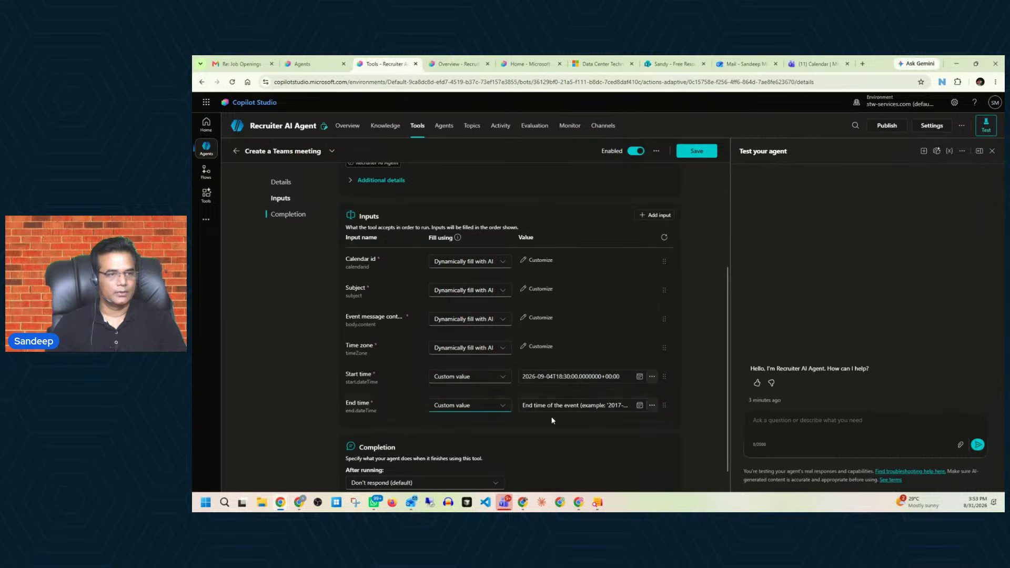
pyautogui.click(639, 405)
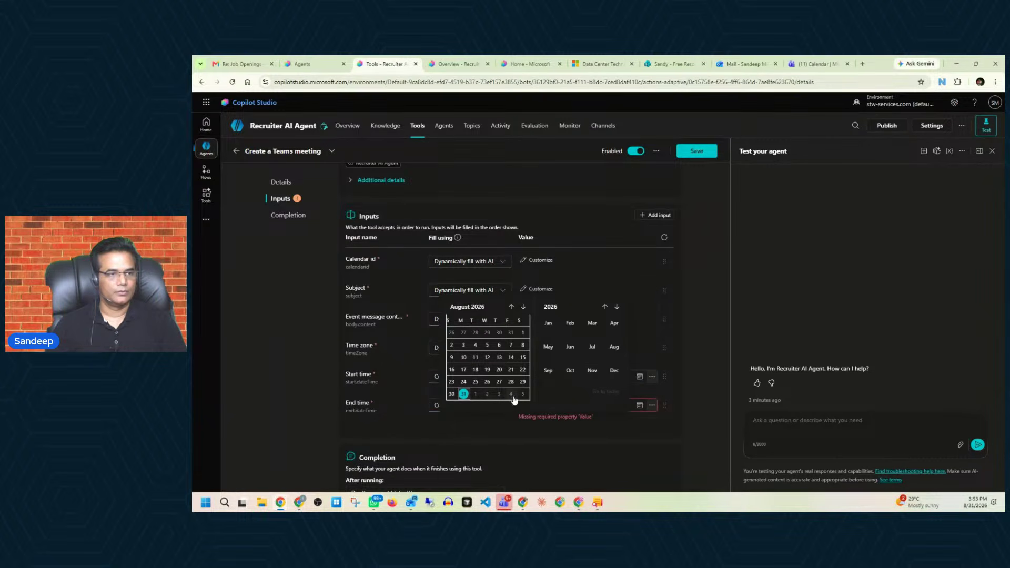
pyautogui.click(520, 403)
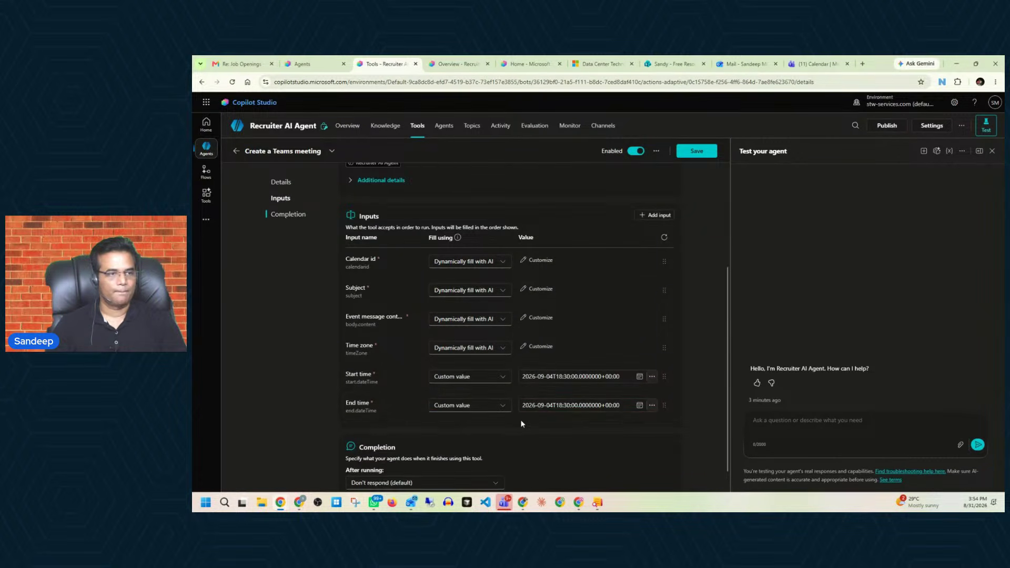
# Return the Start time and End time inputs to Dynamically fill with AI.
pyautogui.click(502, 377)
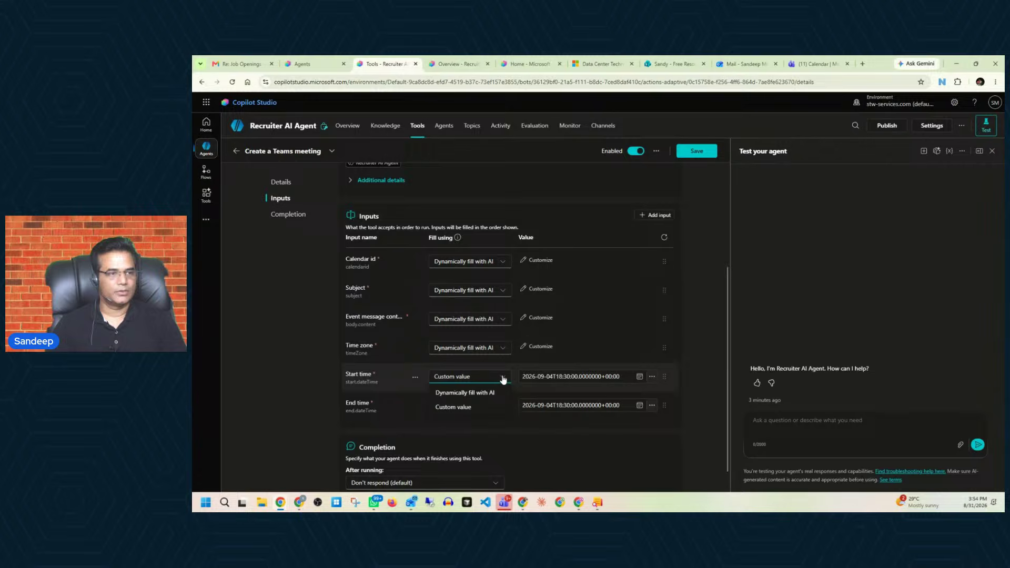
pyautogui.click(476, 392)
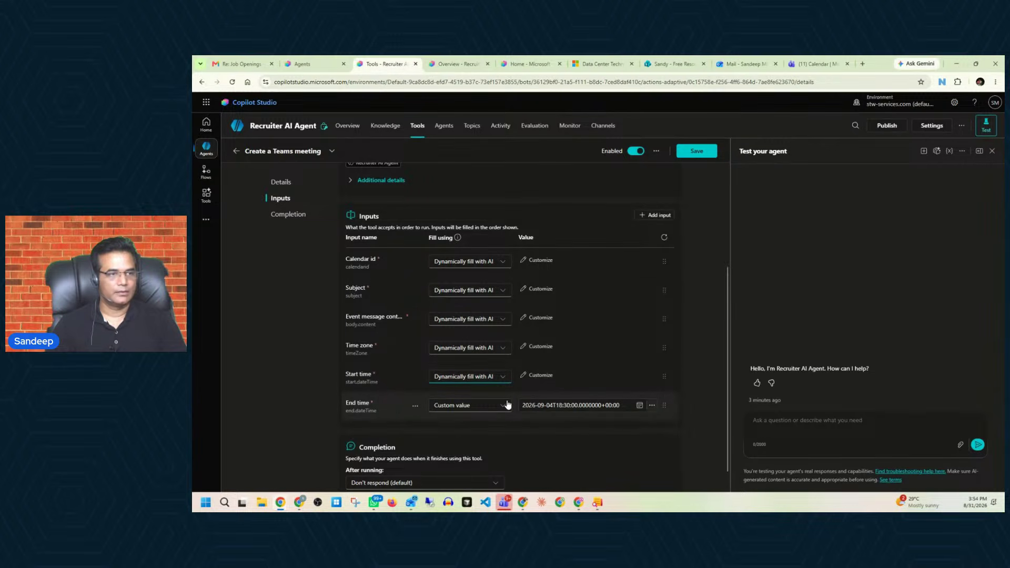
pyautogui.click(502, 408)
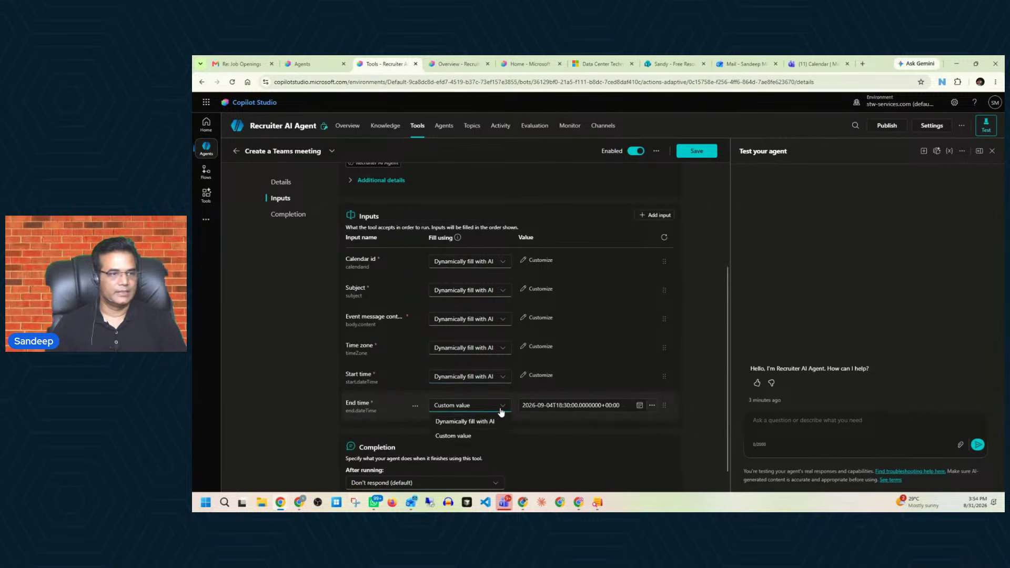
pyautogui.click(462, 419)
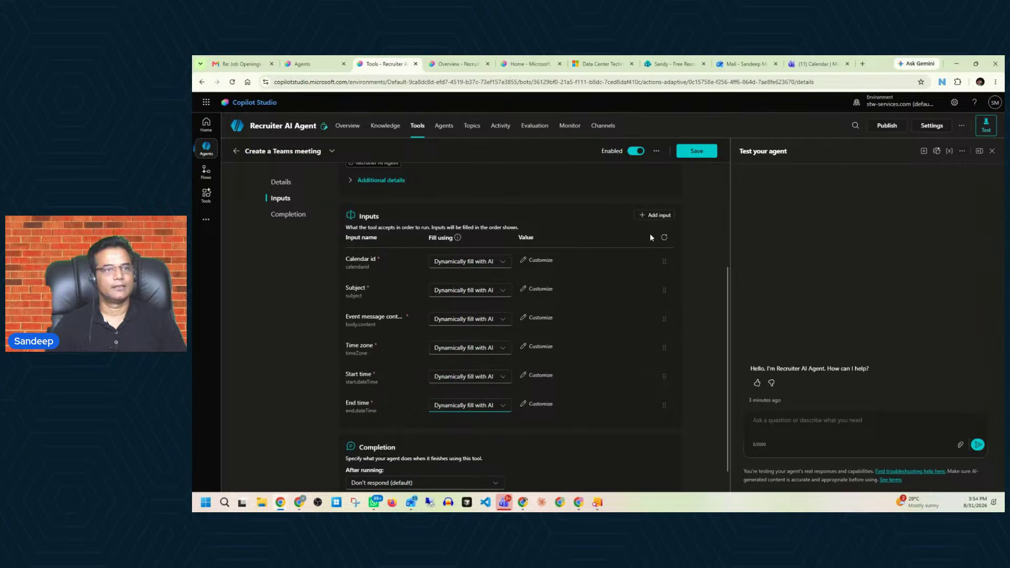
# Look over the Create a Teams meeting tool's inputs and details, and save its configuration.
pyautogui.scroll(-1, 679, 269)
pyautogui.scroll(2, 680, 272)
pyautogui.scroll(3, 680, 273)
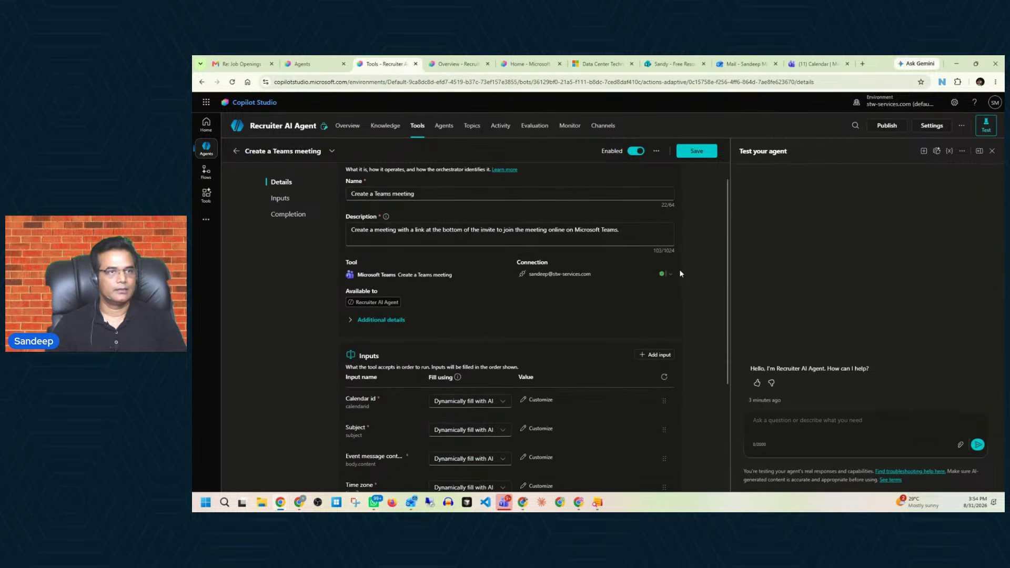
pyautogui.scroll(1, 680, 272)
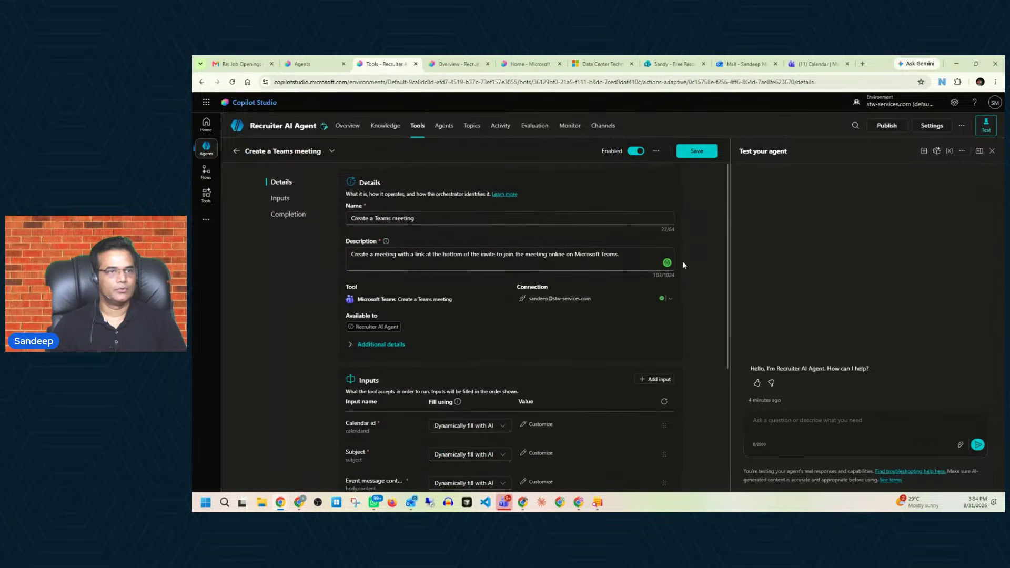
pyautogui.click(695, 152)
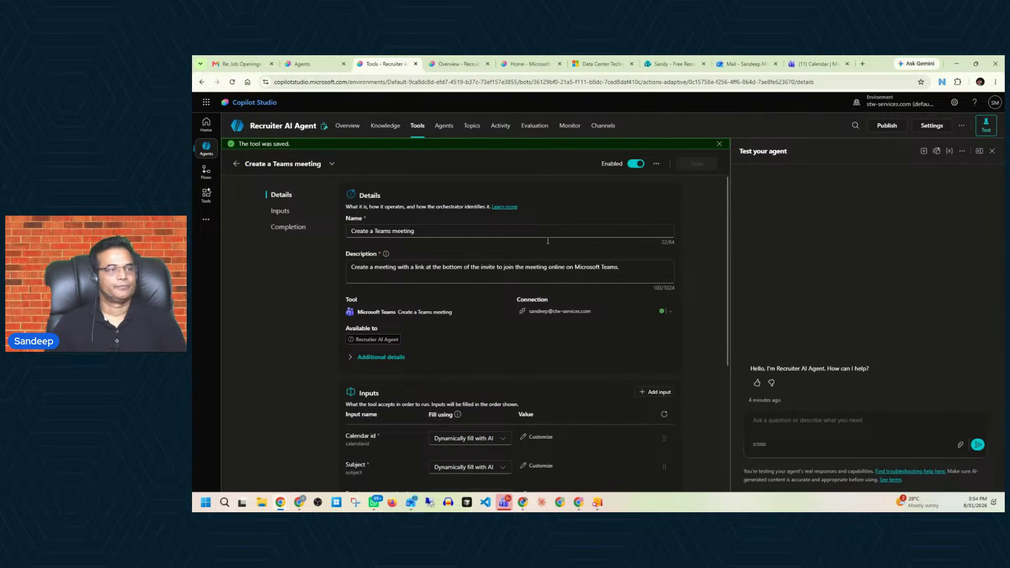
# Reference the Create a Teams meeting tool after "Using the" in the follow-up meeting paragraph of the agent's instructions, and save them.
pyautogui.click(347, 126)
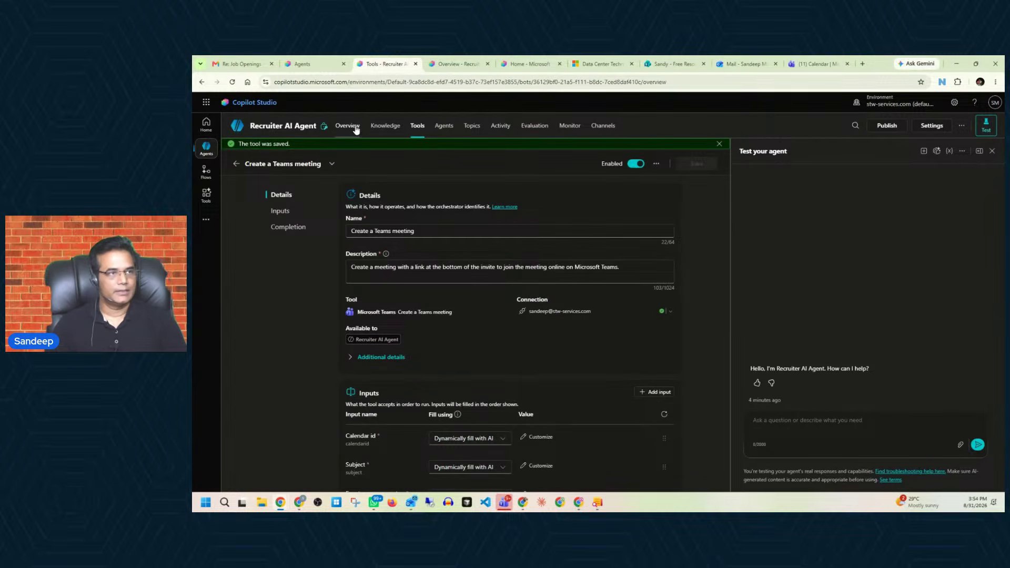
pyautogui.scroll(-3, 625, 314)
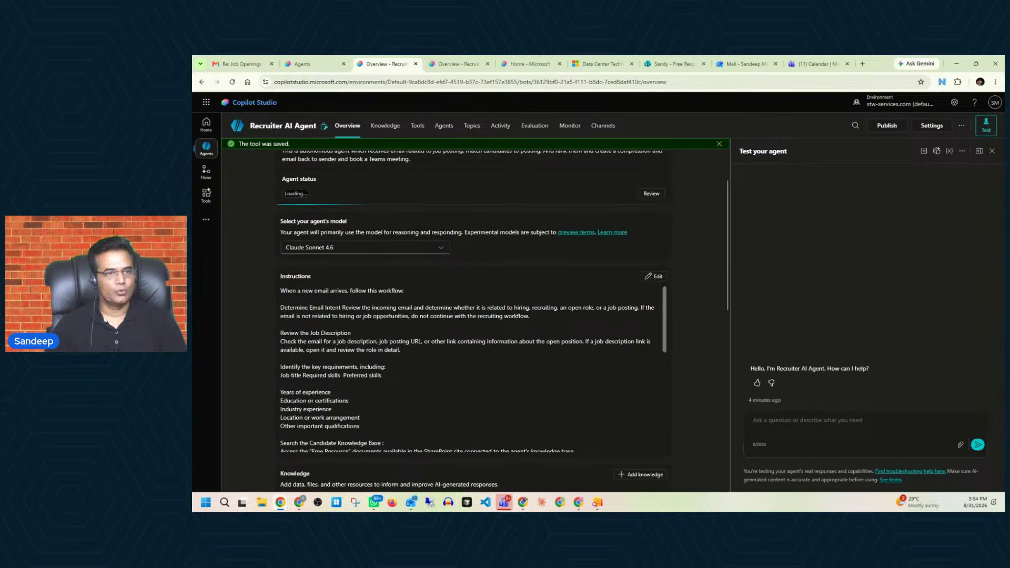
pyautogui.click(654, 268)
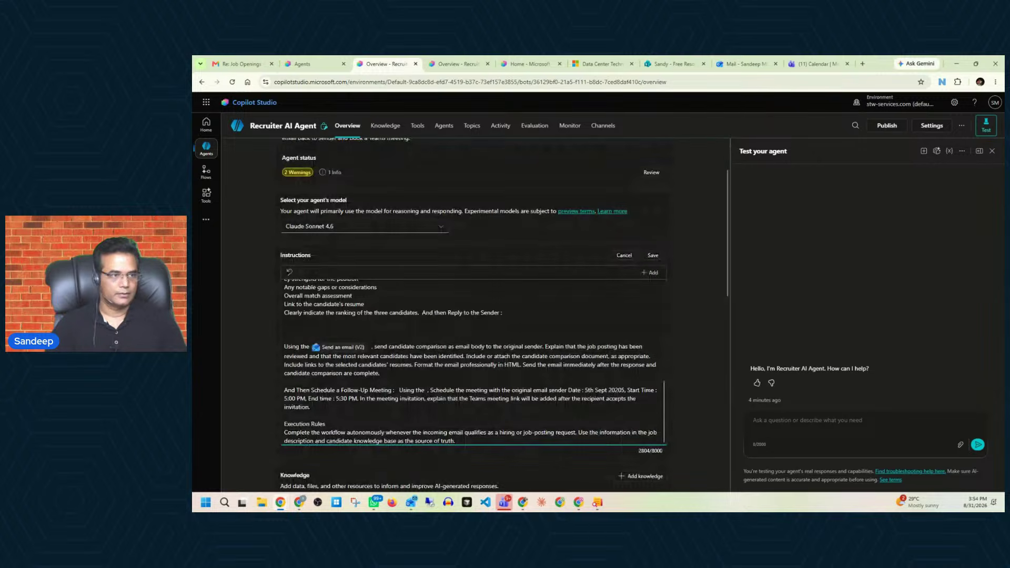
pyautogui.write('/')
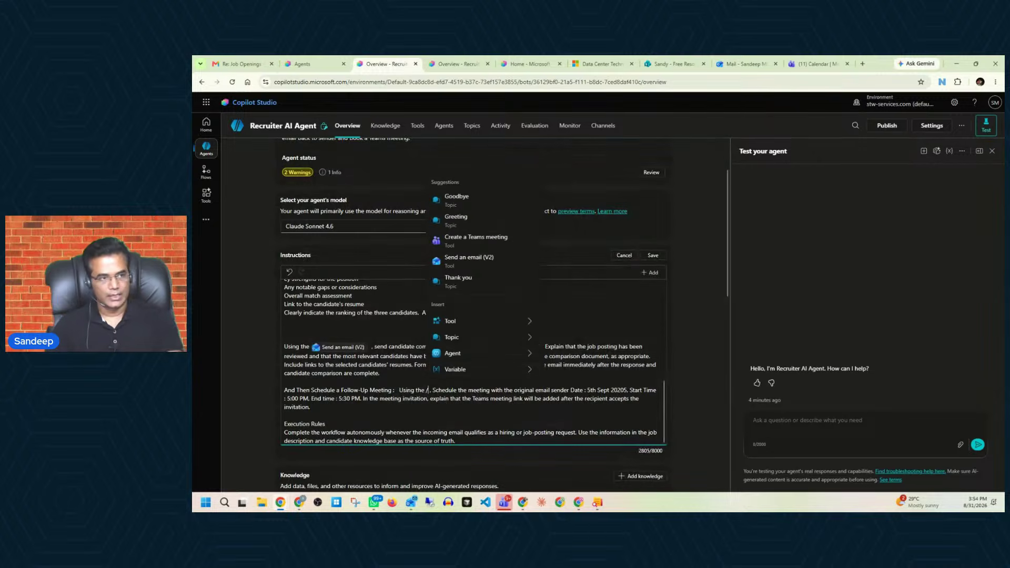
pyautogui.click(487, 239)
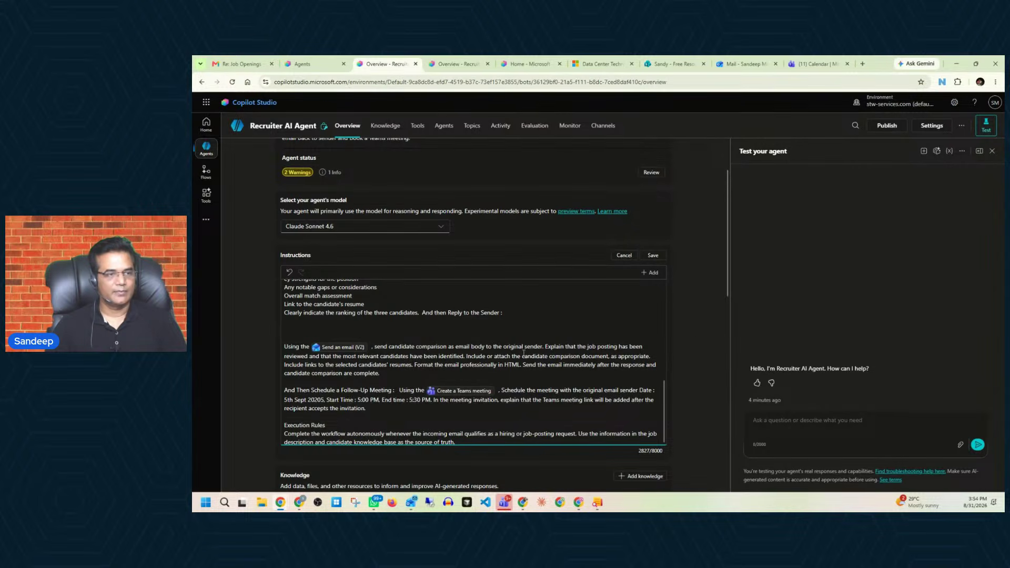
pyautogui.scroll(-10, 690, 336)
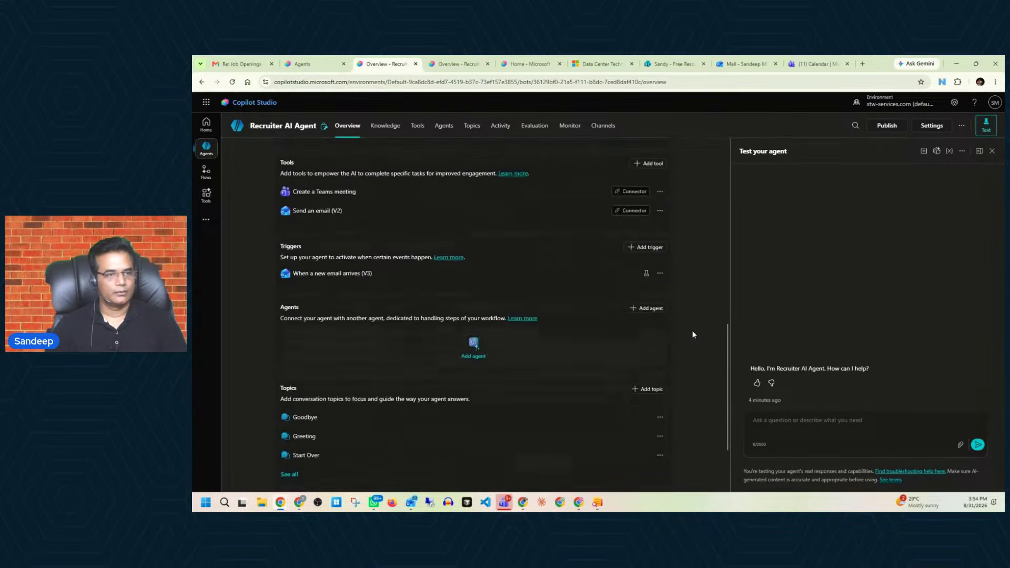
pyautogui.scroll(10, 692, 335)
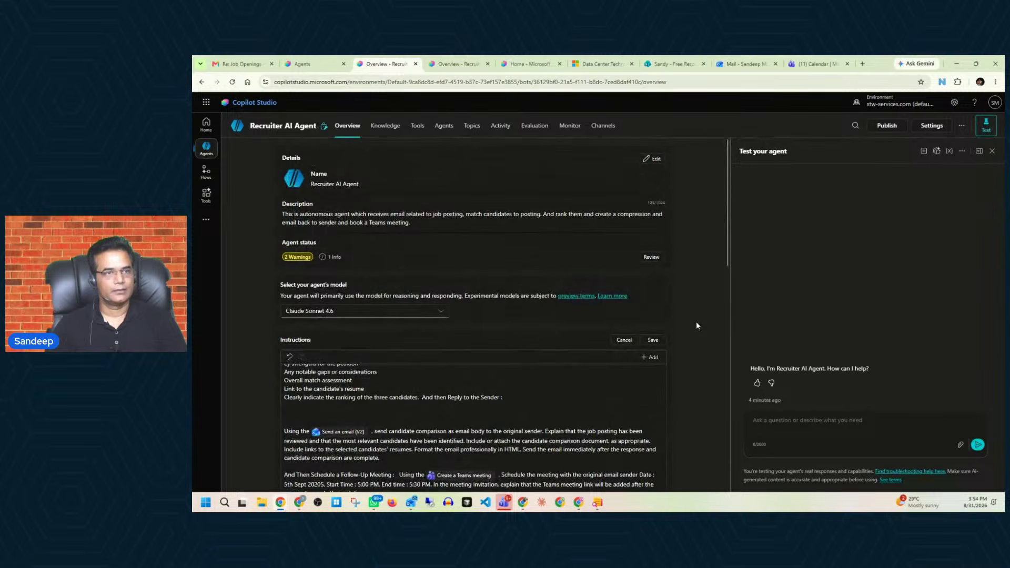
pyautogui.click(654, 339)
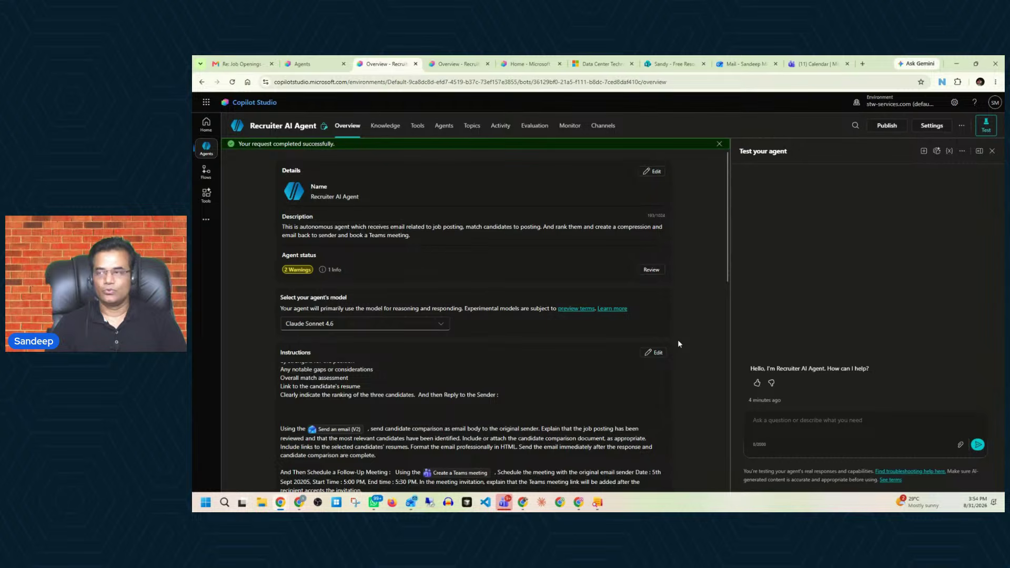
# Switch the agent's model to GPT-5 Chat and look over the rest of the agent's overview.
pyautogui.click(441, 325)
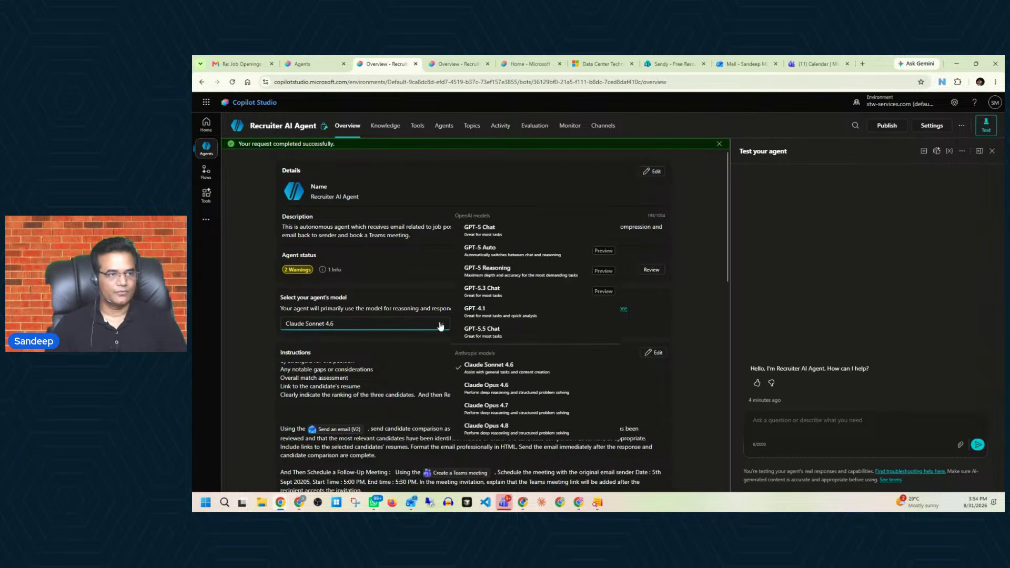
pyautogui.click(488, 231)
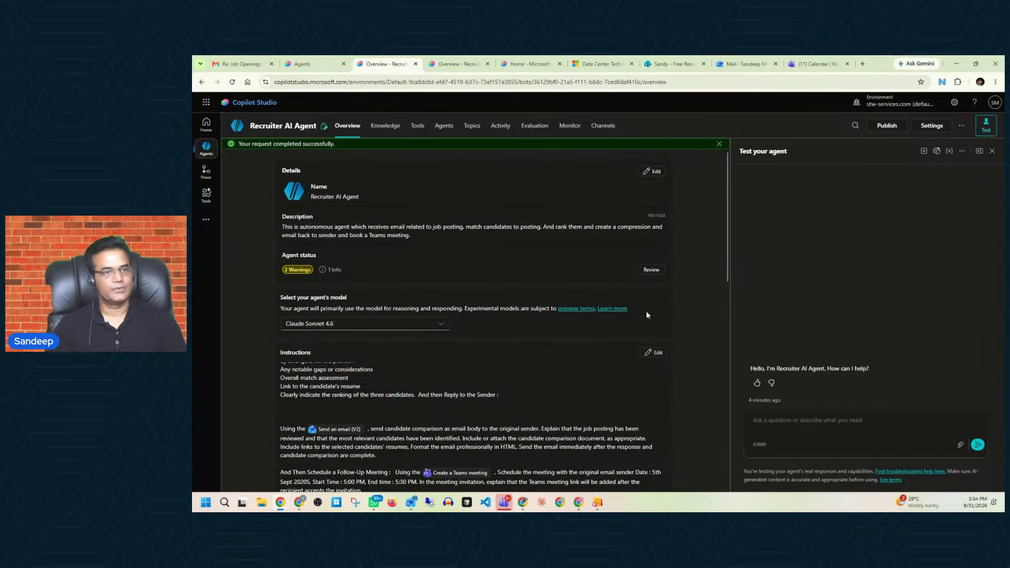
pyautogui.scroll(-10, 689, 255)
pyautogui.scroll(10, 690, 257)
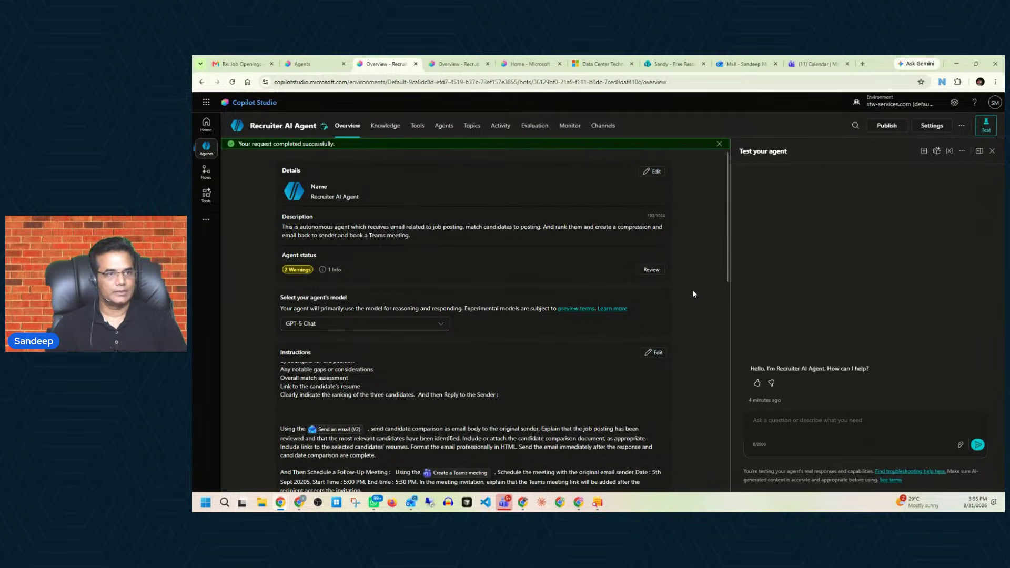
pyautogui.scroll(-8, 692, 289)
pyautogui.scroll(-3, 693, 287)
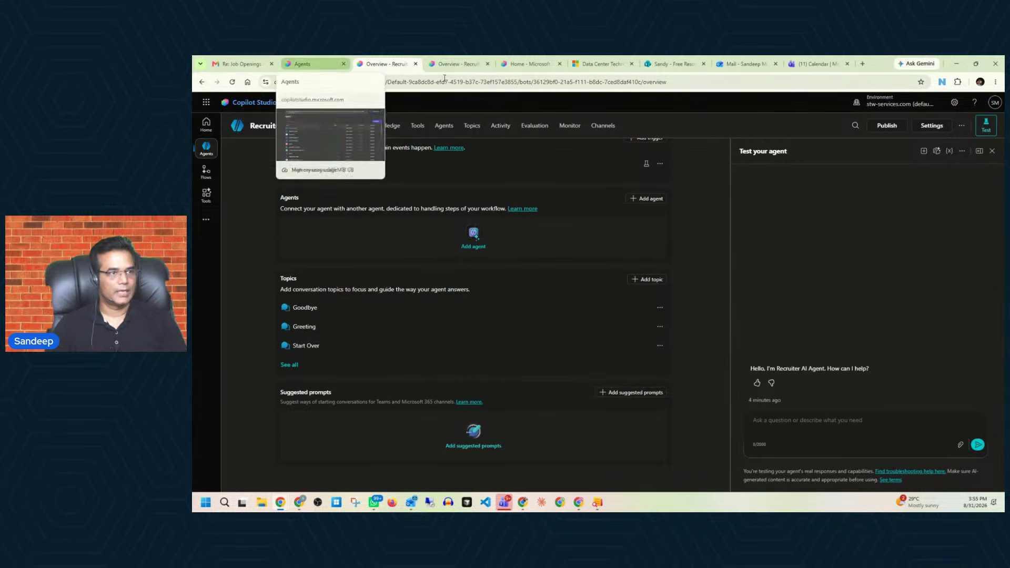
# On the Microsoft careers site, open the Data Center Critical Environment Technician Manager posting in London and copy its job link.
pyautogui.click(604, 64)
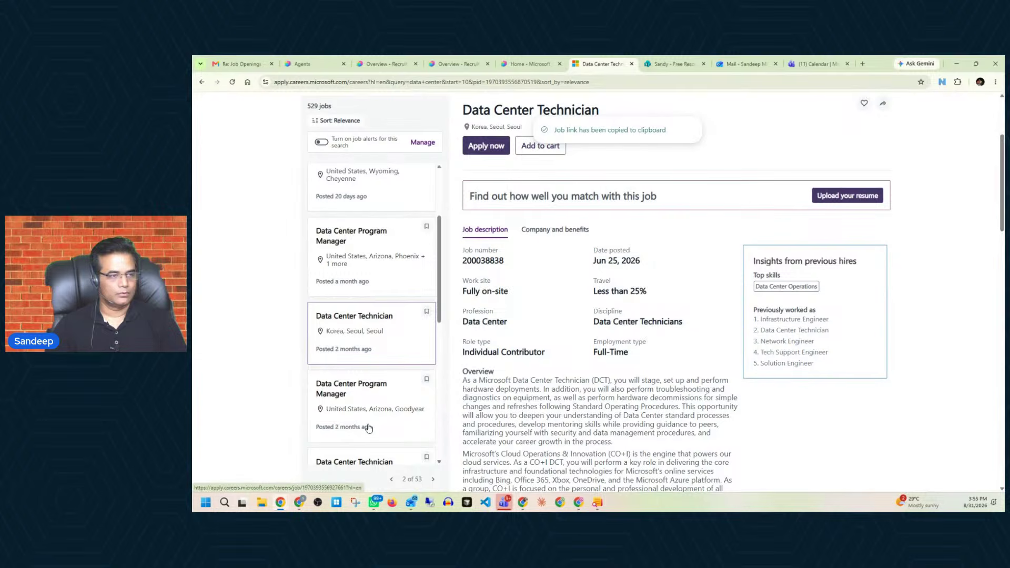
pyautogui.scroll(-4, 368, 429)
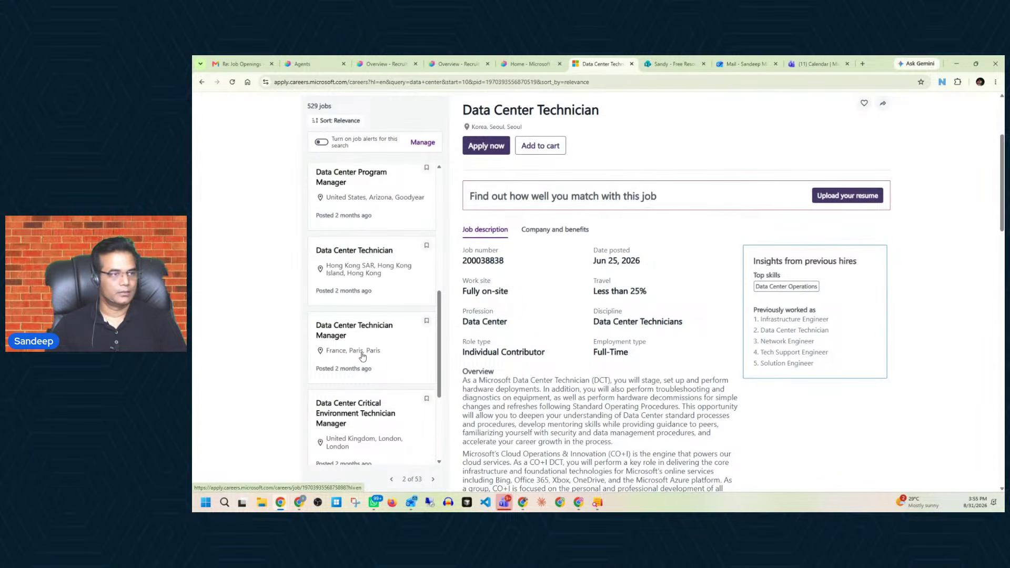
pyautogui.click(348, 425)
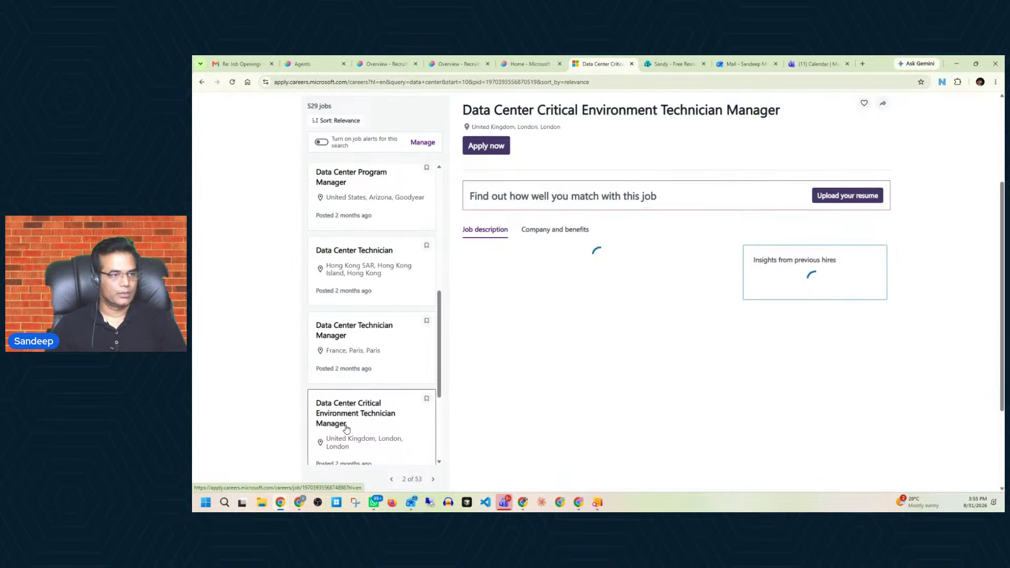
pyautogui.click(883, 105)
pyautogui.click(894, 196)
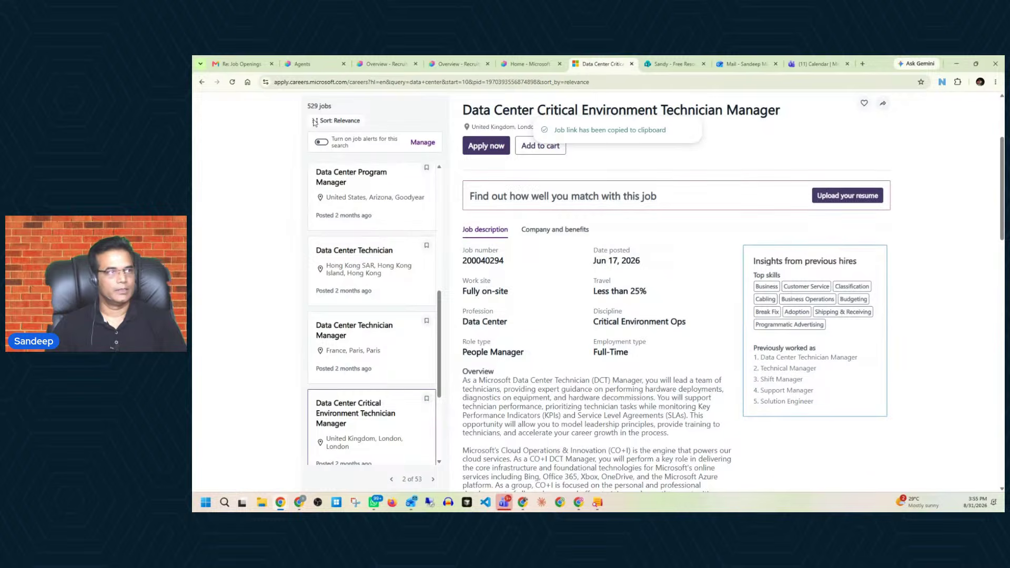
# In Gmail, start a new message to the agent mailbox's stw-services.com address with the subject "Job Openings".
pyautogui.click(241, 64)
pyautogui.click(221, 134)
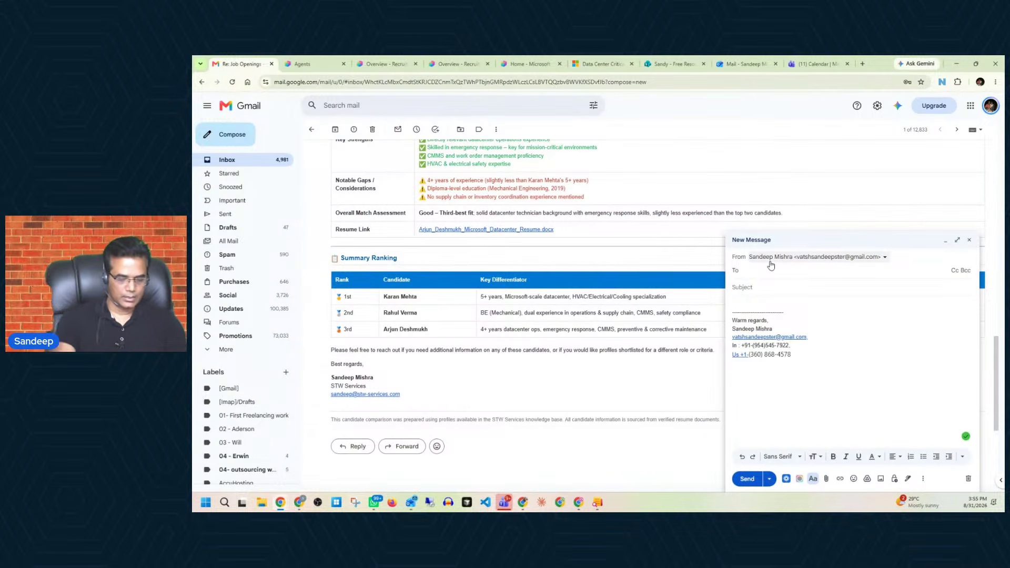
pyautogui.write('sand')
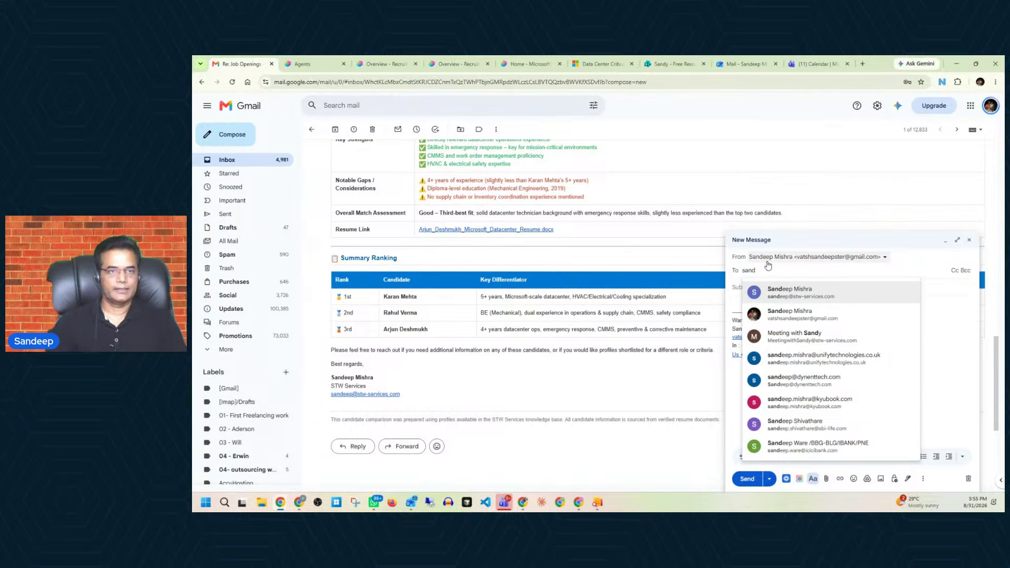
pyautogui.click(805, 294)
pyautogui.press('Tab')
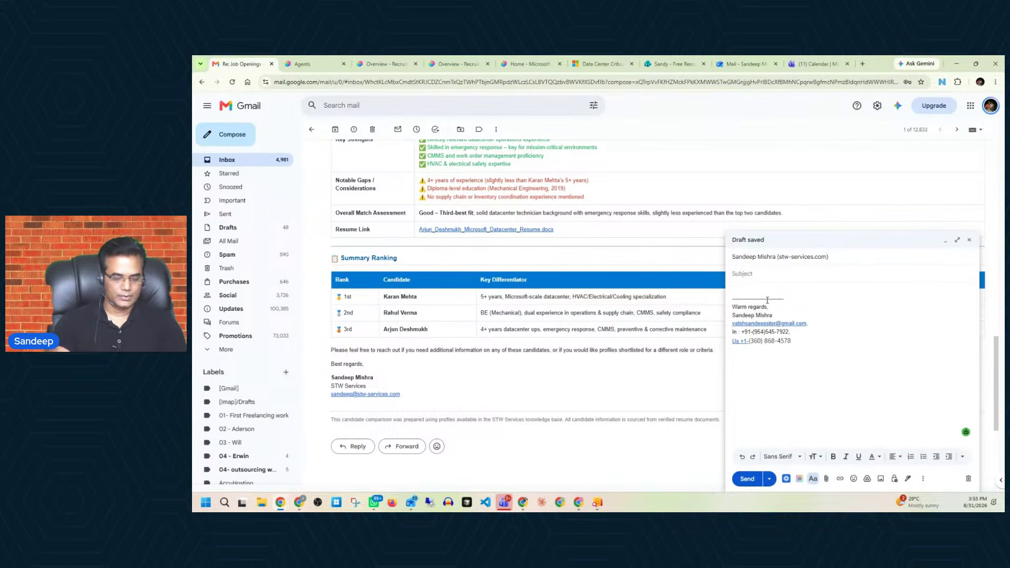
pyautogui.write('Job Open')
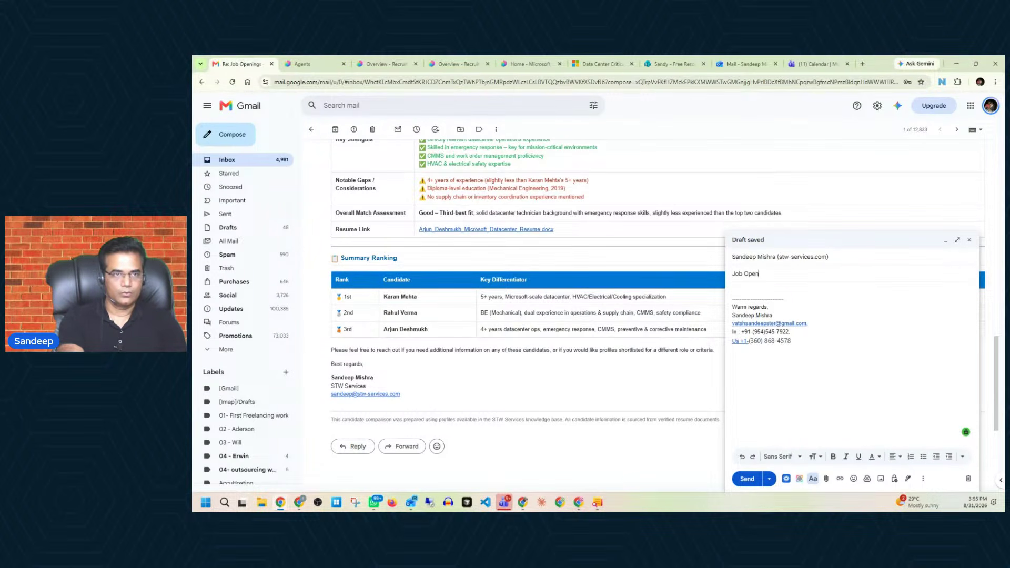
pyautogui.write('ings')
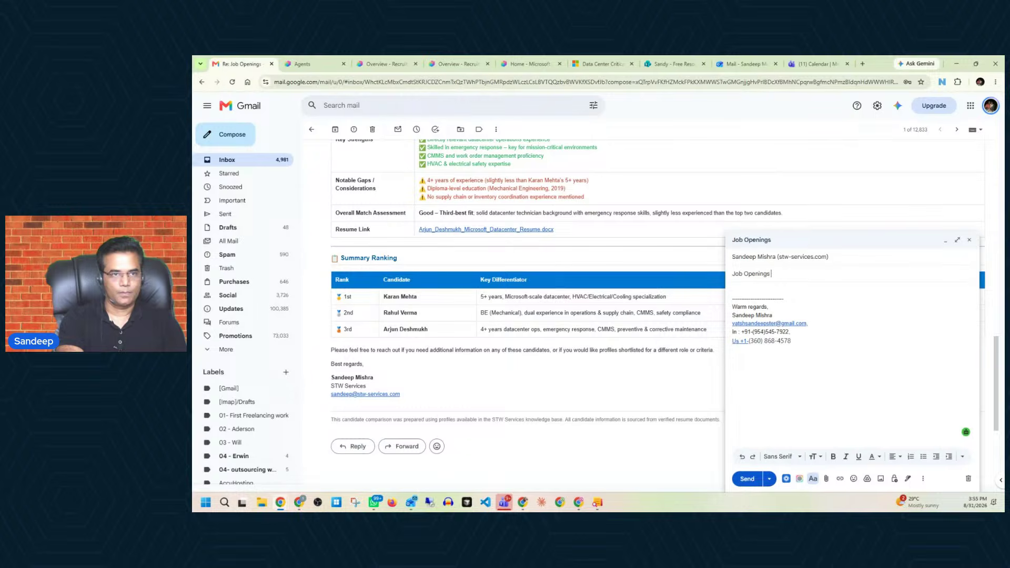
# Start the message body with a "Hi" greeting using the recipient's first name, followed by a blank line.
pyautogui.click(765, 288)
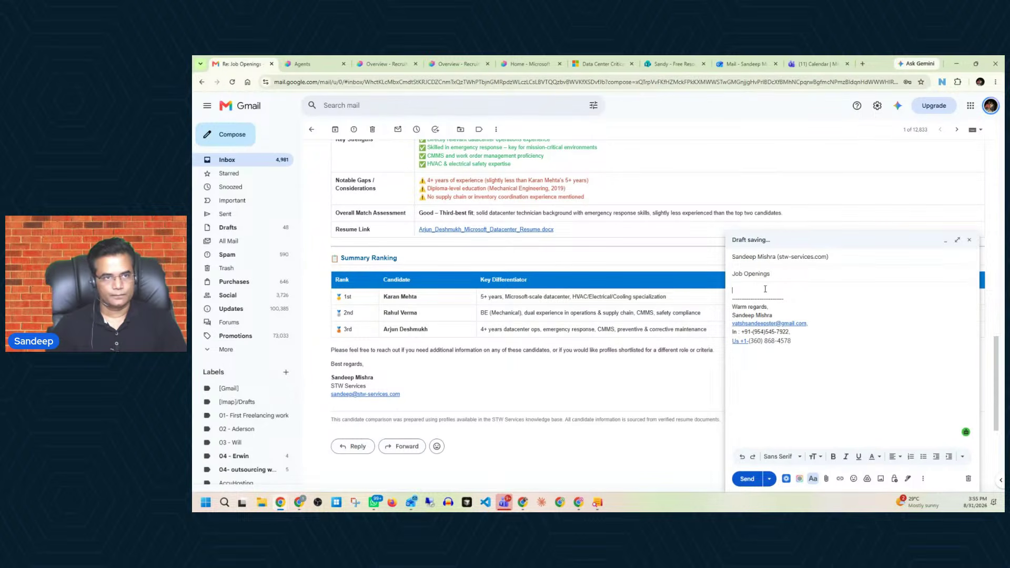
pyautogui.write('hi S')
pyautogui.press('BackSpace')
pyautogui.press('BackSpace')
pyautogui.press('BackSpace')
pyautogui.press('BackSpace')
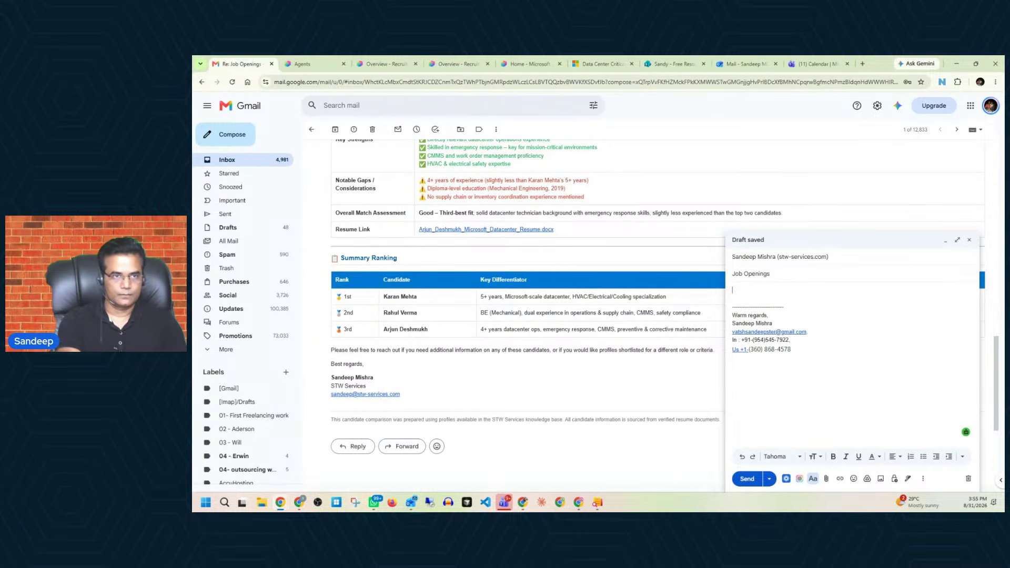
pyautogui.write('Hi ')
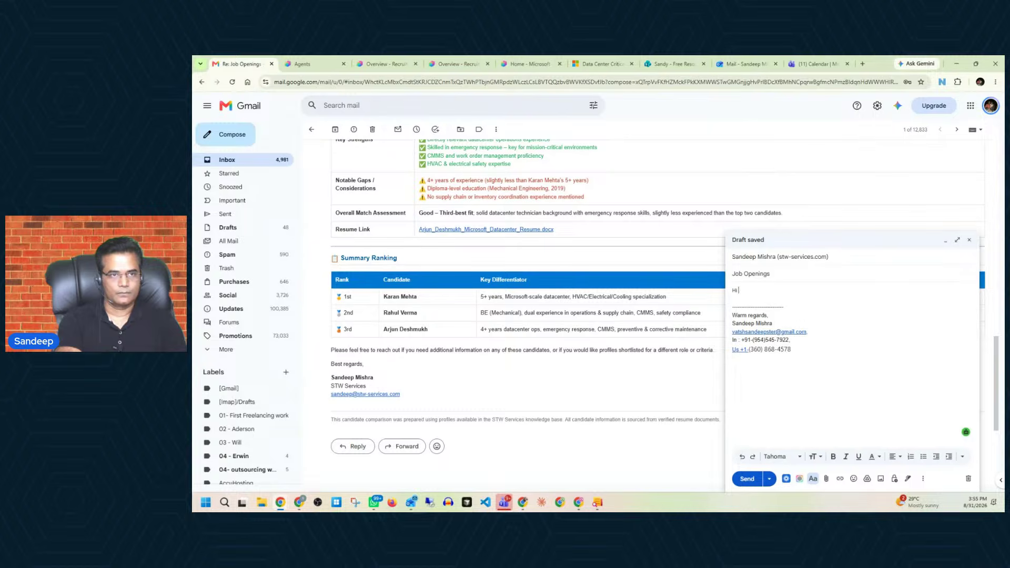
pyautogui.write('Sandeep')
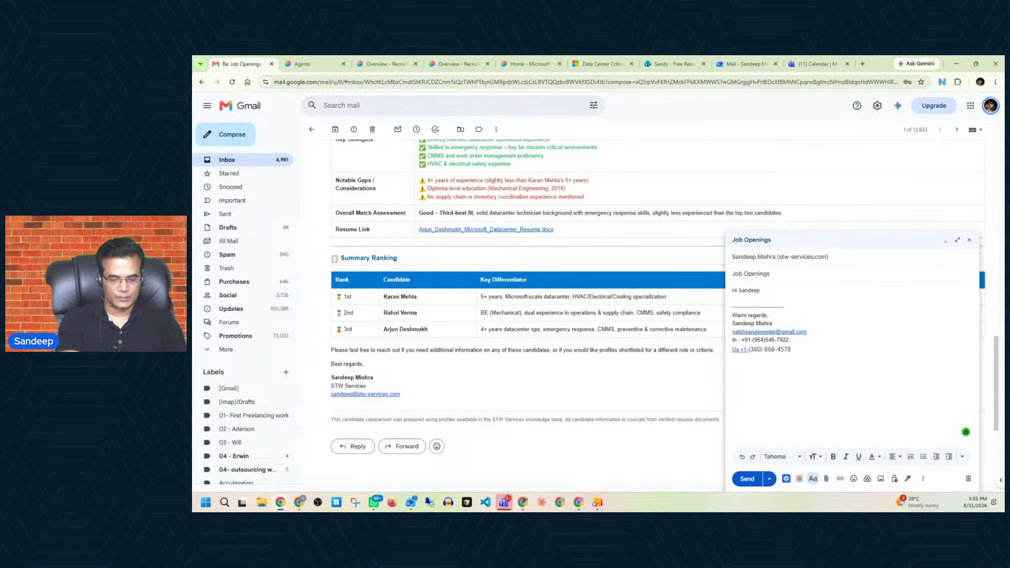
pyautogui.write(',')
pyautogui.press('Return')
pyautogui.press('Return')
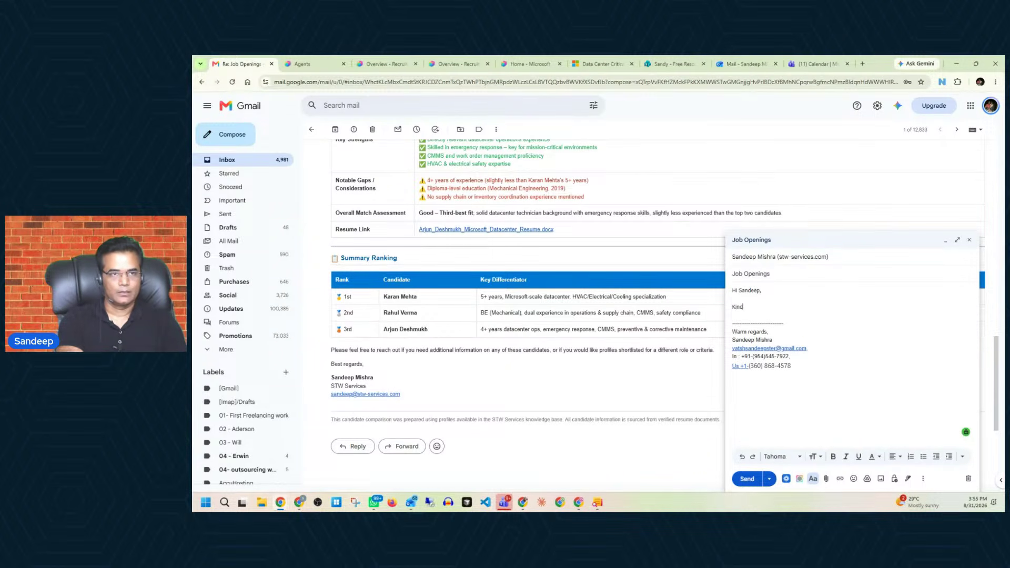
# Write "Kind find best suitable candidates for this opening -" in the message body and paste the copied job link below it.
pyautogui.write('Kind ')
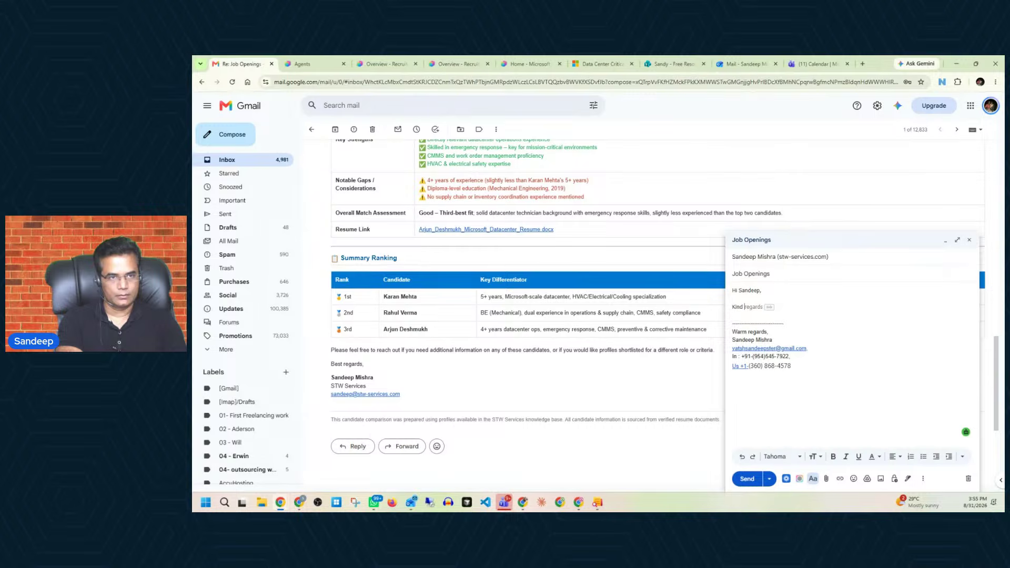
pyautogui.write('find best suitable candid')
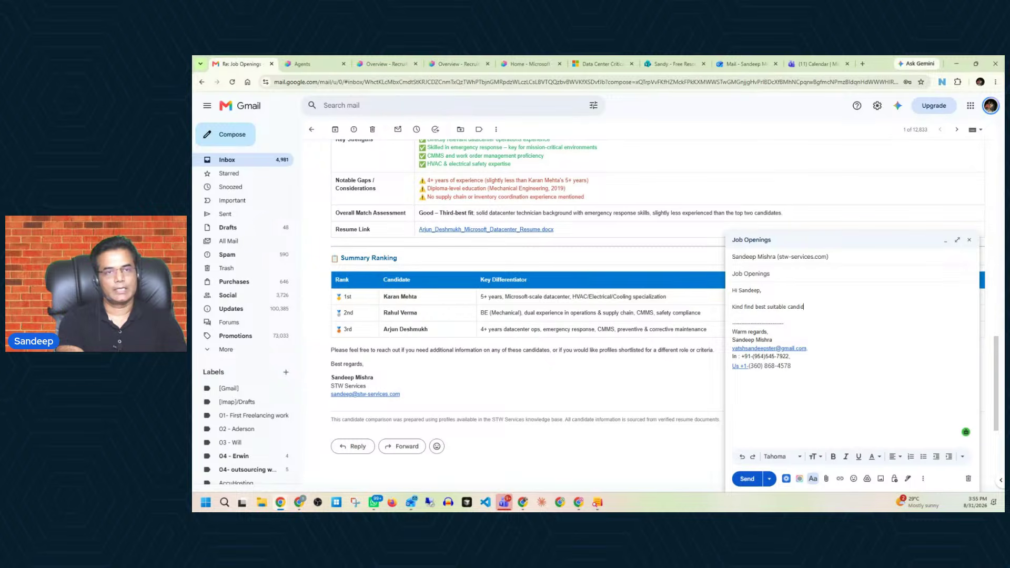
pyautogui.write('this opening -')
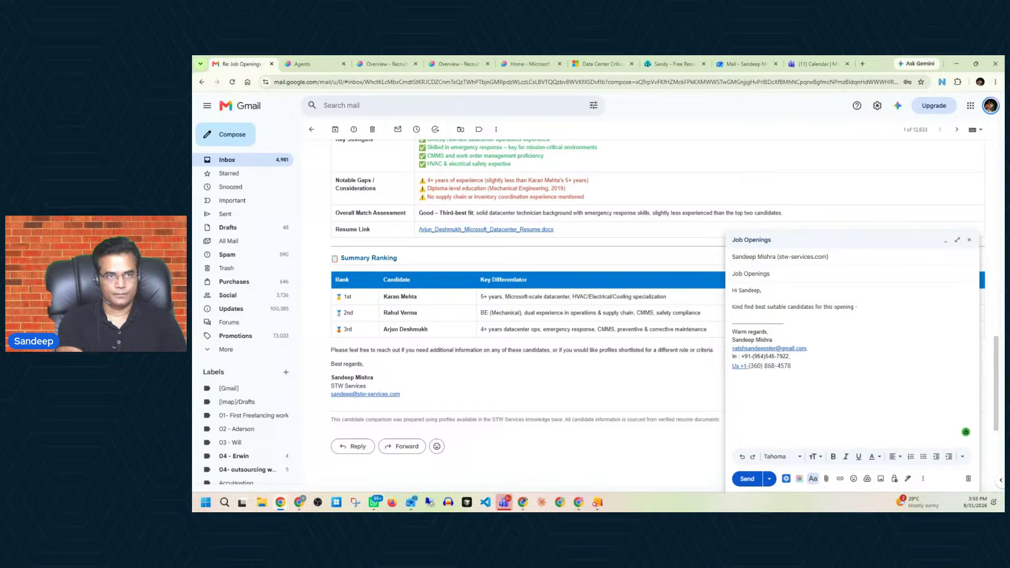
pyautogui.press('Return')
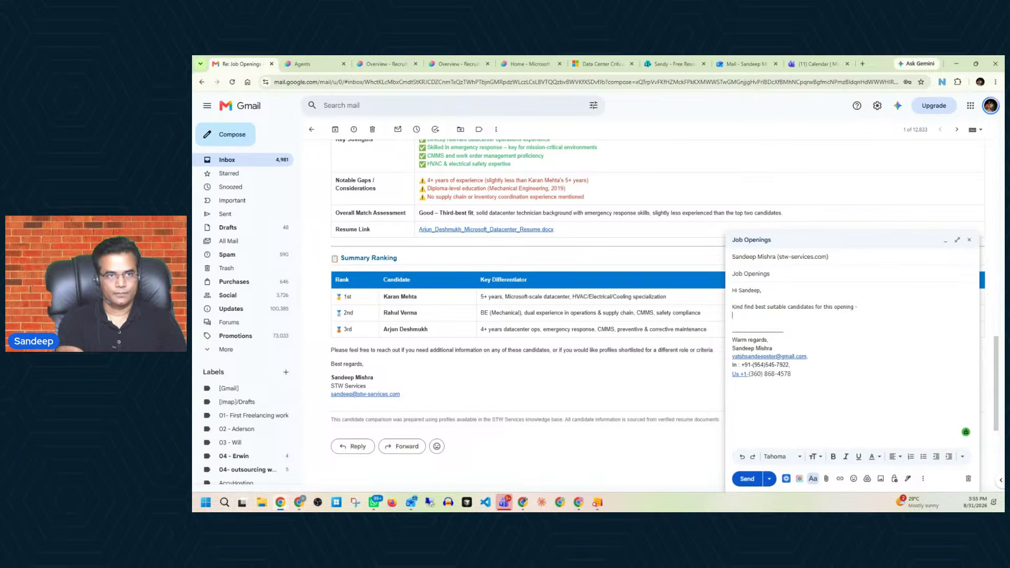
pyautogui.hotkey('ctrl', 'v')
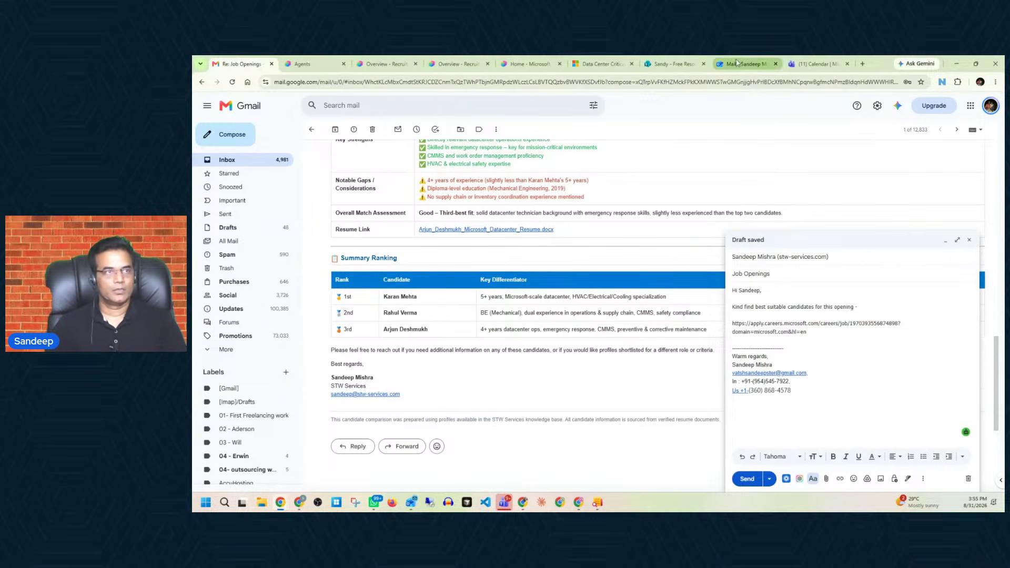
# Switch to Copilot Studio and bring up the Recruiter AI Agent's overview with the test pane open.
pyautogui.click(453, 63)
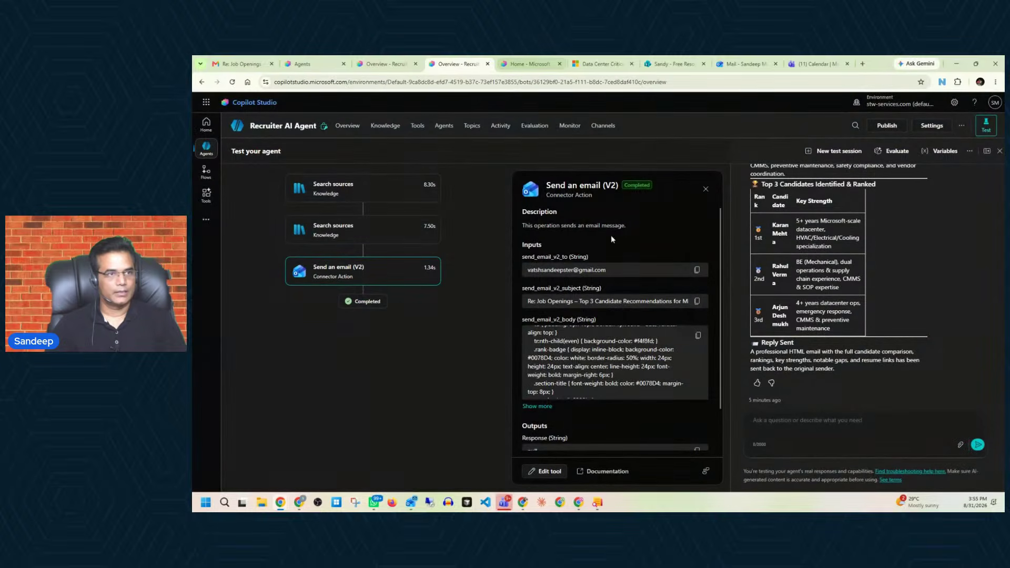
pyautogui.click(386, 63)
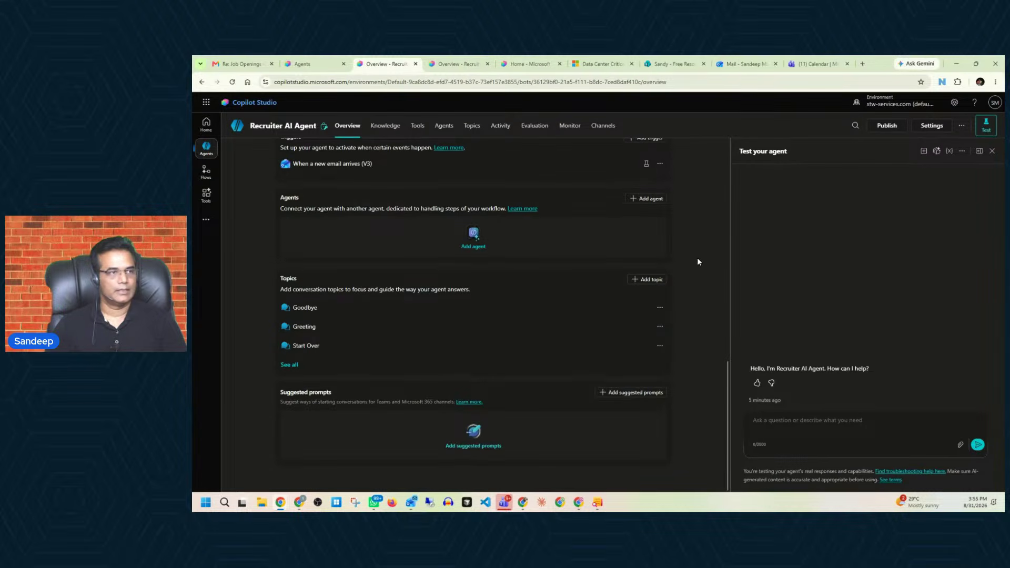
pyautogui.scroll(5, 696, 257)
pyautogui.click(984, 126)
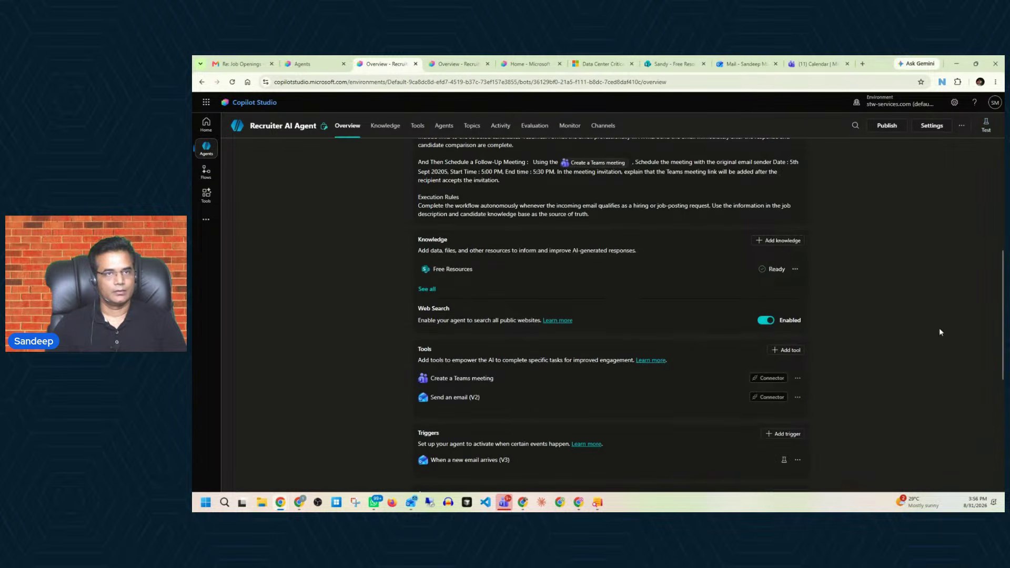
pyautogui.click(985, 126)
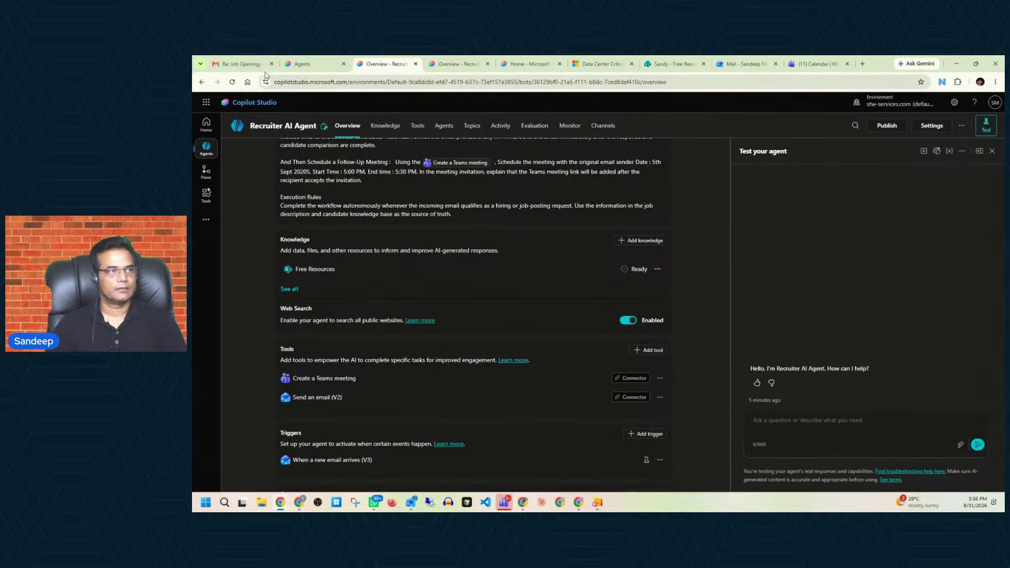
# Return to Gmail and send the drafted "Job Openings" email to the agent mailbox.
pyautogui.click(242, 64)
pyautogui.click(745, 479)
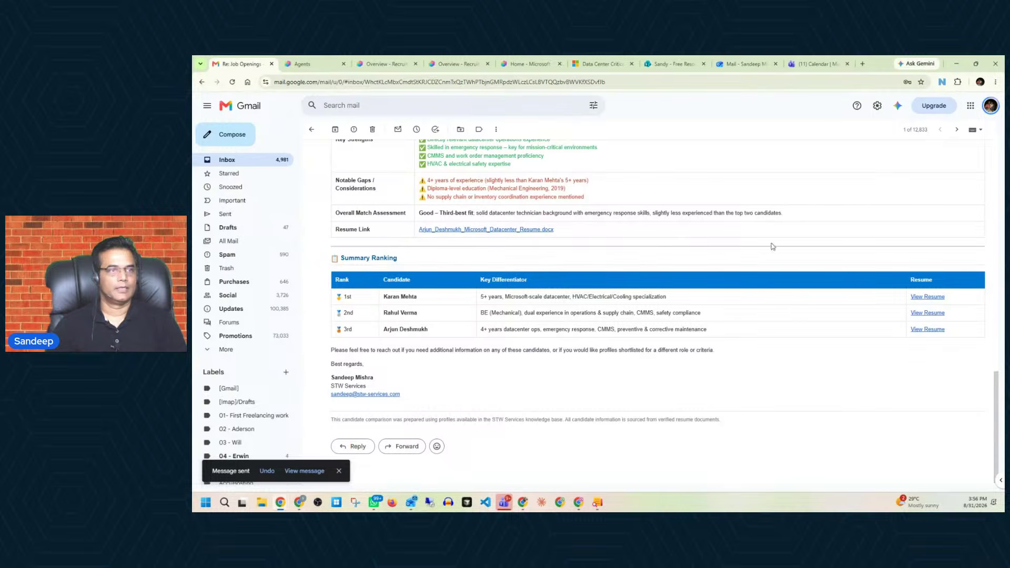
pyautogui.scroll(13, 593, 319)
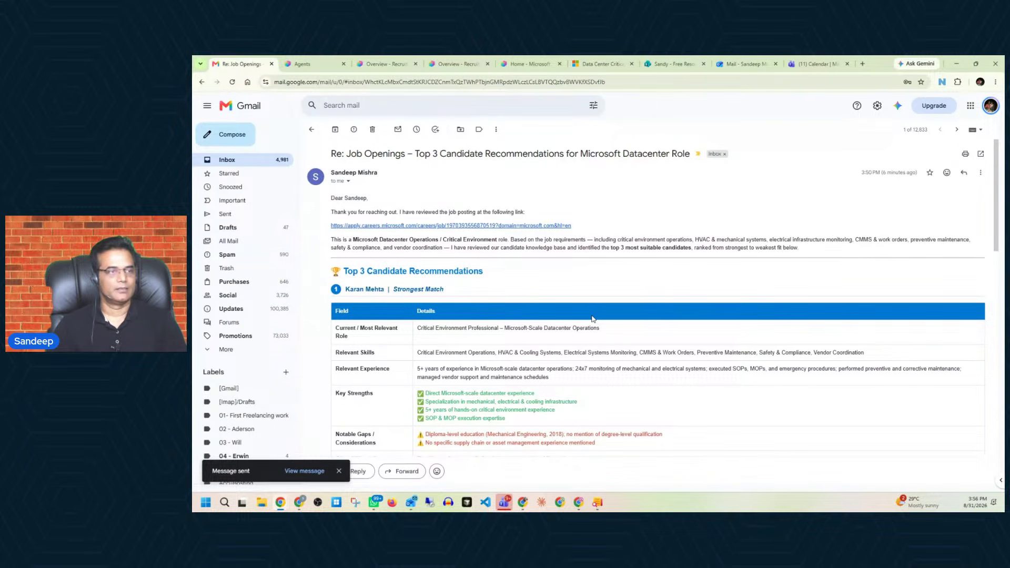
# Check the Outlook inbox of the agent mailbox for the newly sent "Job Openings" email.
pyautogui.click(393, 65)
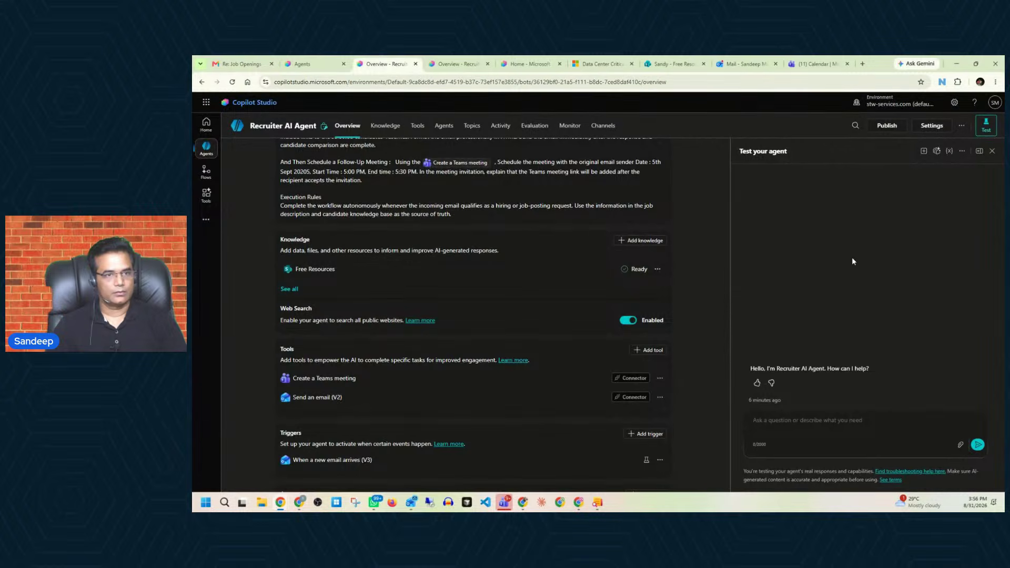
pyautogui.scroll(-6, 559, 334)
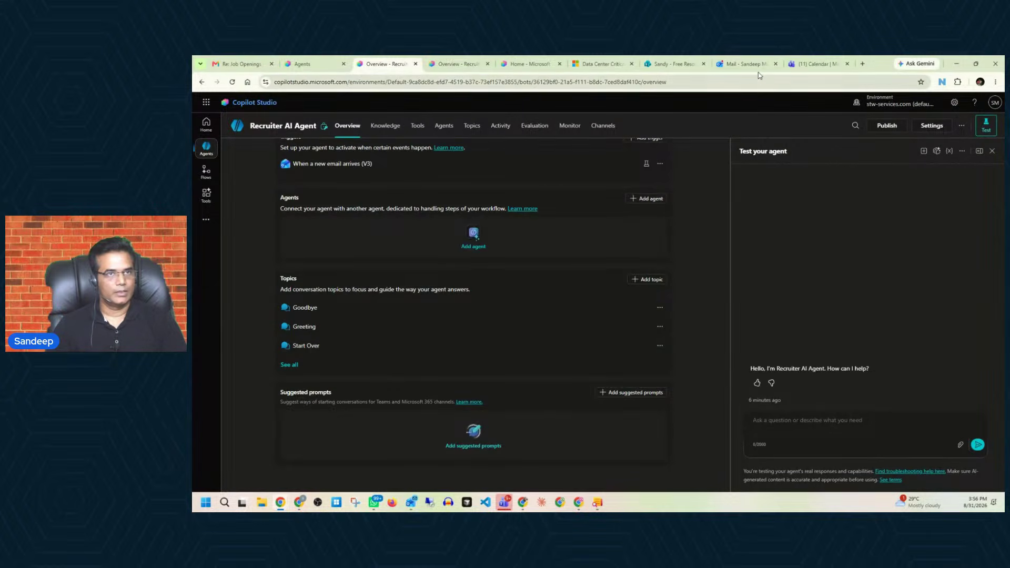
pyautogui.click(749, 64)
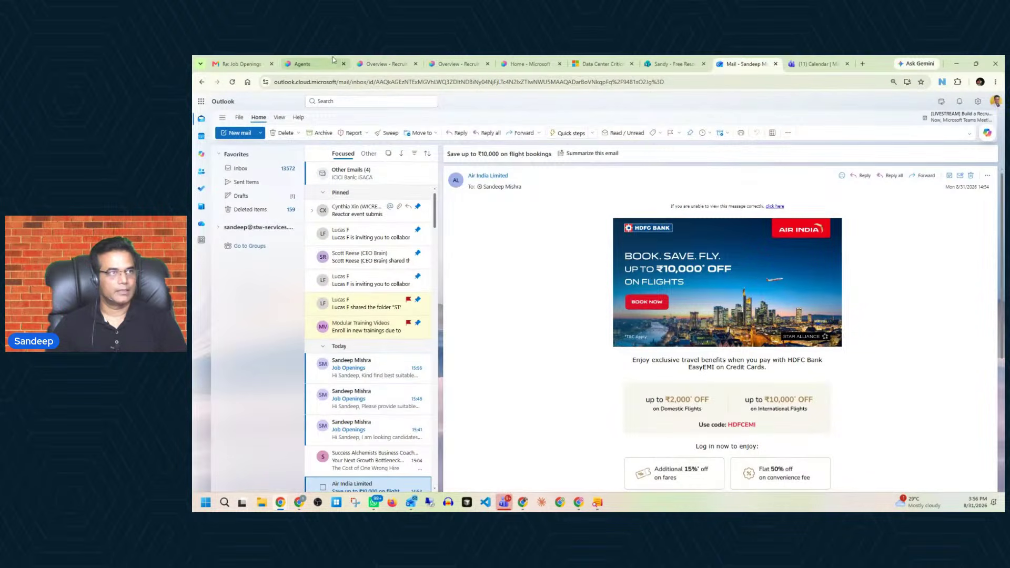
# In Copilot Studio, refresh the run instances of the "When a new email arrives (V3)" trigger and start testing with the Aug 31, 03:56 PM instance.
pyautogui.click(382, 64)
pyautogui.scroll(4, 592, 297)
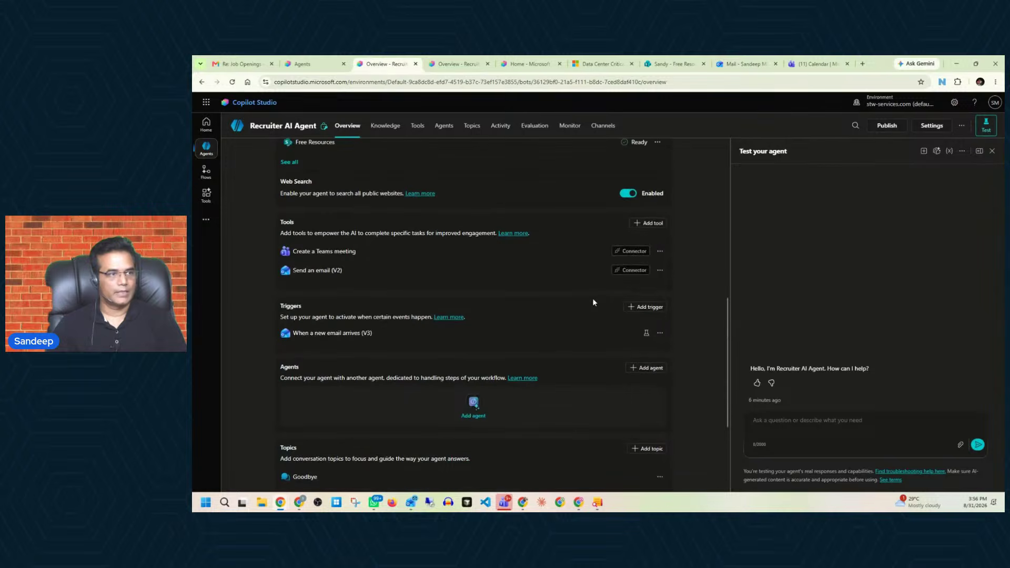
pyautogui.click(647, 333)
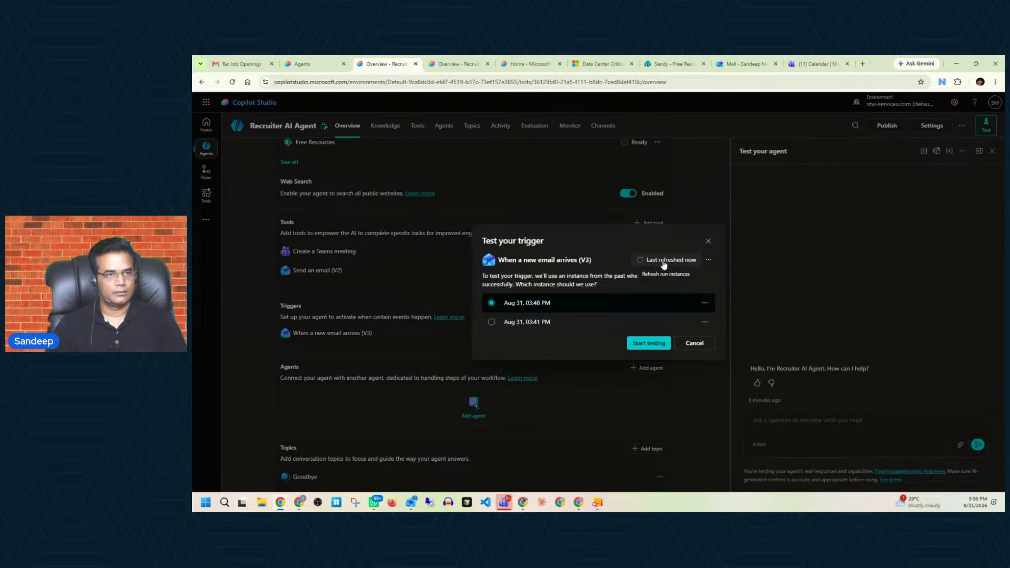
pyautogui.click(663, 261)
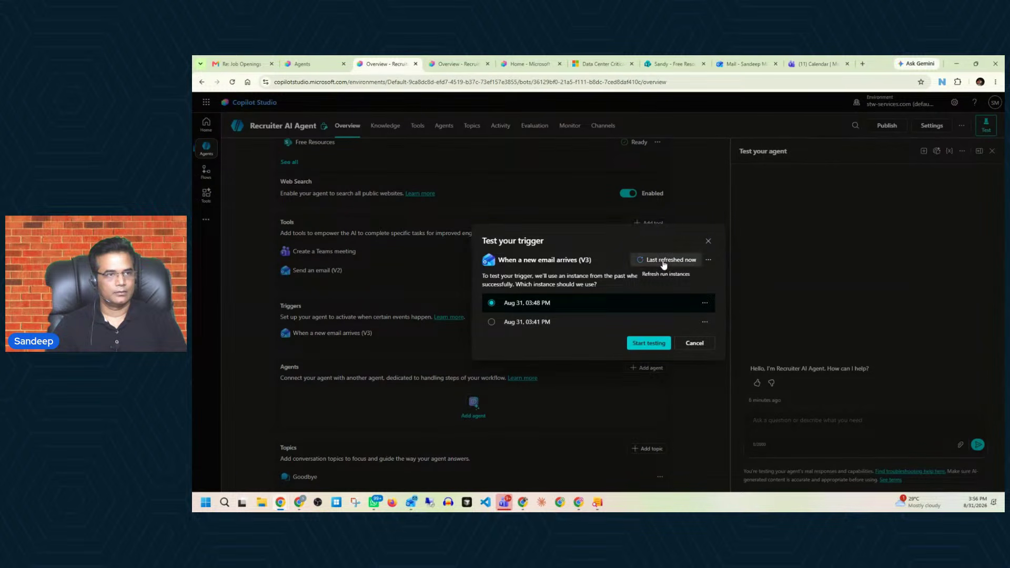
pyautogui.click(615, 292)
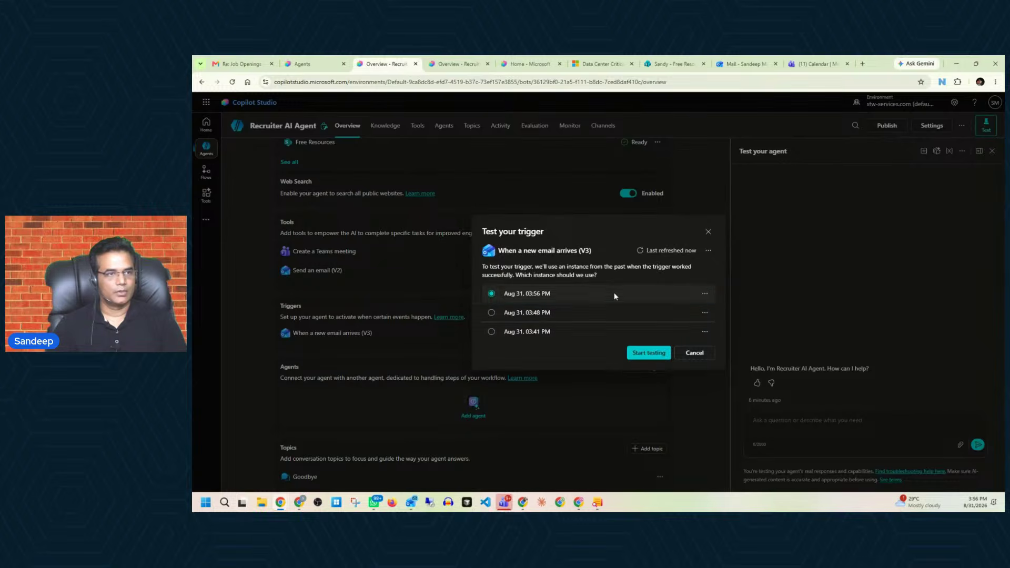
pyautogui.click(643, 357)
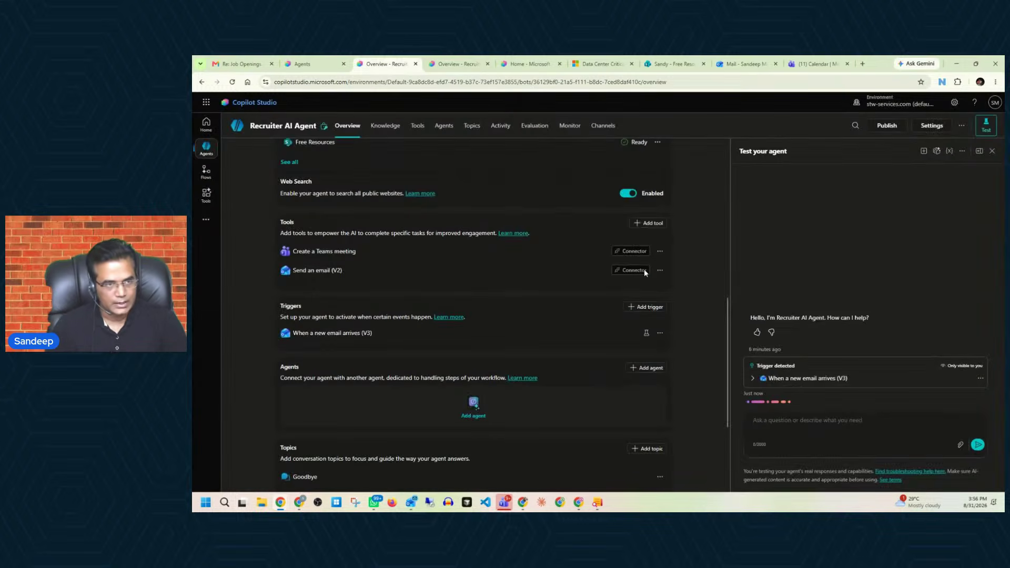
# Expand the test pane into the activity map and review the inputs of the Create a Teams meeting action.
pyautogui.click(979, 151)
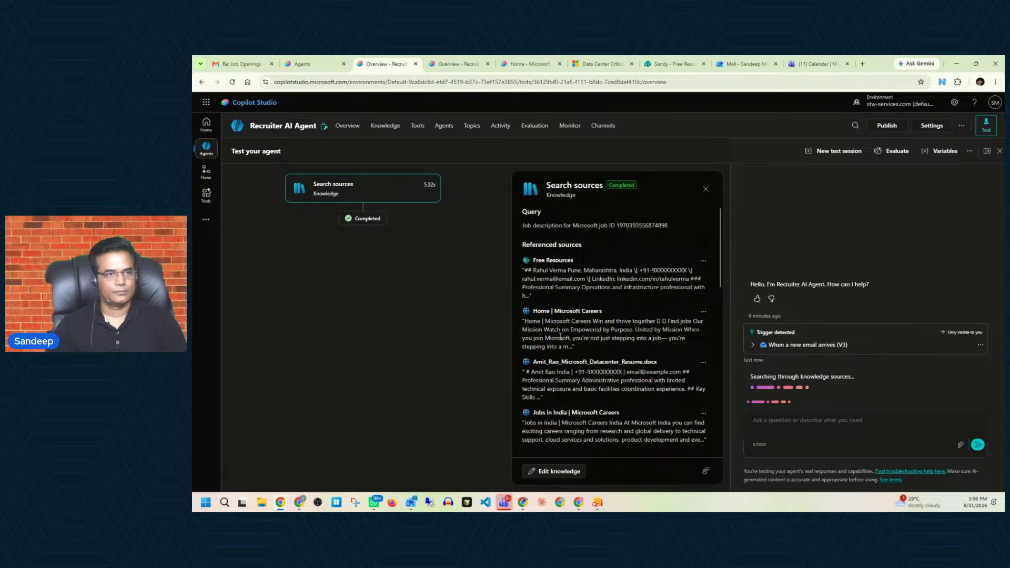
pyautogui.scroll(-10, 564, 331)
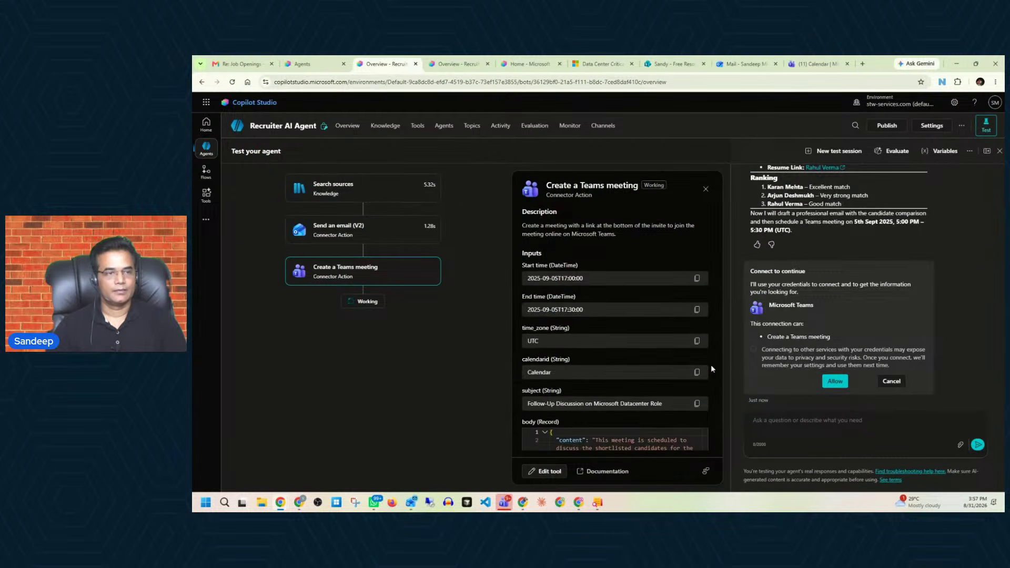
pyautogui.scroll(-5, 690, 354)
pyautogui.scroll(3, 690, 354)
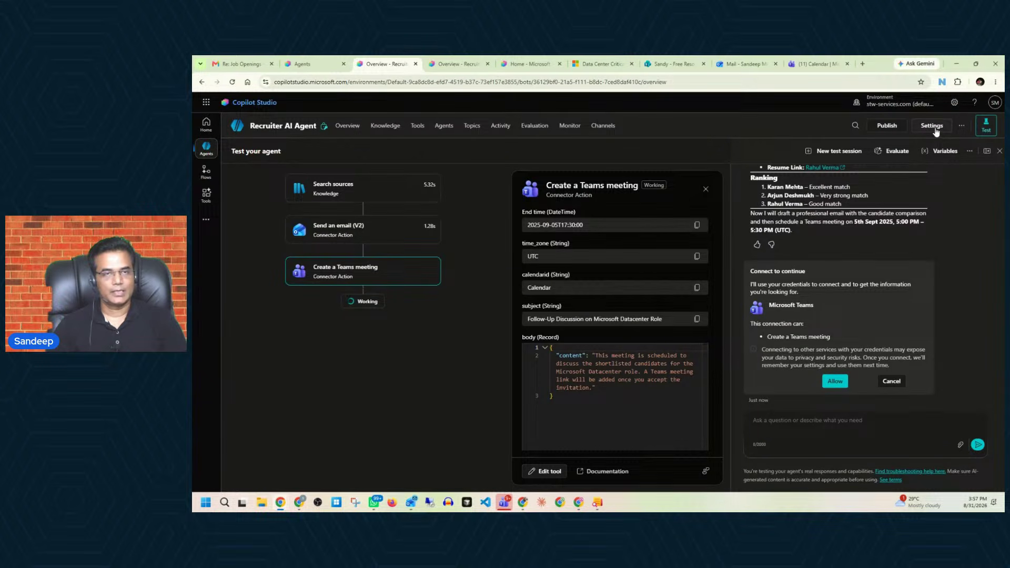
# Connect Microsoft Teams in the agent's Connection Settings and allow the Create a Teams meeting action in the test chat.
pyautogui.click(455, 63)
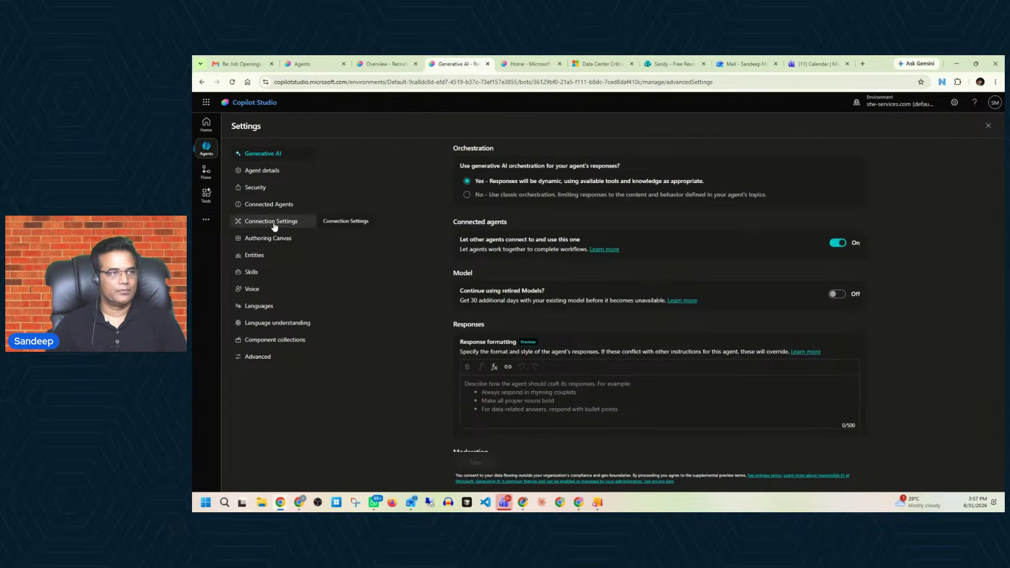
pyautogui.click(273, 221)
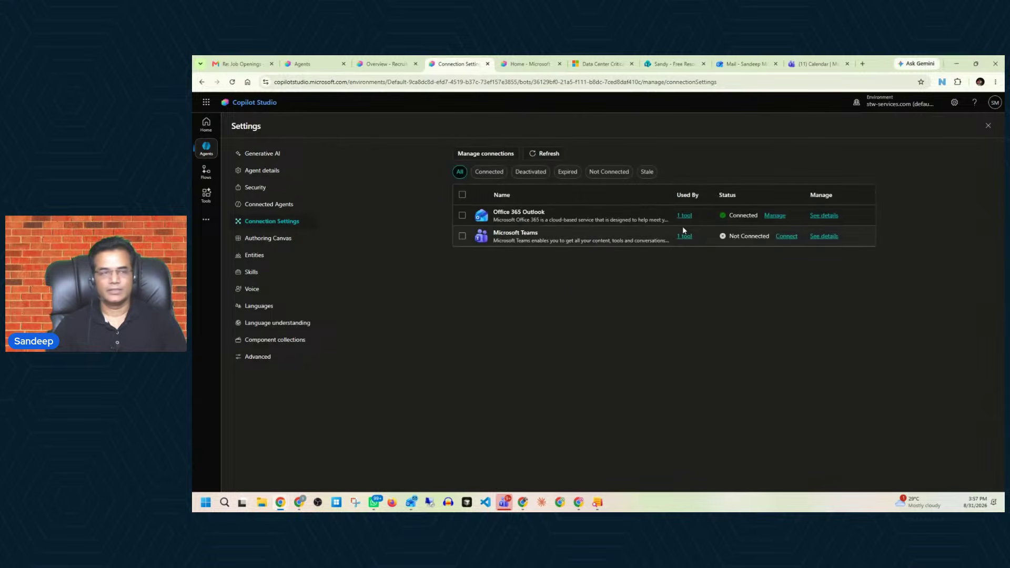
pyautogui.click(786, 236)
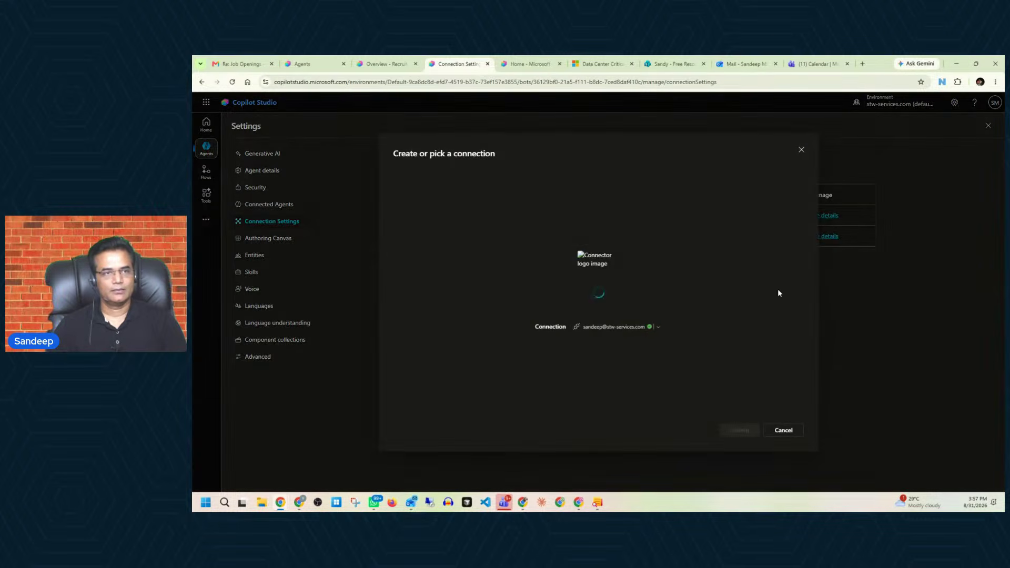
pyautogui.click(739, 430)
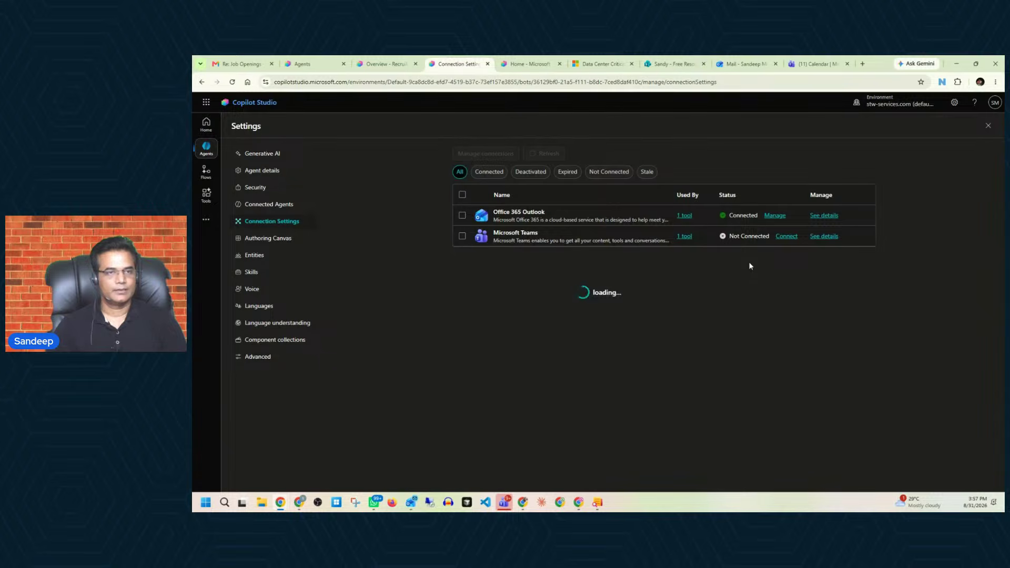
pyautogui.click(384, 64)
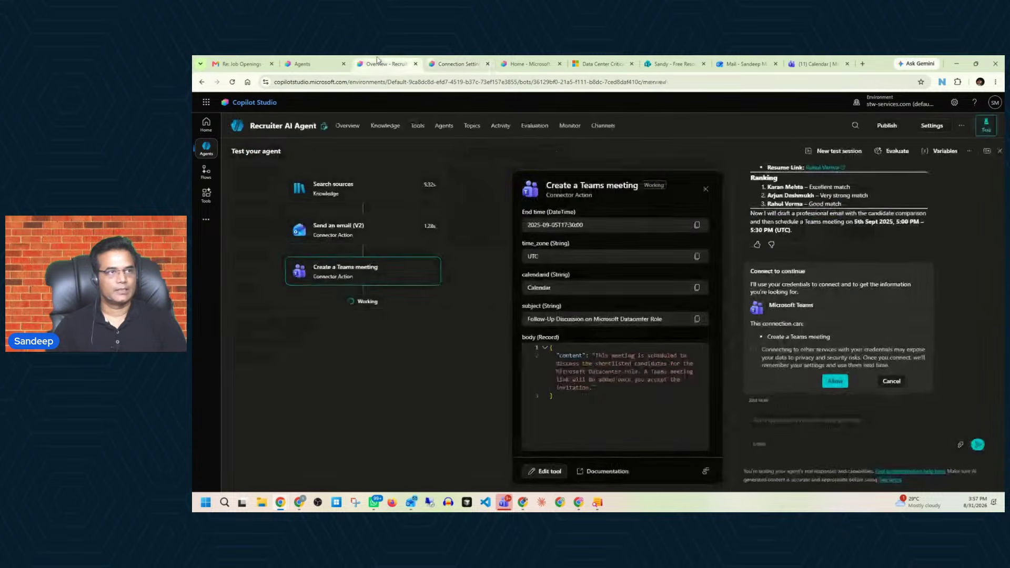
pyautogui.click(835, 376)
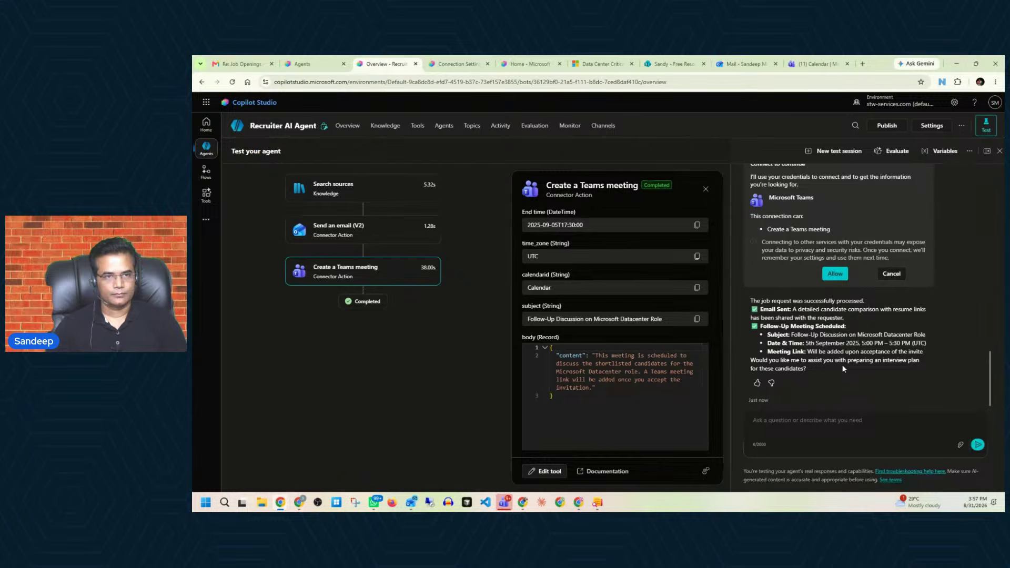
# In the Gmail inbox, open and read the agent's reply "Top Candidate Matches for Microsoft Datacenter Role".
pyautogui.click(247, 64)
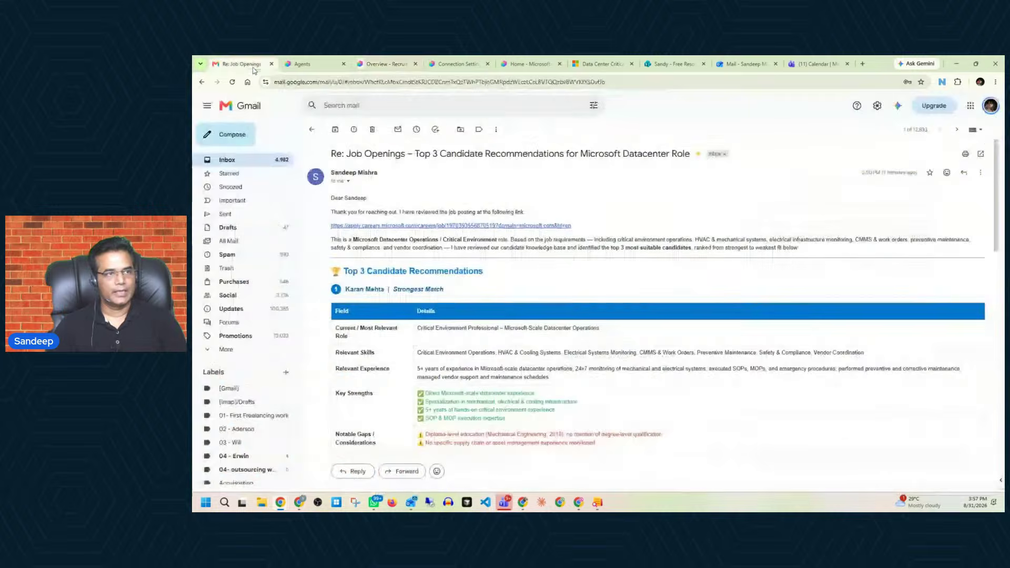
pyautogui.click(249, 162)
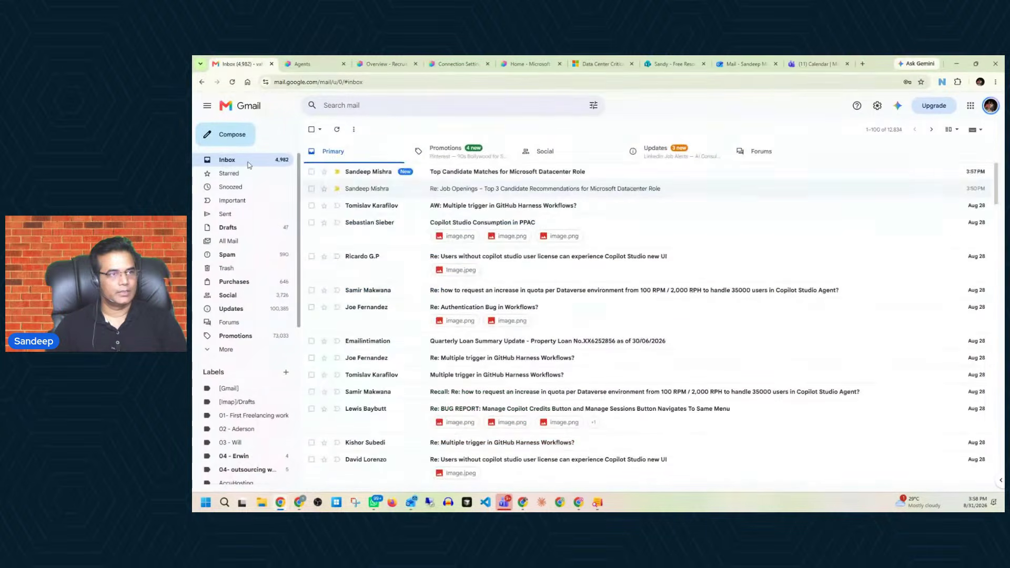
pyautogui.click(457, 178)
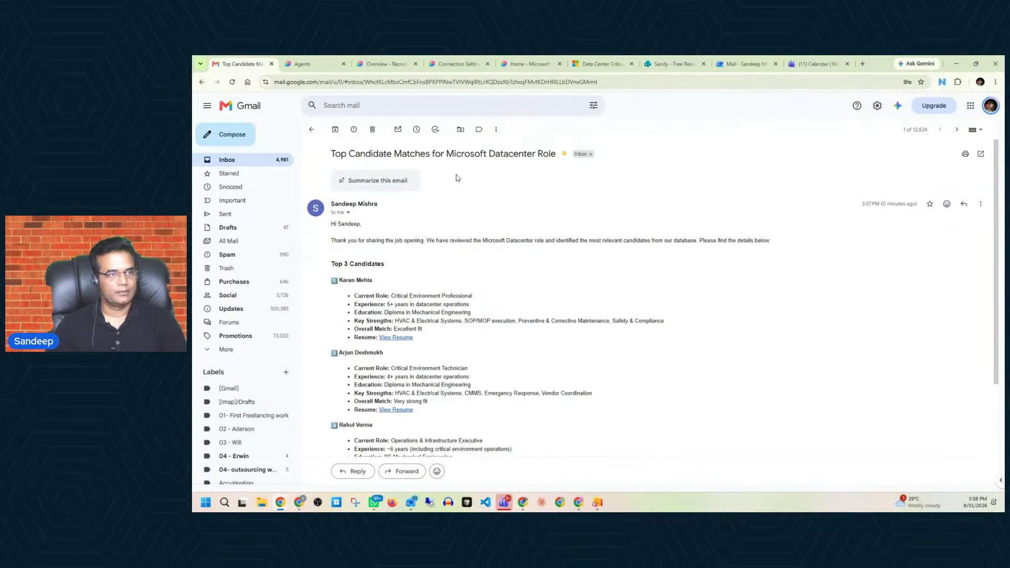
pyautogui.scroll(-5, 425, 383)
pyautogui.scroll(3, 426, 385)
pyautogui.scroll(-3, 394, 330)
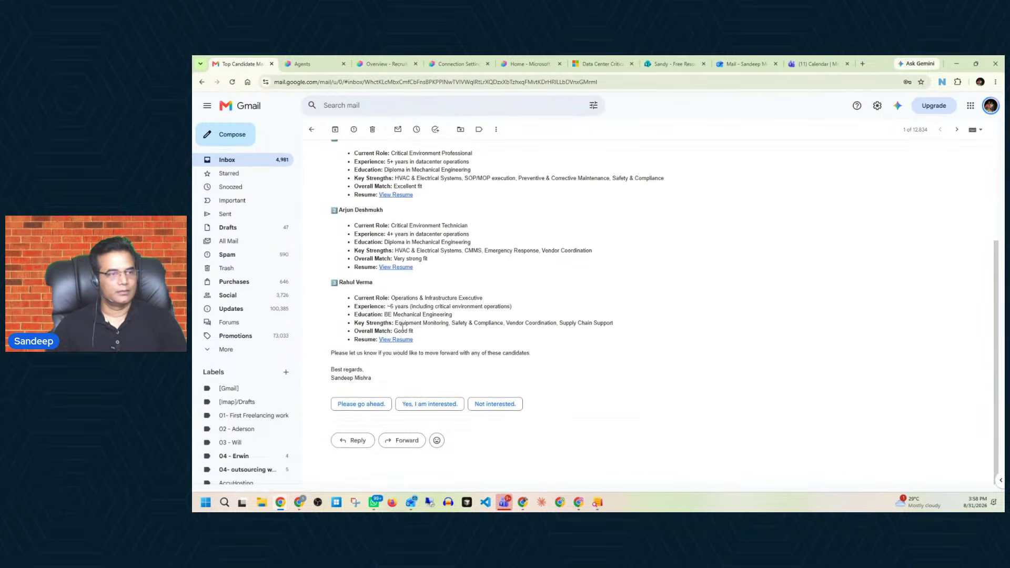
pyautogui.scroll(3, 402, 327)
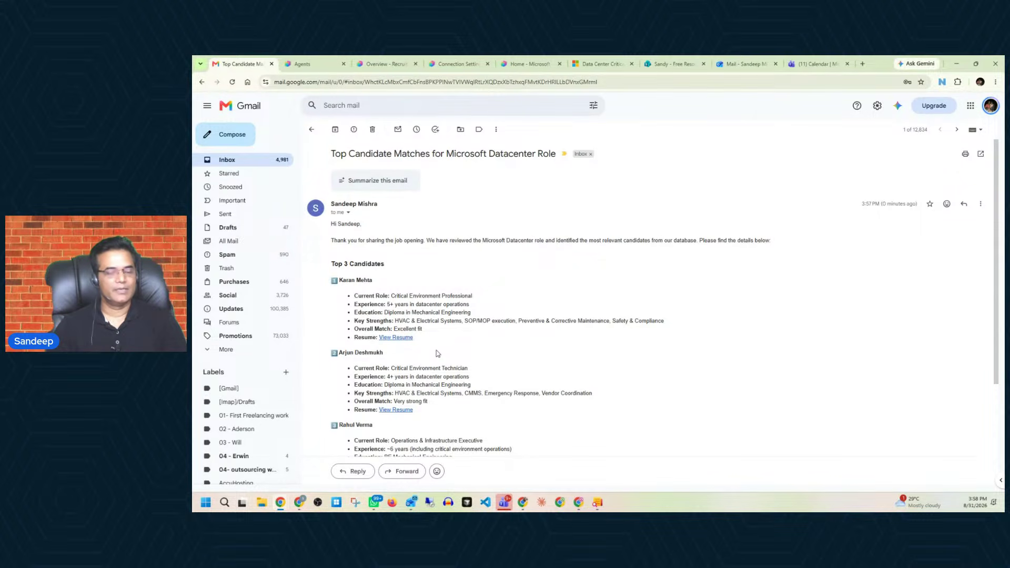
# Open the earlier "Re: Job Openings – Top 3 Candidate Recommendations for Microsoft Datacenter Role" email and review its layout.
pyautogui.click(311, 129)
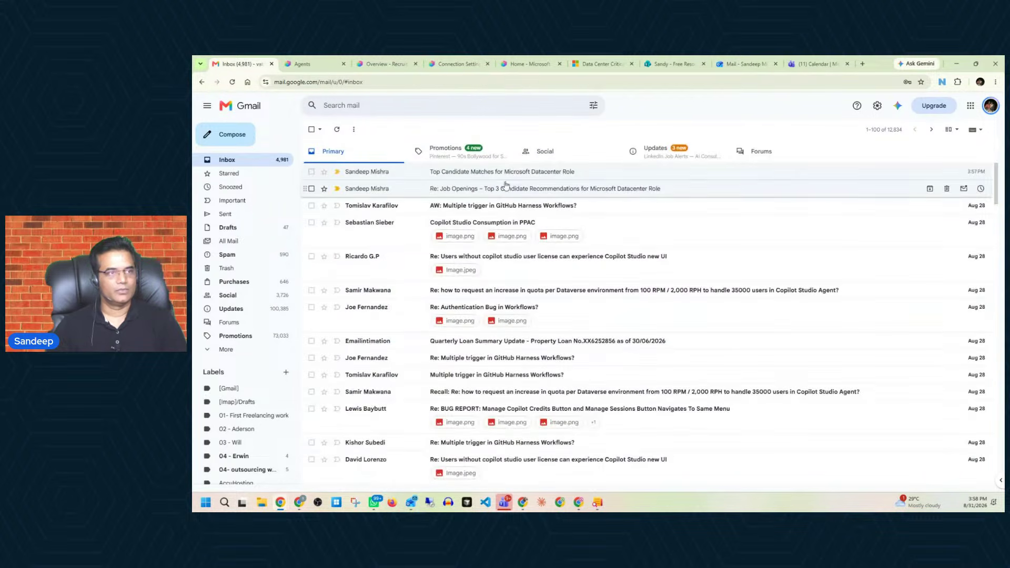
pyautogui.click(473, 188)
pyautogui.scroll(-5, 421, 286)
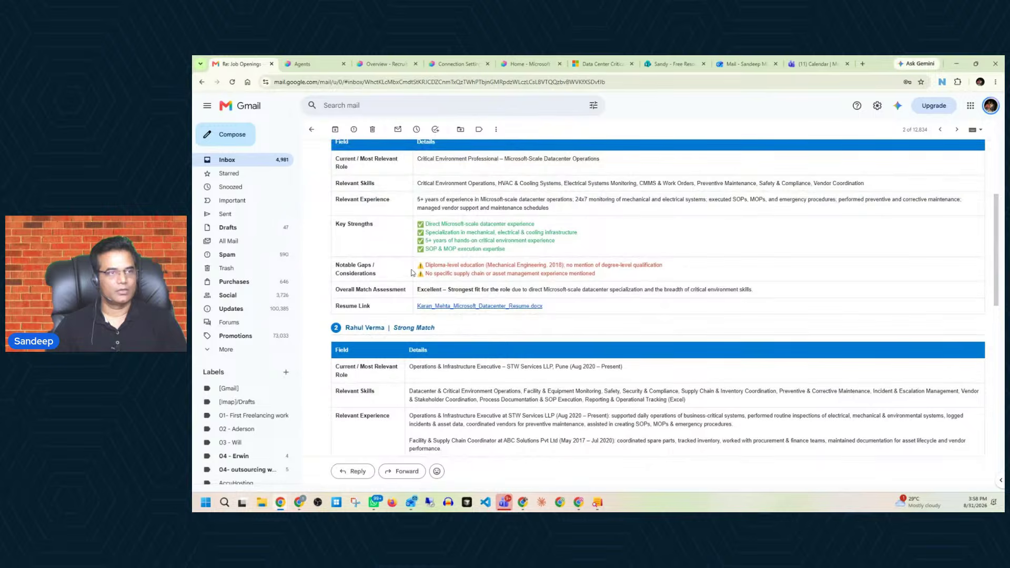
pyautogui.scroll(-2, 411, 273)
pyautogui.scroll(5, 530, 326)
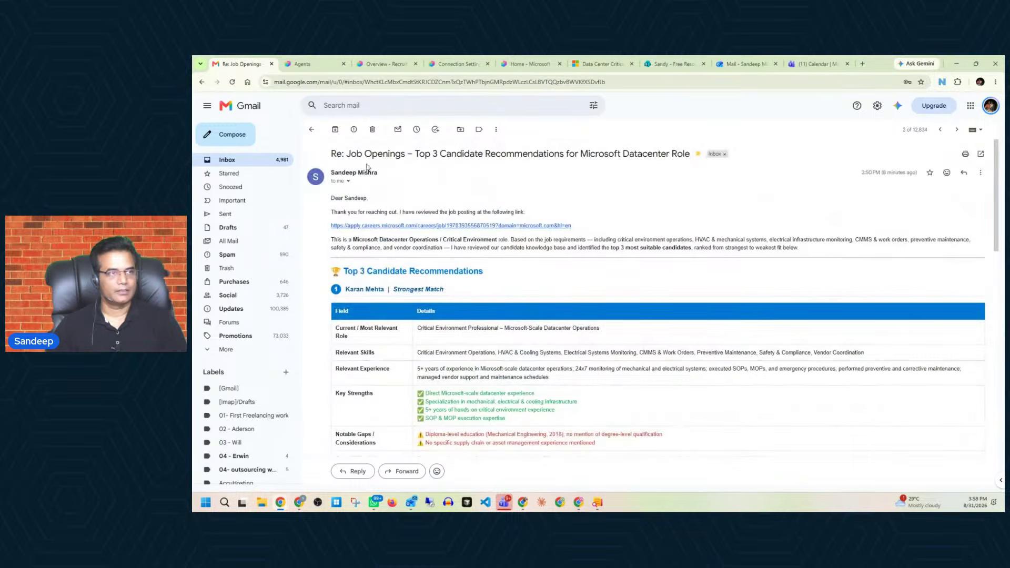
# Reopen the newer candidate email and the earlier recommendation email in turn to compare their formatting.
pyautogui.click(310, 129)
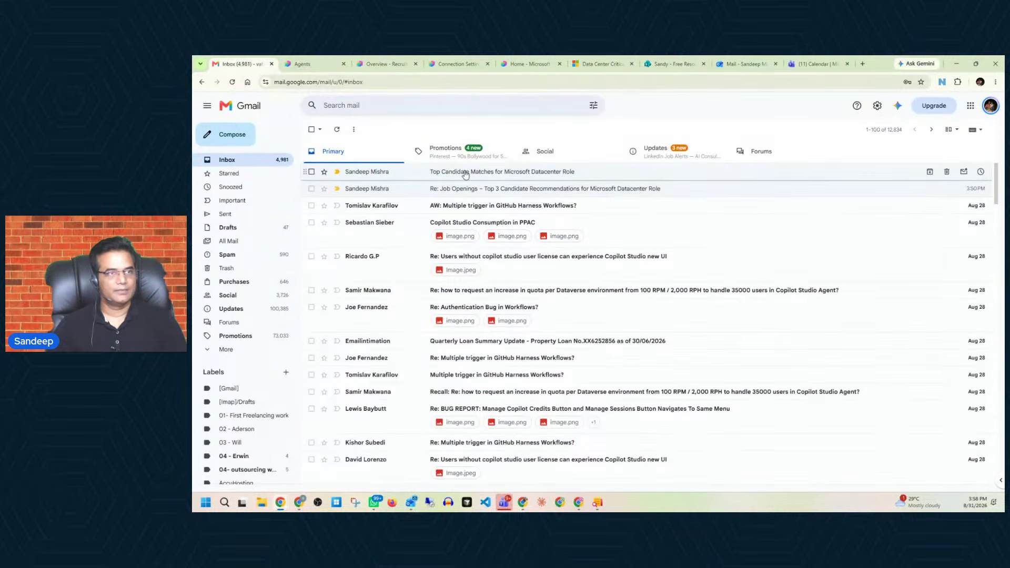
pyautogui.click(465, 173)
pyautogui.scroll(-4, 483, 313)
pyautogui.scroll(4, 484, 315)
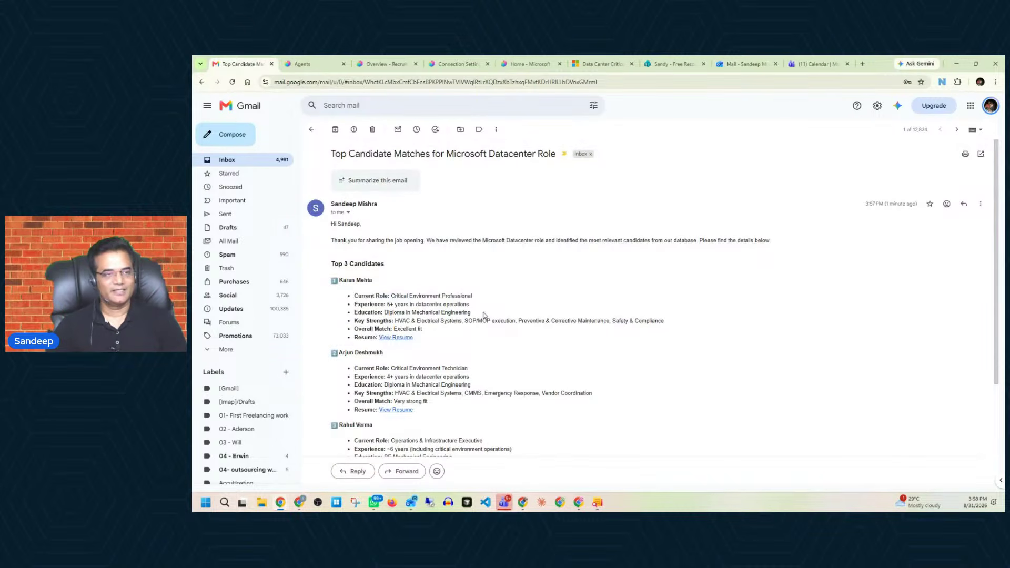
pyautogui.click(311, 130)
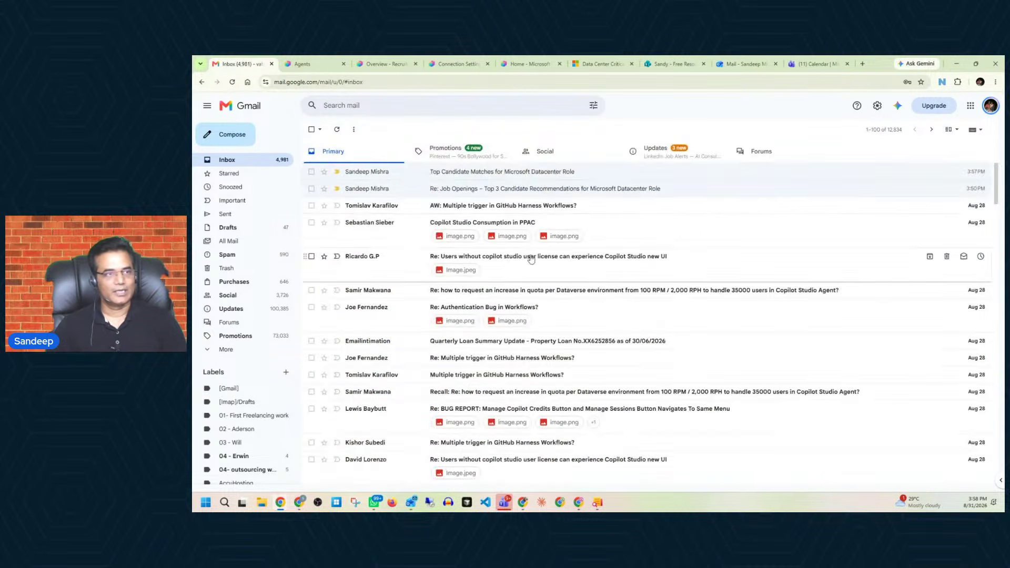
pyautogui.click(545, 191)
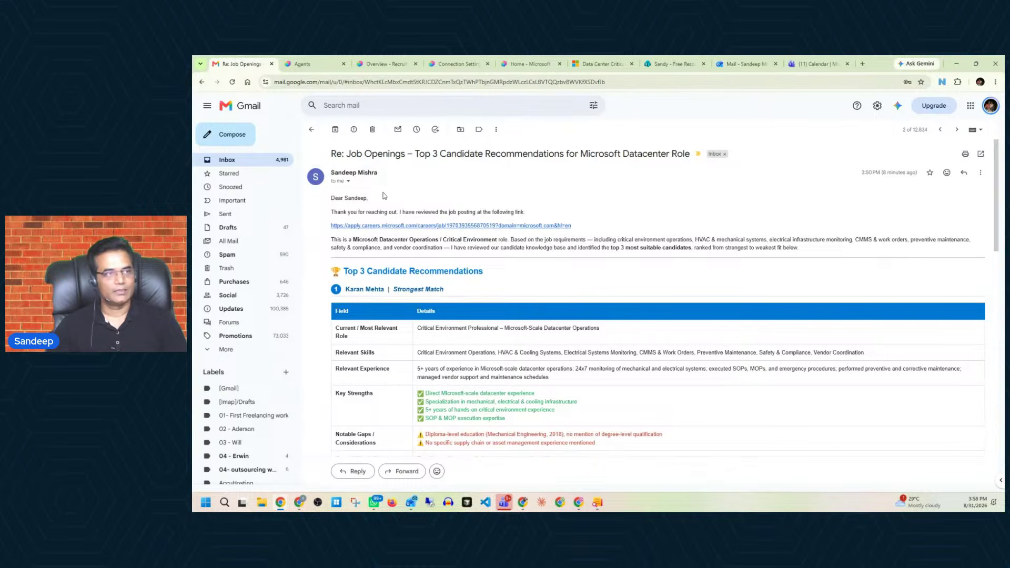
# Leave the recommendation email for the inbox, switch to the Teams calendar and reload it.
pyautogui.click(312, 129)
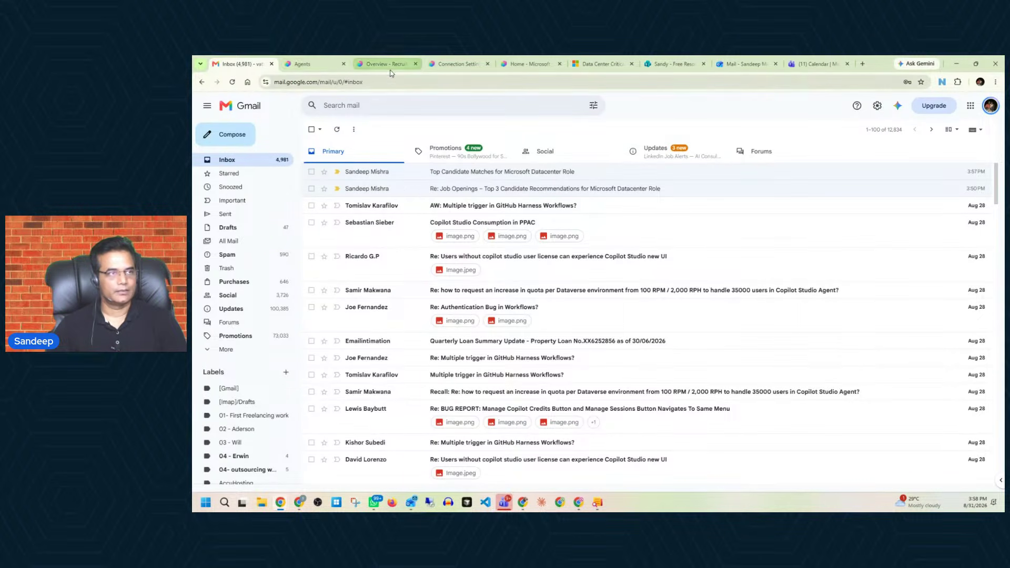
pyautogui.click(821, 65)
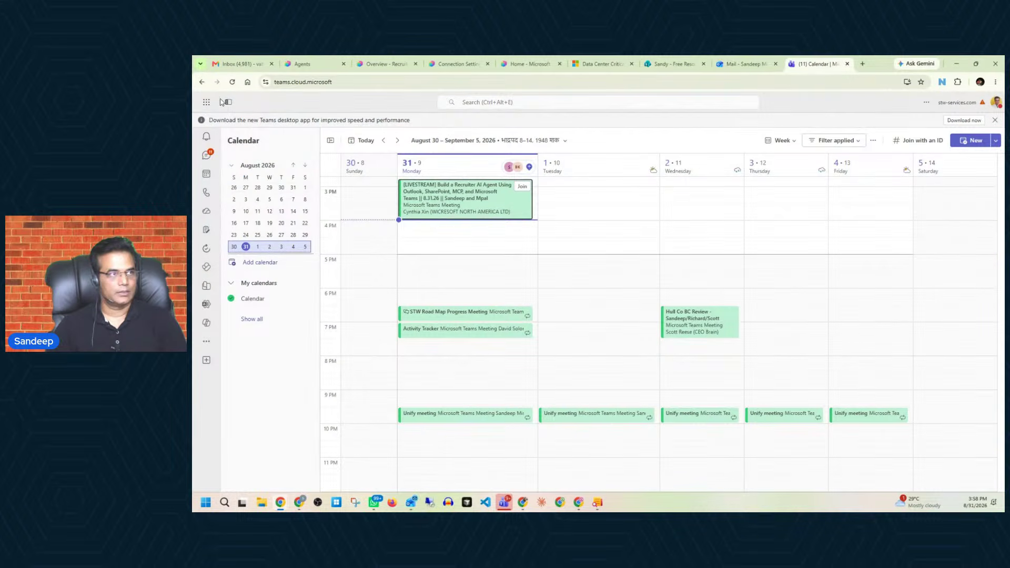
pyautogui.click(232, 82)
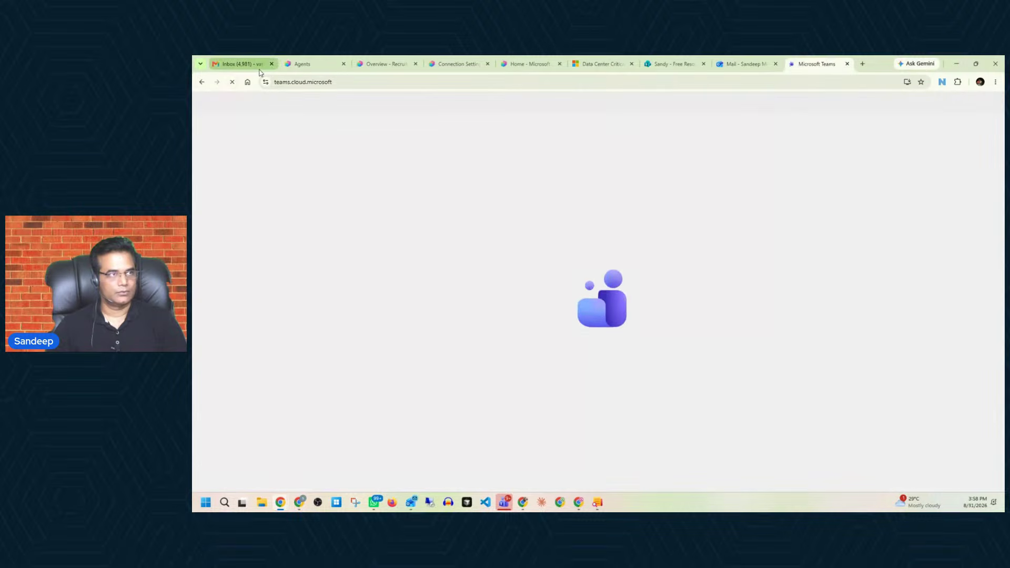
# Return to the Recruiter AI Agent test in Copilot Studio and rate its final response positively.
pyautogui.click(394, 63)
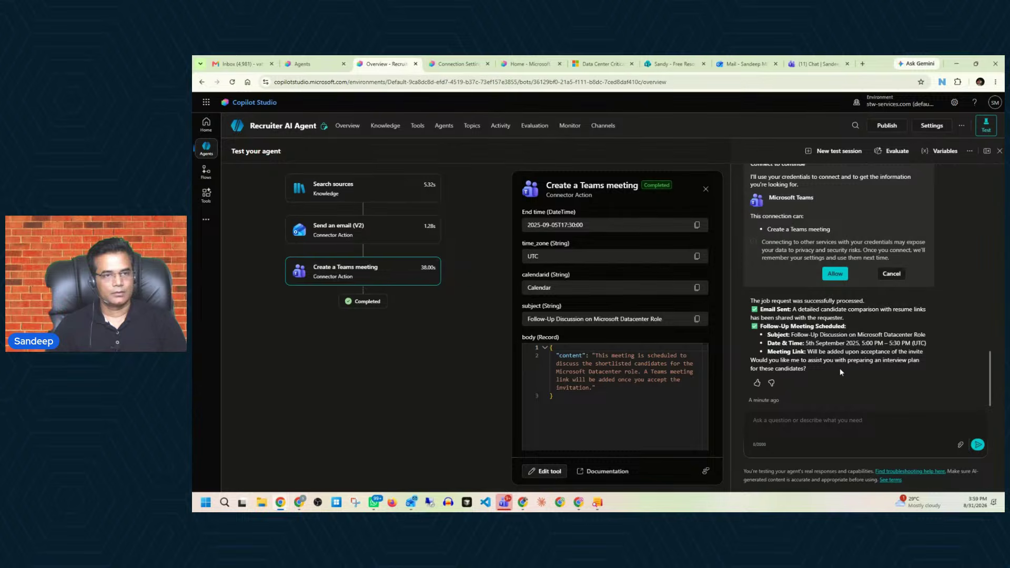
pyautogui.click(757, 382)
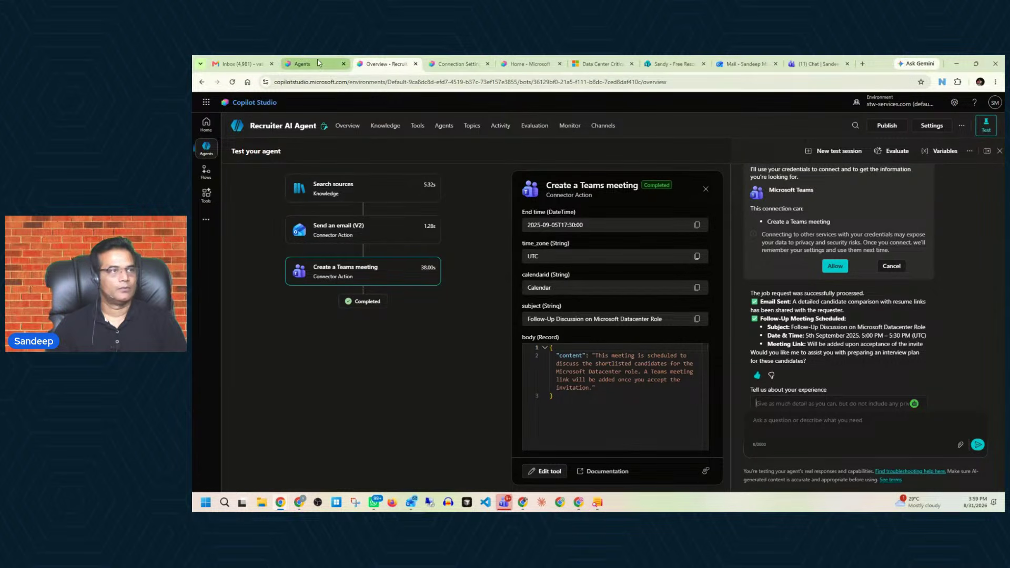
# Look for the follow-up meeting in the Teams calendar for the weeks of August 30–September 5 and September 6–12, 2026.
pyautogui.click(816, 64)
pyautogui.click(206, 173)
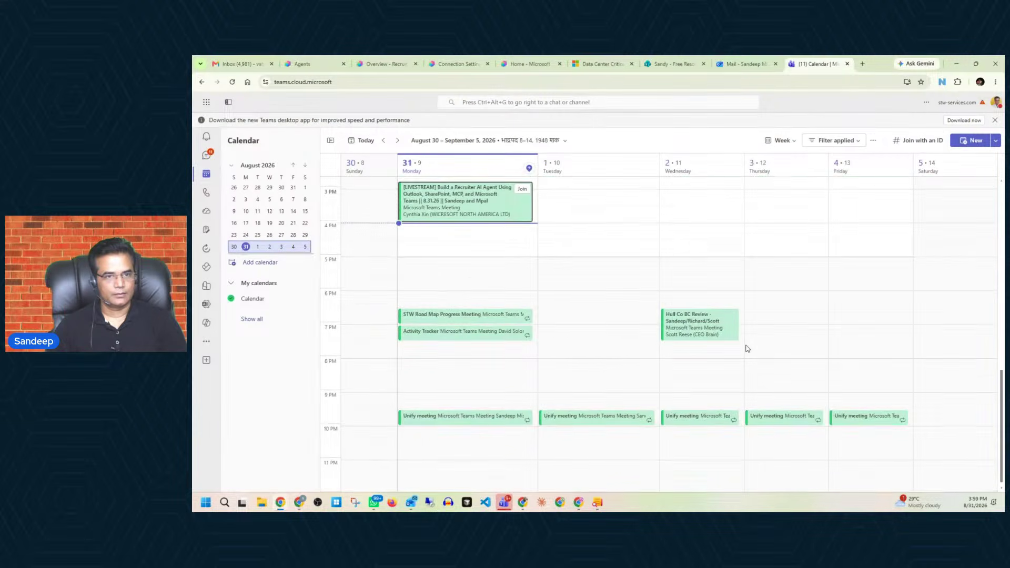
pyautogui.scroll(5, 747, 348)
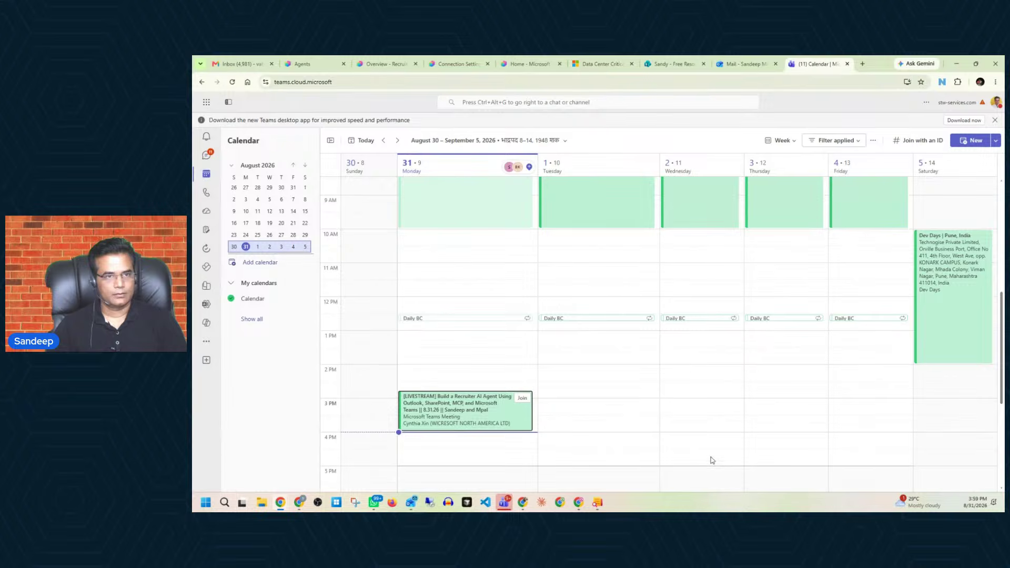
pyautogui.scroll(-5, 610, 372)
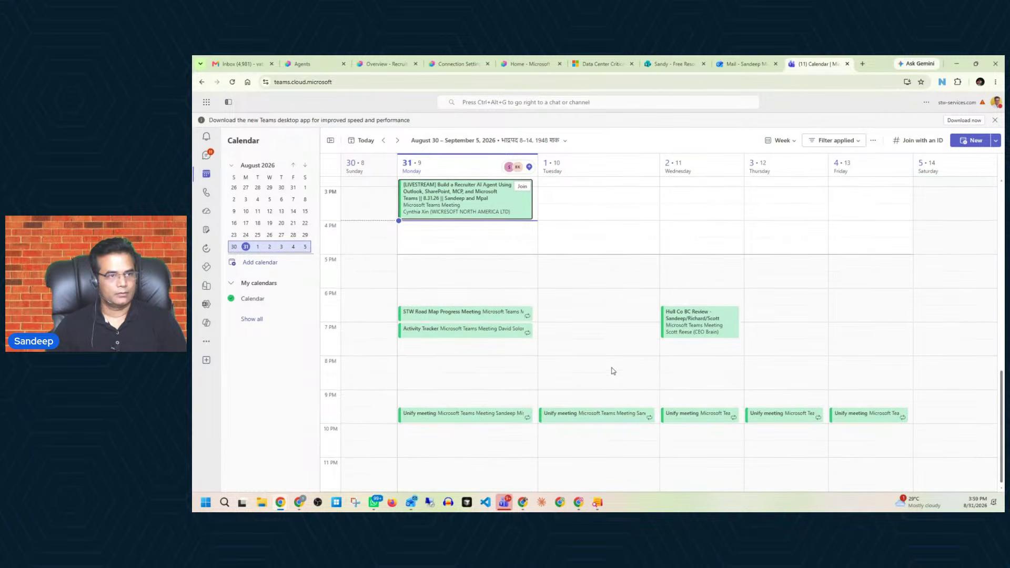
pyautogui.click(397, 141)
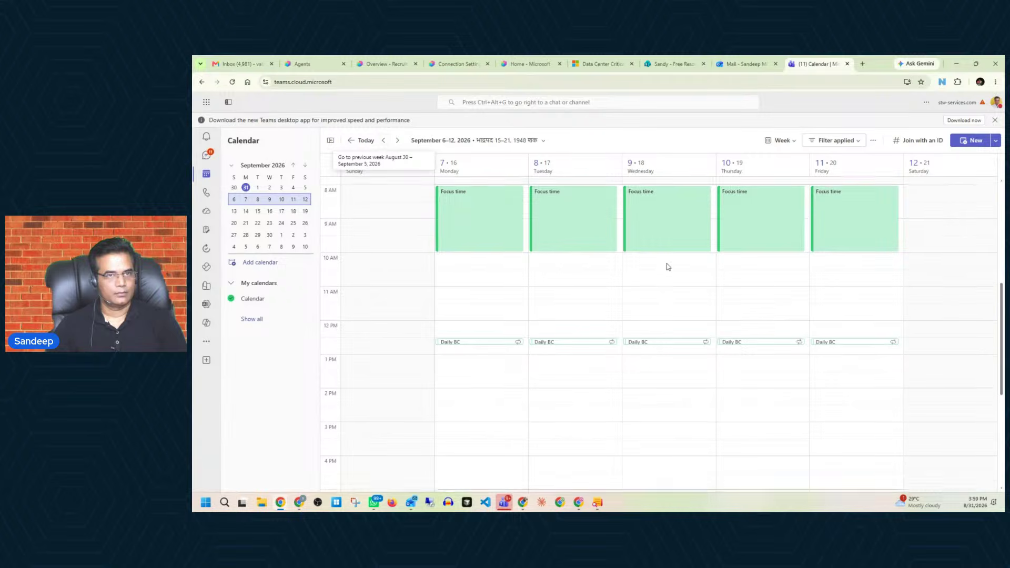
pyautogui.scroll(-5, 667, 266)
pyautogui.scroll(-1, 634, 261)
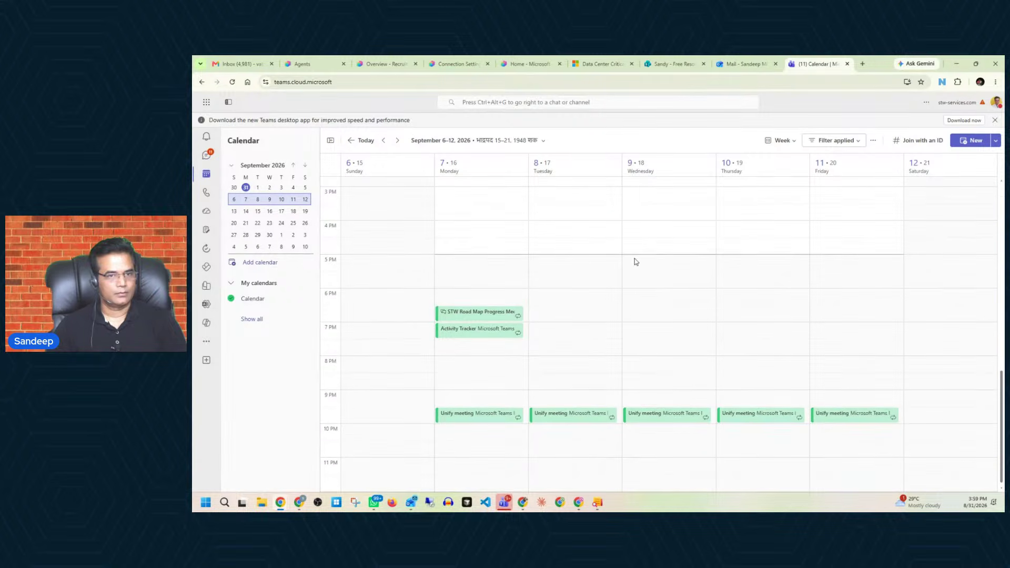
# Check the Updates and Primary categories of the Gmail inbox for a meeting invitation.
pyautogui.click(231, 71)
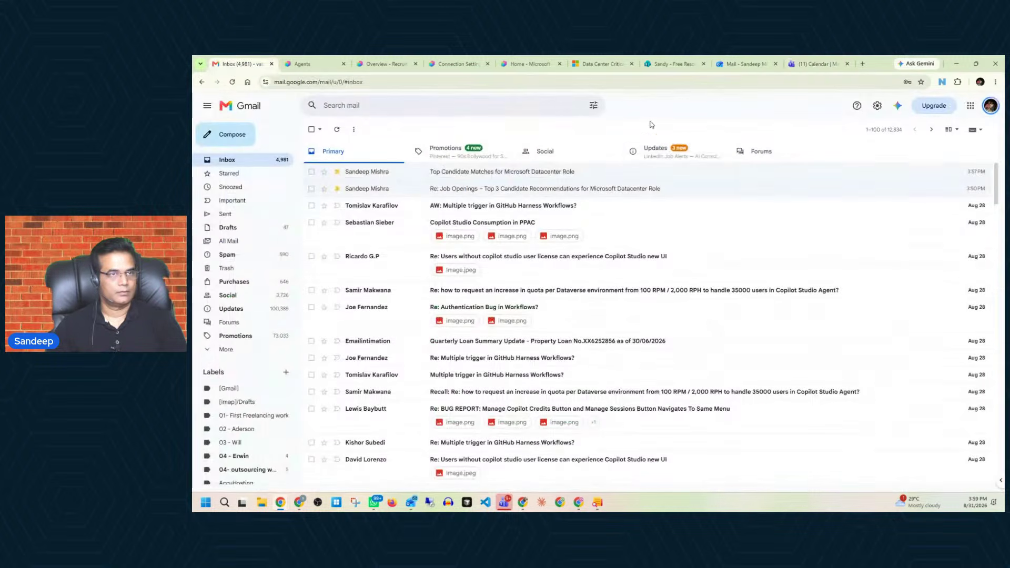
pyautogui.click(655, 151)
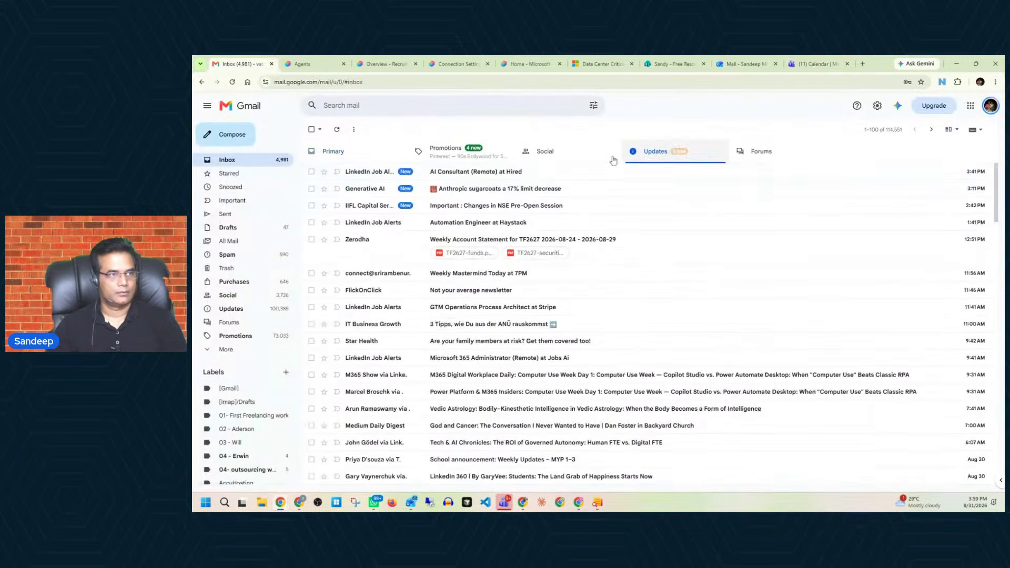
pyautogui.click(322, 152)
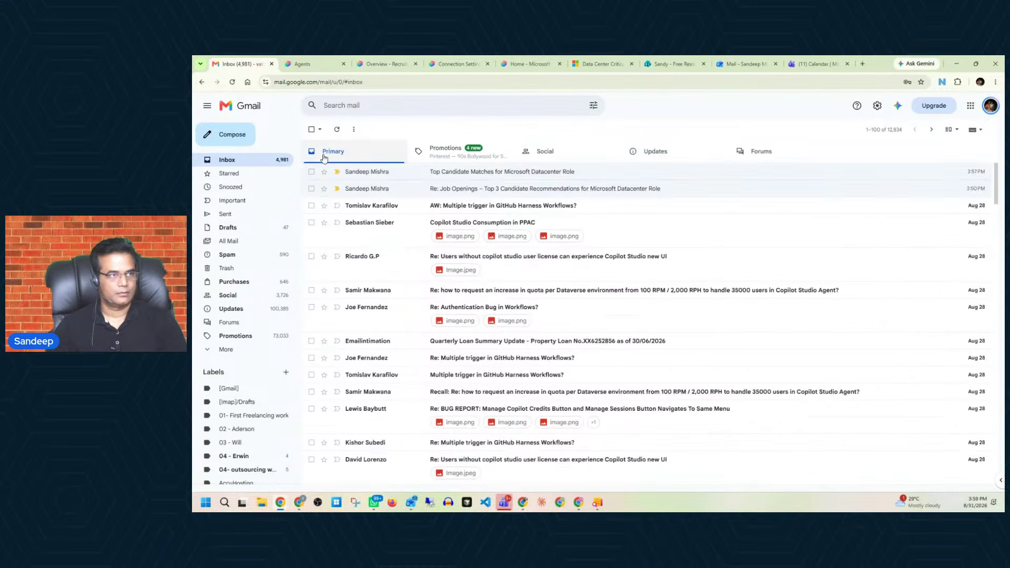
# Review the Create a Teams meeting action's inputs in the Recruiter AI Agent test and close its details.
pyautogui.click(310, 64)
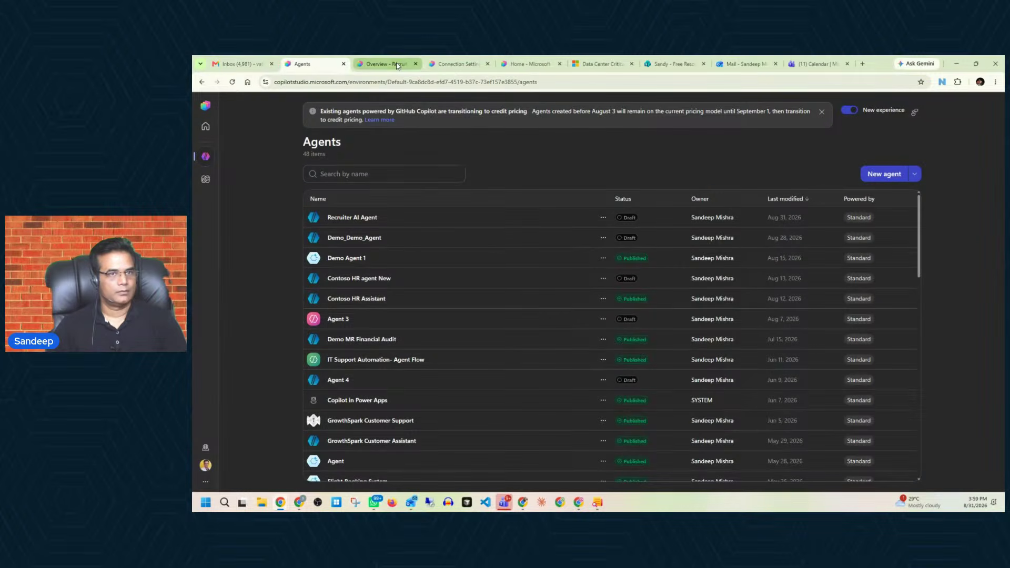
pyautogui.click(398, 62)
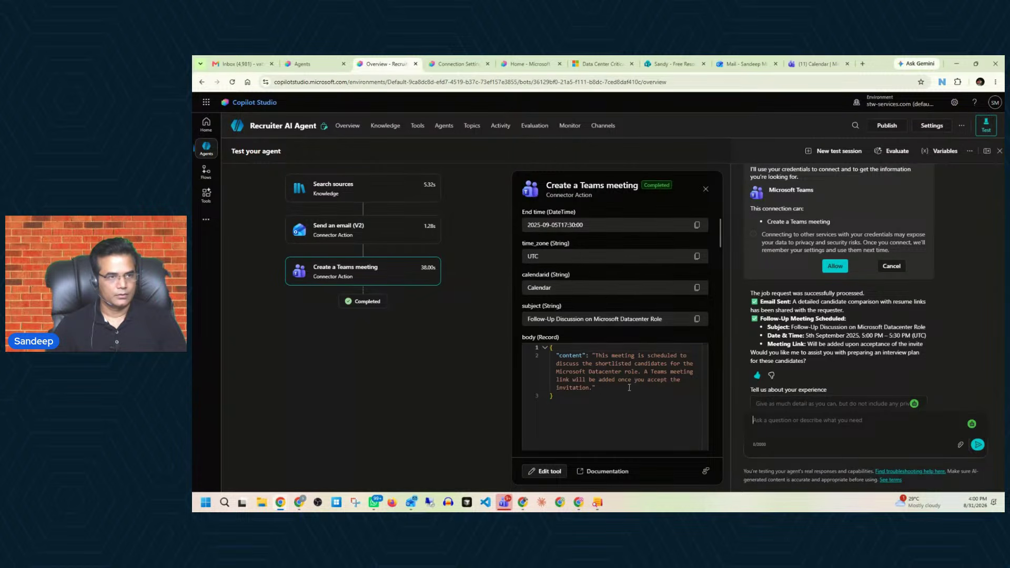
pyautogui.scroll(2, 606, 295)
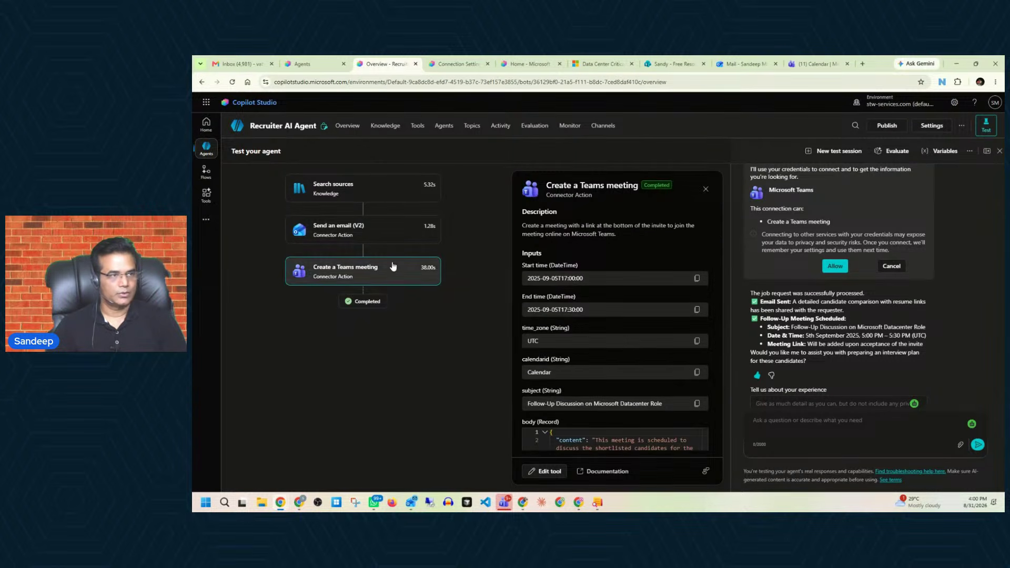
pyautogui.click(393, 267)
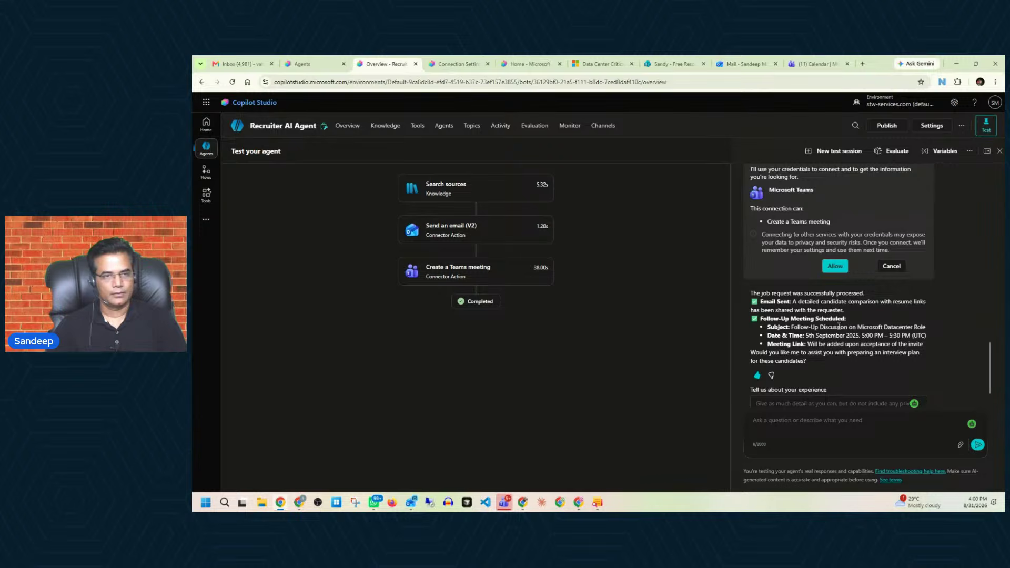
# Submit the positive feedback on the agent's response without a comment.
pyautogui.scroll(-1, 850, 296)
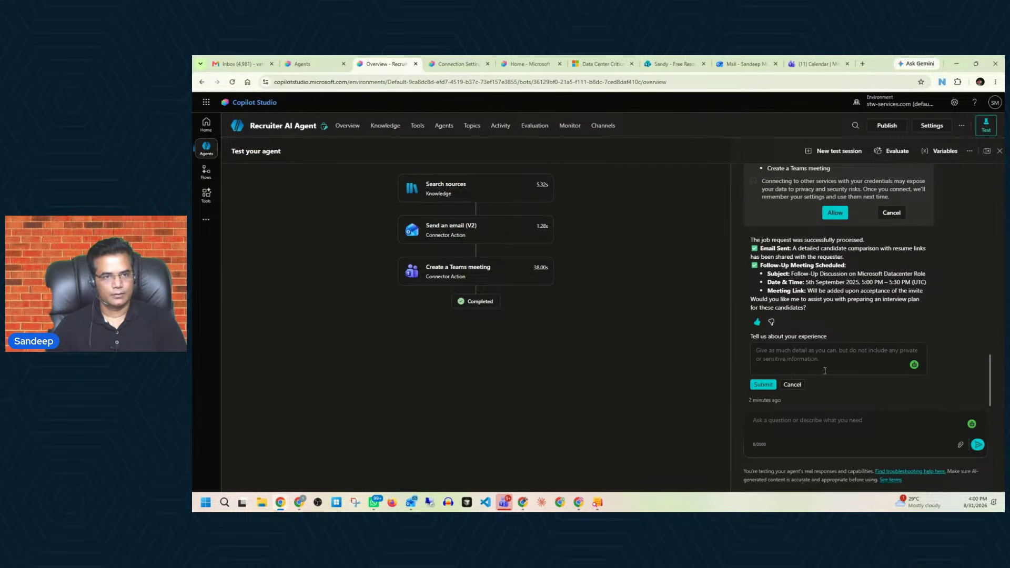
pyautogui.click(763, 385)
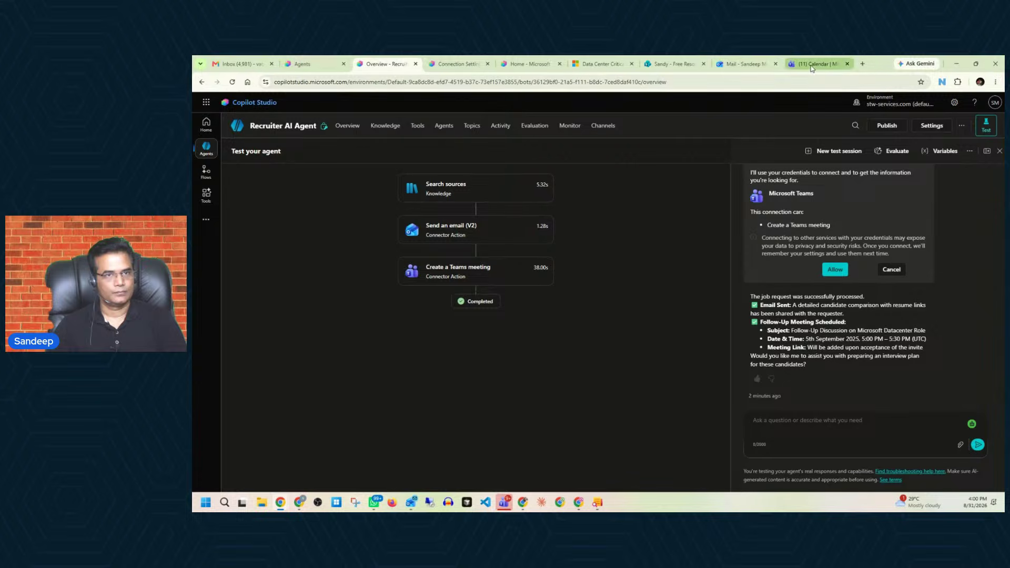
pyautogui.moveTo(811, 69)
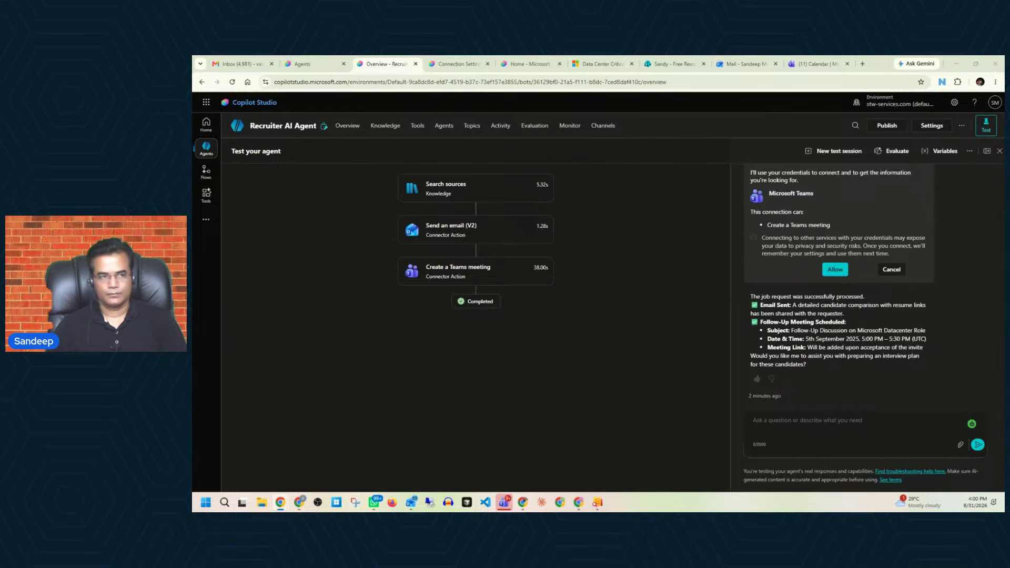
pyautogui.click(868, 435)
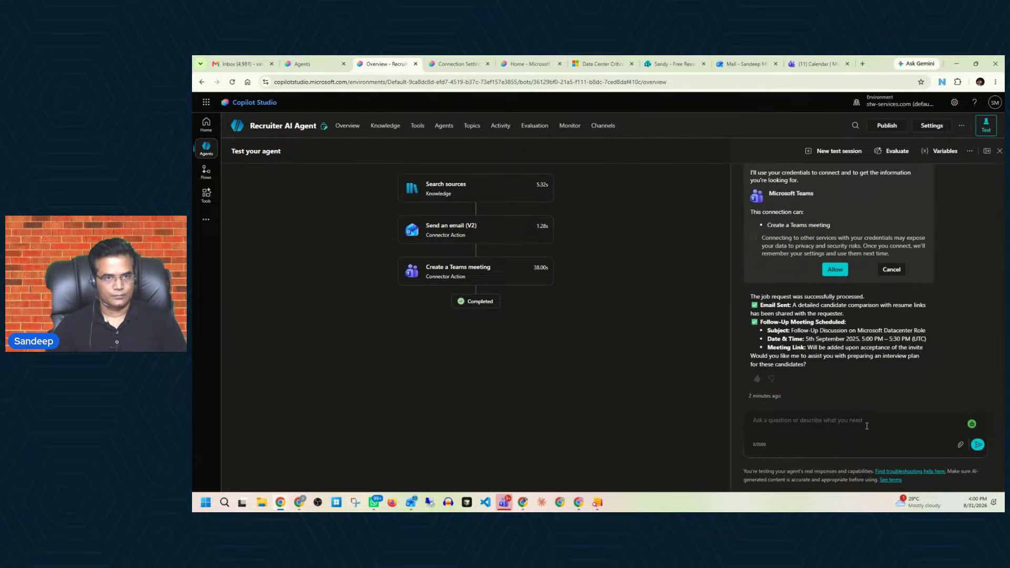
# View the Teams calendar again, and highlight the follow-up meeting's date and time in the agent's response.
pyautogui.click(820, 64)
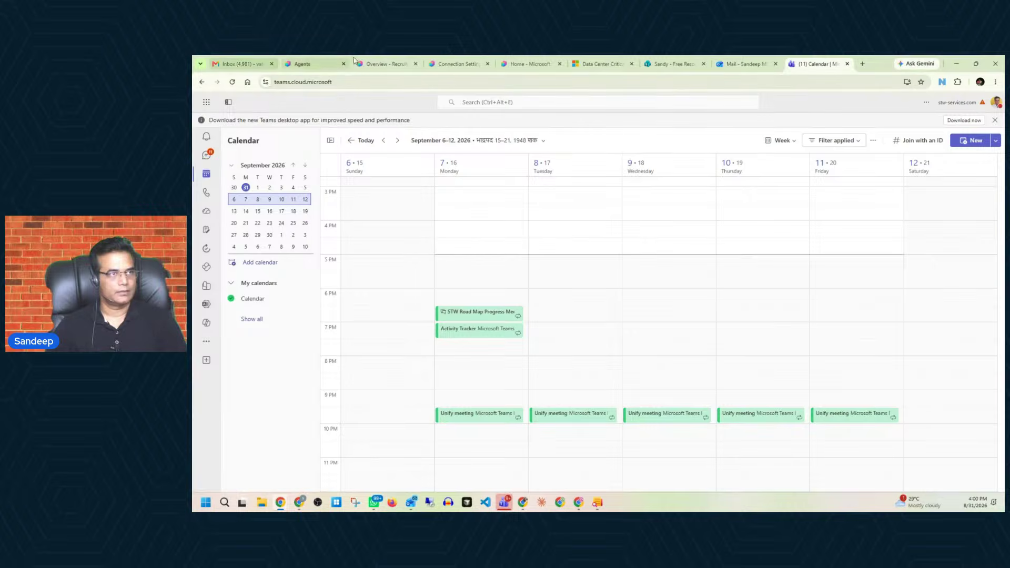
pyautogui.click(386, 63)
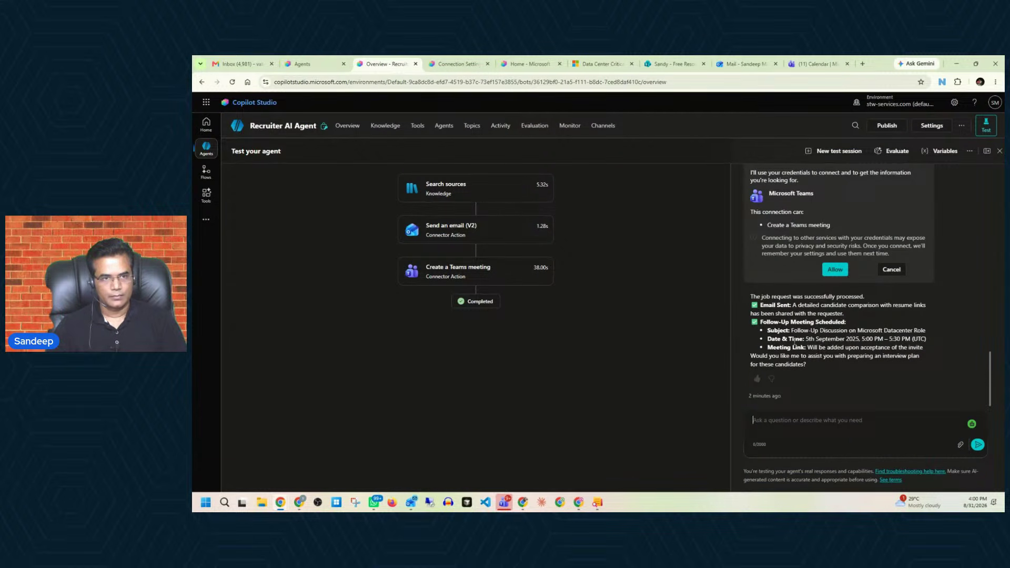
pyautogui.moveTo(804, 341); pyautogui.dragTo(923, 341)
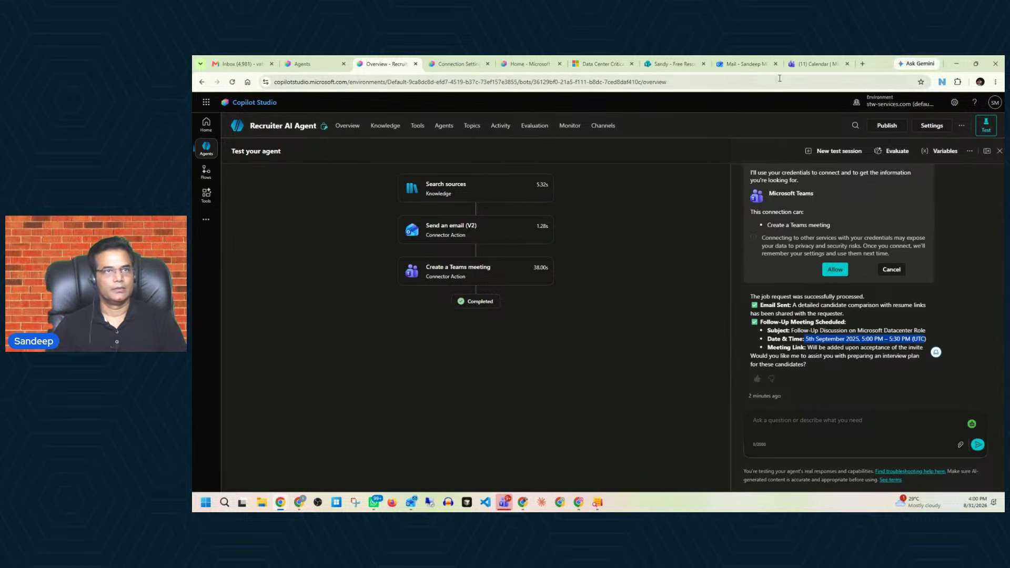
# Search the Teams calendar from August 30 through September 19, 2026 for the follow-up meeting, examining the Friday and Saturday slots.
pyautogui.click(813, 64)
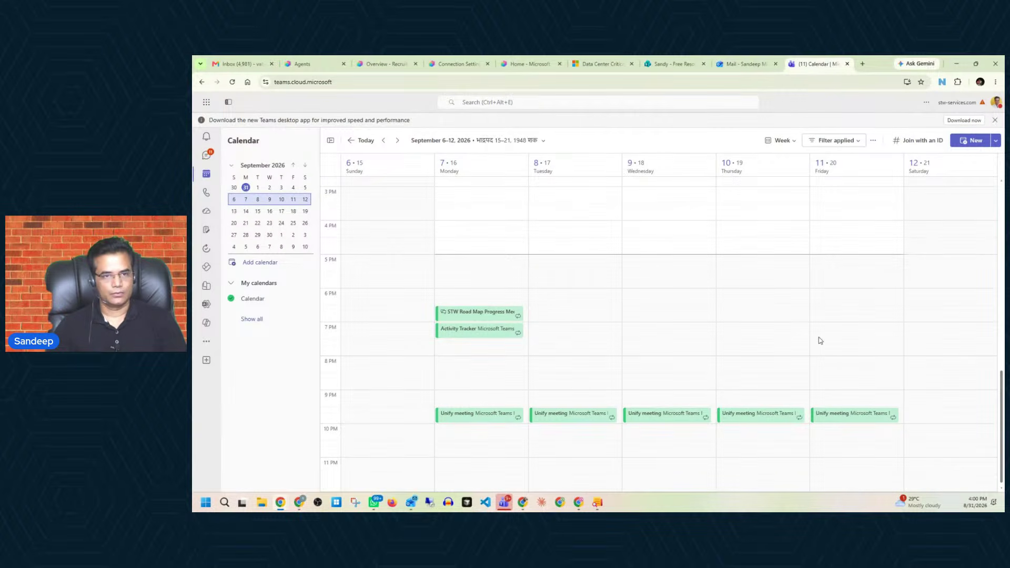
pyautogui.click(826, 363)
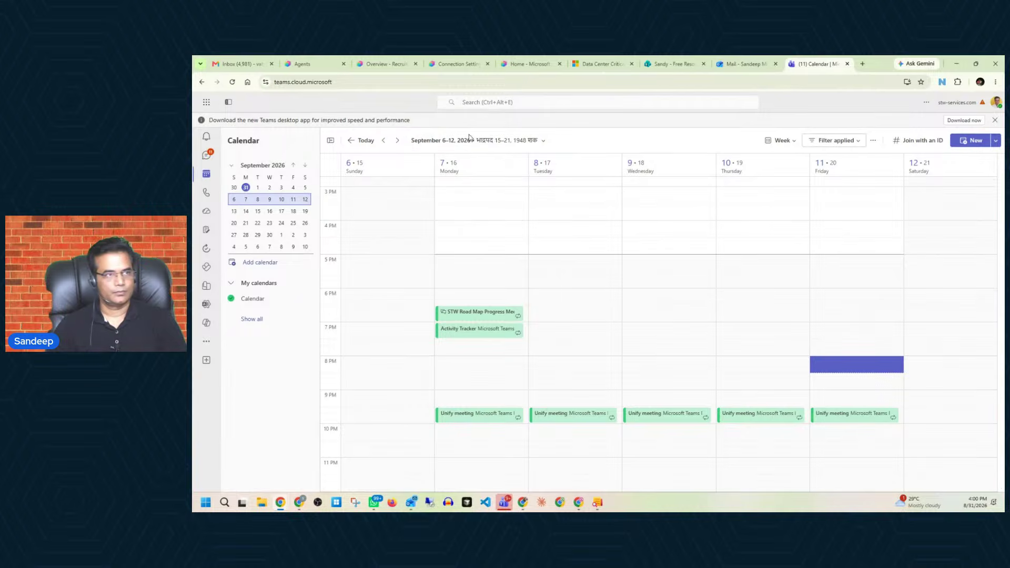
pyautogui.click(397, 140)
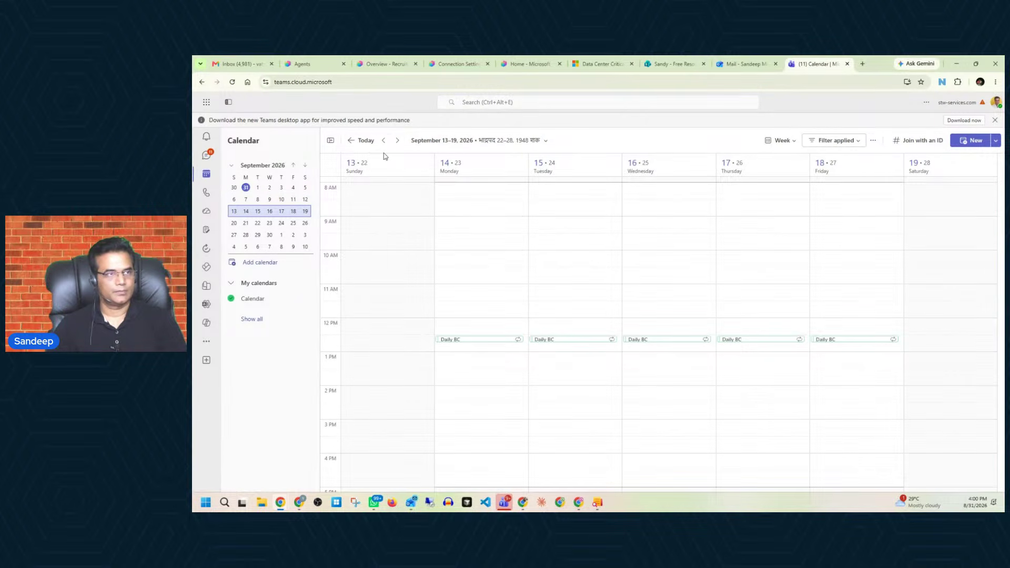
pyautogui.click(384, 139)
pyautogui.click(384, 140)
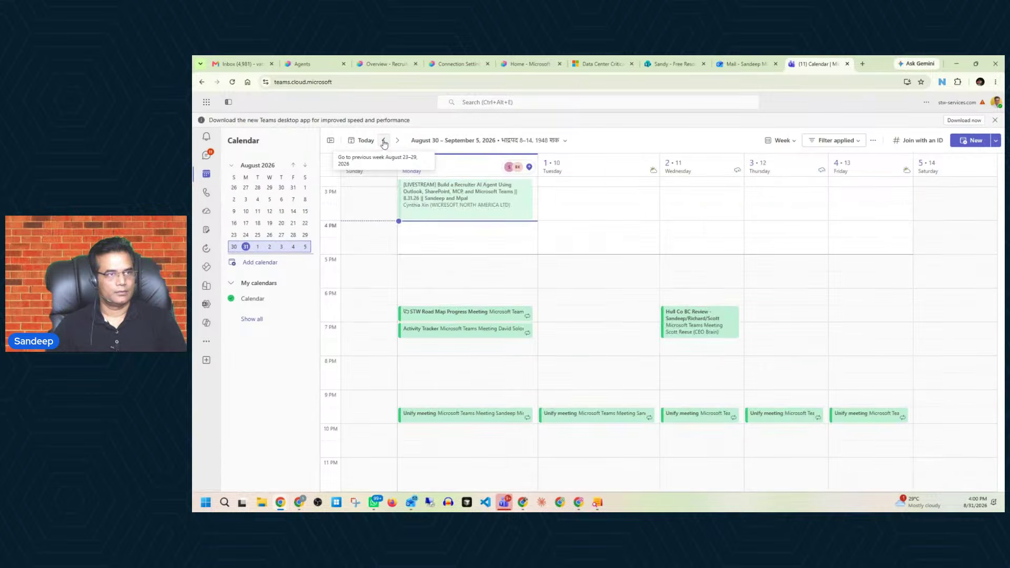
pyautogui.scroll(4, 801, 255)
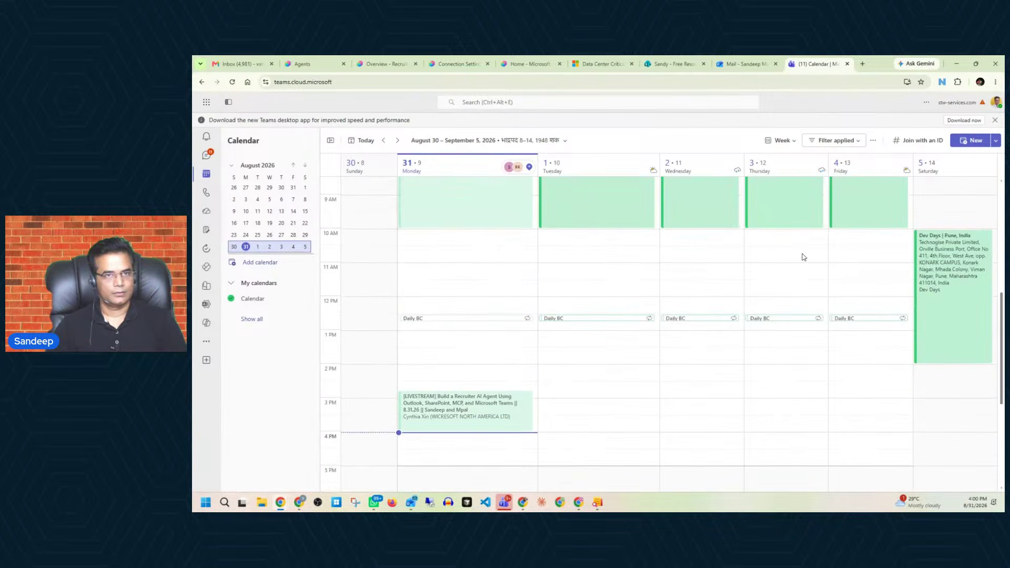
pyautogui.scroll(-4, 803, 257)
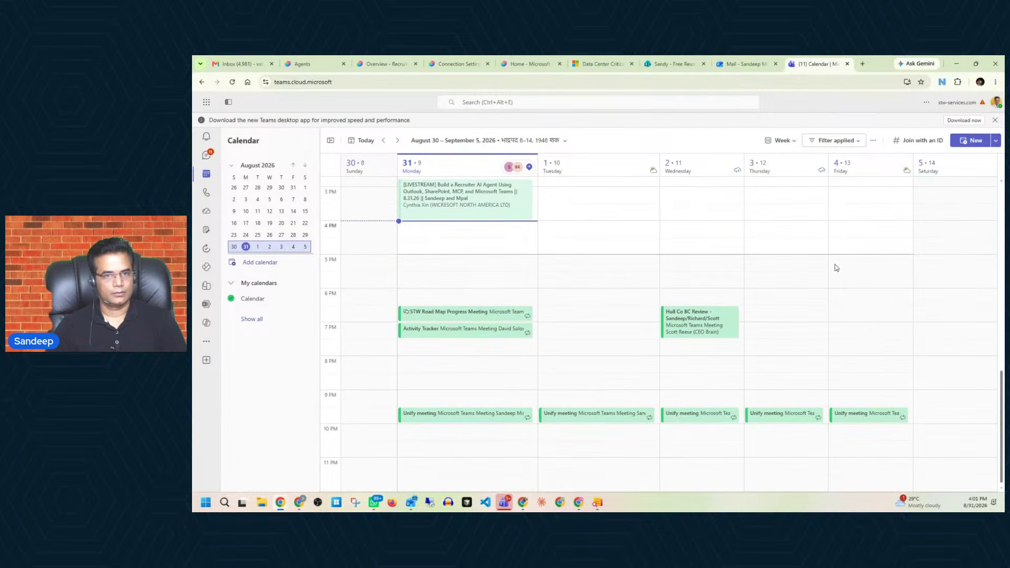
pyautogui.click(839, 470)
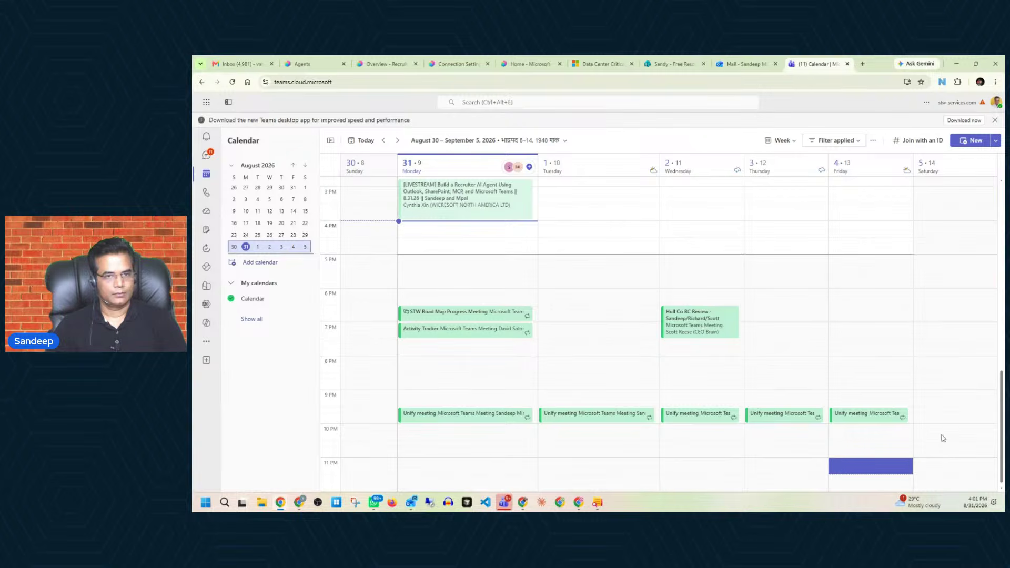
pyautogui.click(954, 415)
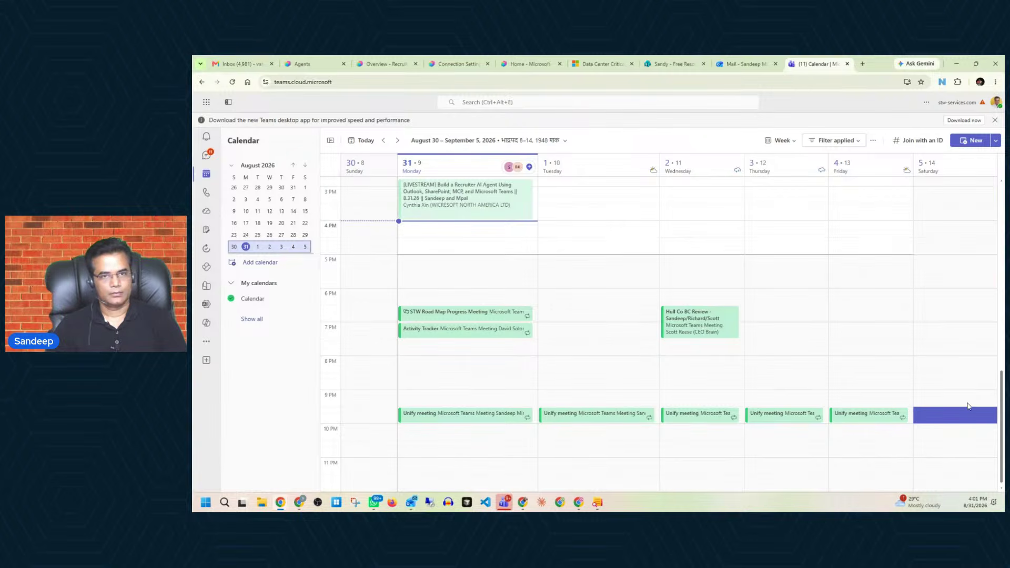
# Reload Teams, reopen its calendar to recheck for the meeting, and return to the Gmail inbox.
pyautogui.click(232, 82)
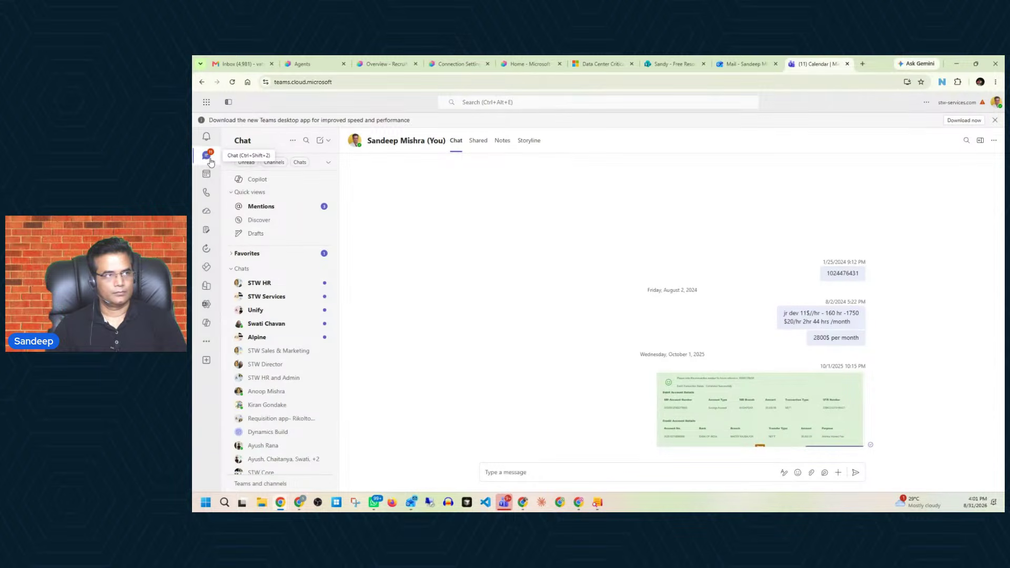
pyautogui.click(206, 174)
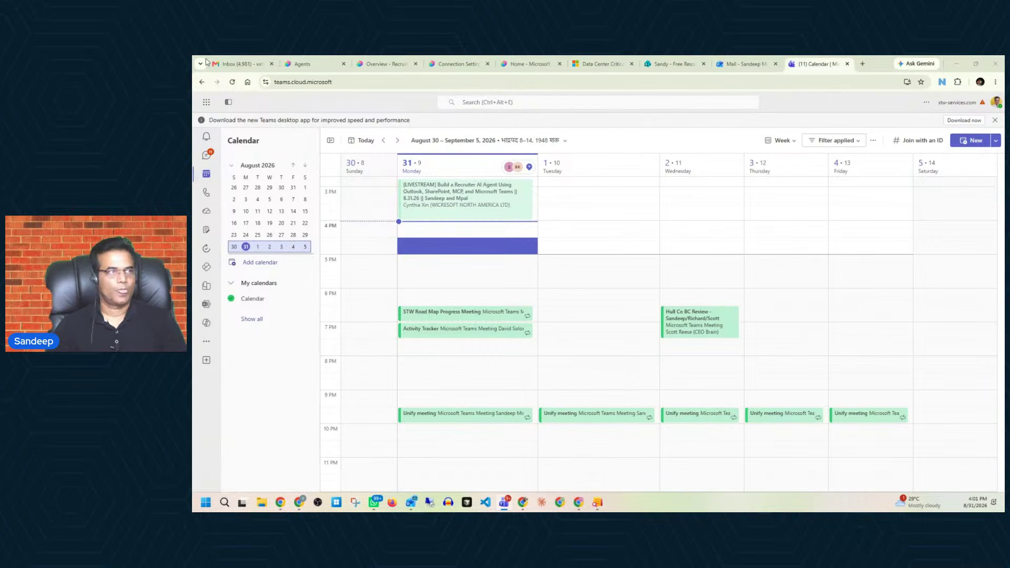
pyautogui.click(233, 64)
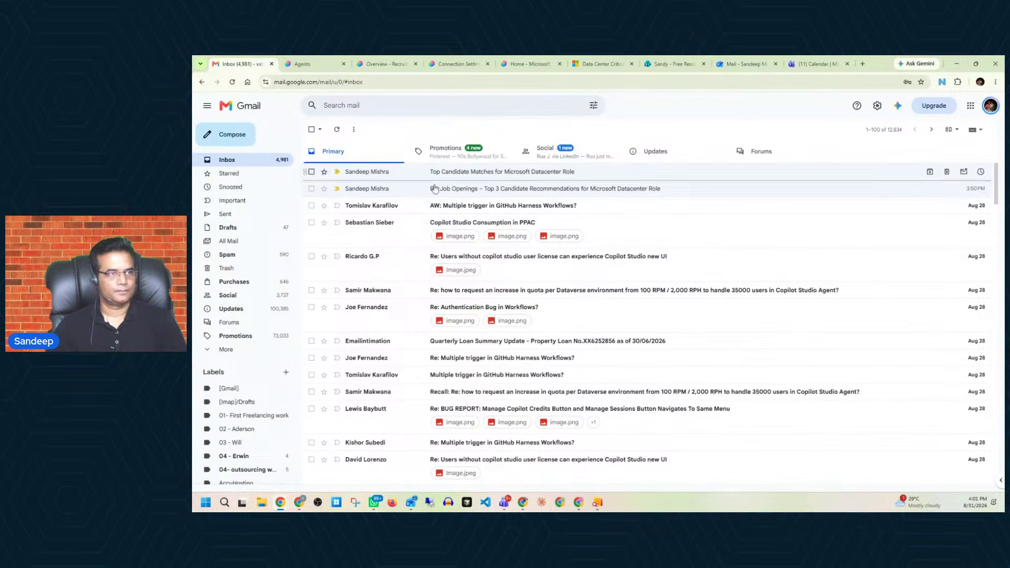
# Check Gmail's Spam folder and the inbox's Updates category for the meeting invitation, and return to the Primary category.
pyautogui.click(228, 255)
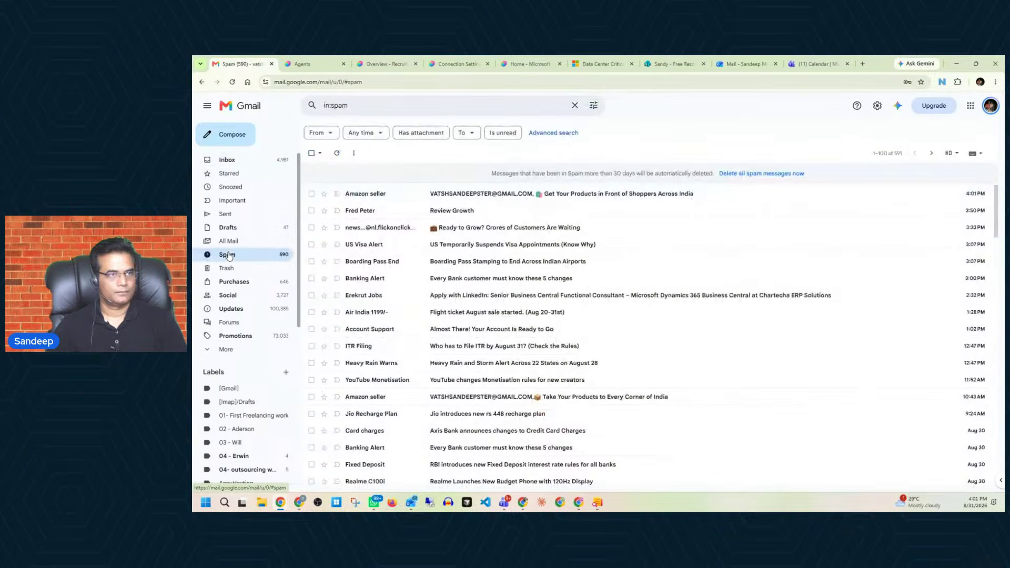
pyautogui.click(234, 160)
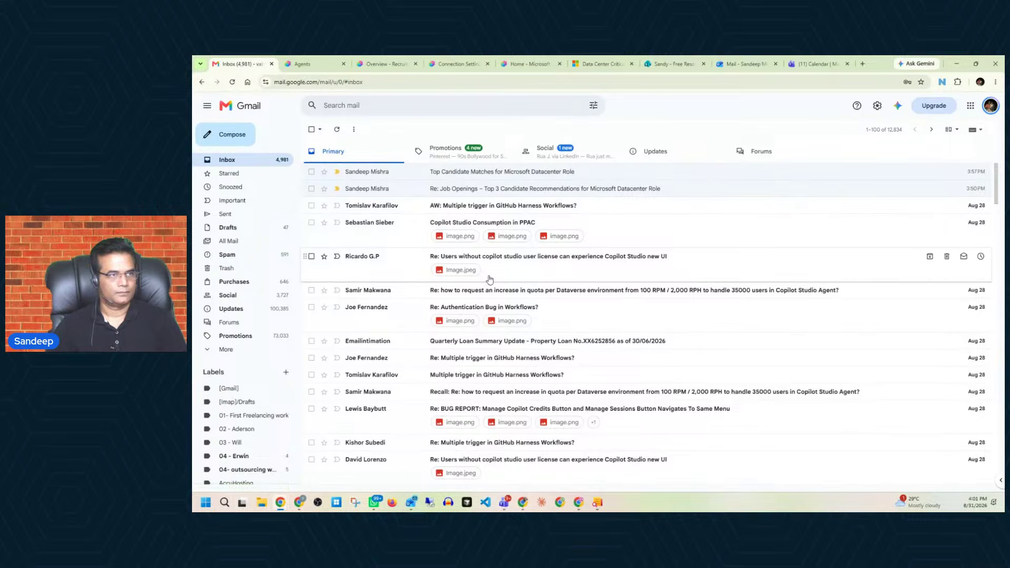
pyautogui.click(673, 151)
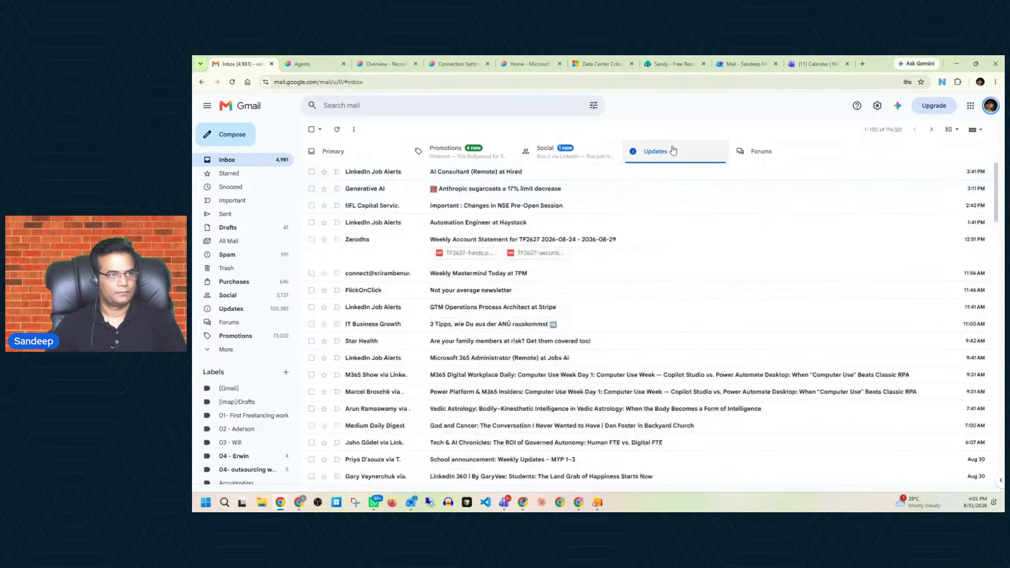
pyautogui.click(352, 157)
# Switch to the Recruiter AI Agent in Copilot Studio, glance at its connection settings, and draft "schedule meeting" in the test chat without sending it.
pyautogui.click(386, 64)
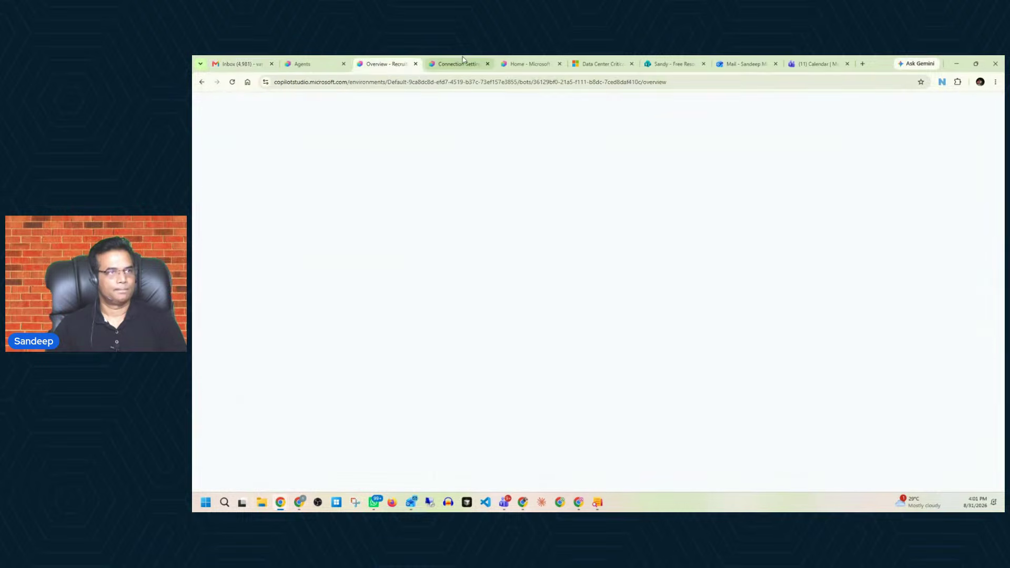
pyautogui.click(462, 62)
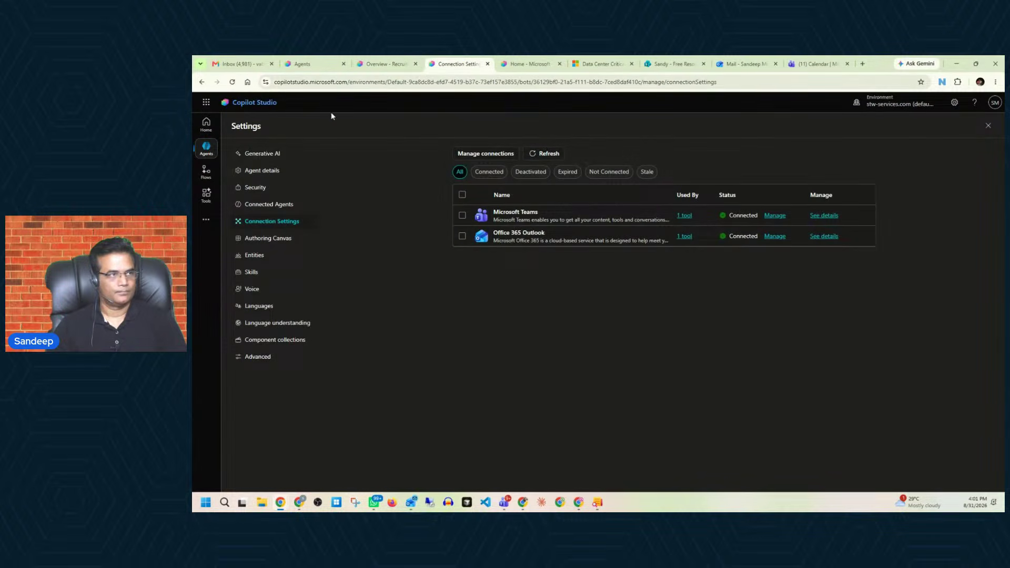
pyautogui.click(387, 64)
pyautogui.click(815, 380)
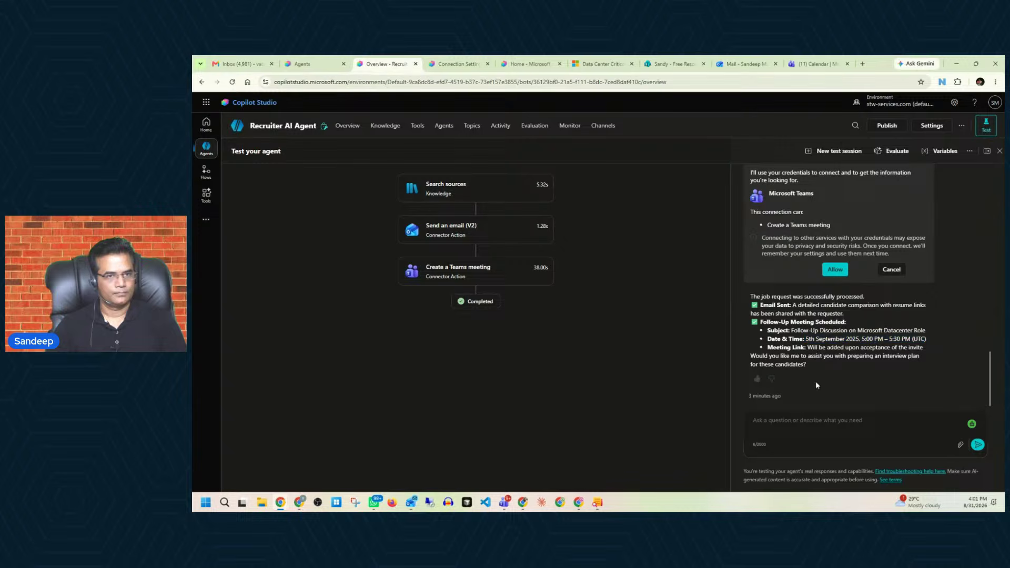
pyautogui.click(788, 446)
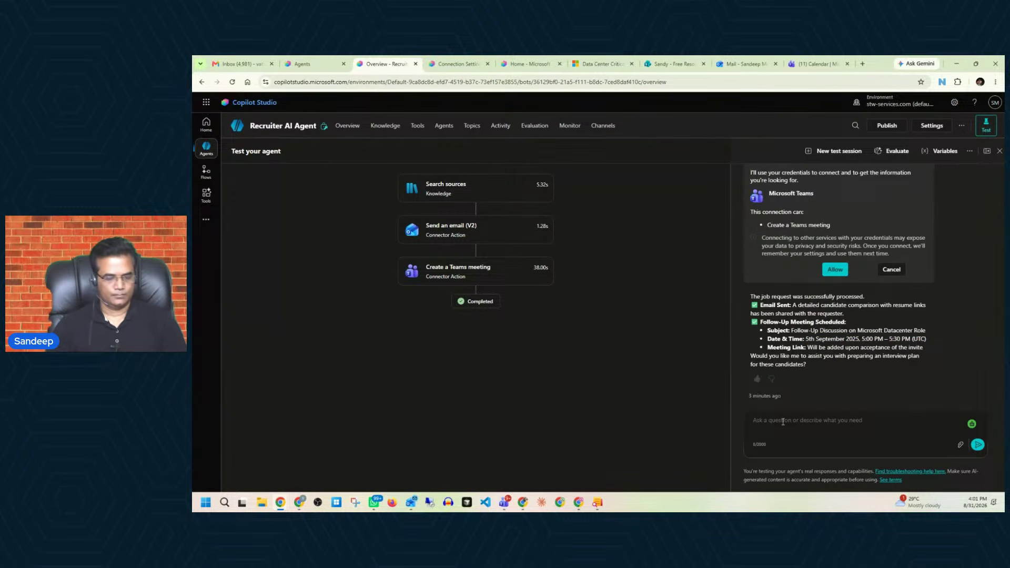
pyautogui.write('sch')
pyautogui.press('BackSpace')
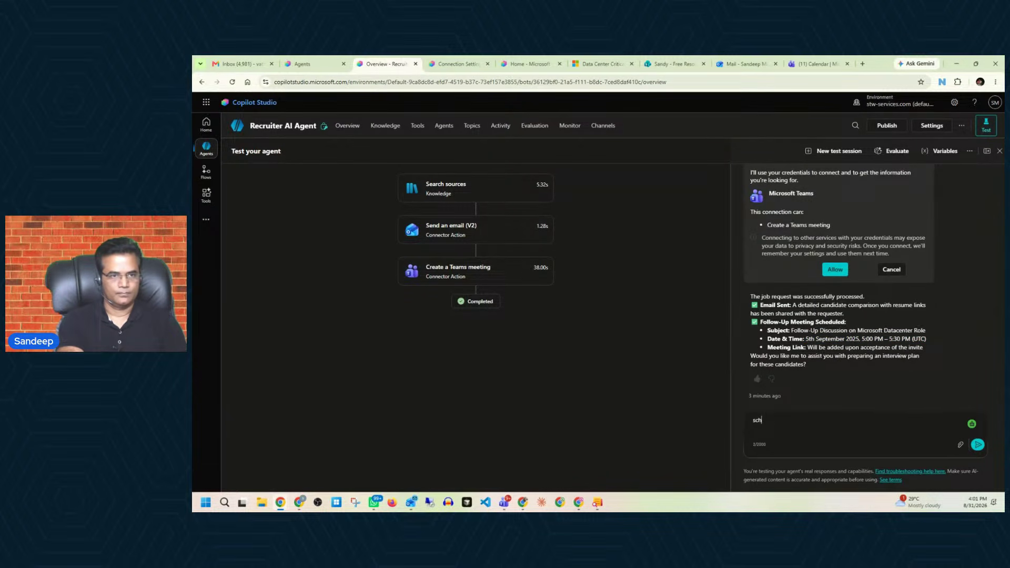
pyautogui.write('hedule meeting')
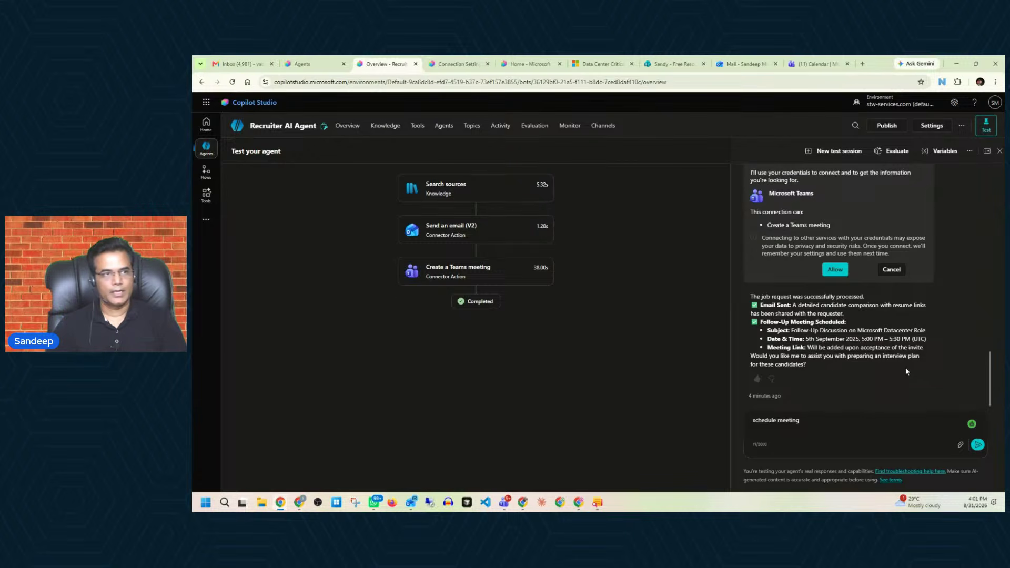
# Recheck the Gmail inbox and the Teams calendar for the meeting, reload Teams, and review the agent's connection settings in Copilot Studio.
pyautogui.click(243, 65)
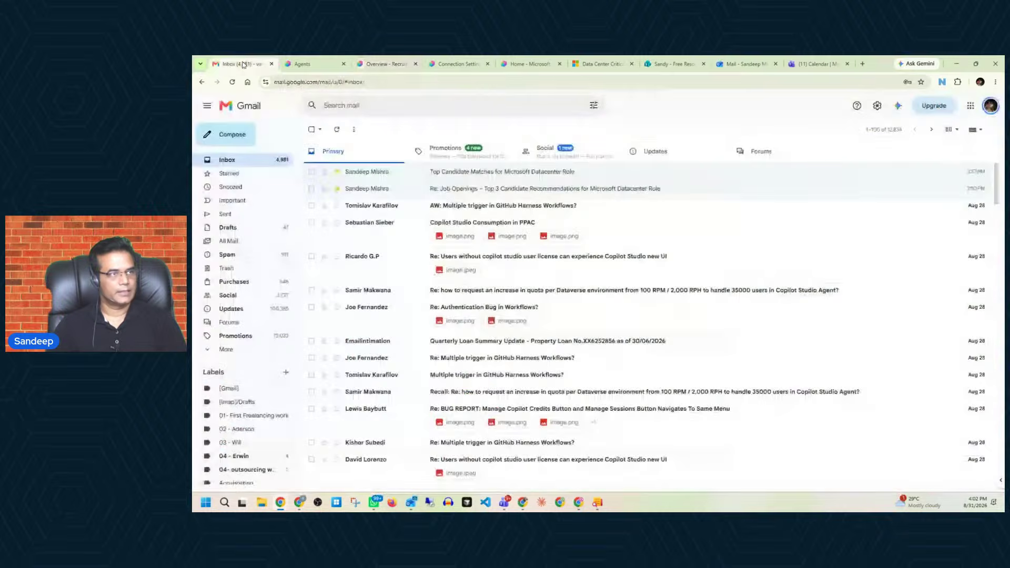
pyautogui.click(824, 65)
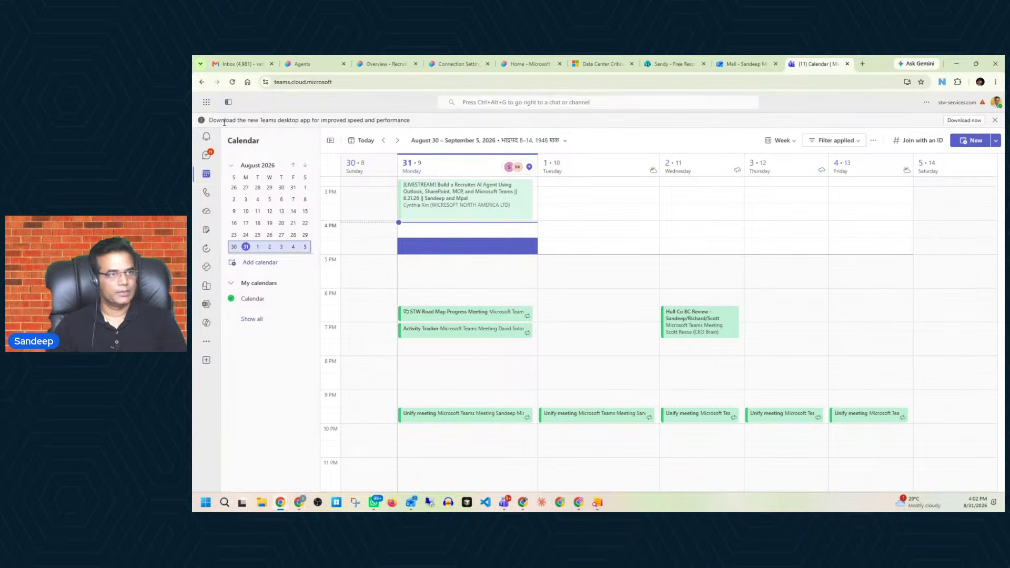
pyautogui.click(232, 81)
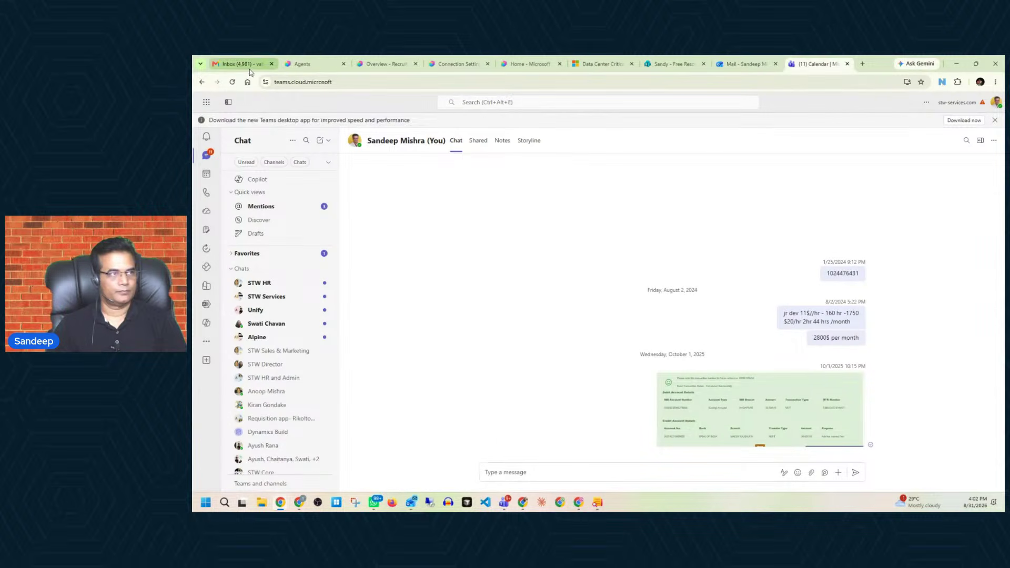
pyautogui.click(315, 68)
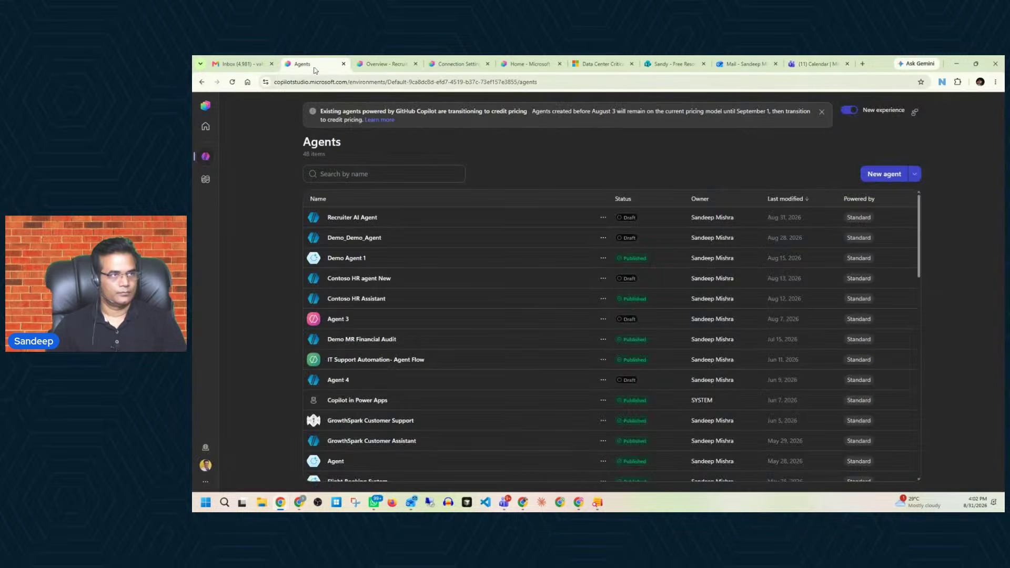
pyautogui.click(385, 67)
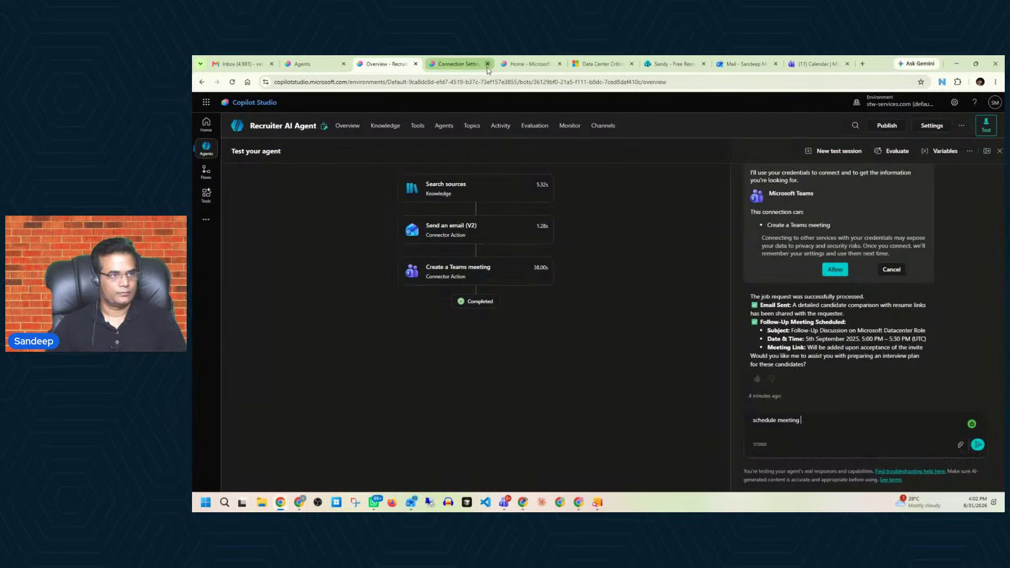
pyautogui.click(464, 66)
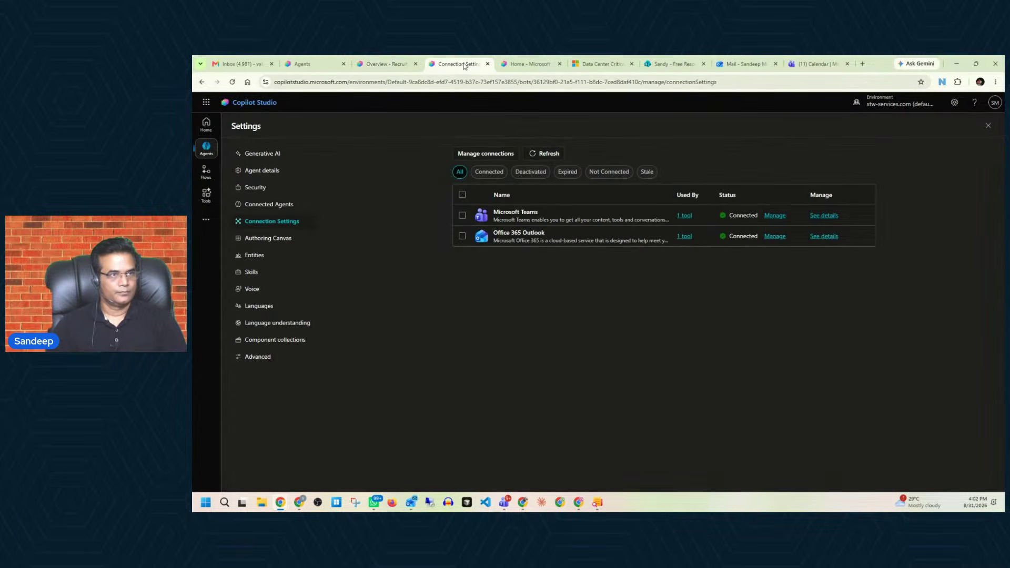
# Change the Recruiter AI Agent's model to Claude Sonnet 4.6 in its overview.
pyautogui.click(385, 64)
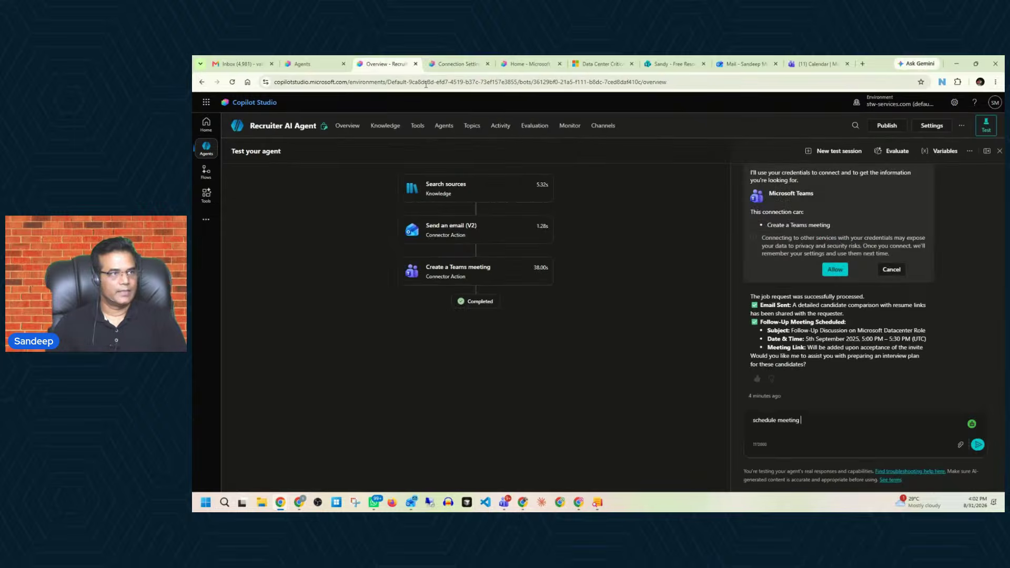
pyautogui.click(354, 126)
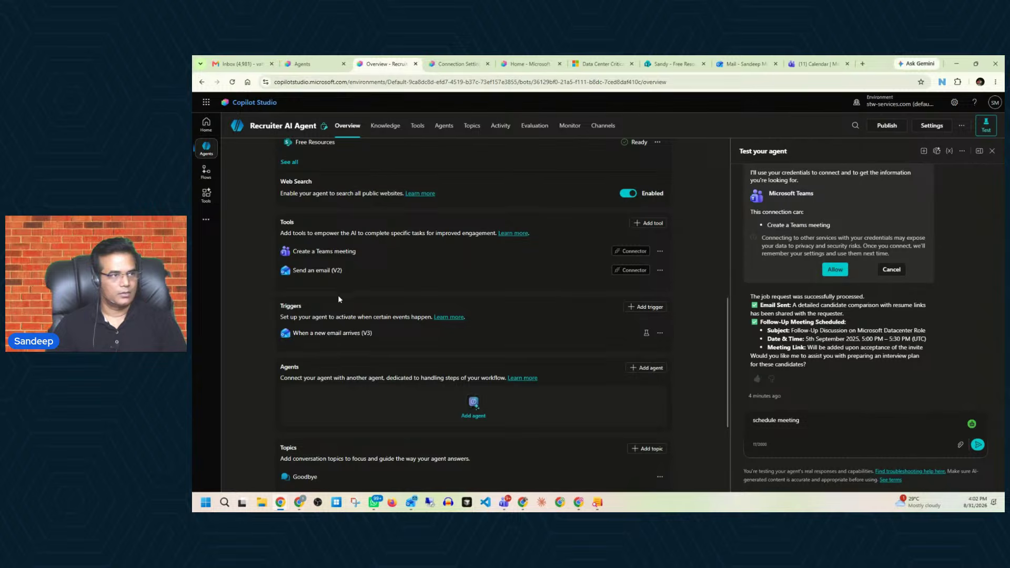
pyautogui.scroll(10, 339, 295)
pyautogui.click(346, 311)
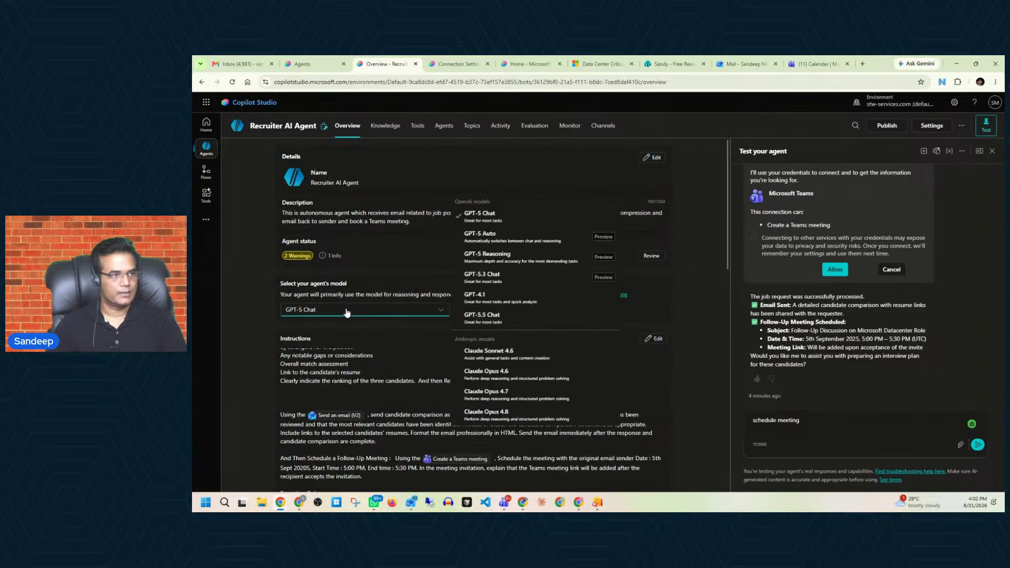
pyautogui.click(489, 357)
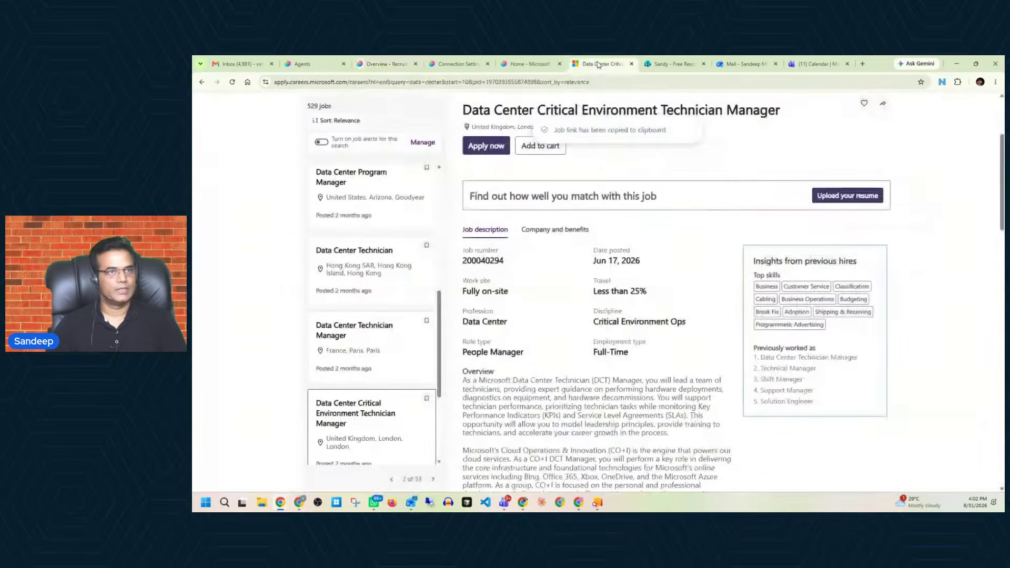
# On the Microsoft careers page, open the Data Center Technician (DCT) Manager job in Canberra, Australia, and copy its share link.
pyautogui.click(600, 64)
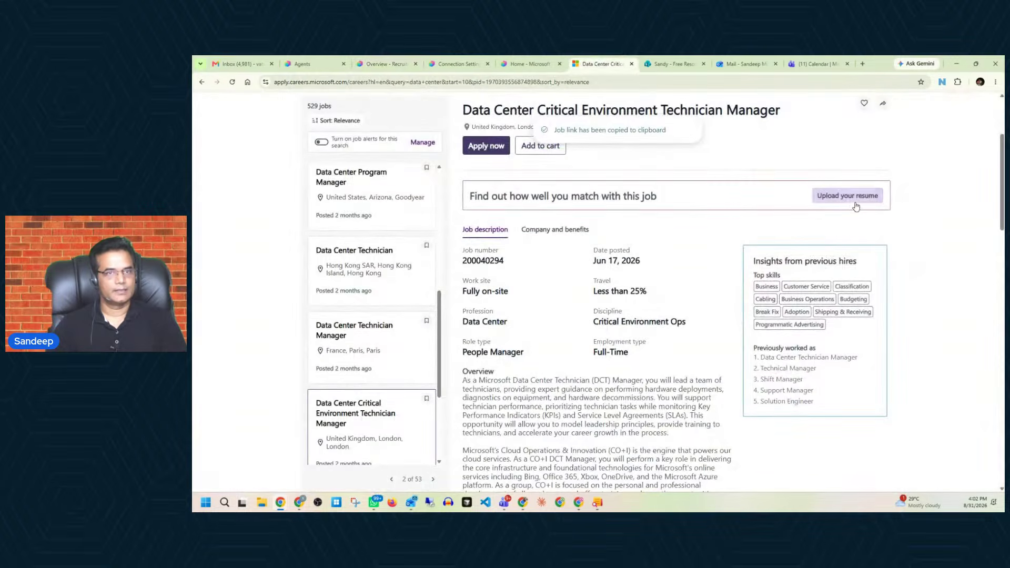
pyautogui.scroll(-3, 358, 423)
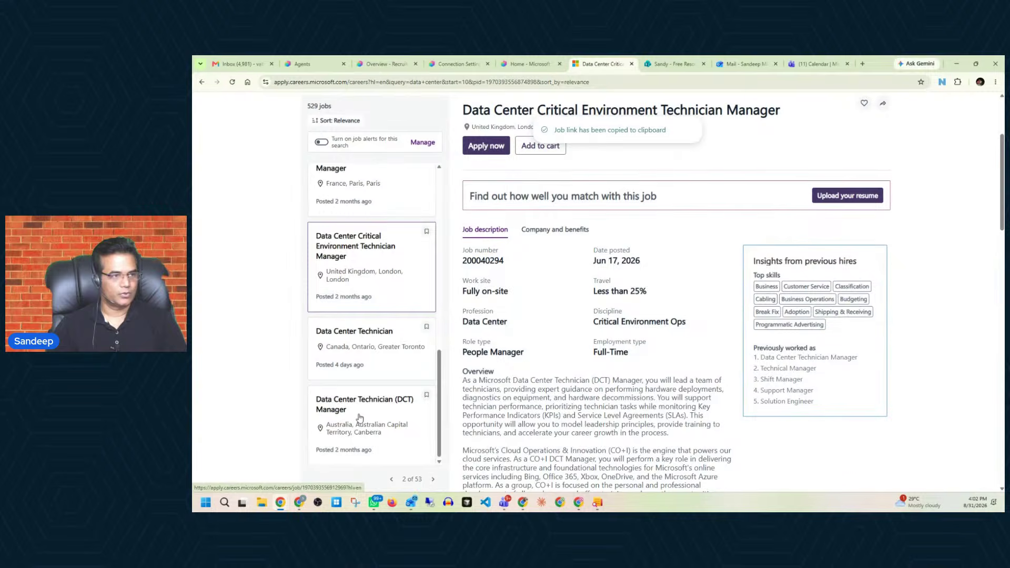
pyautogui.click(359, 417)
pyautogui.click(882, 103)
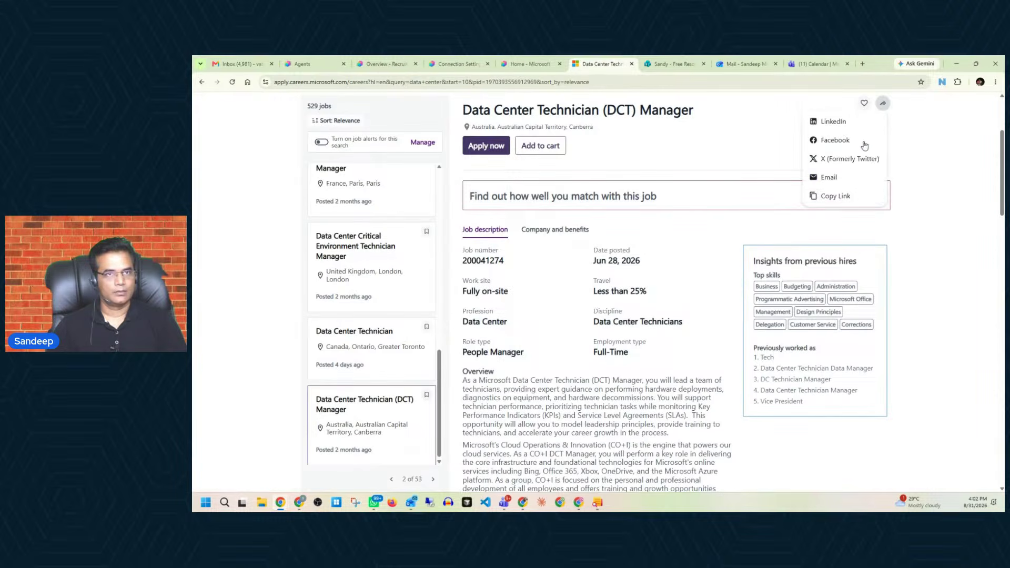
pyautogui.click(836, 195)
# Start a new Gmail message to the stw-services.com contact with the subject "Job openings".
pyautogui.click(248, 64)
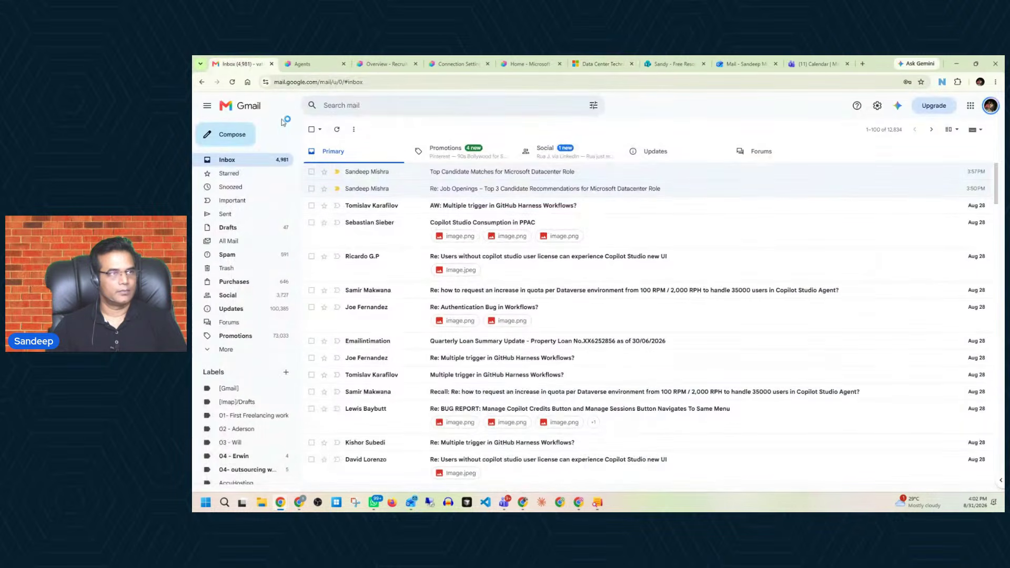
pyautogui.click(242, 135)
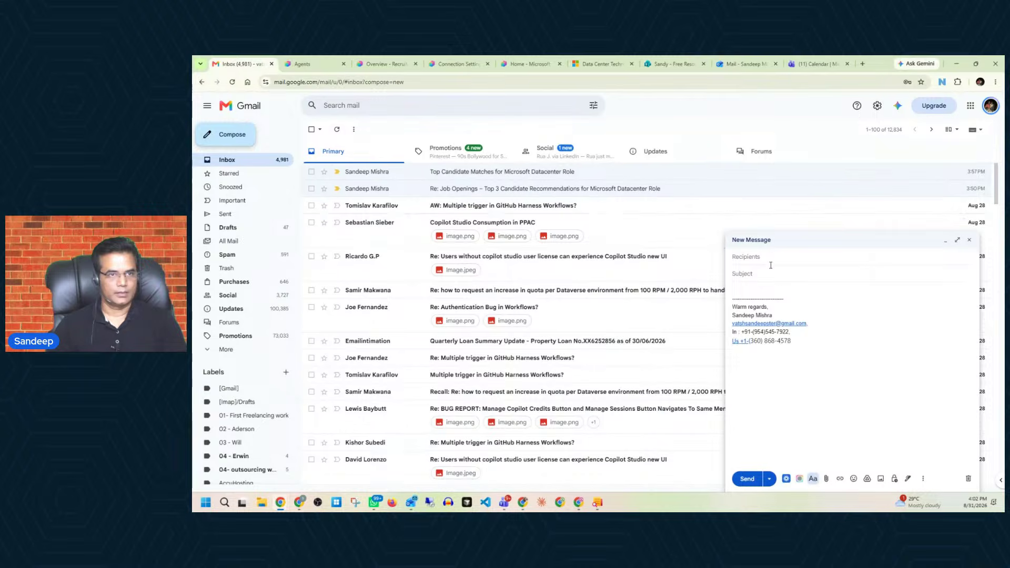
pyautogui.click(770, 265)
pyautogui.write('sa')
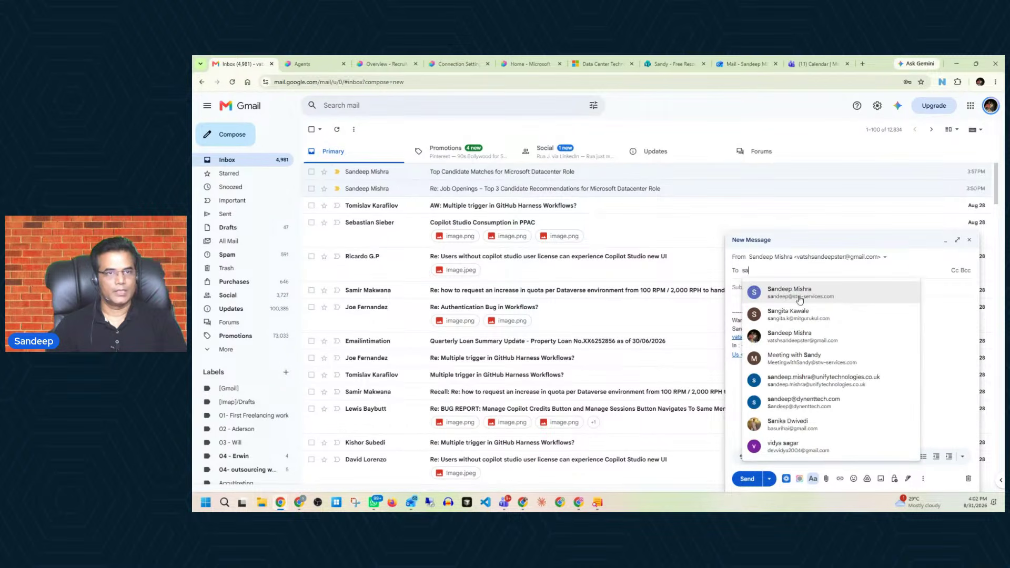
pyautogui.click(799, 294)
pyautogui.click(755, 296)
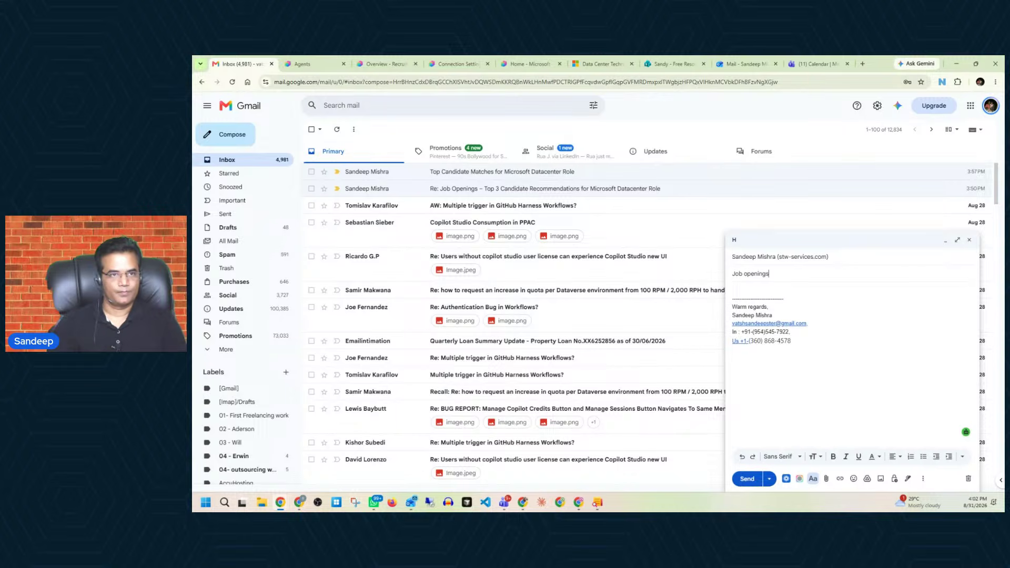
# Write a greeting to the recipient and "Please find candidates for this opening -" in the email body, and paste the copied job link below.
pyautogui.click(760, 290)
pyautogui.hotkey('ctrl', 'v')
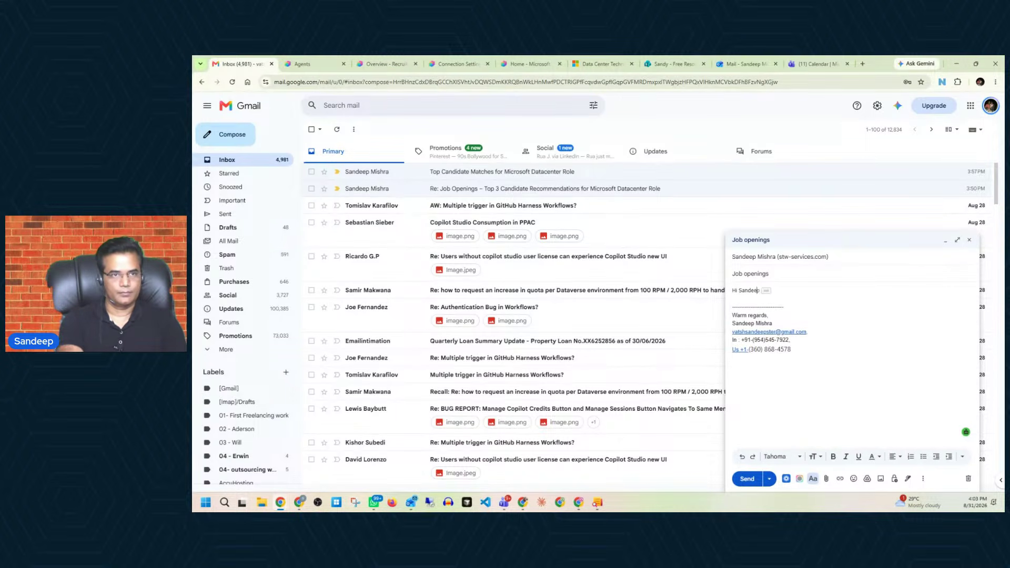
pyautogui.write(',')
pyautogui.press('Return')
pyautogui.press('Return')
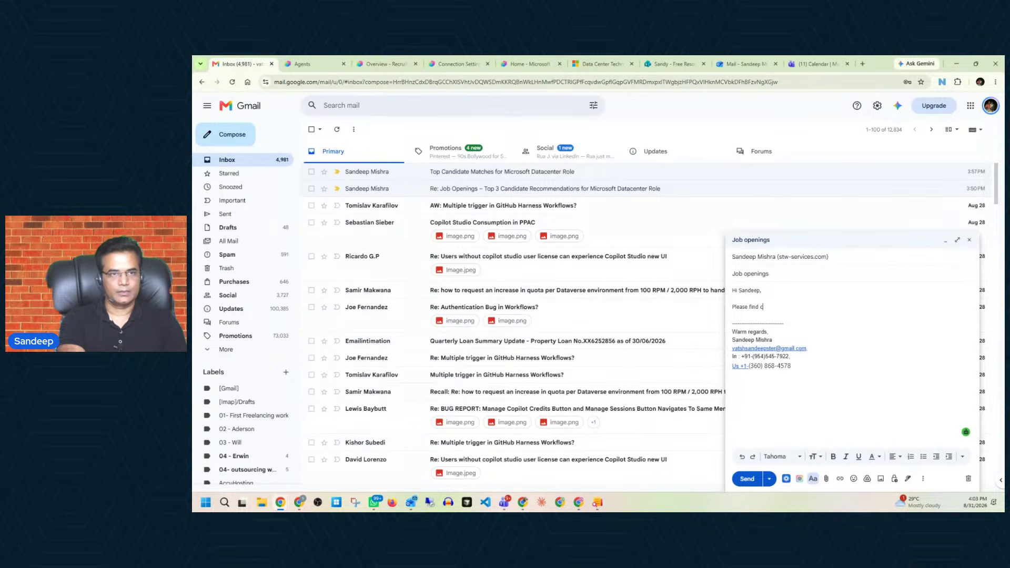
pyautogui.write('Please find candidates for th')
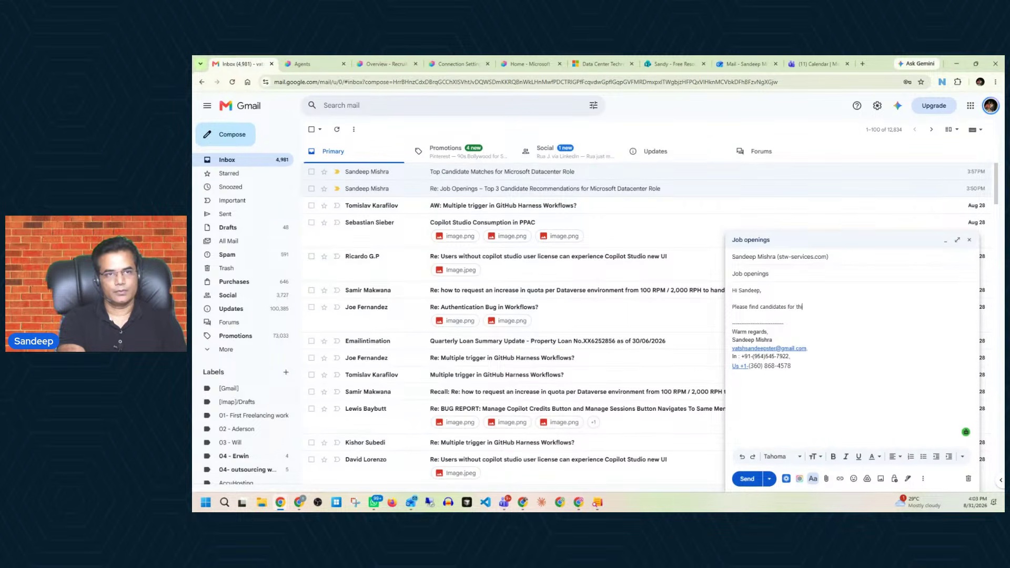
pyautogui.write('is opening -')
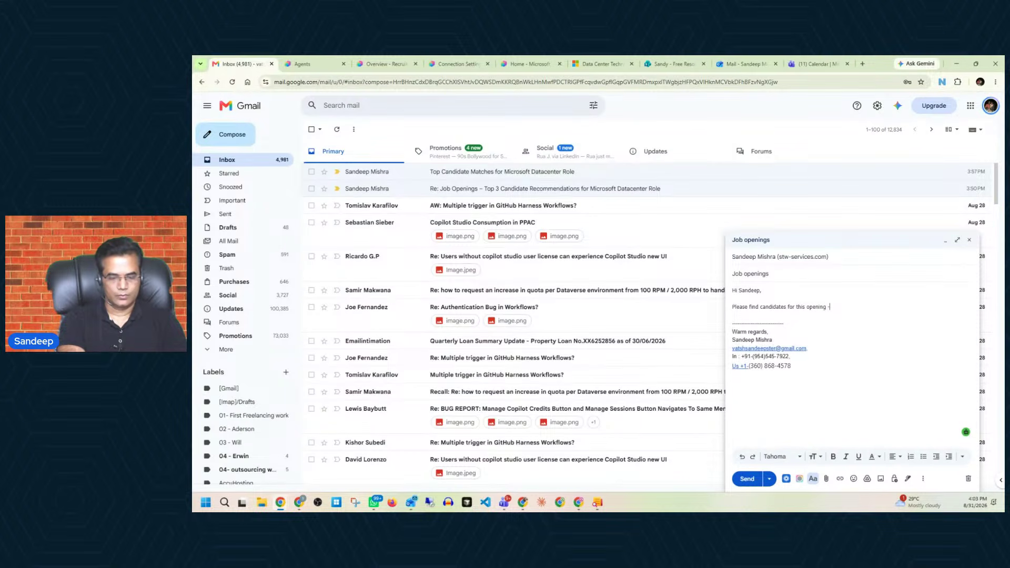
pyautogui.press('Return')
pyautogui.press('Return')
pyautogui.hotkey('ctrl', 'v')
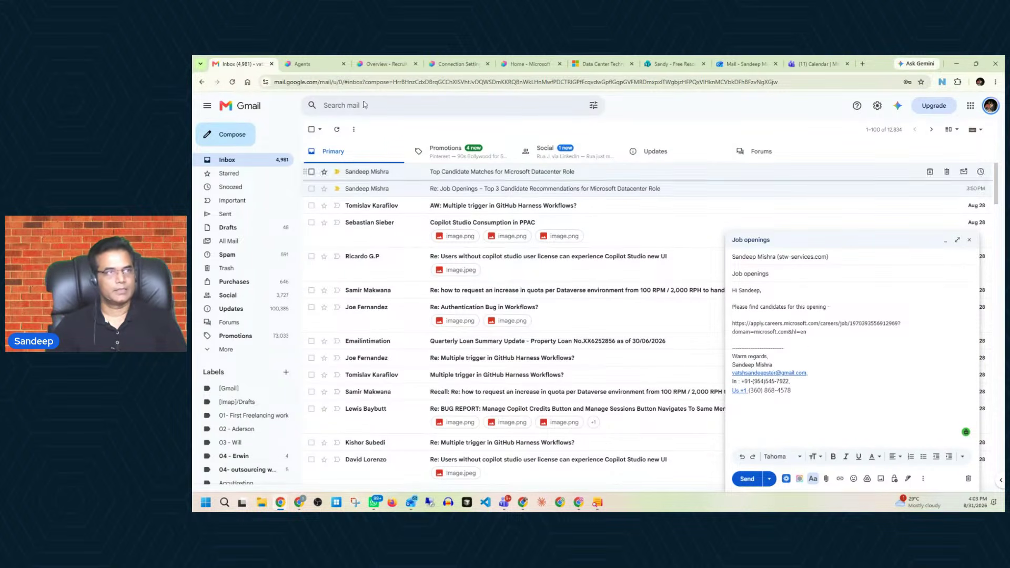
# Start a new test session for the Recruiter AI Agent in Copilot Studio, and return to the Gmail draft.
pyautogui.click(393, 64)
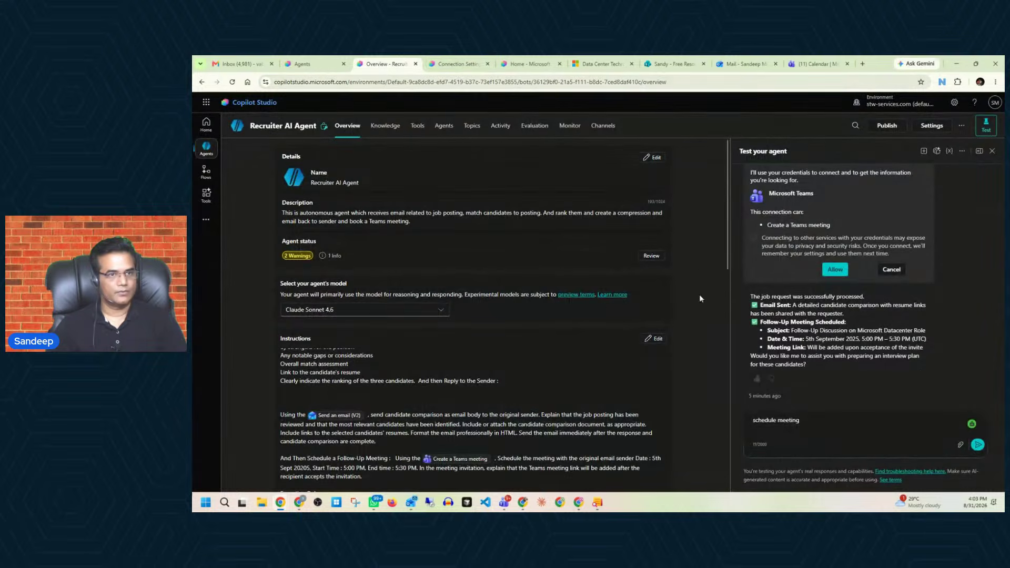
pyautogui.click(923, 152)
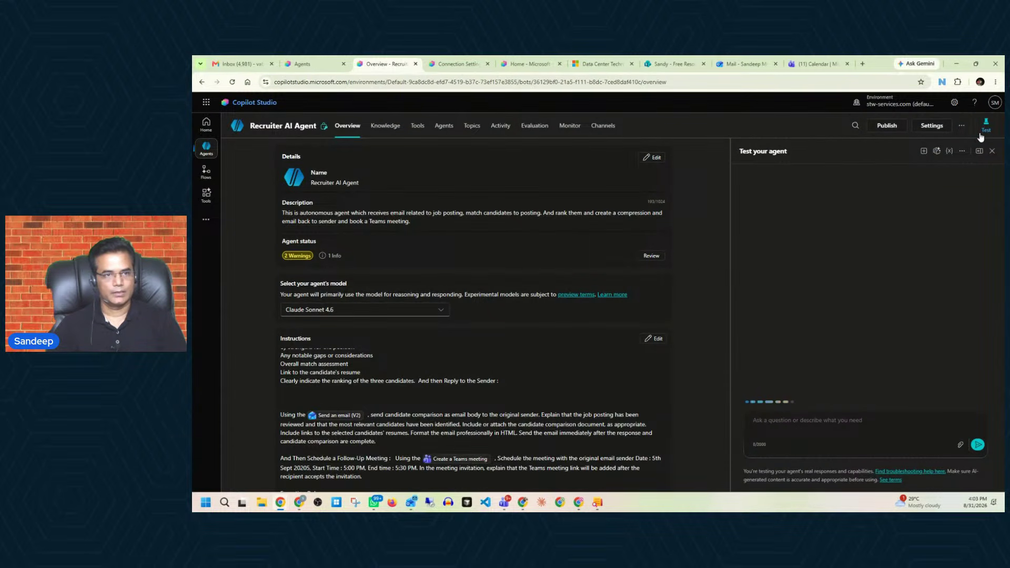
pyautogui.scroll(-2, 576, 302)
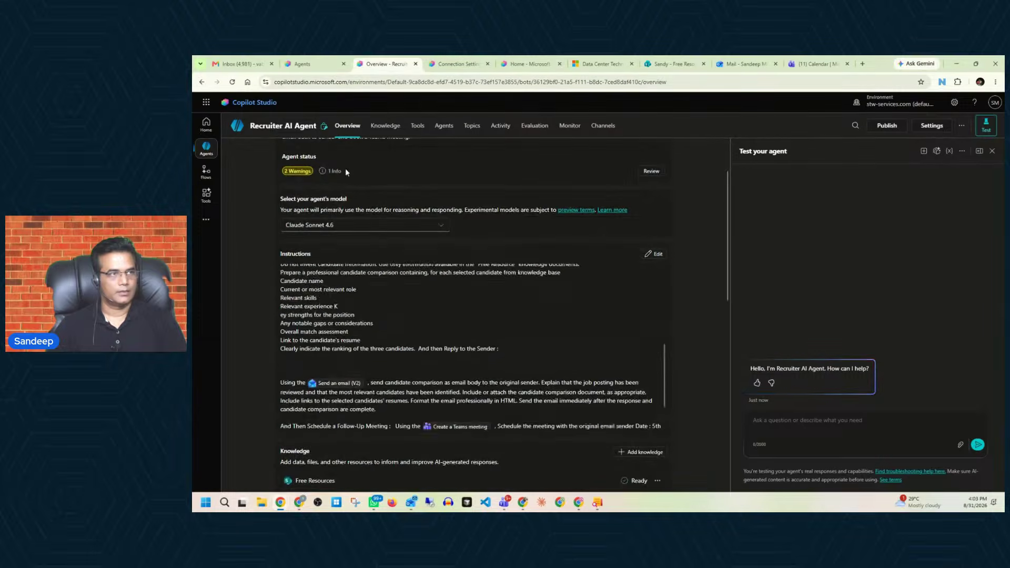
pyautogui.click(239, 63)
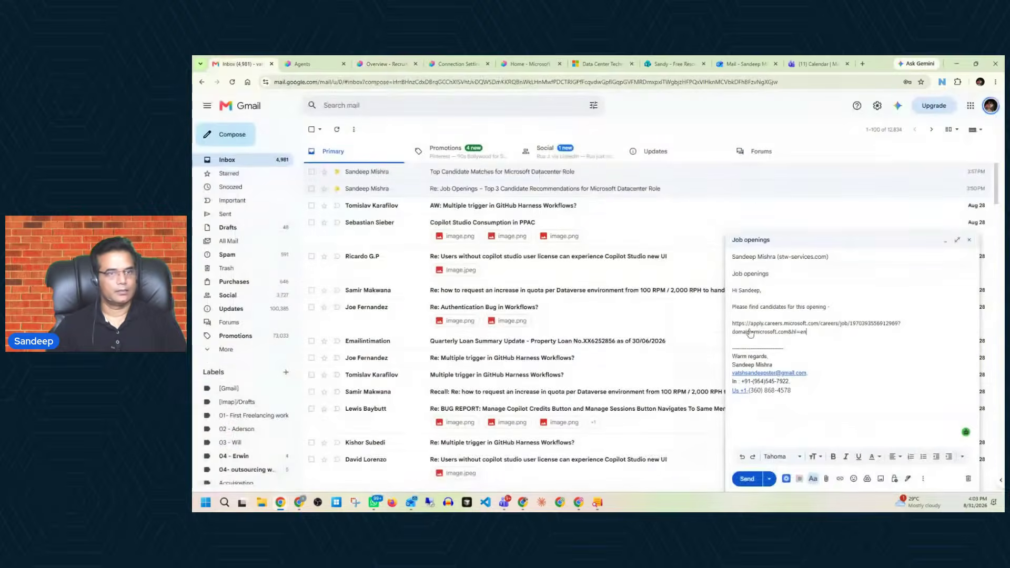
# Send the "Job openings" email from Gmail, and refresh the Outlook inbox to check that it has arrived.
pyautogui.click(749, 479)
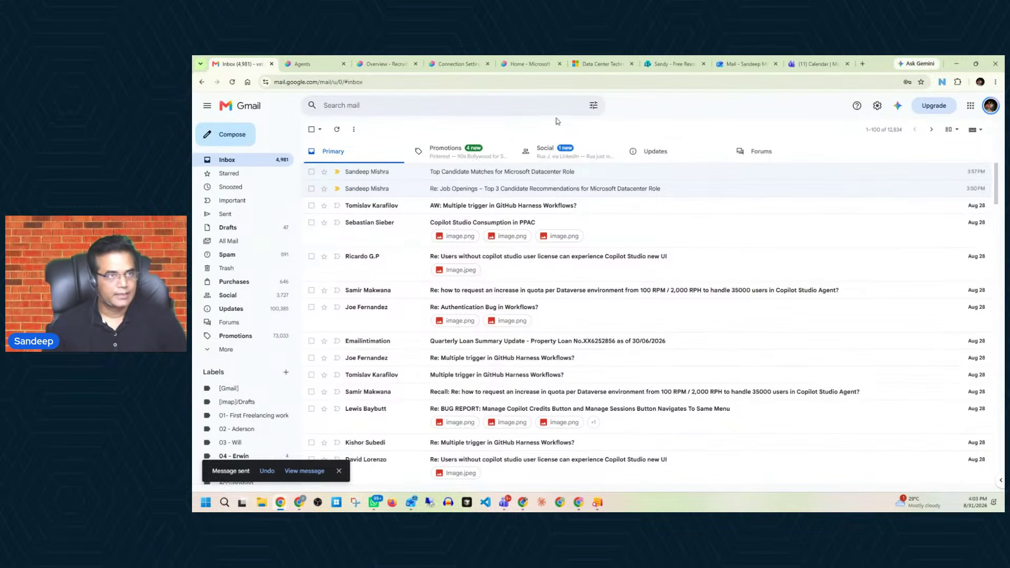
pyautogui.click(746, 64)
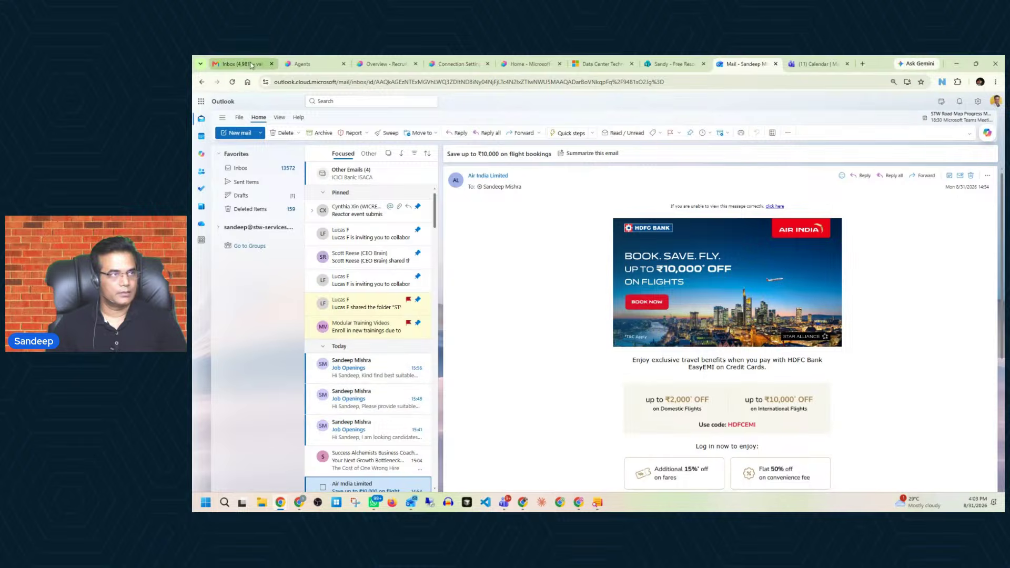
pyautogui.click(231, 83)
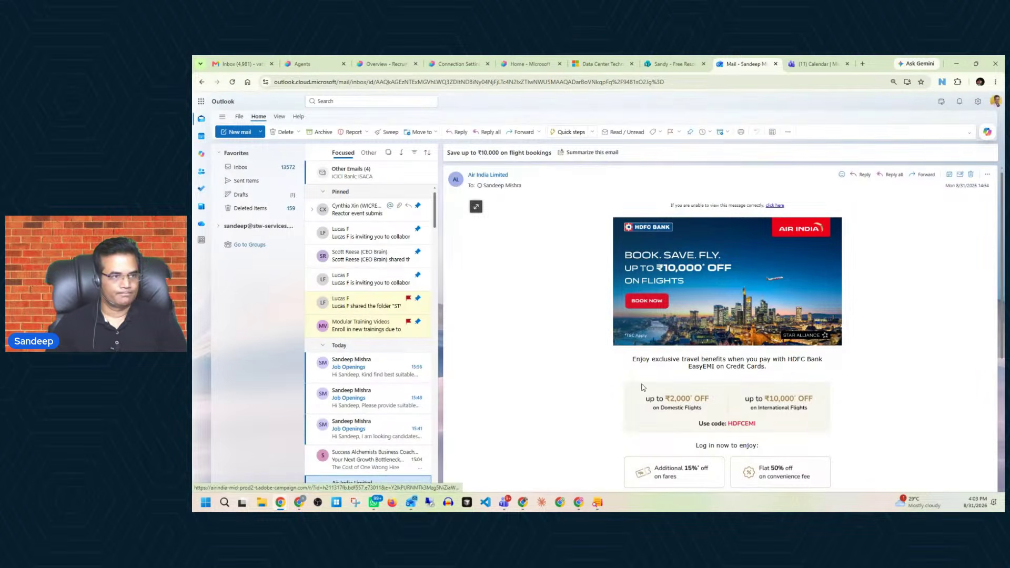
pyautogui.click(232, 82)
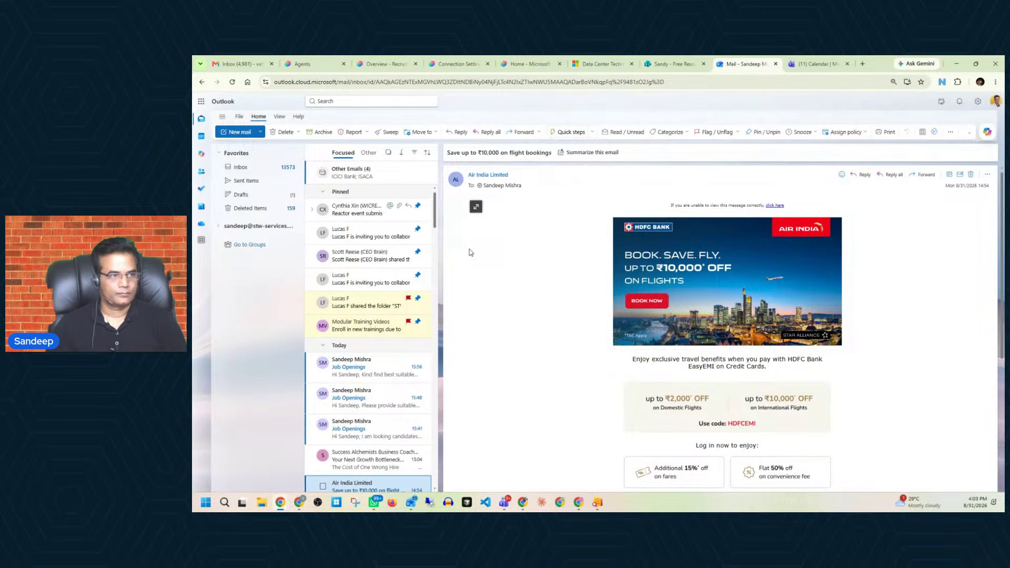
pyautogui.click(232, 82)
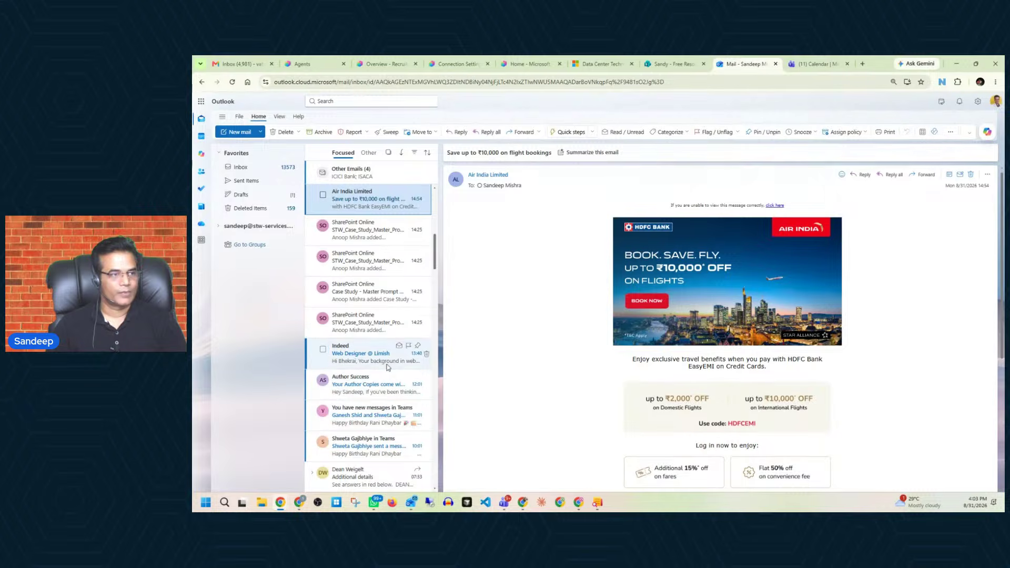
pyautogui.scroll(6, 386, 394)
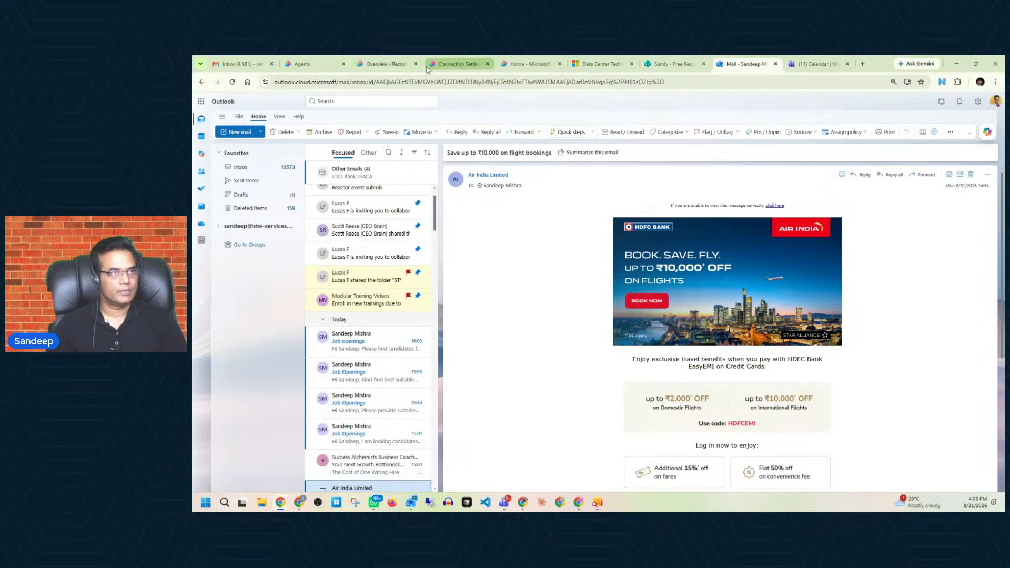
# In Copilot Studio, test the Recruiter AI Agent's "When a new email arrives (V3)" trigger with the new email, and show the activity map.
pyautogui.click(398, 68)
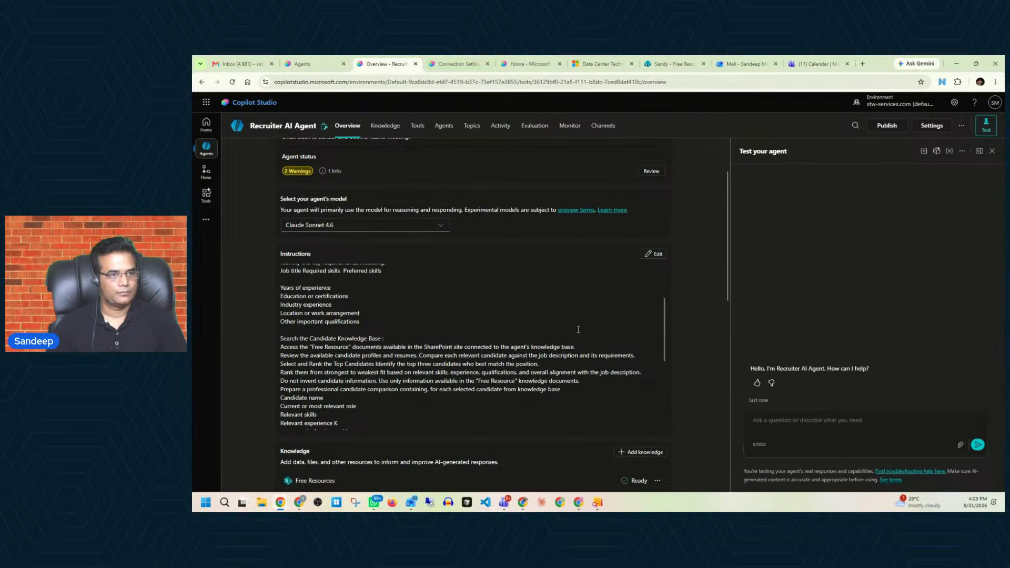
pyautogui.scroll(-5, 590, 330)
pyautogui.scroll(-1, 670, 343)
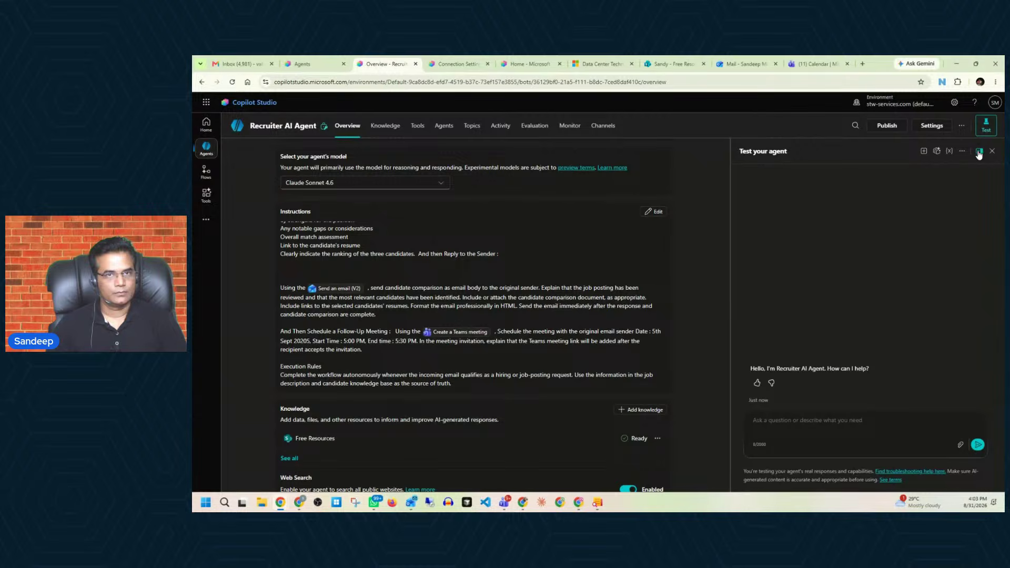
pyautogui.scroll(-3, 570, 371)
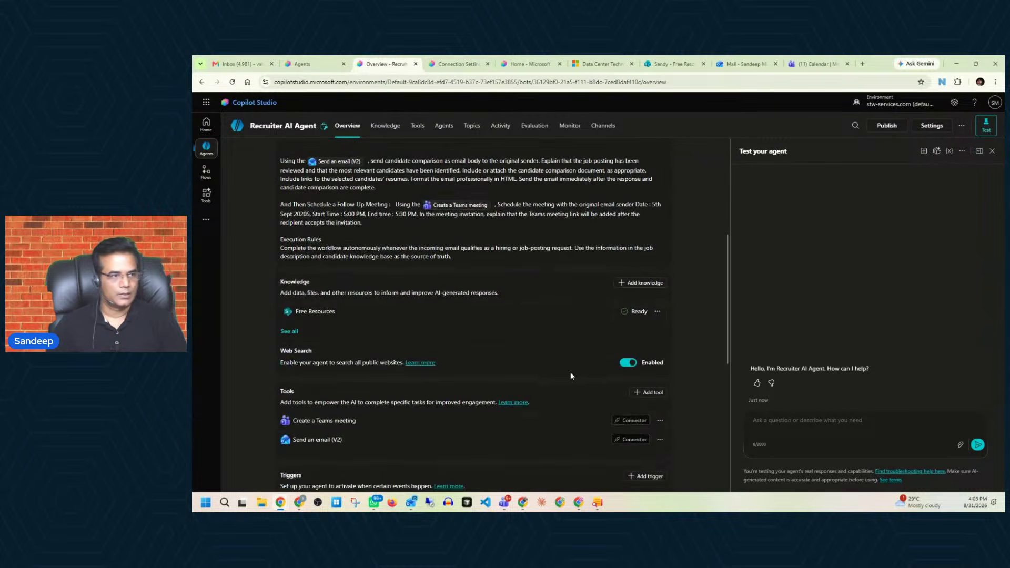
pyautogui.scroll(-2, 570, 376)
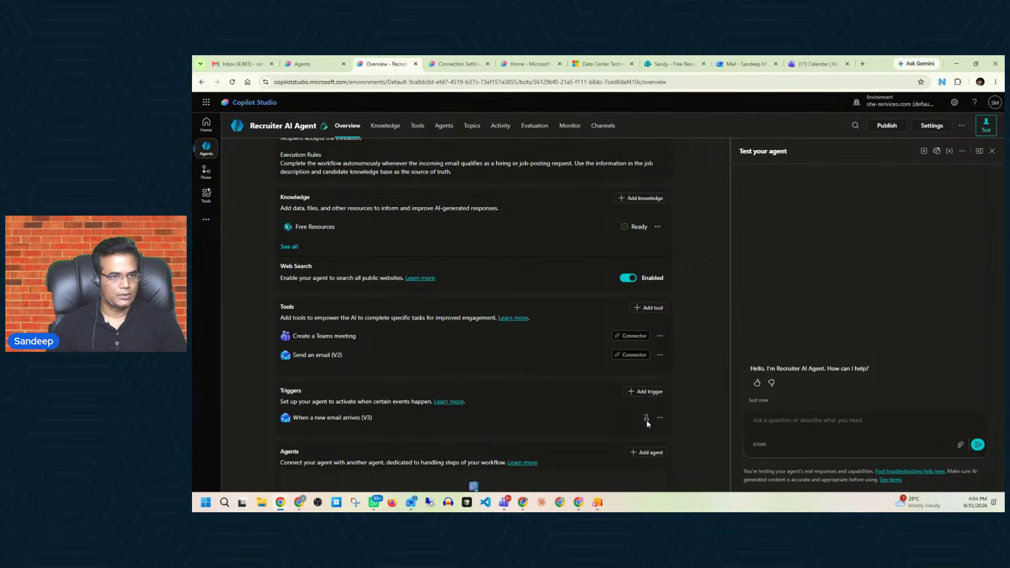
pyautogui.click(647, 417)
pyautogui.click(657, 366)
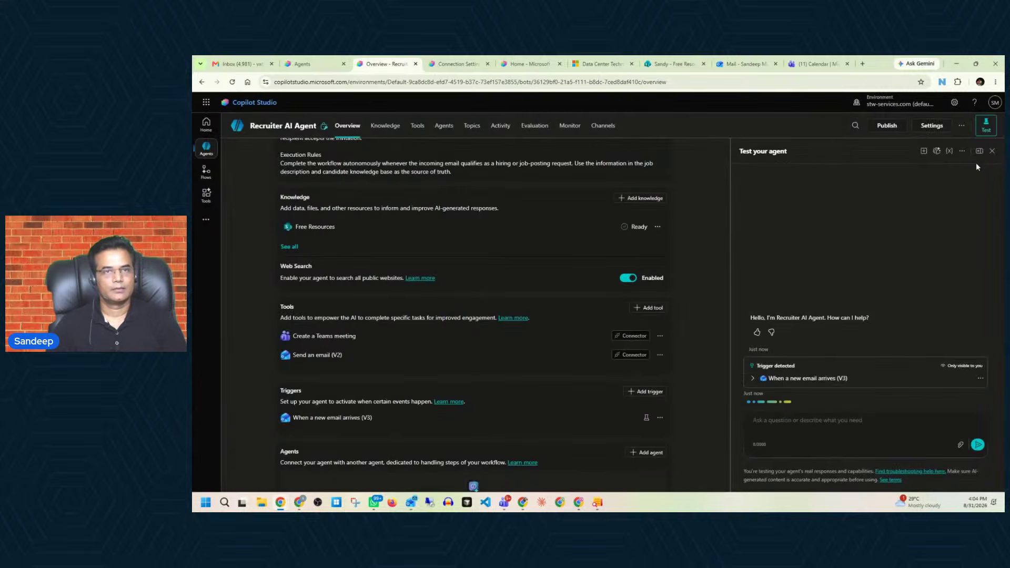
pyautogui.click(979, 152)
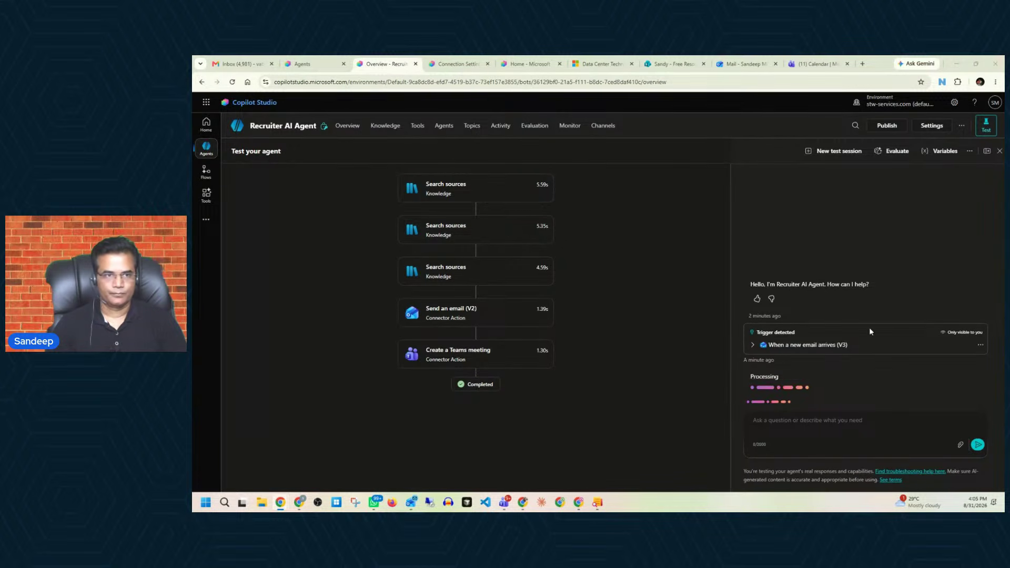
# Check Gmail's Updates and Primary categories for the agent's reply, reload the inbox, and switch to Teams.
pyautogui.click(231, 64)
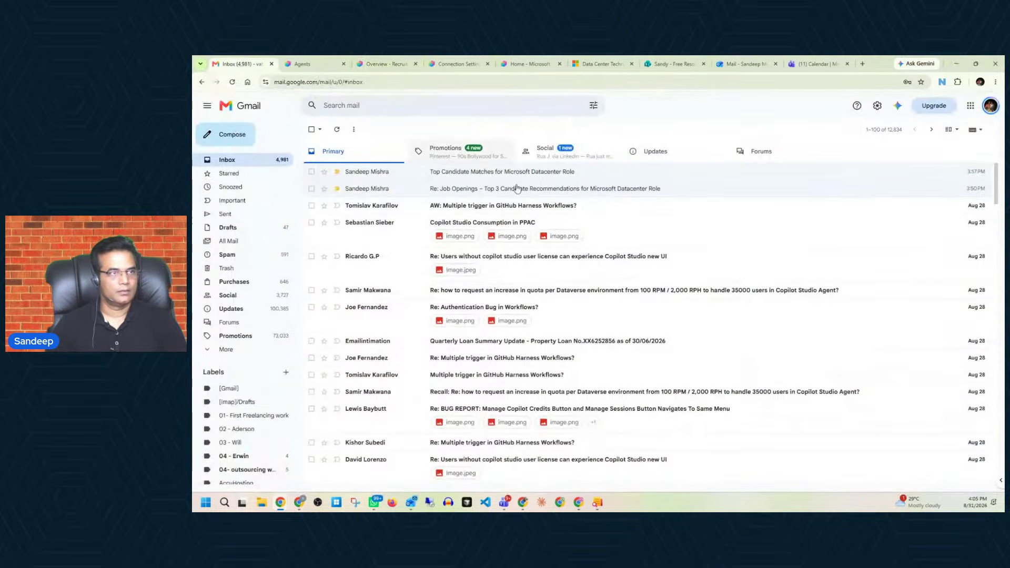
pyautogui.click(685, 158)
pyautogui.click(327, 152)
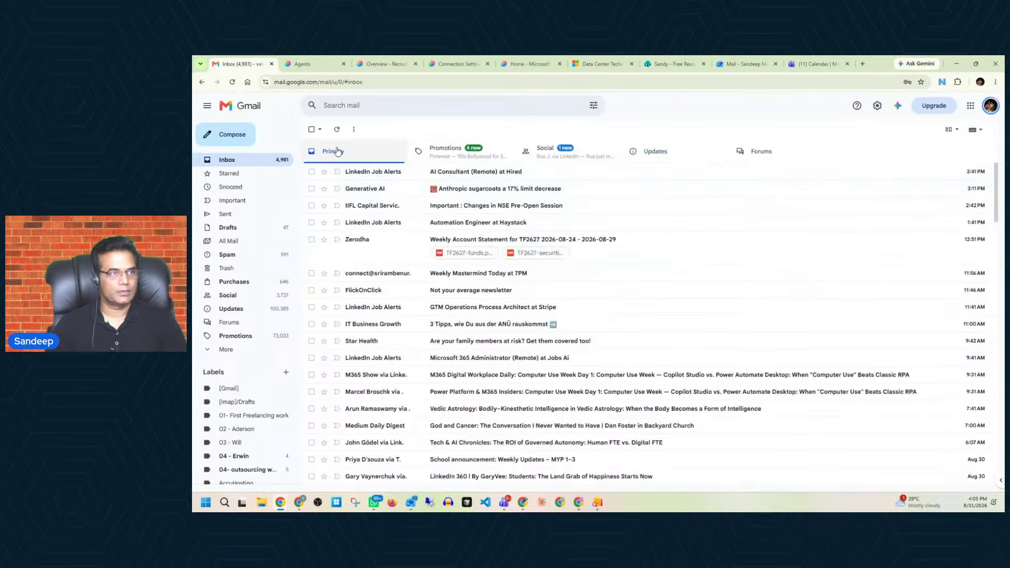
pyautogui.click(232, 81)
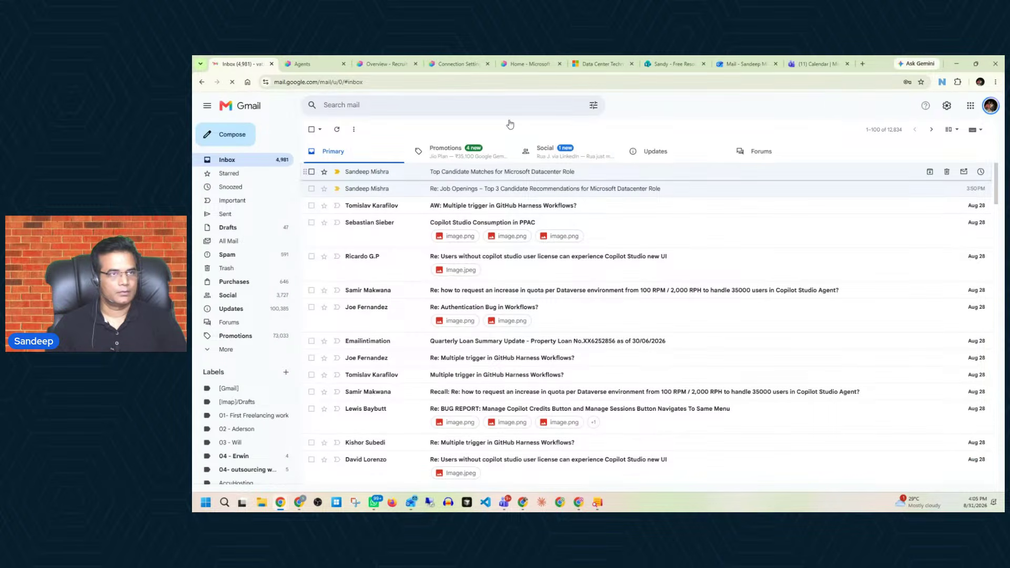
pyautogui.click(810, 64)
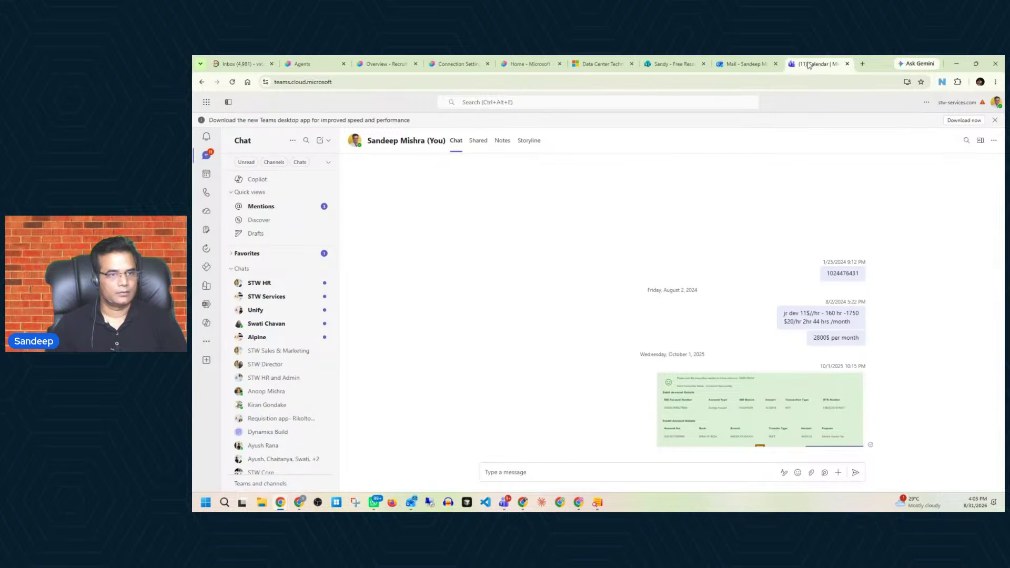
# Return to the Recruiter AI Agent test in Copilot Studio and review its response alongside the agent's model and instructions.
pyautogui.click(386, 64)
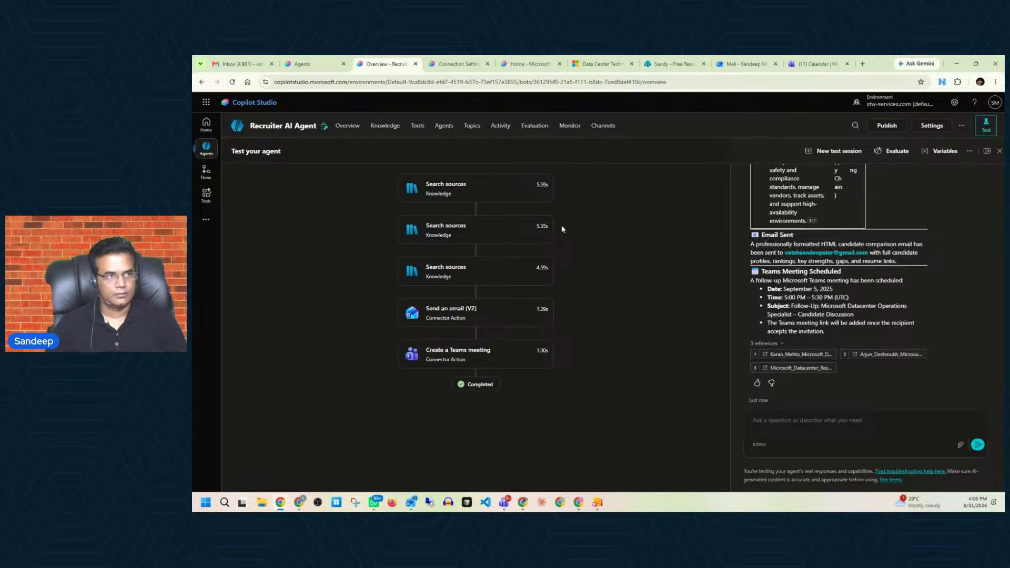
pyautogui.click(350, 126)
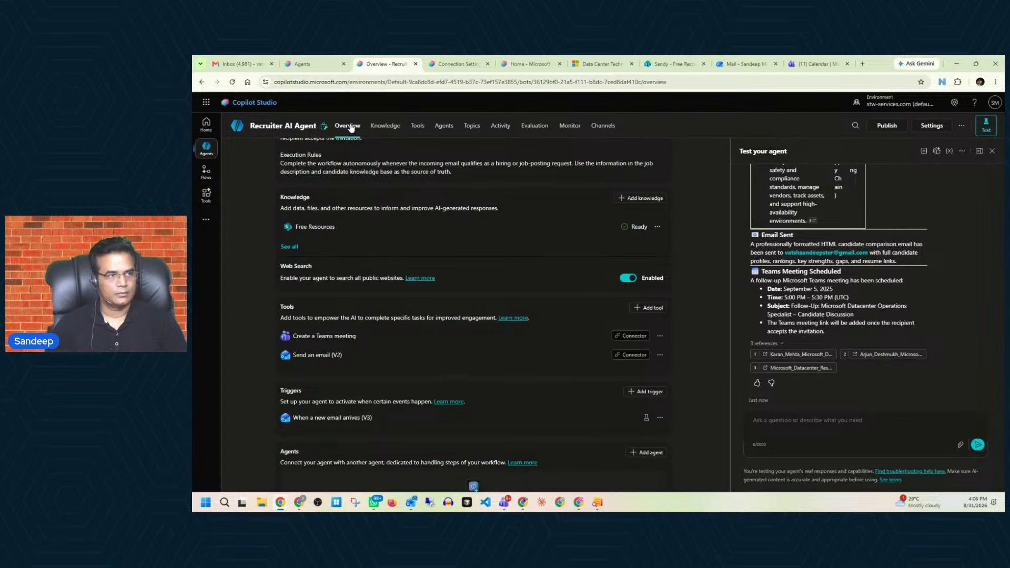
pyautogui.scroll(10, 387, 268)
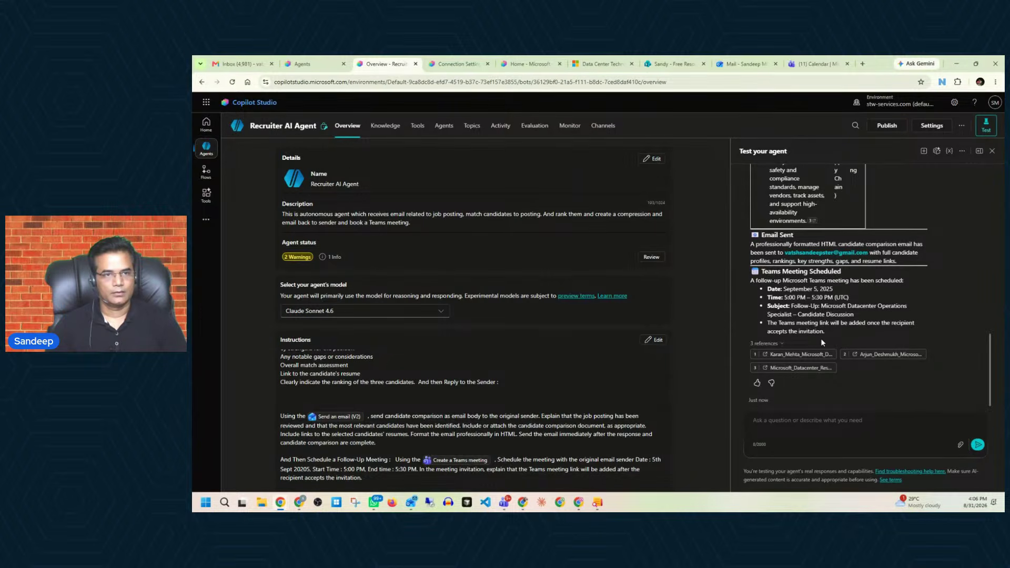
# Open the agent's "Top 3 Candidate Recommendations" reply for the Datacenter Operations Specialist role in Gmail and review the candidate comparison and ranking.
pyautogui.click(239, 64)
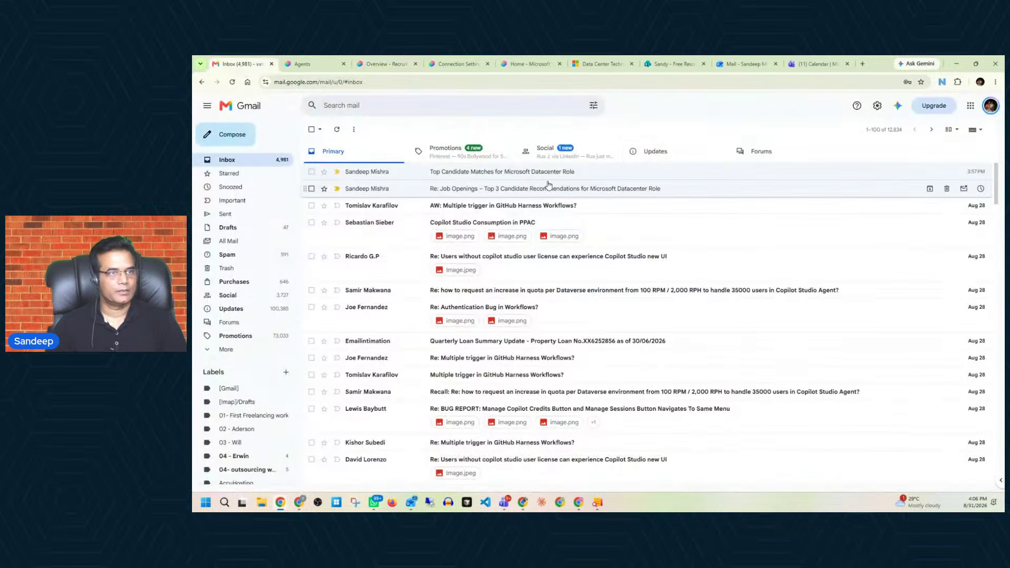
pyautogui.click(657, 153)
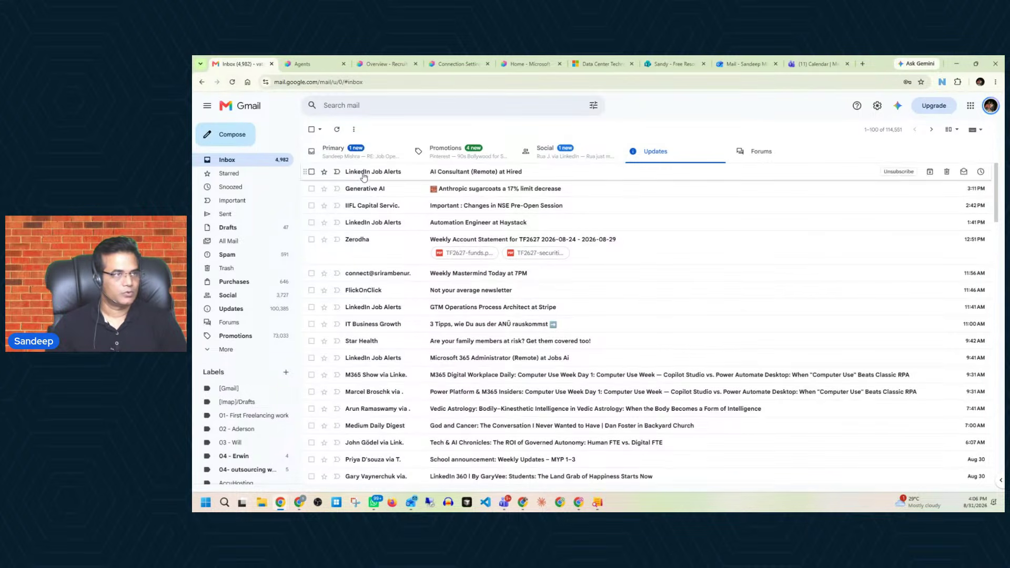
pyautogui.click(344, 151)
pyautogui.click(453, 171)
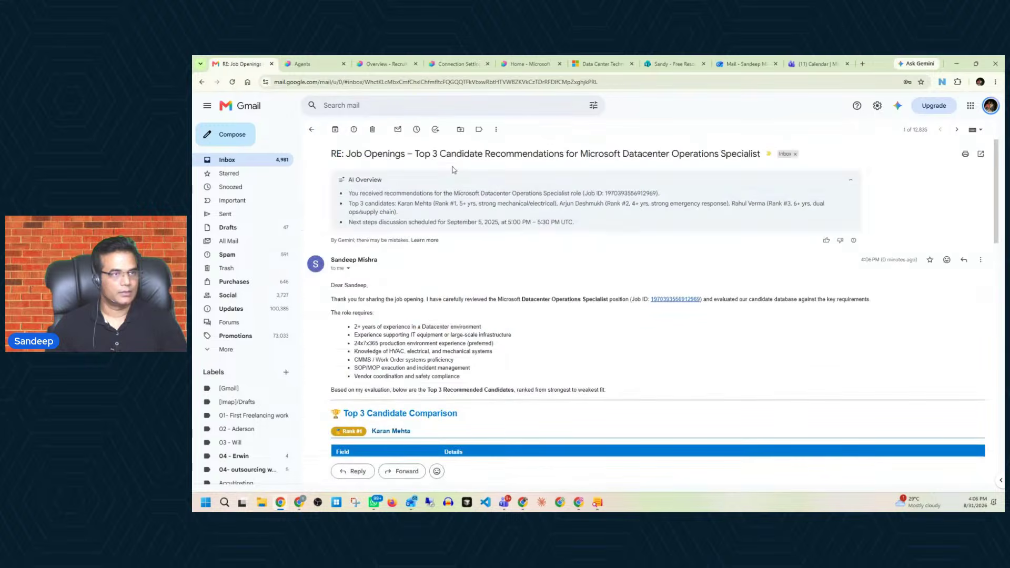
pyautogui.scroll(-20, 488, 297)
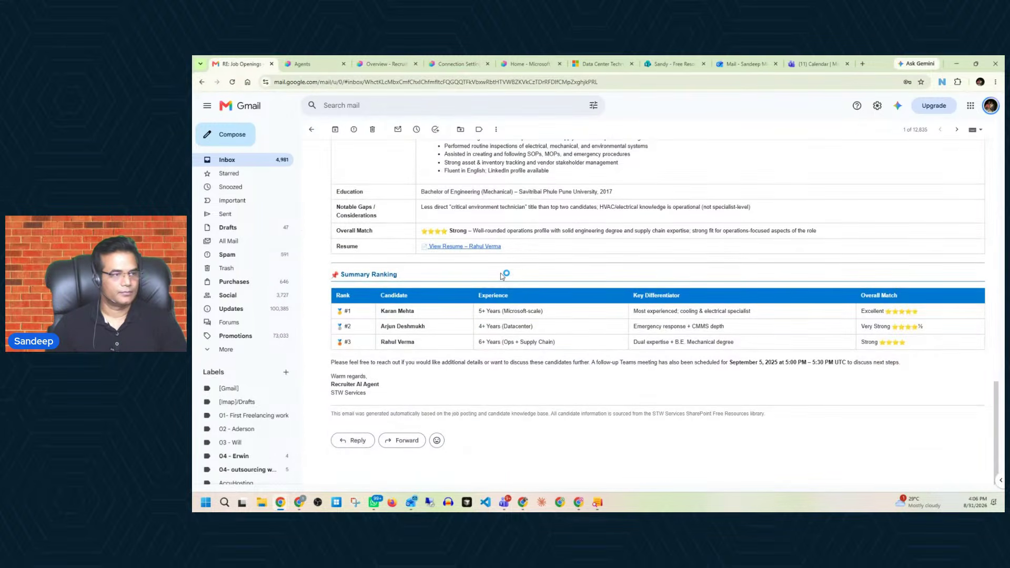
pyautogui.scroll(6, 502, 276)
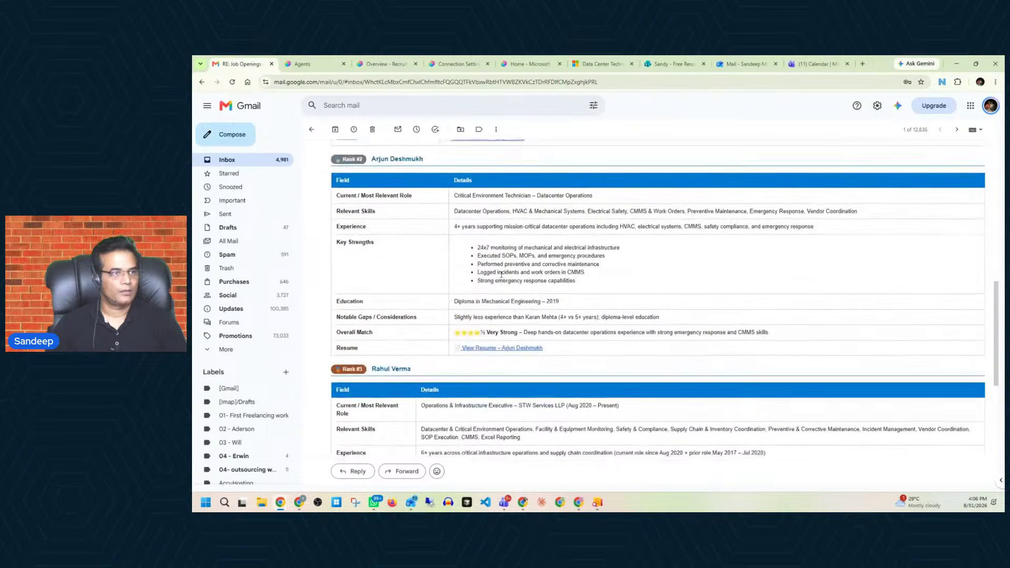
pyautogui.scroll(12, 500, 274)
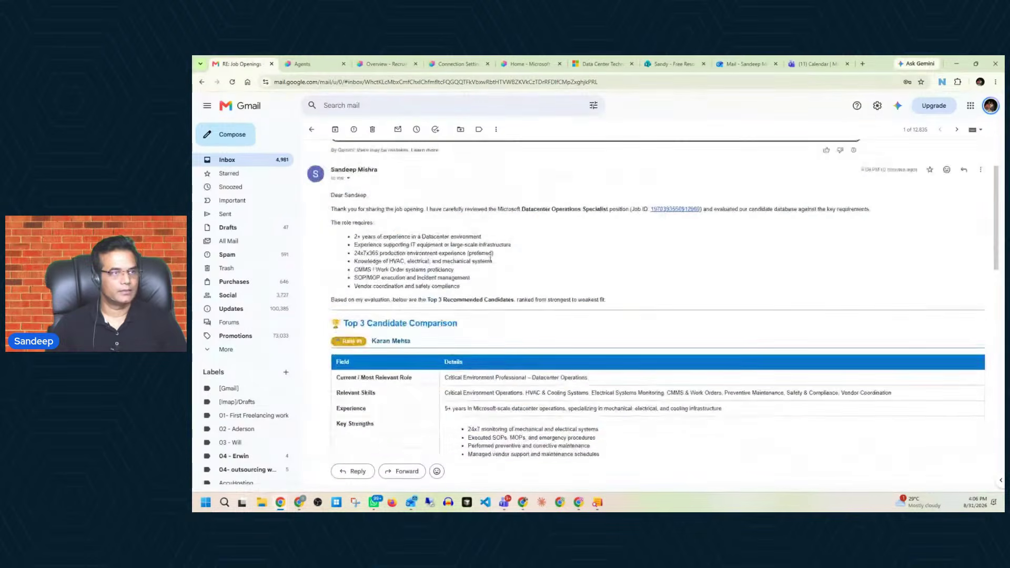
# Return to the Gmail inbox and check the Updates and Primary categories for the meeting invitation.
pyautogui.click(232, 159)
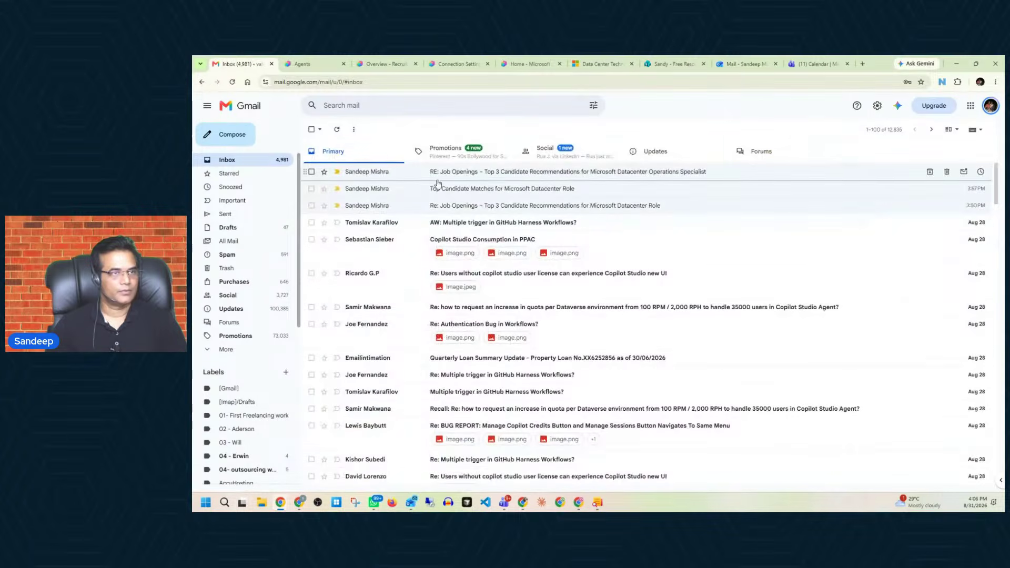
pyautogui.click(673, 152)
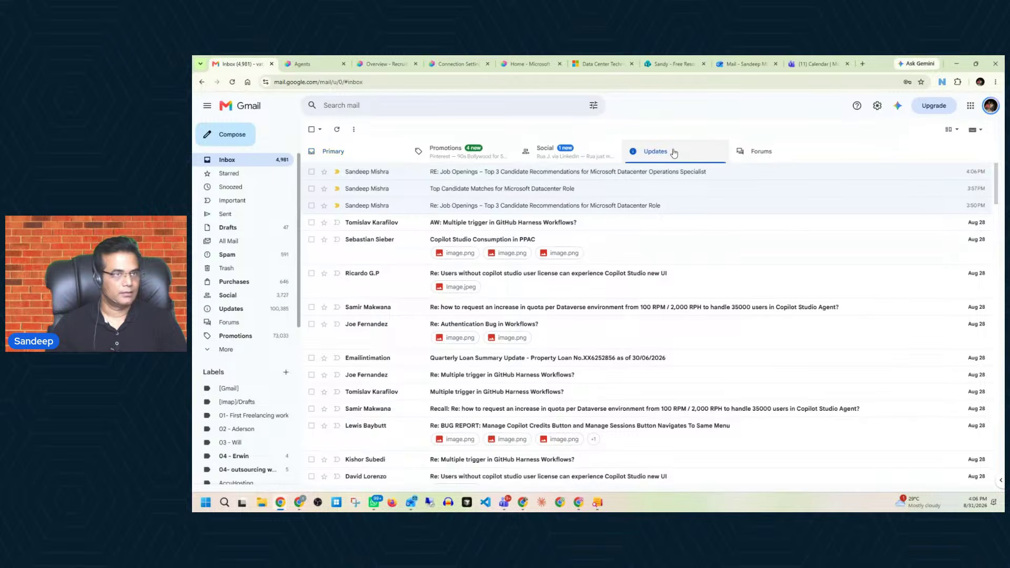
pyautogui.click(374, 160)
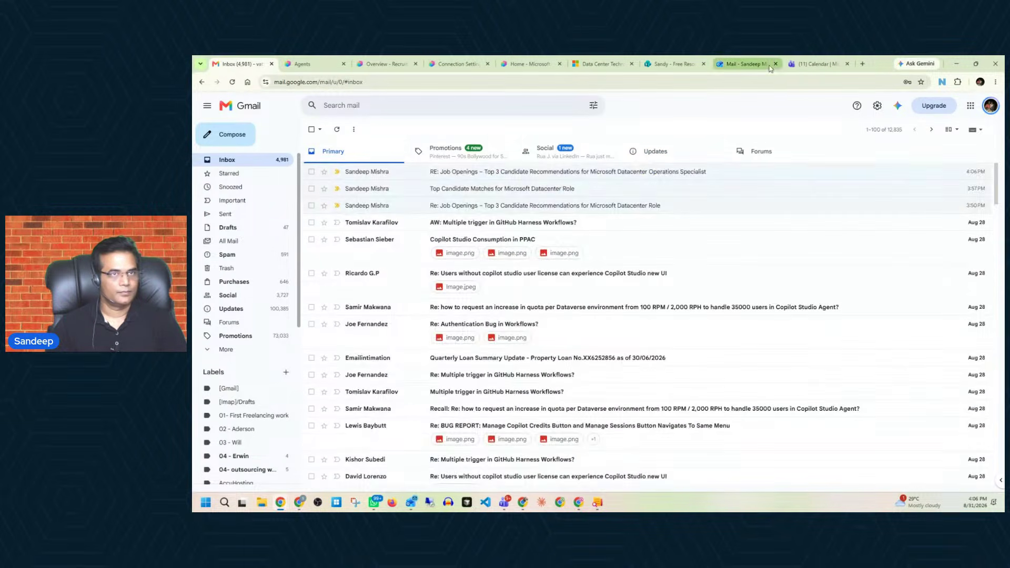
# Switch to Teams, reload it, and check the calendar week of August 30–September 5, 2026 for the follow-up meeting.
pyautogui.click(812, 63)
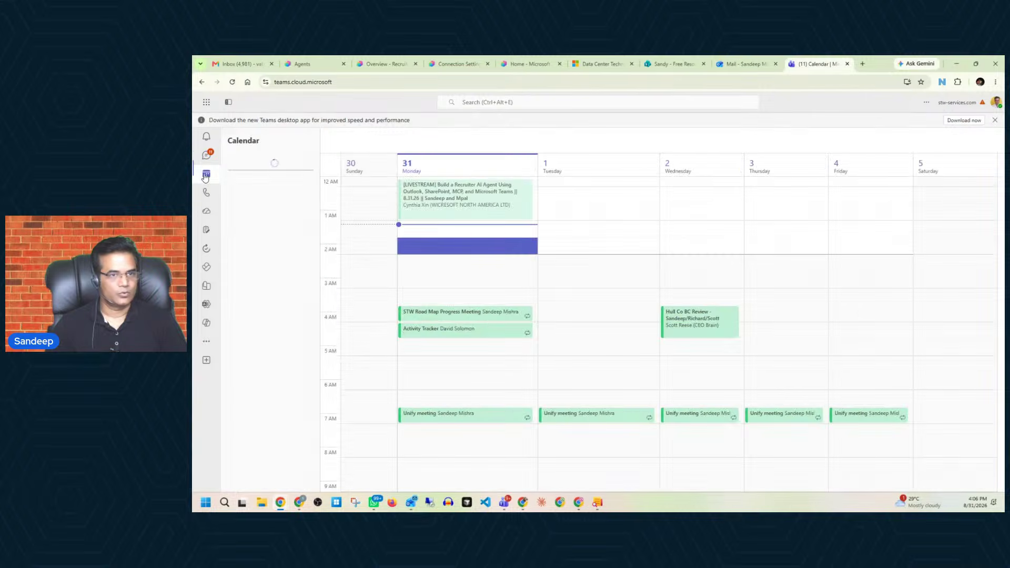
pyautogui.click(231, 82)
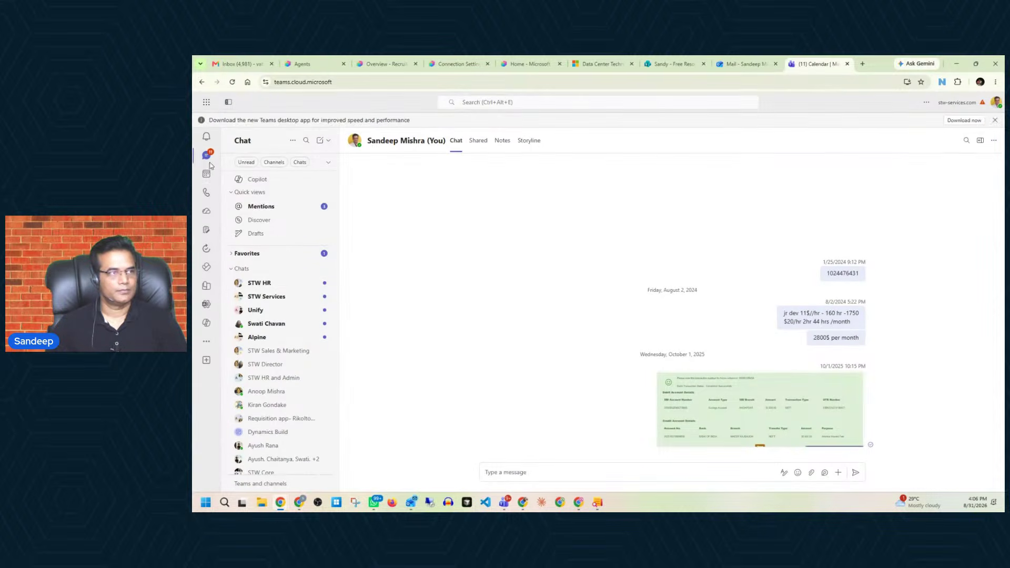
pyautogui.click(205, 174)
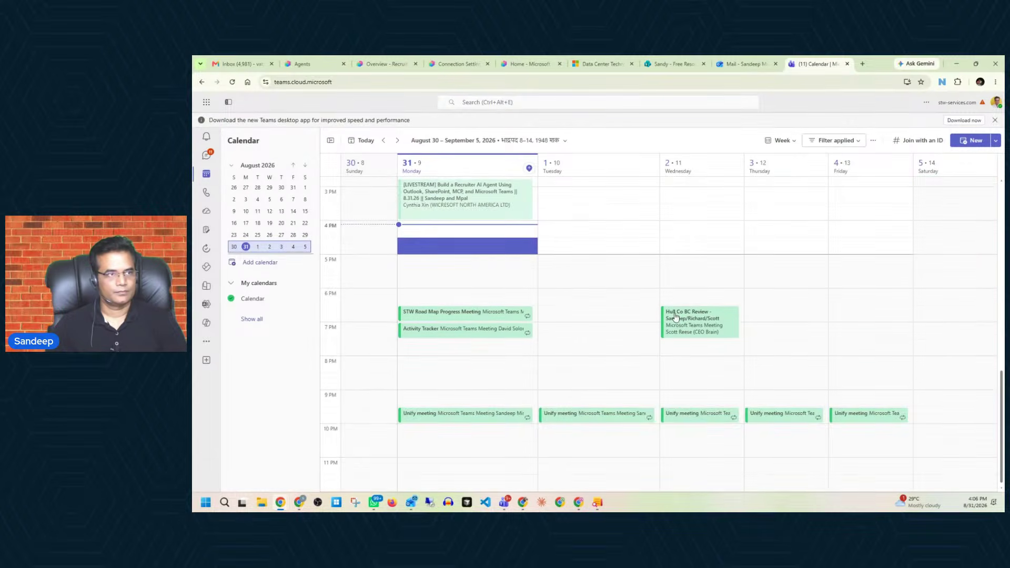
pyautogui.scroll(2, 675, 316)
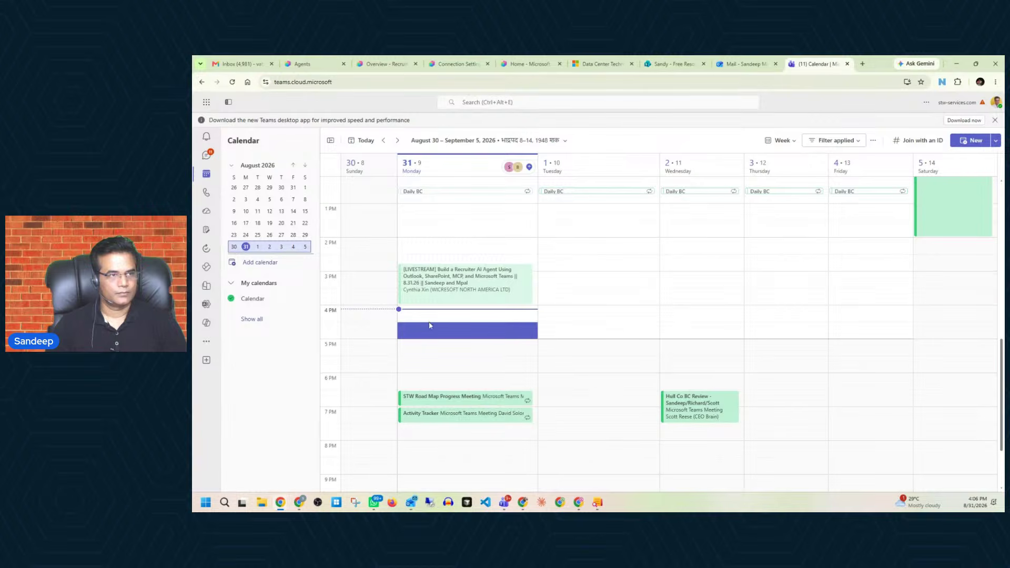
pyautogui.scroll(3, 450, 279)
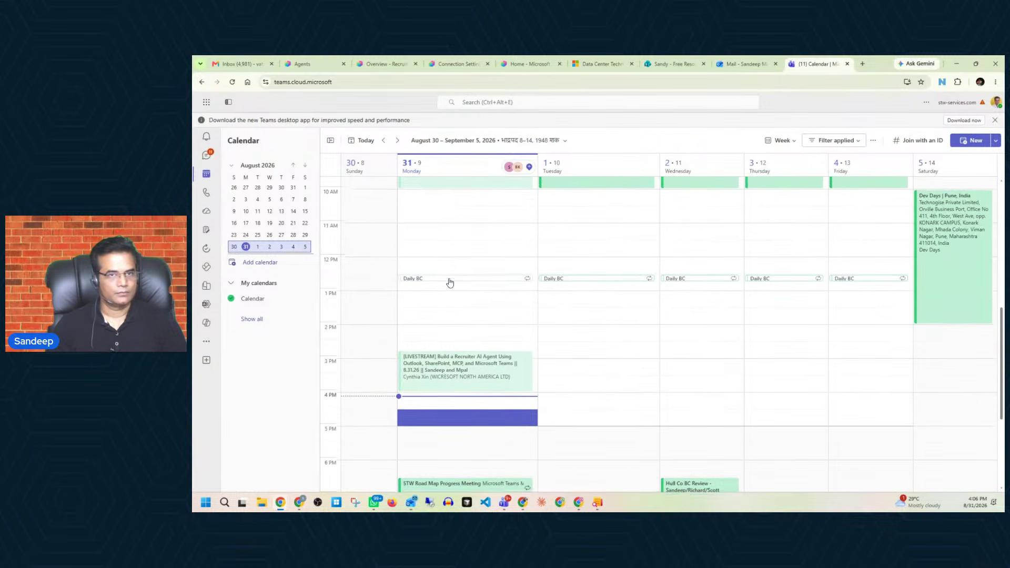
pyautogui.scroll(-5, 455, 279)
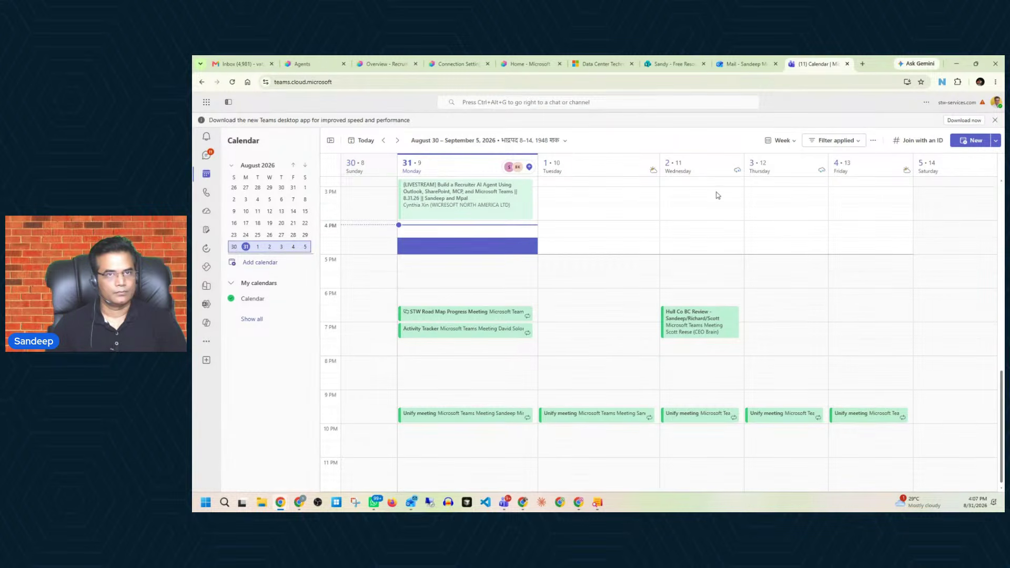
# Check the calendar week of September 6–12, 2026 for the follow-up meeting and return to the current week.
pyautogui.click(397, 140)
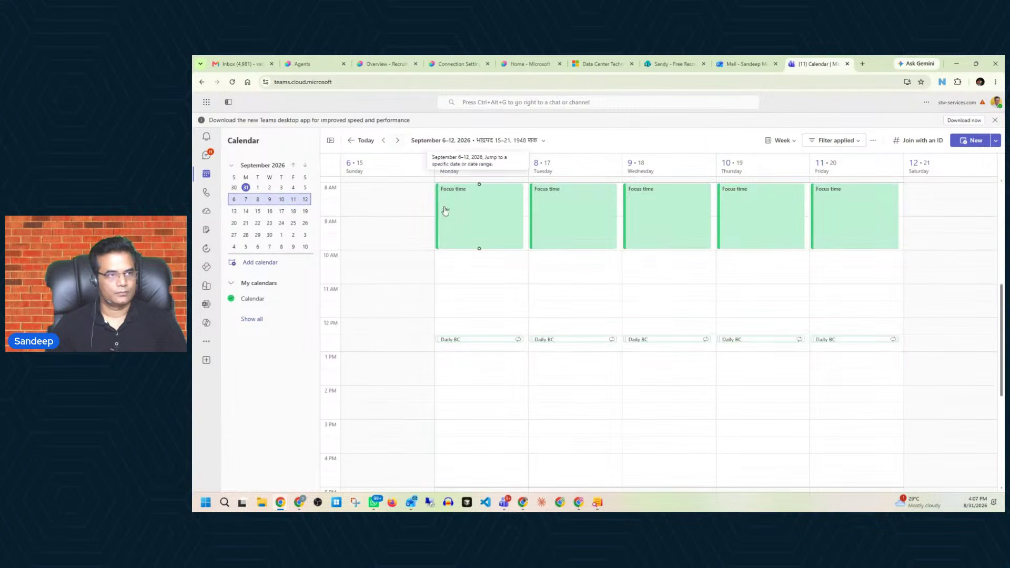
pyautogui.scroll(-5, 465, 282)
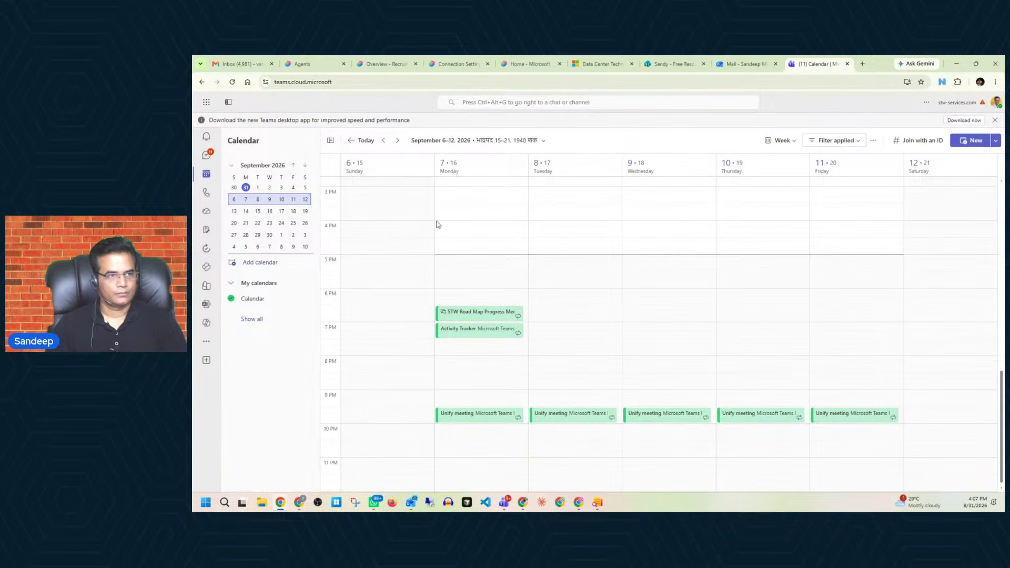
pyautogui.click(383, 140)
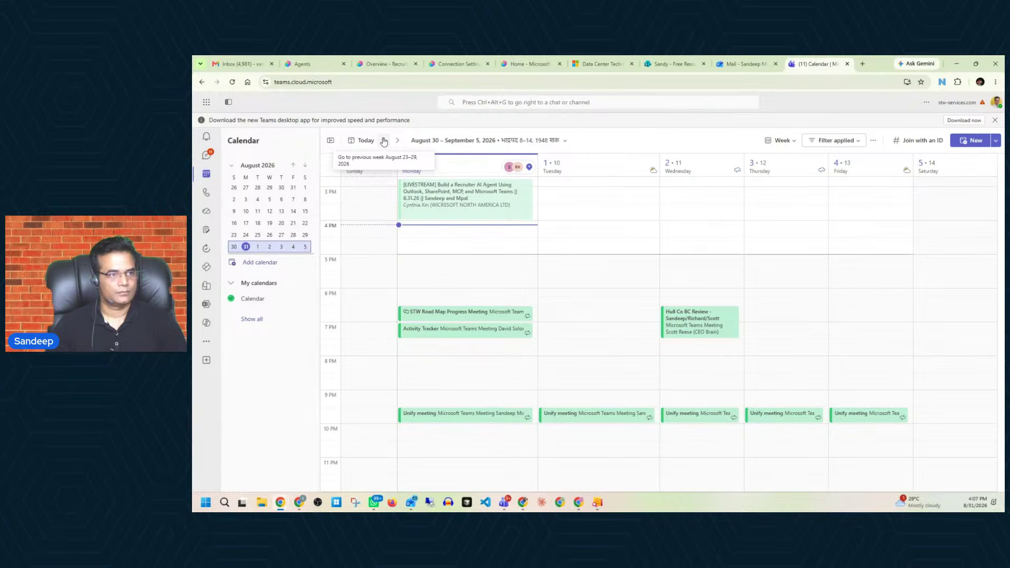
# Look for the meeting invitation in the Teams chats and the Gmail inbox, and return to the Teams calendar.
pyautogui.click(206, 154)
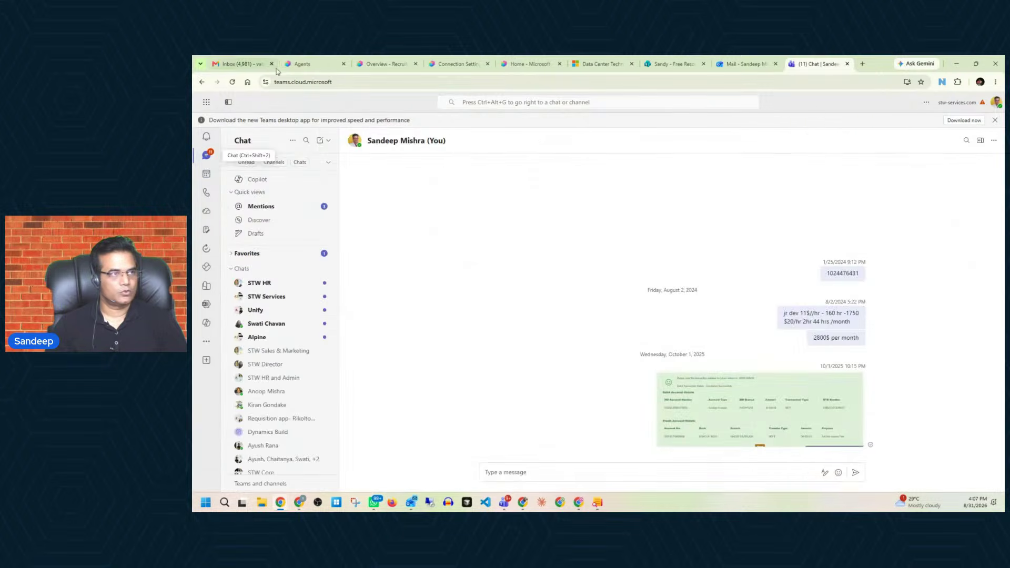
pyautogui.click(255, 64)
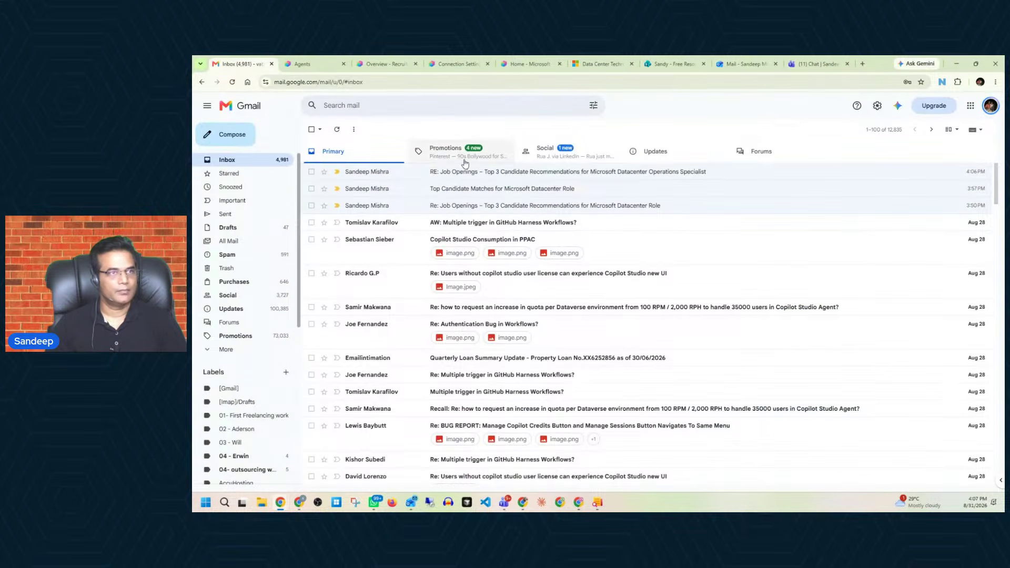
pyautogui.click(818, 63)
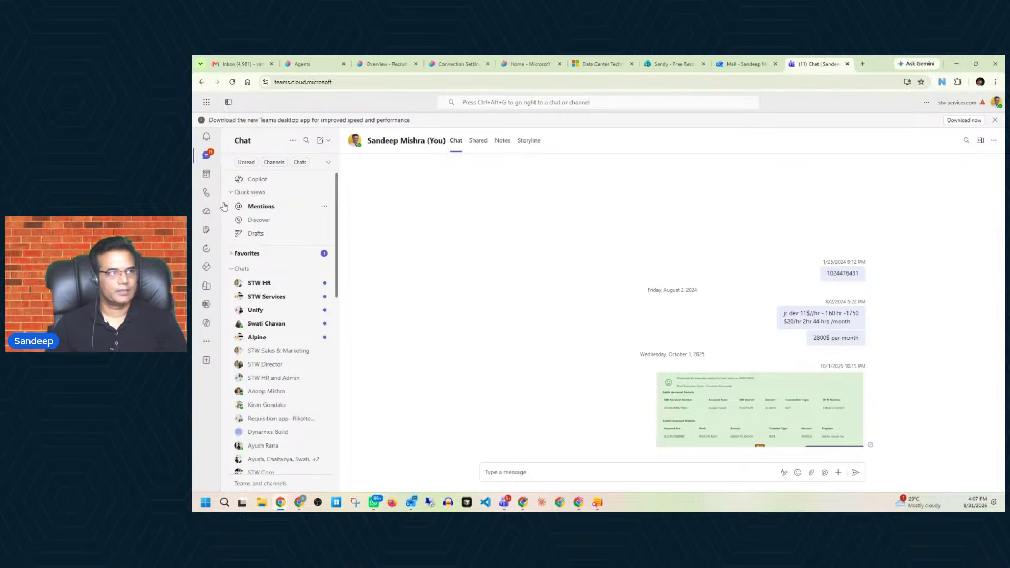
pyautogui.click(206, 173)
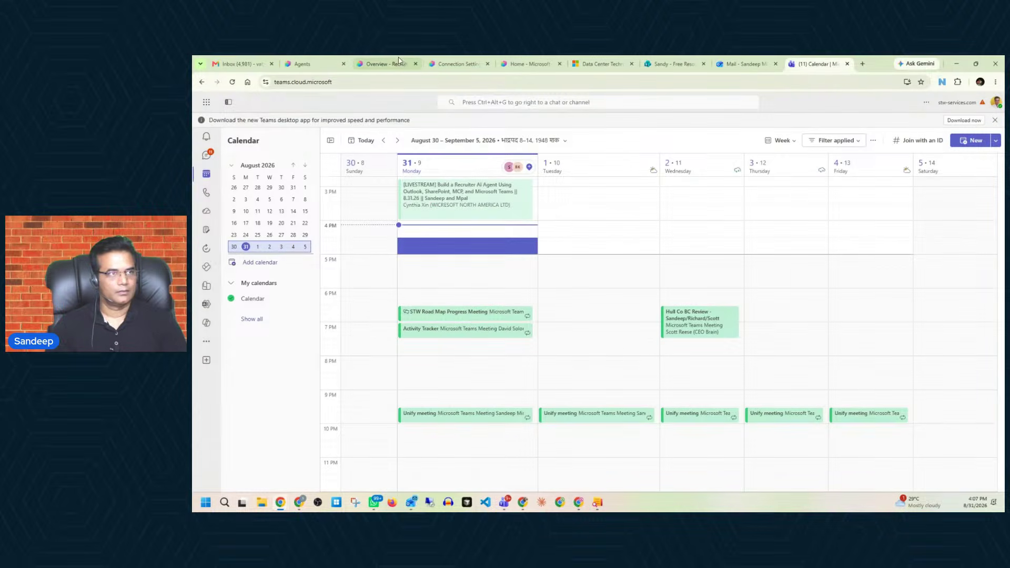
# Return to the Recruiter AI Agent in Copilot Studio and review the test's scheduled Teams meeting details and the agent's overview down to its suggested prompts.
pyautogui.click(399, 62)
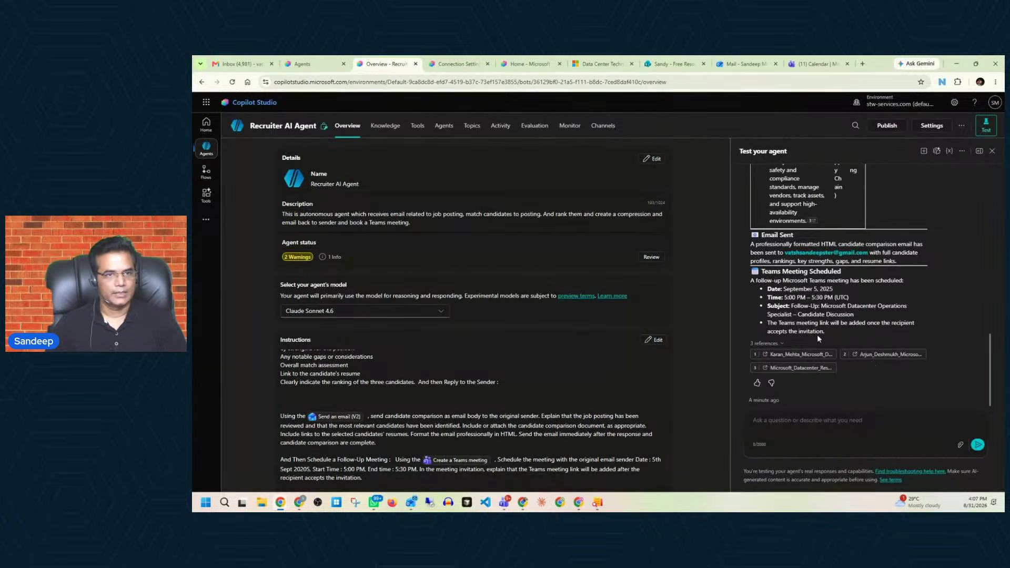
pyautogui.moveTo(828, 335); pyautogui.dragTo(755, 268)
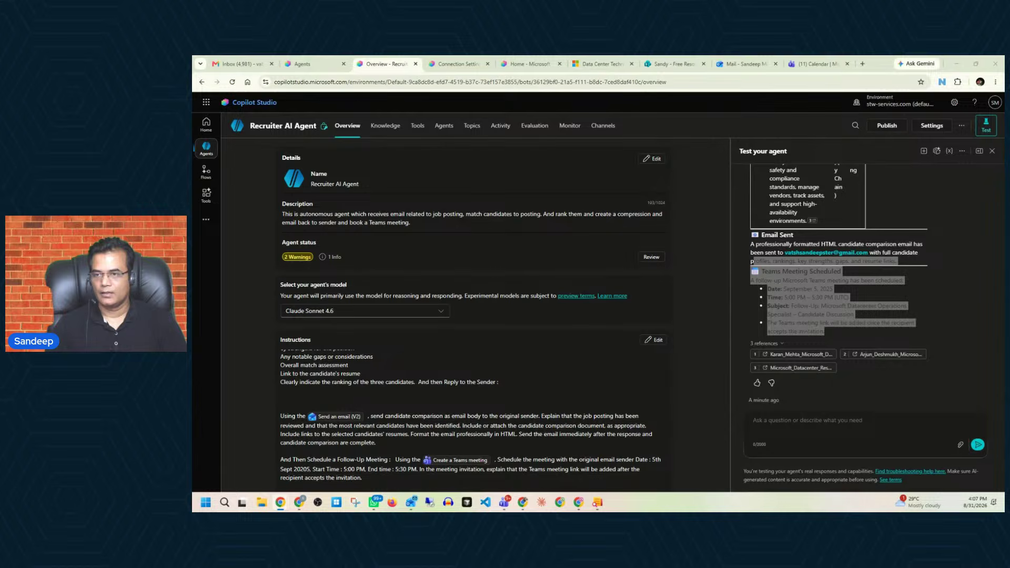
pyautogui.click(856, 386)
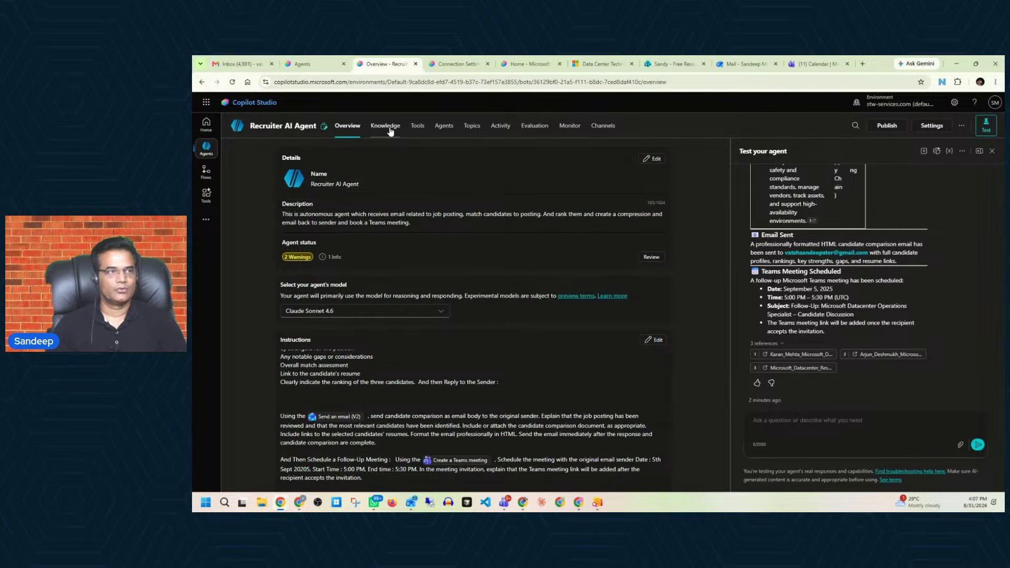
pyautogui.scroll(-5, 480, 323)
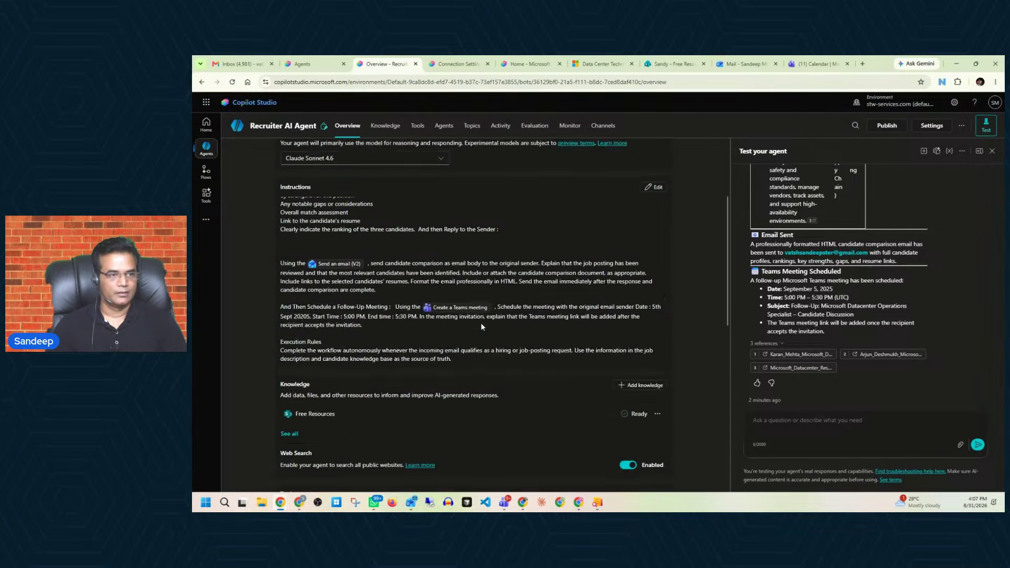
pyautogui.scroll(-8, 485, 320)
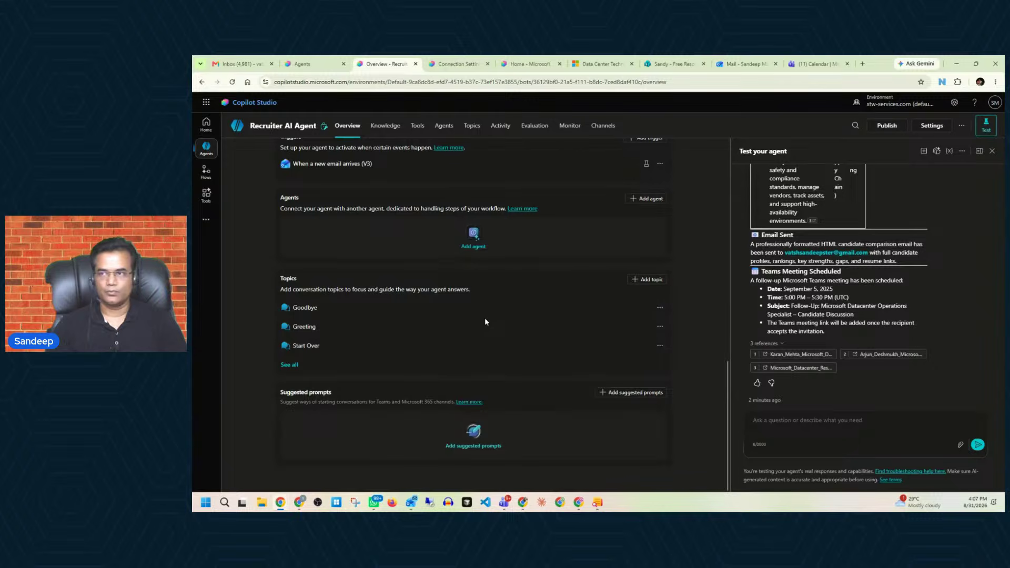